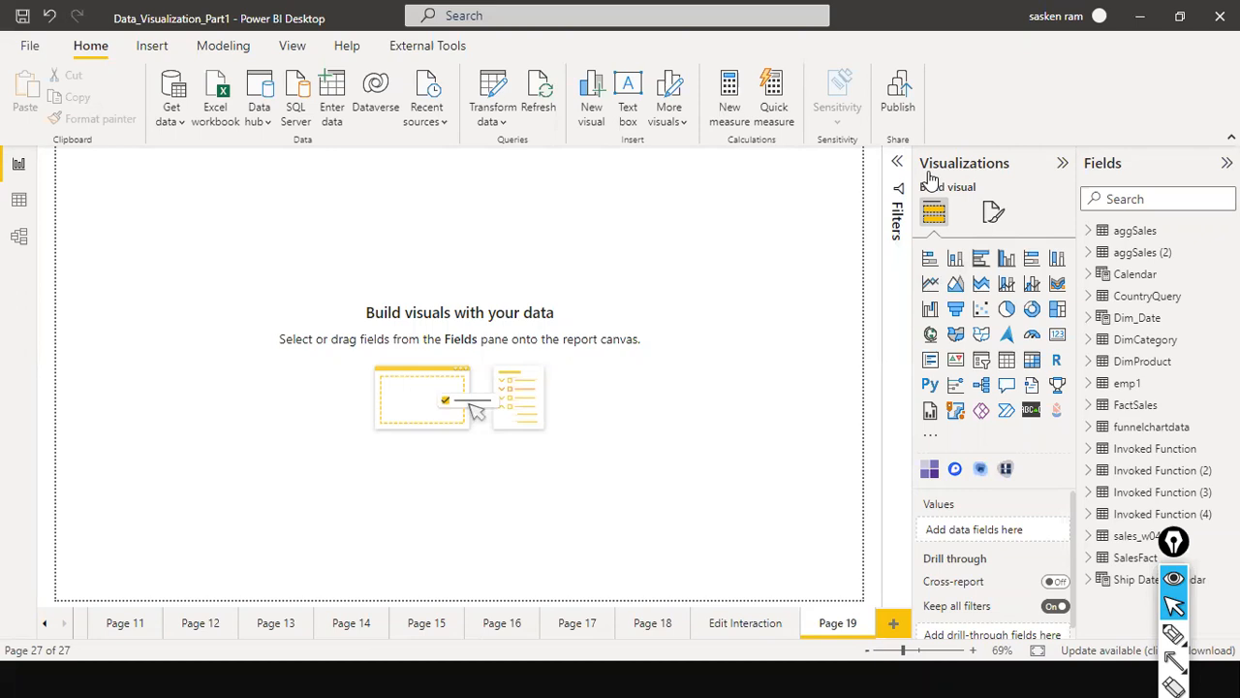
Step: Draw a red annotation arrow pointing down at the Visualizations heading
{"action": "key", "text": "ctrl+shift+a"}
{"action": "left_click_drag", "start_coordinate": [979, 119], "coordinate": [983, 152]}
{"action": "key", "text": "ctrl+shift+2"}
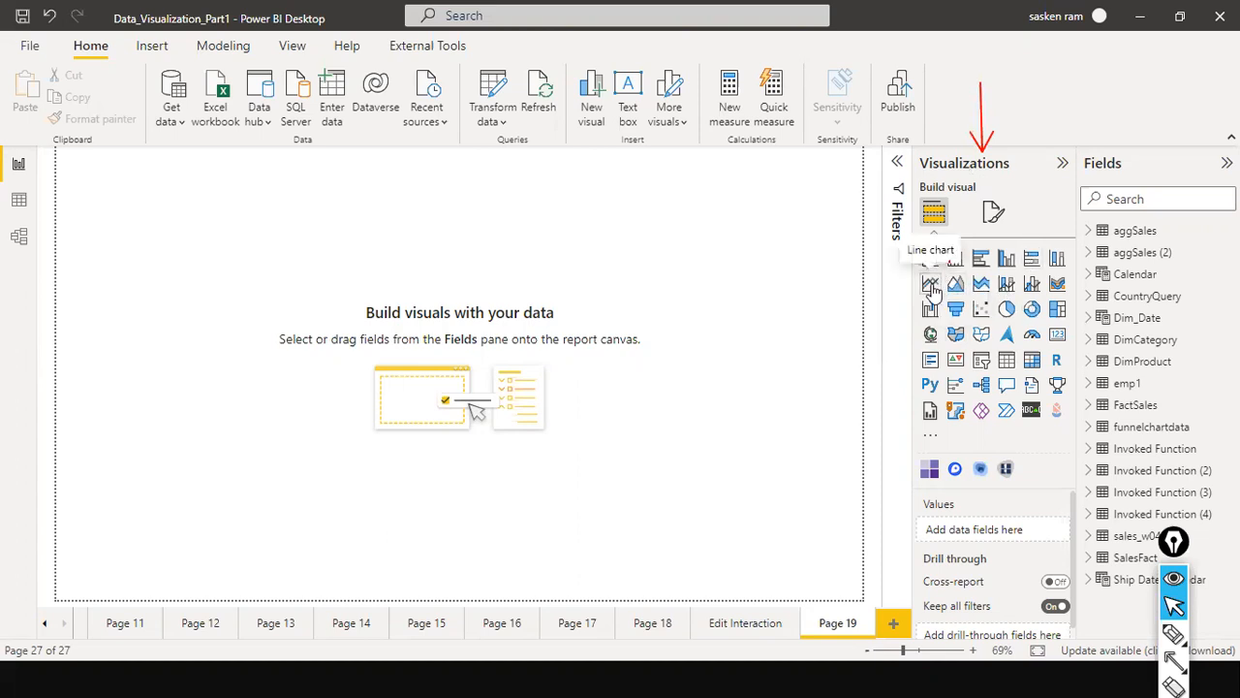
Step: Add a line chart to Page 19, widen it and place it near the middle of the canvas
{"action": "left_click", "coordinate": [930, 283]}
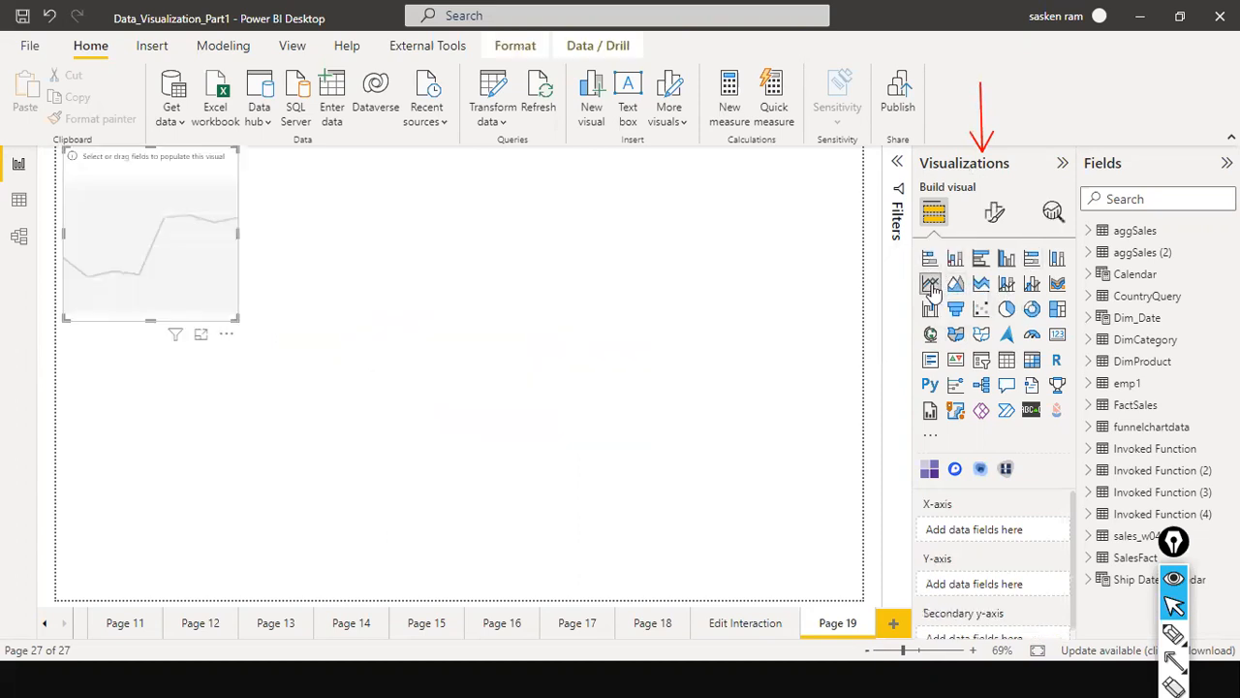
{"action": "left_click_drag", "start_coordinate": [201, 186], "coordinate": [427, 315]}
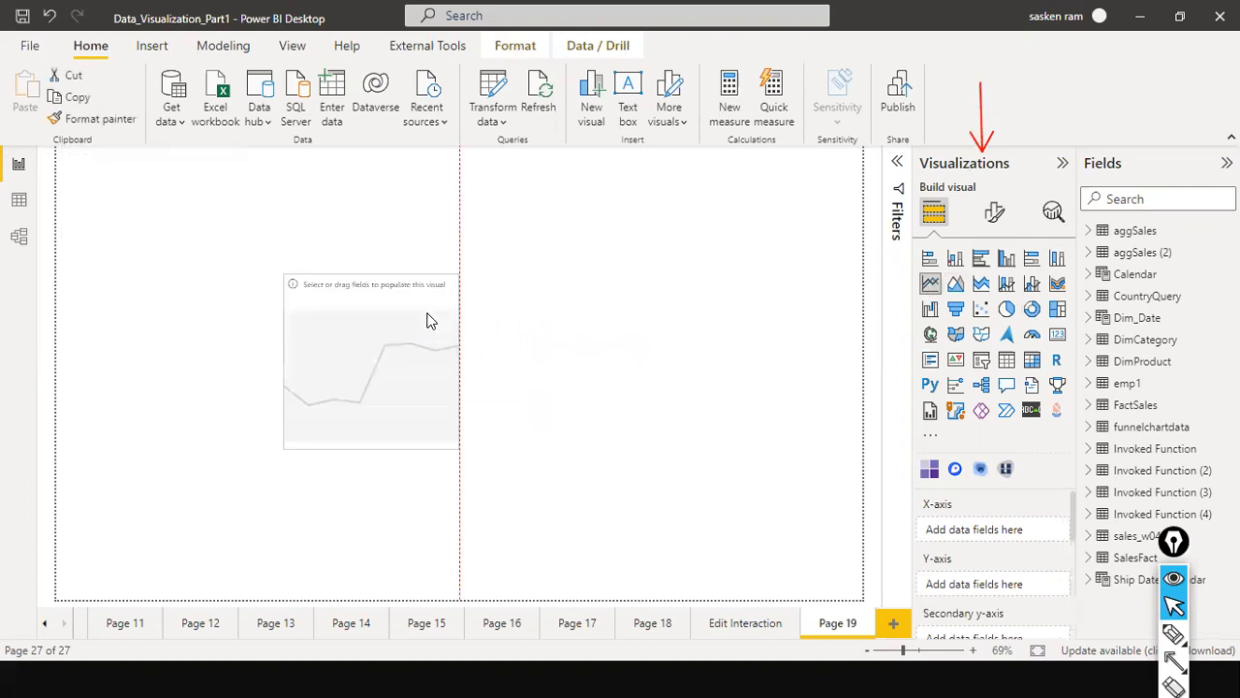
{"action": "left_click_drag", "start_coordinate": [511, 381], "coordinate": [493, 340]}
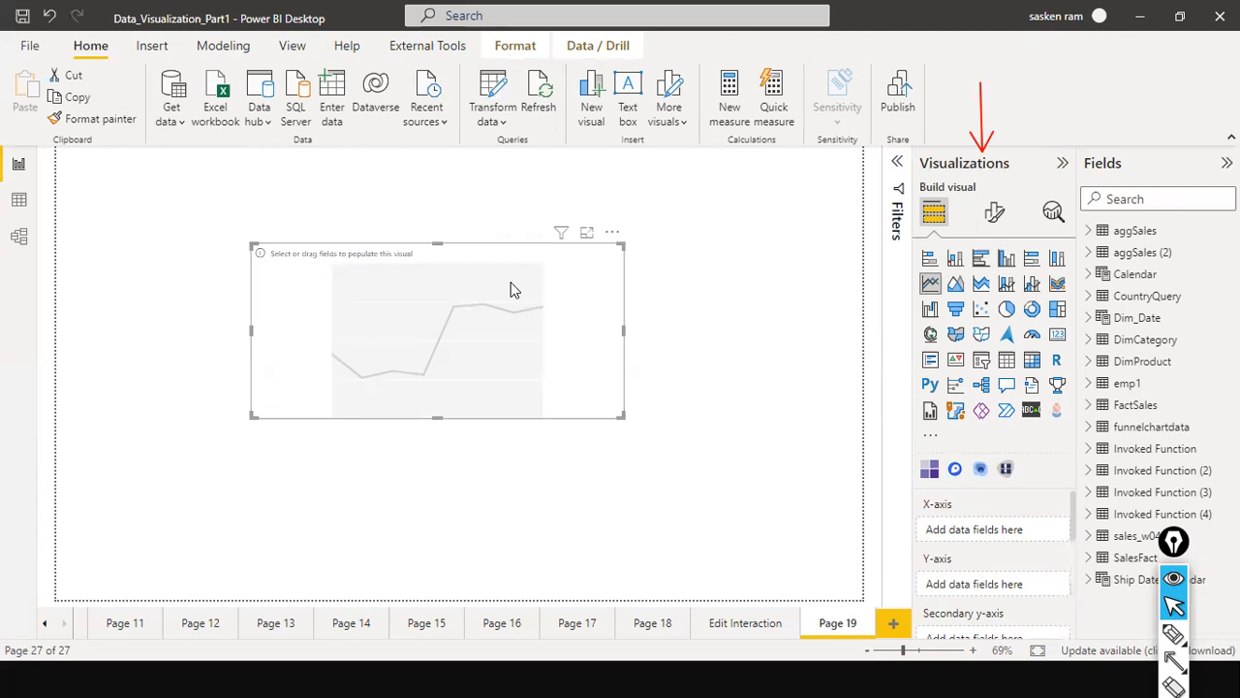
{"action": "key", "text": "Escape"}
{"action": "left_click", "coordinate": [587, 349]}
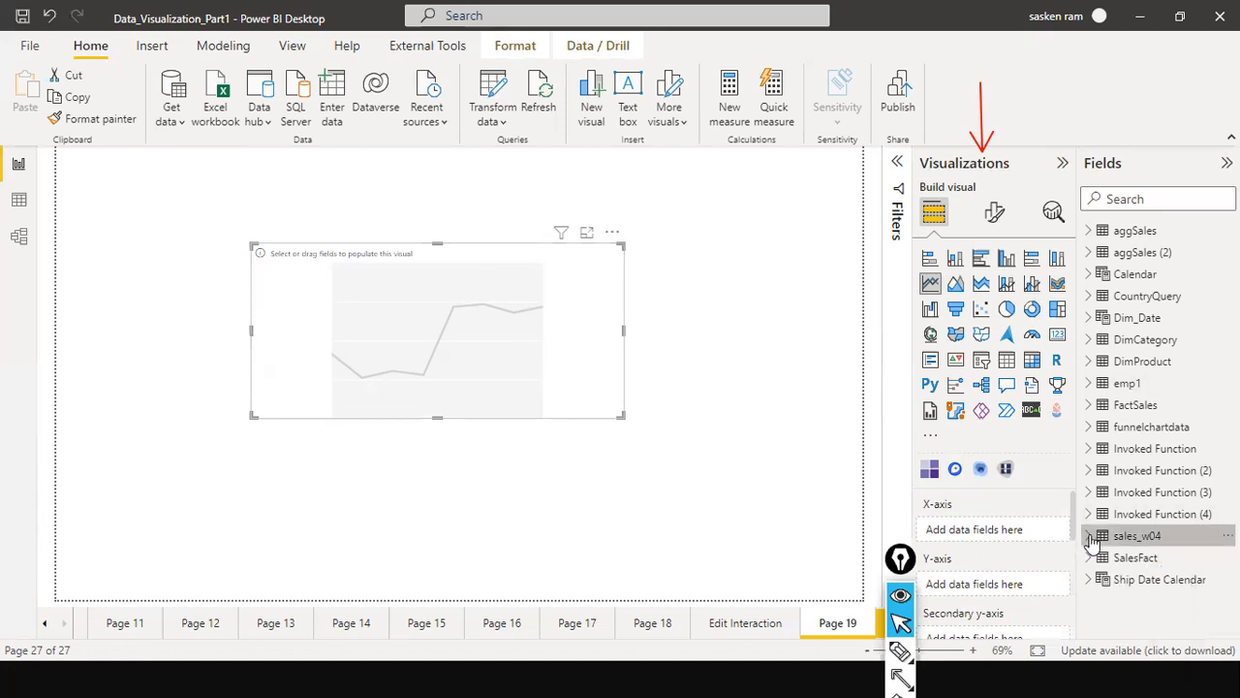
Step: Expand the sales_w04 and Dim_Date tables to show their fields
{"action": "left_click", "coordinate": [1137, 535]}
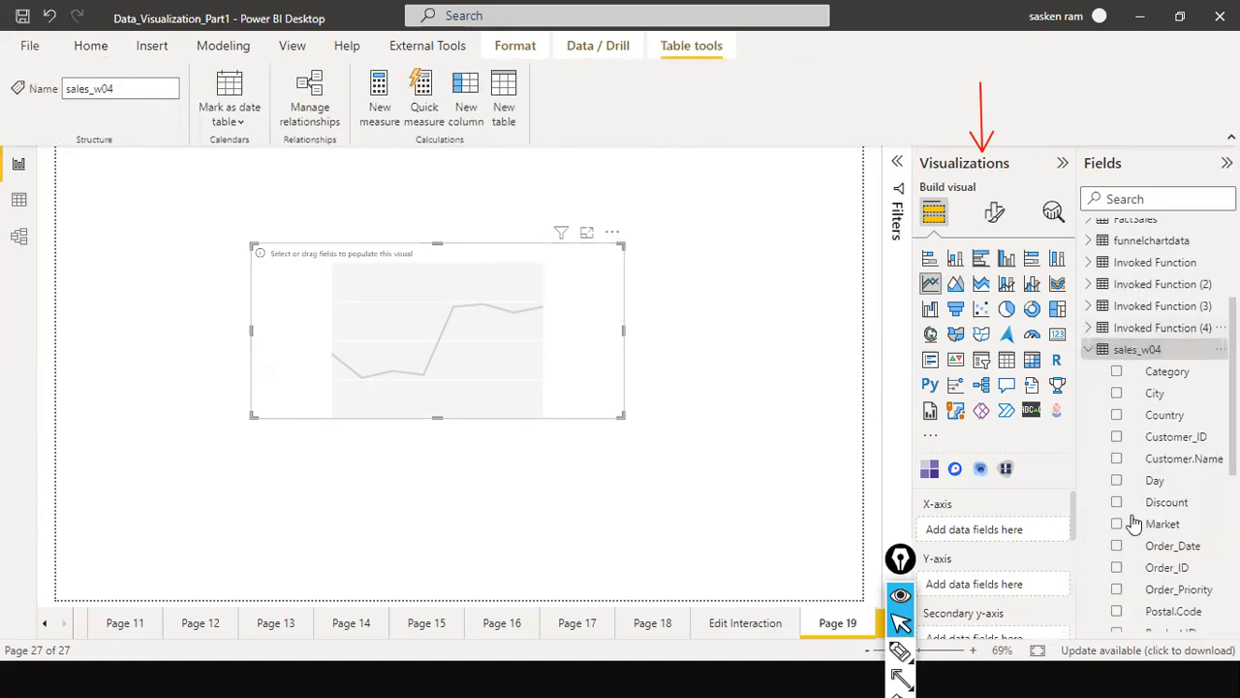
{"action": "scroll", "coordinate": [1153, 518], "scroll_direction": "down", "scroll_amount": 3}
{"action": "scroll", "coordinate": [1154, 387], "scroll_direction": "up", "scroll_amount": 1}
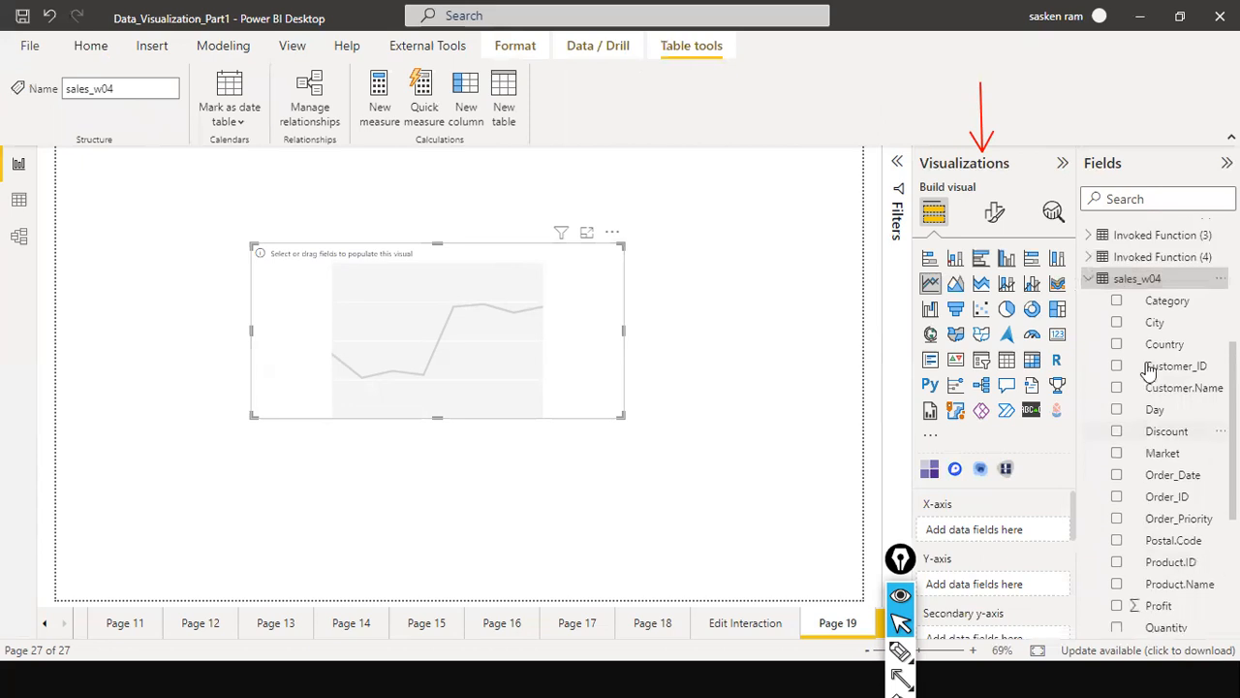
{"action": "scroll", "coordinate": [1114, 330], "scroll_direction": "up", "scroll_amount": 4}
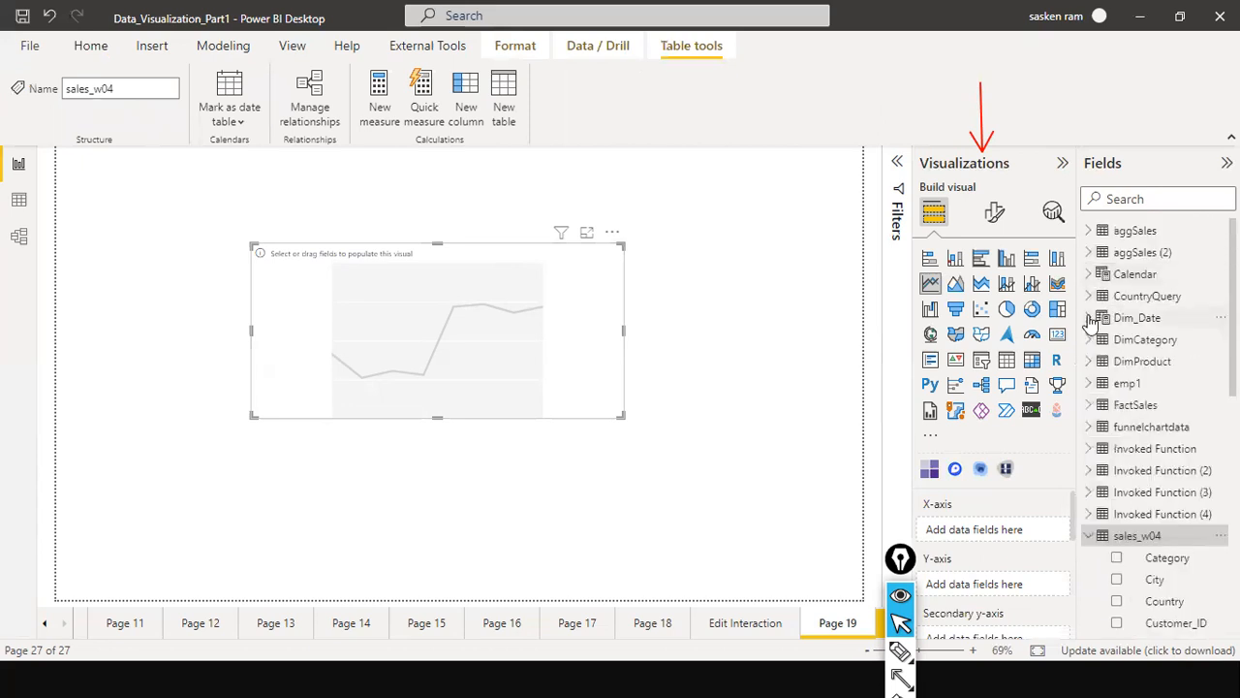
{"action": "left_click", "coordinate": [1090, 320]}
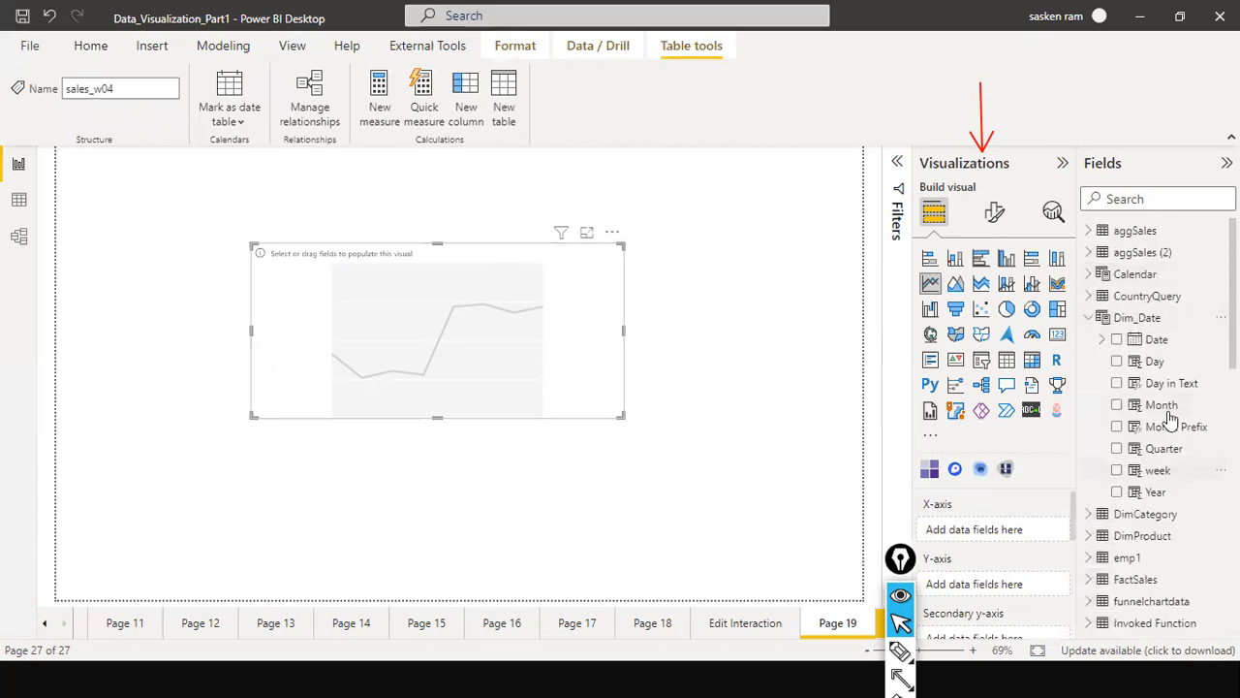
{"action": "left_click_drag", "start_coordinate": [1138, 407], "coordinate": [1056, 430]}
{"action": "left_click_drag", "start_coordinate": [1163, 426], "coordinate": [462, 426]}
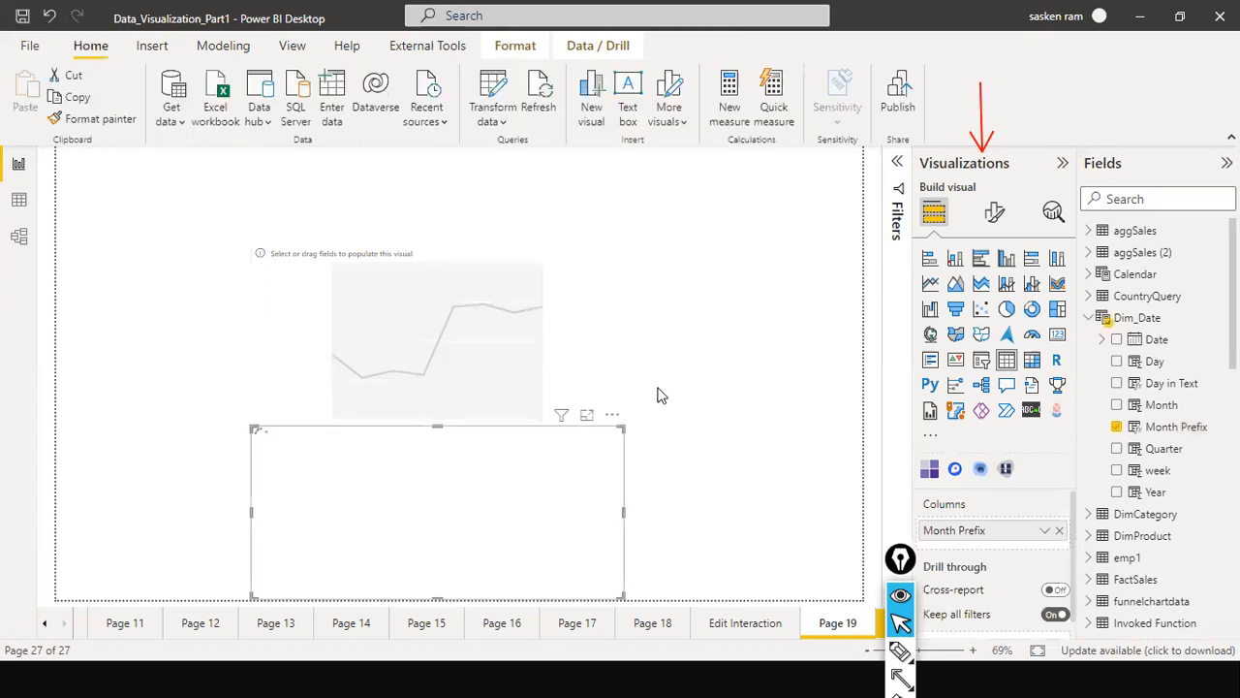
{"action": "left_click_drag", "start_coordinate": [624, 429], "coordinate": [796, 351]}
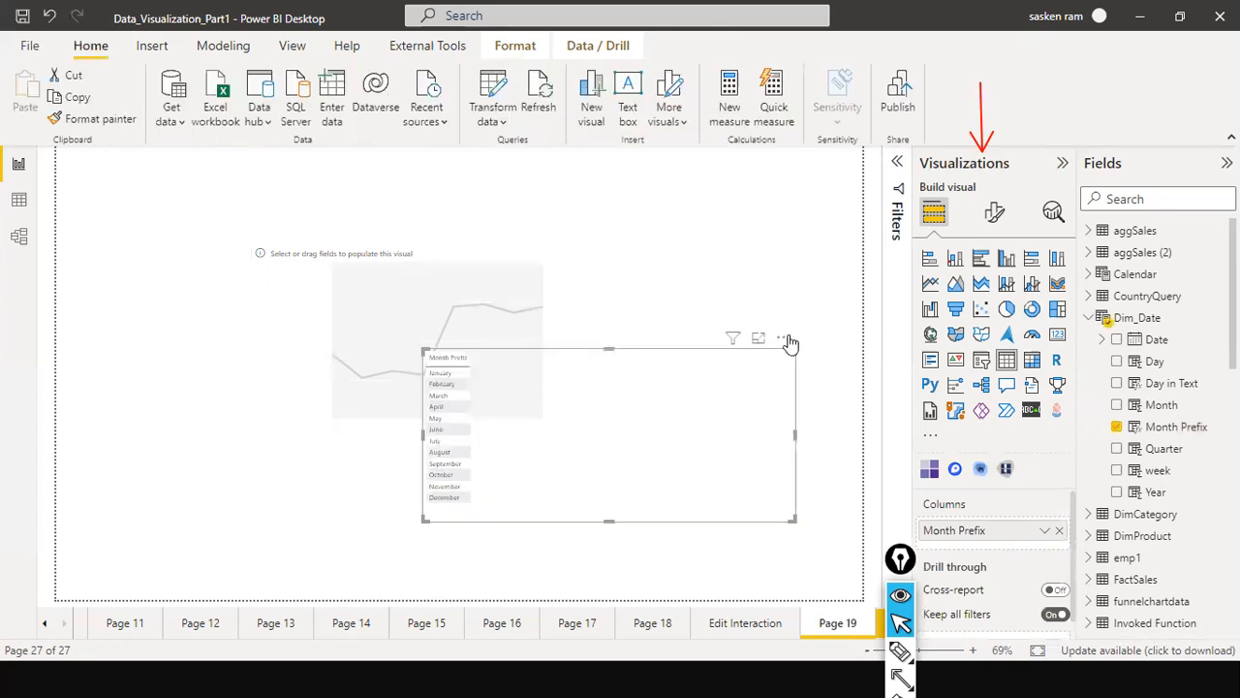
{"action": "left_click", "coordinate": [785, 338]}
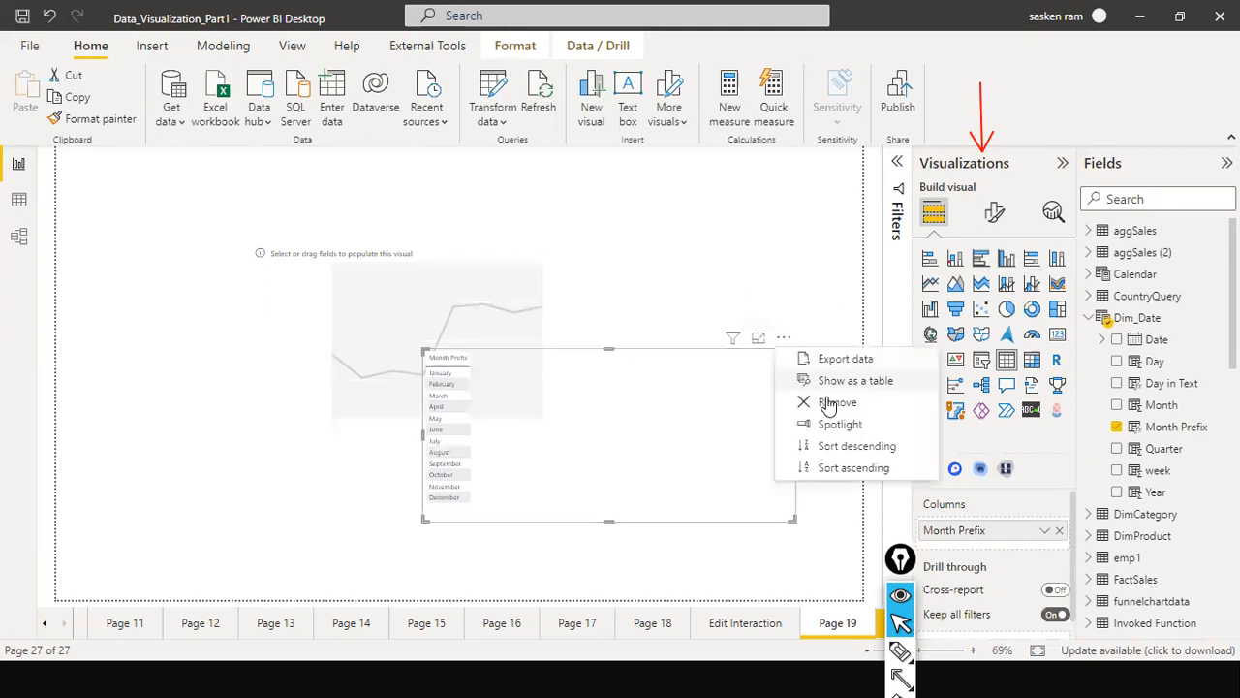
{"action": "left_click", "coordinate": [831, 402]}
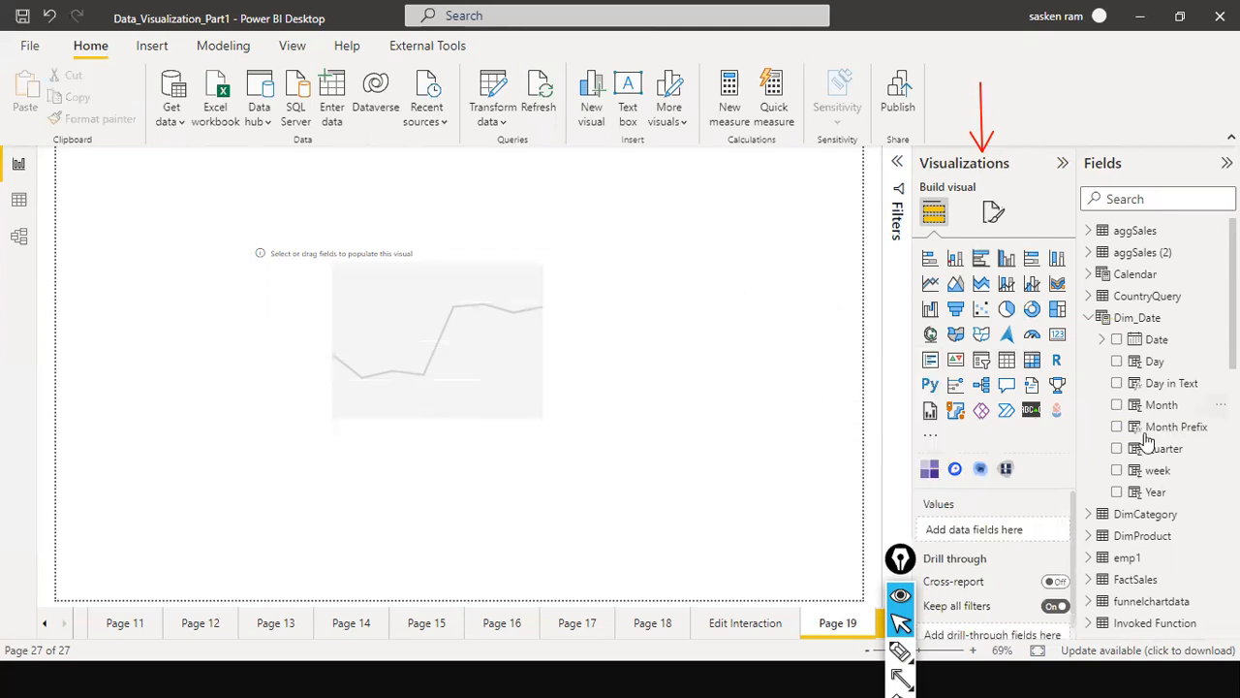
{"action": "left_click", "coordinate": [1117, 429]}
{"action": "left_click", "coordinate": [329, 158]}
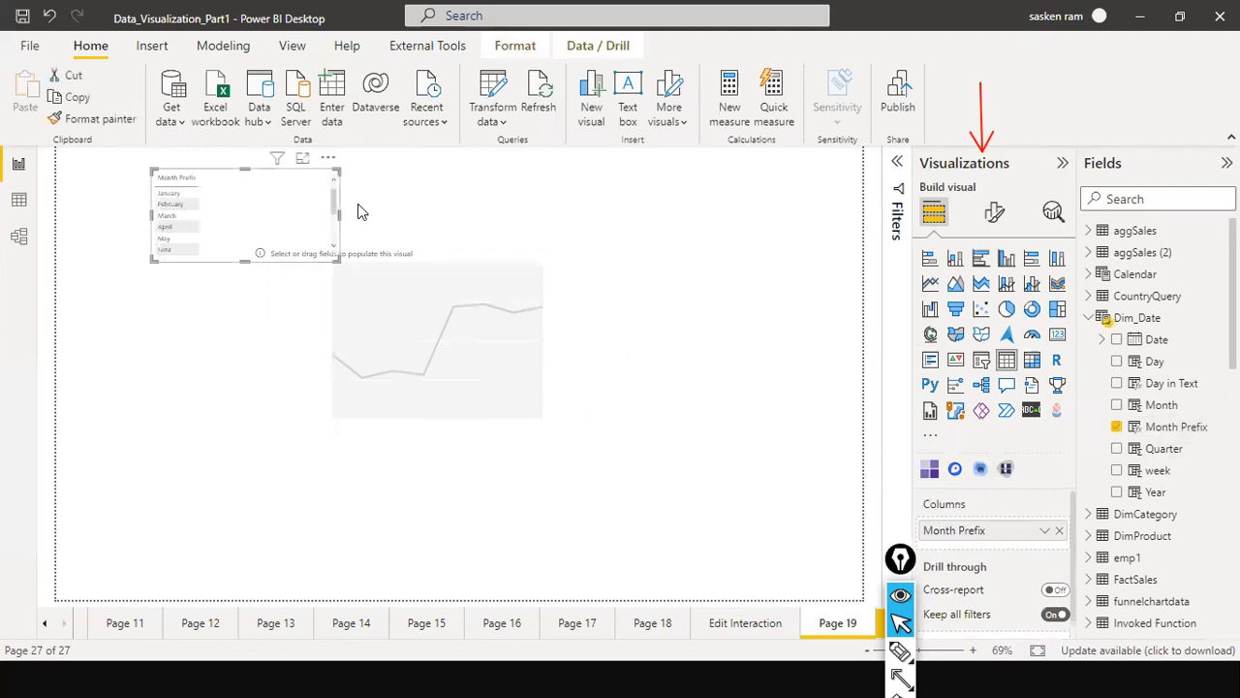
Step: Plot Sales from sales_w04 by Month Prefix from Dim_Date in the line chart and shift the chart towards the canvas's left edge
{"action": "left_click", "coordinate": [488, 407]}
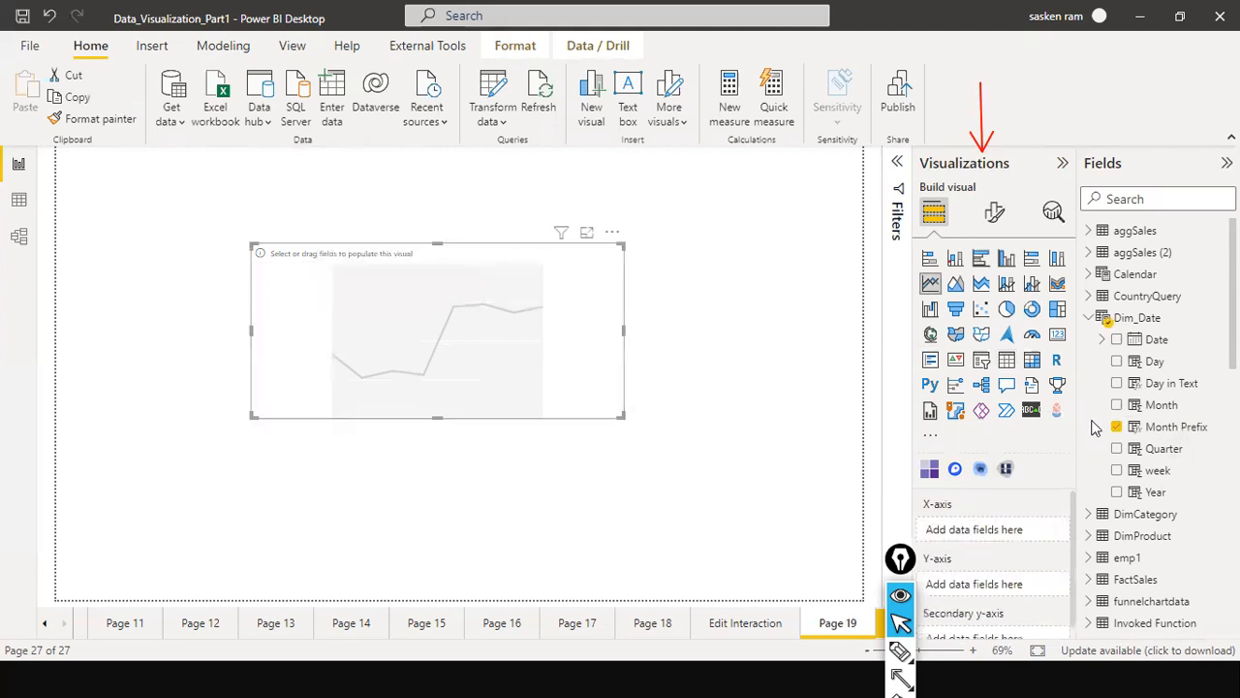
{"action": "left_click_drag", "start_coordinate": [1175, 427], "coordinate": [482, 333]}
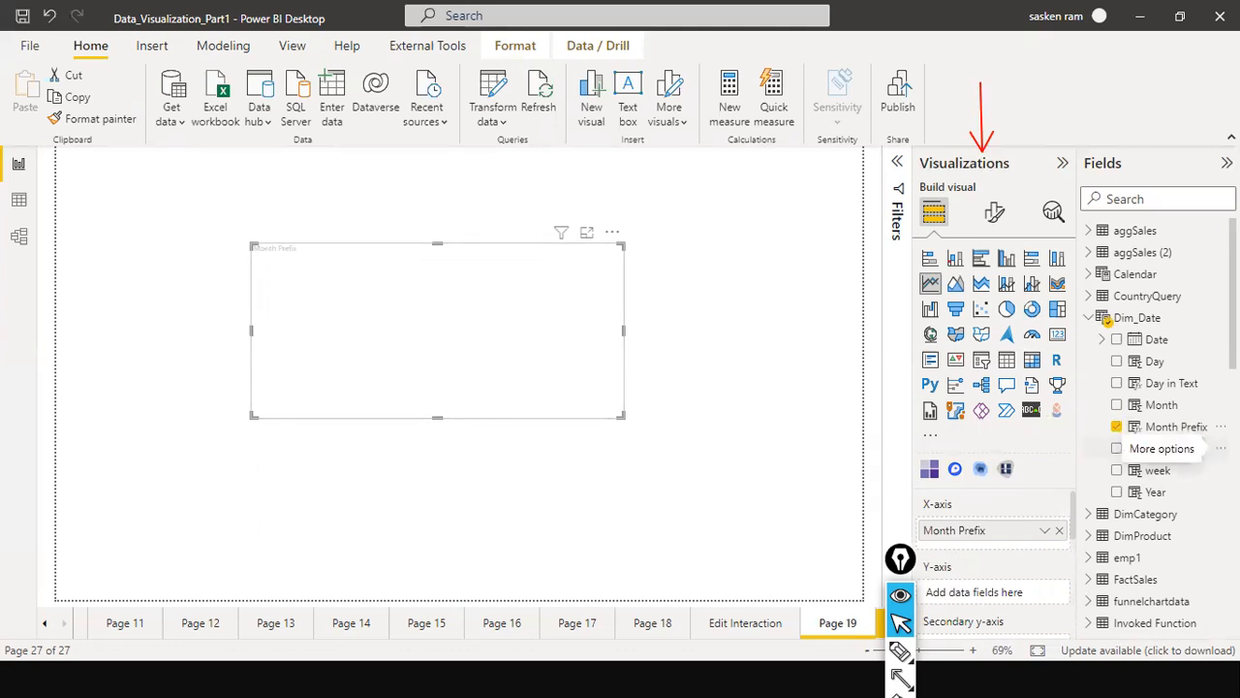
{"action": "scroll", "coordinate": [1158, 426], "scroll_direction": "down", "scroll_amount": 4}
{"action": "scroll", "coordinate": [1161, 458], "scroll_direction": "down", "scroll_amount": 10}
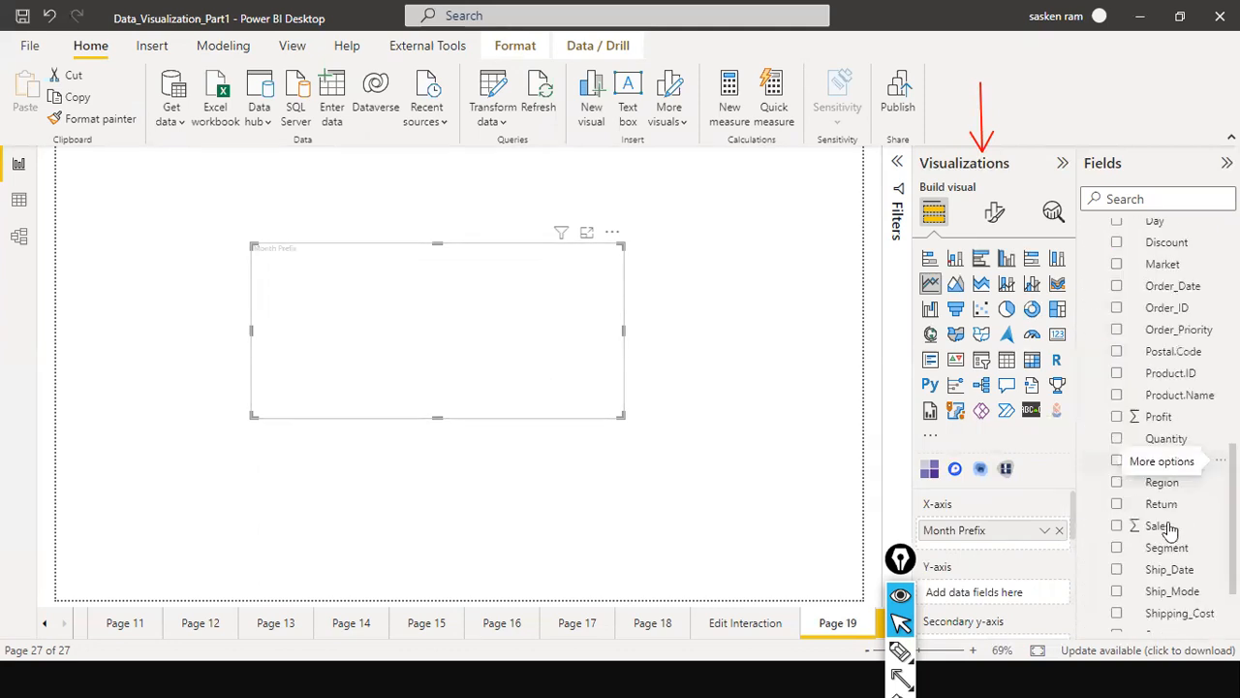
{"action": "left_click_drag", "start_coordinate": [1158, 525], "coordinate": [382, 321]}
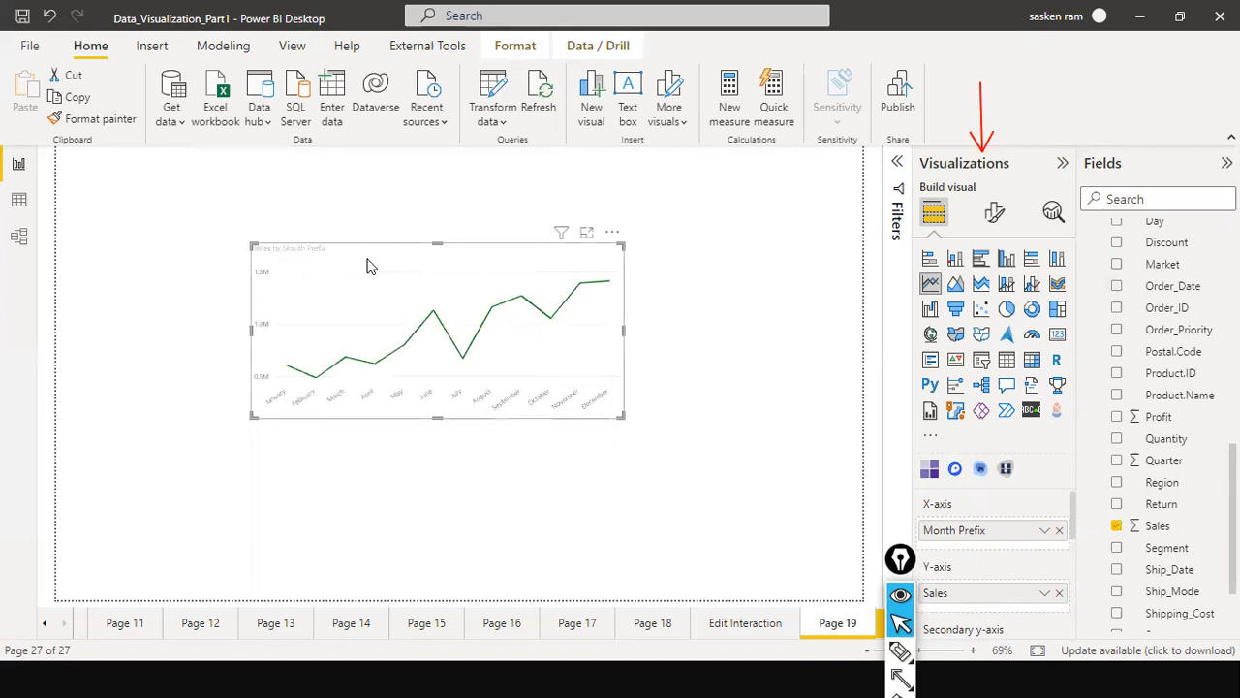
{"action": "left_click_drag", "start_coordinate": [366, 266], "coordinate": [229, 266]}
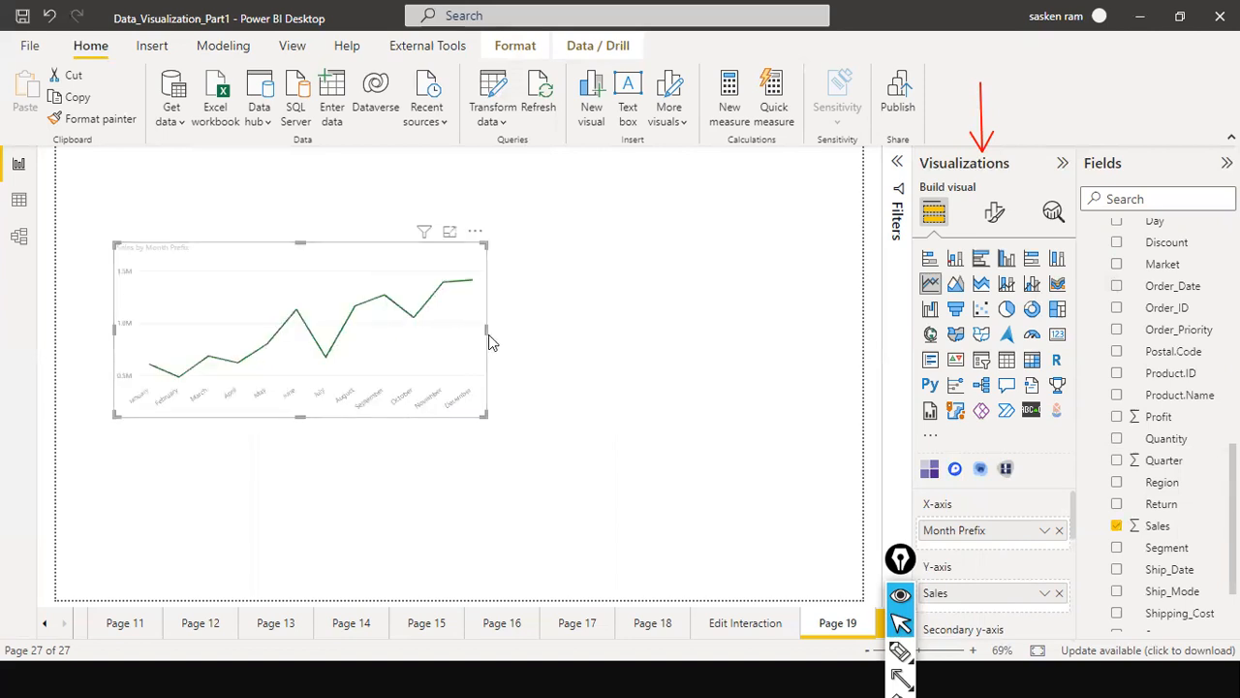
Step: Draw a red annotation arrow from the line chart to its X-axis field well
{"action": "left_click_drag", "start_coordinate": [907, 562], "coordinate": [732, 592]}
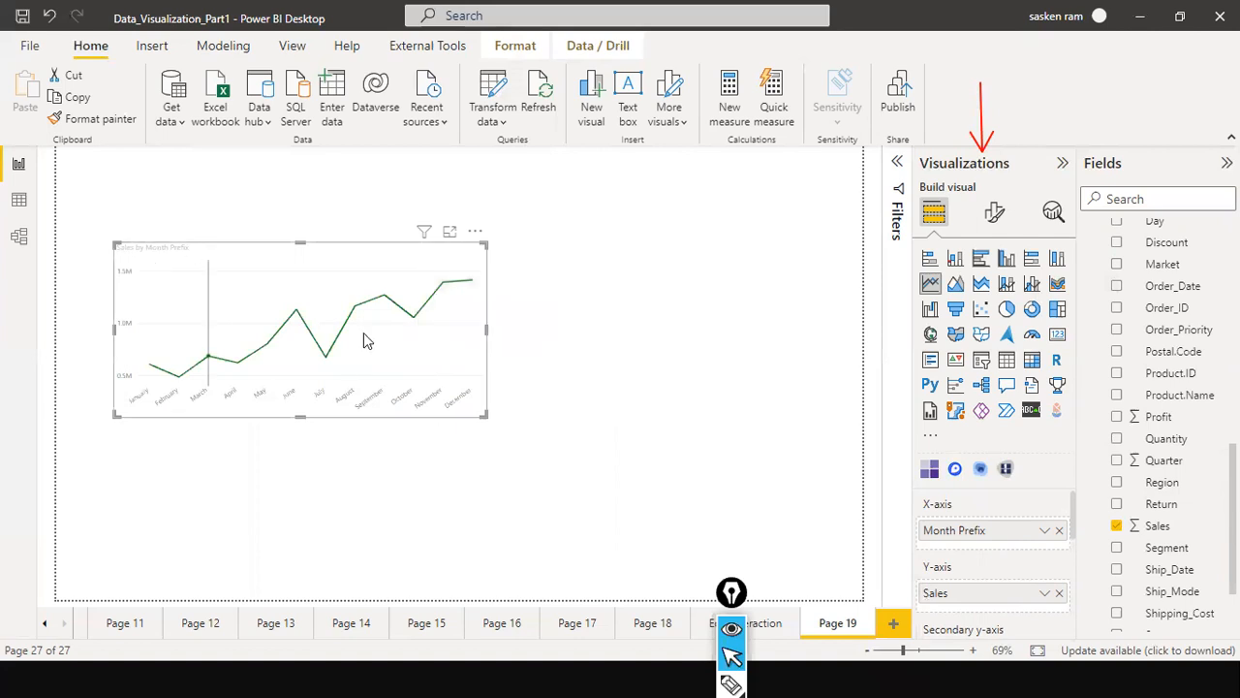
{"action": "key", "text": "ctrl+shift+2"}
{"action": "left_click_drag", "start_coordinate": [454, 339], "coordinate": [886, 520]}
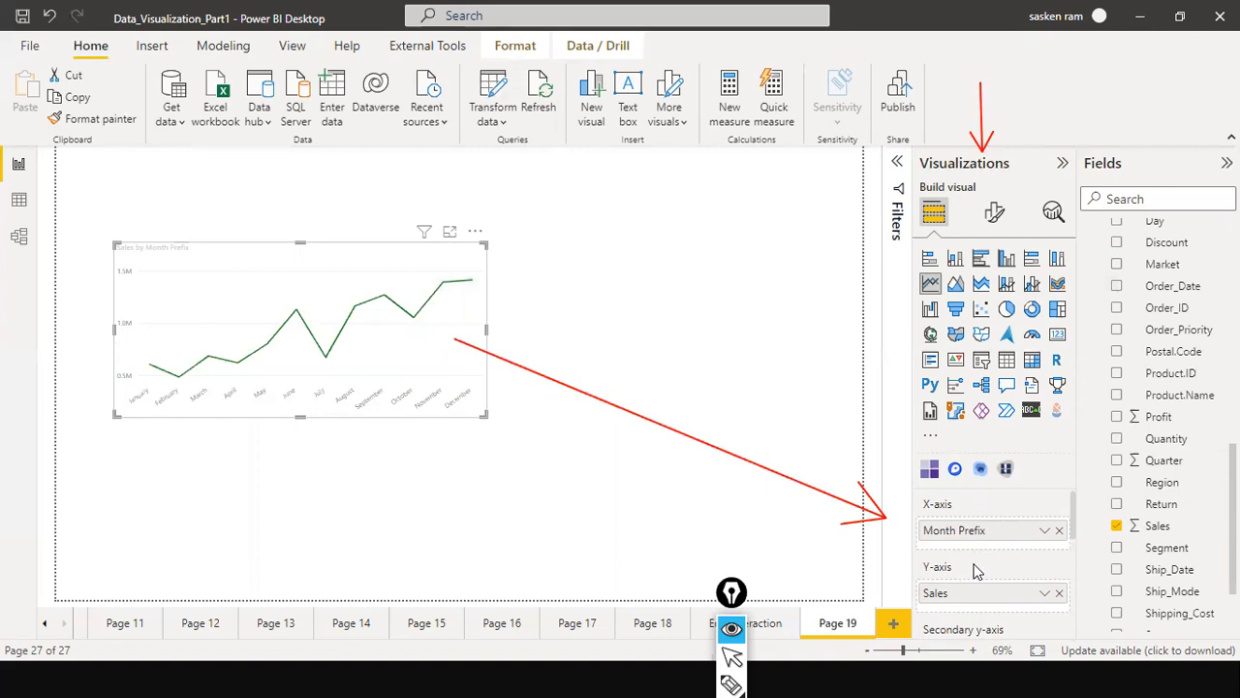
Step: Add Category from sales_w04 to the line chart as its legend
{"action": "left_click", "coordinate": [1074, 570]}
{"action": "left_click_drag", "start_coordinate": [1071, 562], "coordinate": [1072, 566]}
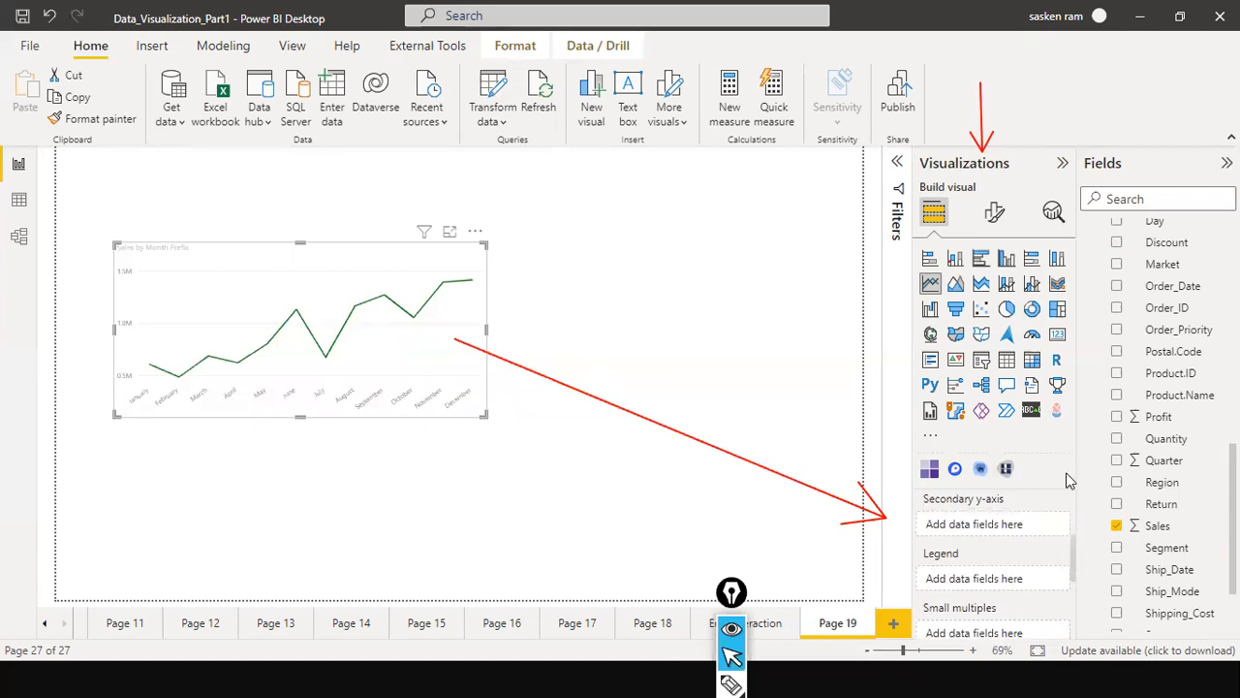
{"action": "scroll", "coordinate": [1068, 479], "scroll_direction": "up", "scroll_amount": 2}
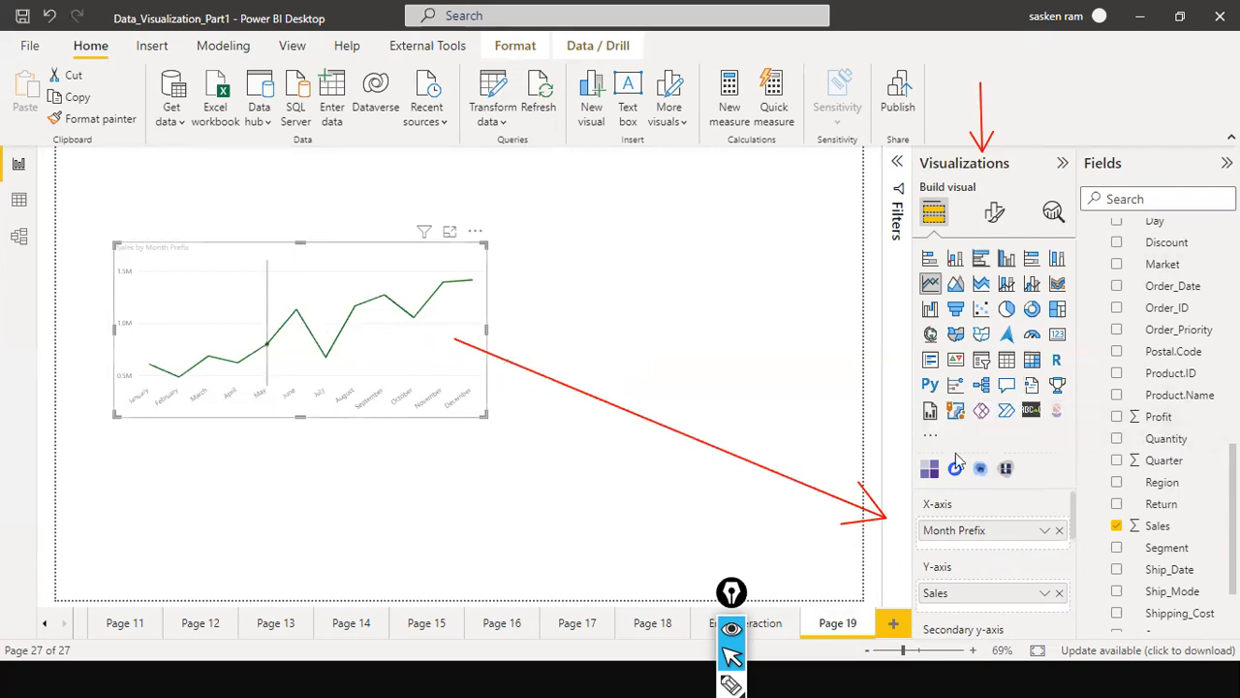
{"action": "scroll", "coordinate": [999, 569], "scroll_direction": "down", "scroll_amount": 1}
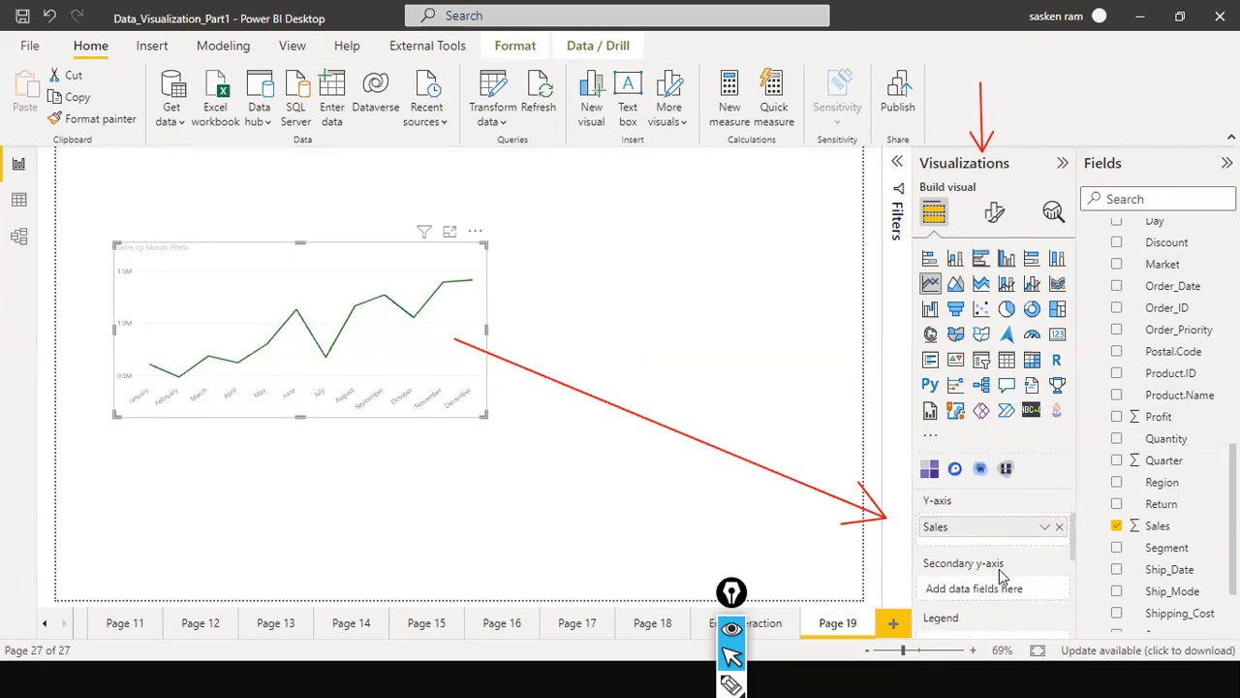
{"action": "scroll", "coordinate": [1000, 576], "scroll_direction": "up", "scroll_amount": 1}
{"action": "scroll", "coordinate": [1001, 576], "scroll_direction": "up", "scroll_amount": 1}
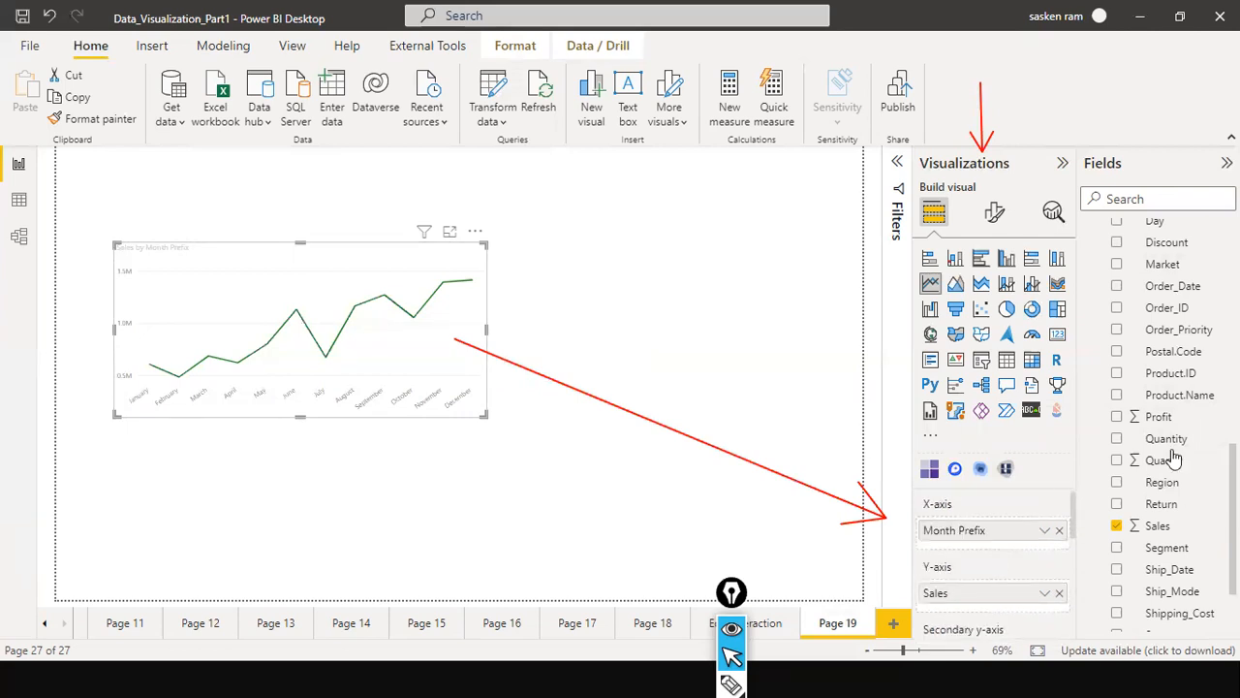
{"action": "scroll", "coordinate": [1166, 475], "scroll_direction": "up", "scroll_amount": 3}
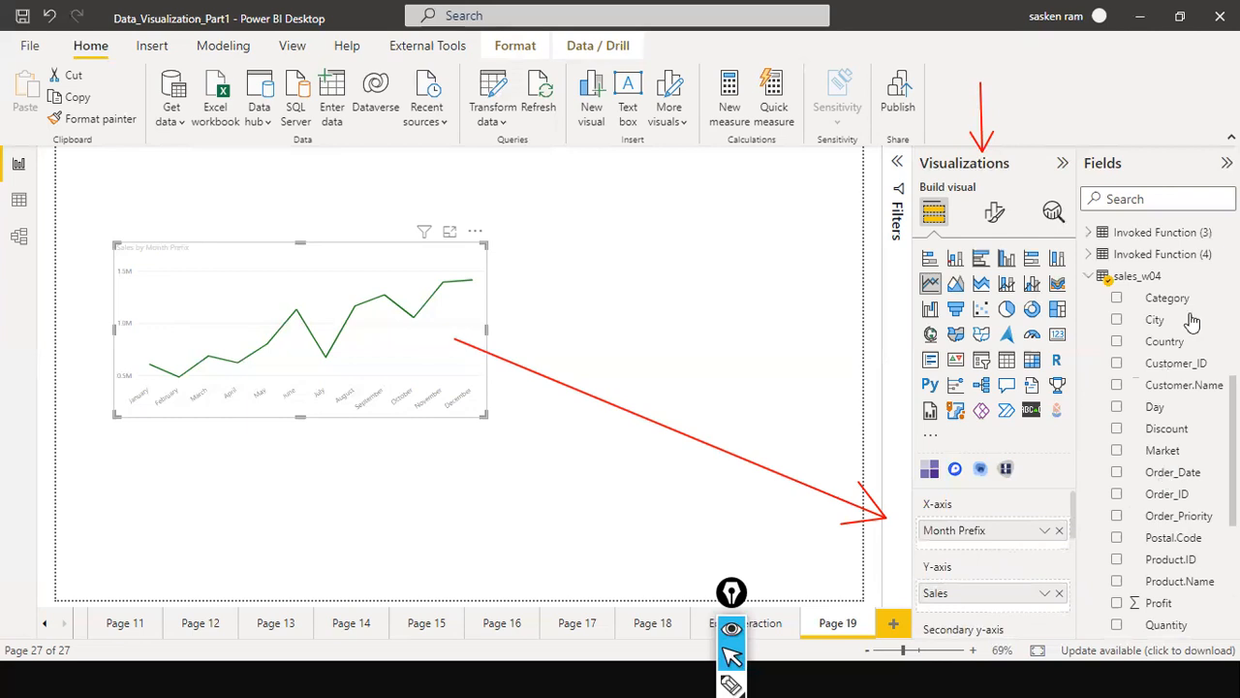
{"action": "left_click", "coordinate": [1118, 303]}
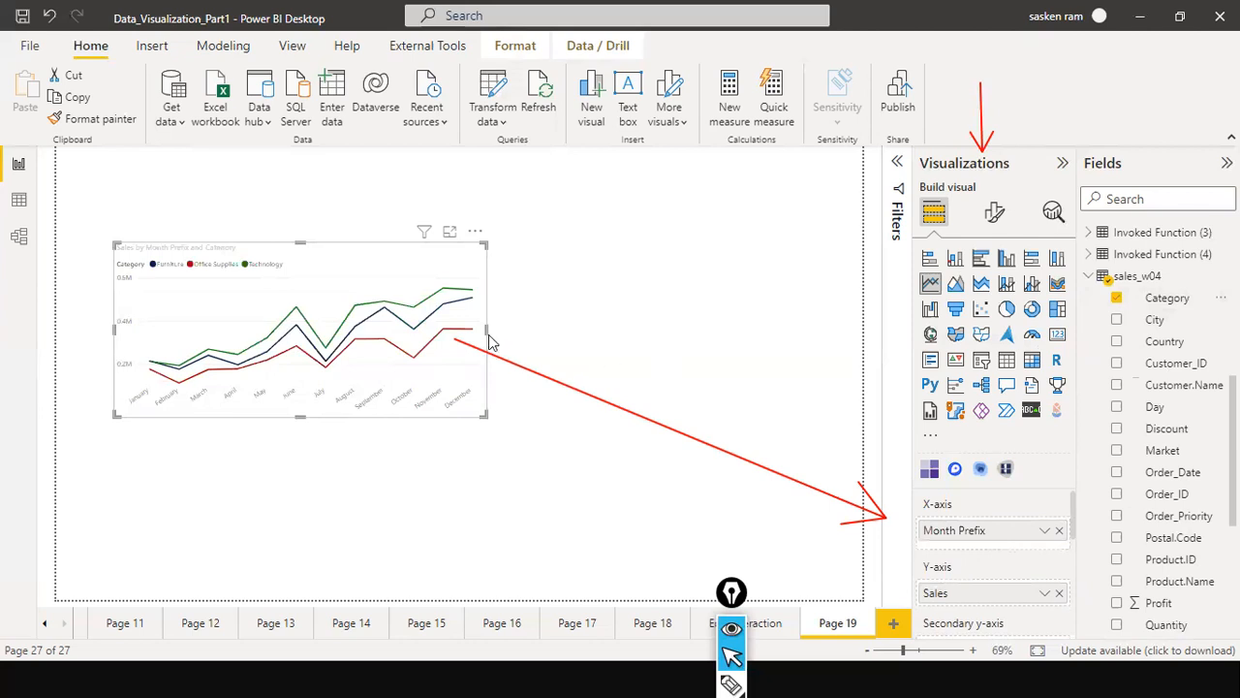
Step: Widen the line chart to the right and move it slightly up on the canvas
{"action": "left_click_drag", "start_coordinate": [484, 331], "coordinate": [661, 336]}
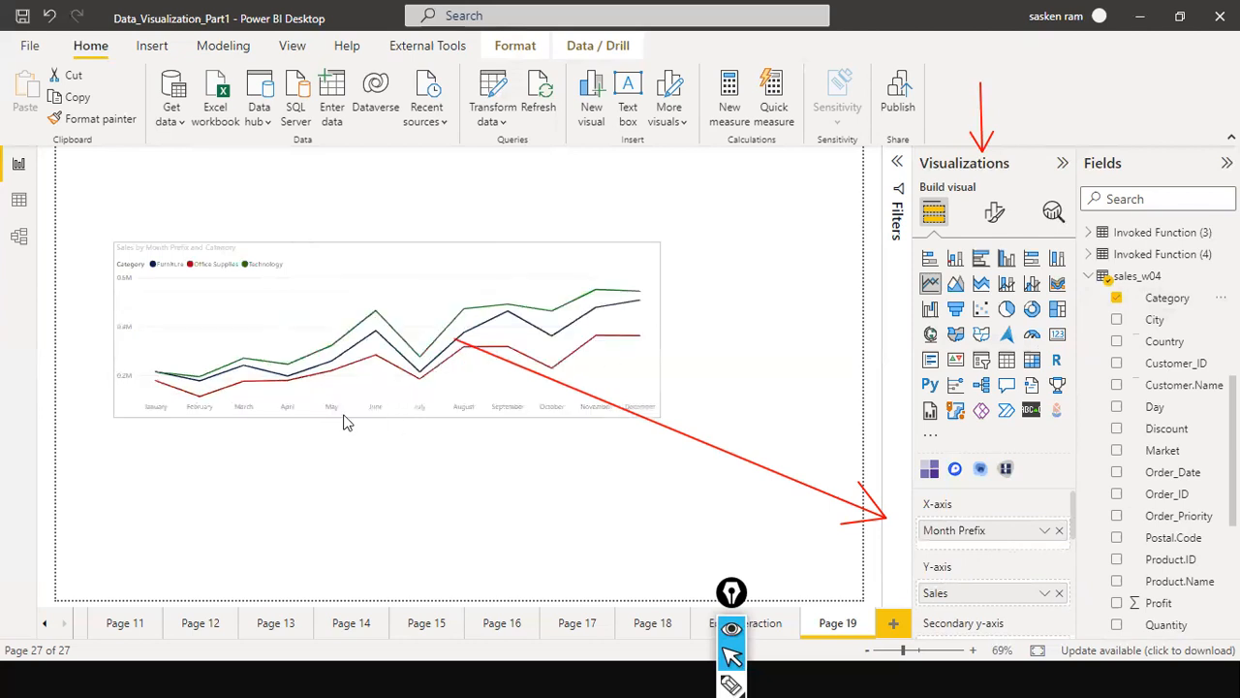
{"action": "mouse_move", "coordinate": [370, 346]}
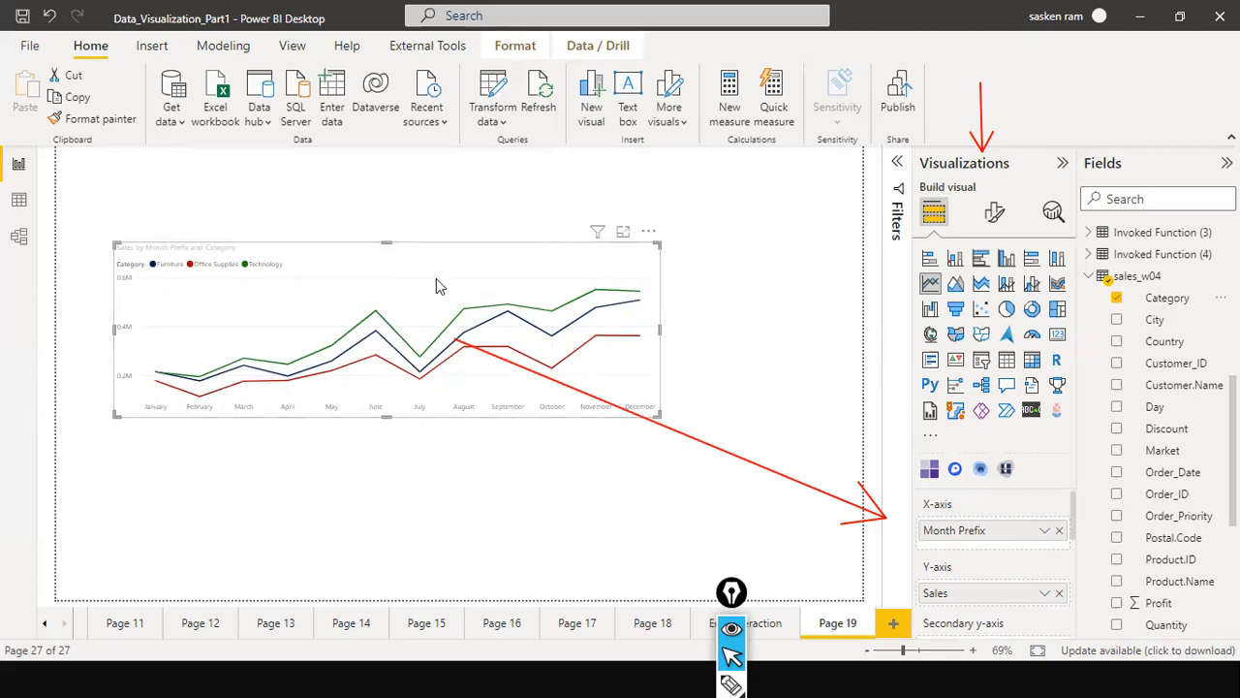
{"action": "left_click_drag", "start_coordinate": [417, 377], "coordinate": [412, 332]}
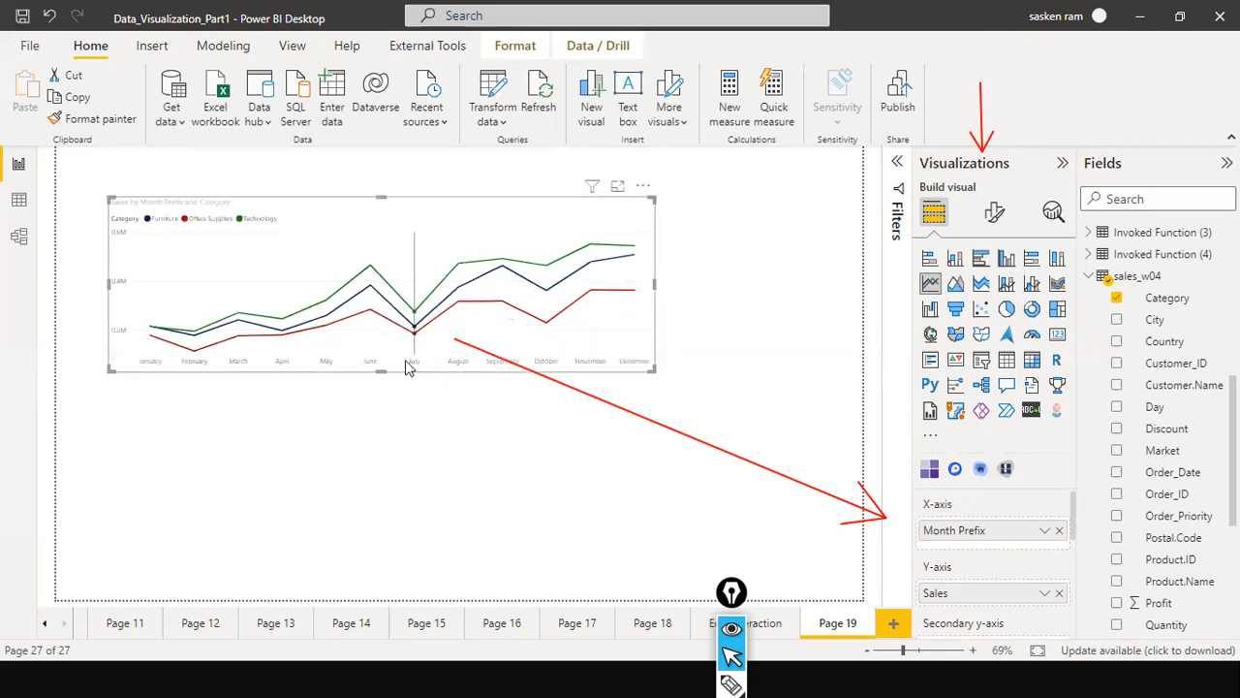
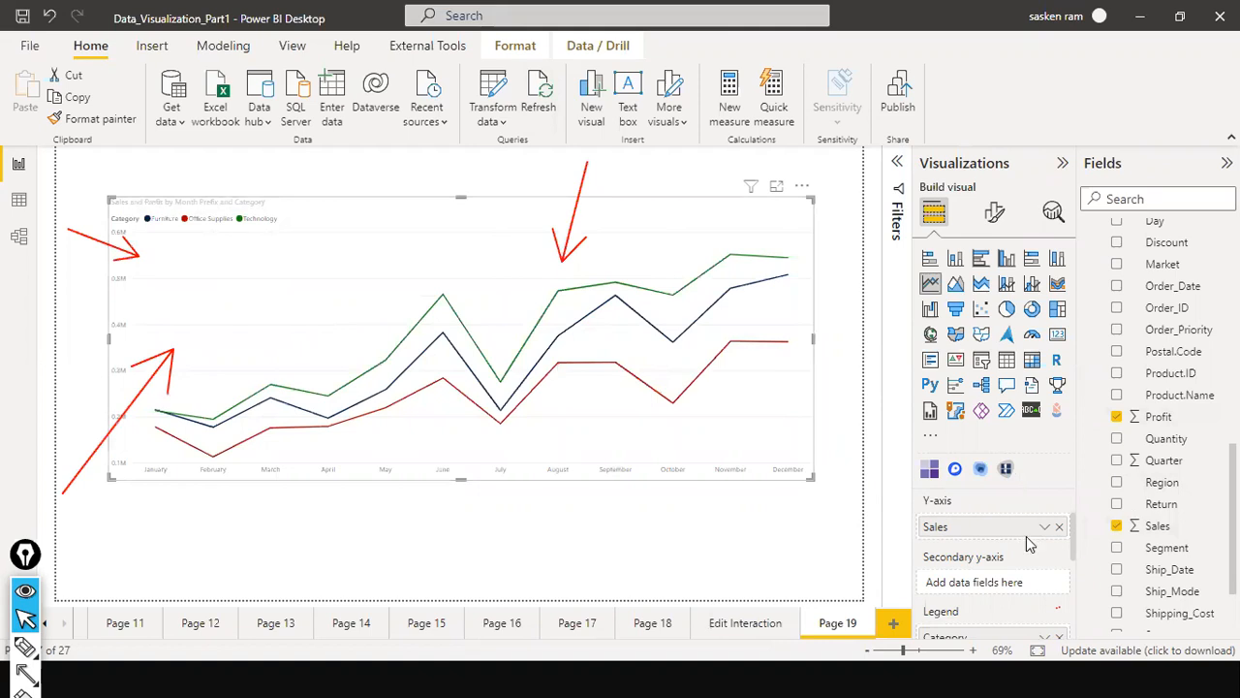
Step: Review the line chart's field wells and draw a red annotation arrow pointing towards them near Legend
{"action": "scroll", "coordinate": [966, 572], "scroll_direction": "down", "scroll_amount": 2}
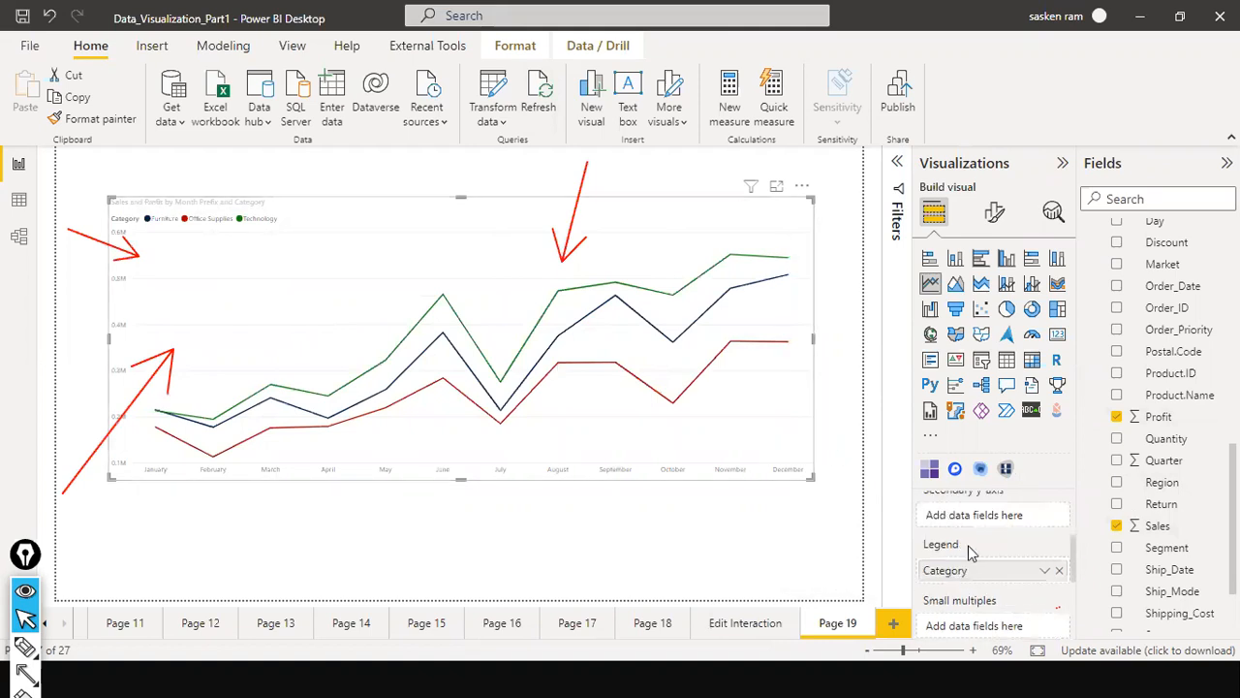
{"action": "scroll", "coordinate": [982, 592], "scroll_direction": "down", "scroll_amount": 2}
{"action": "scroll", "coordinate": [982, 592], "scroll_direction": "up", "scroll_amount": 2}
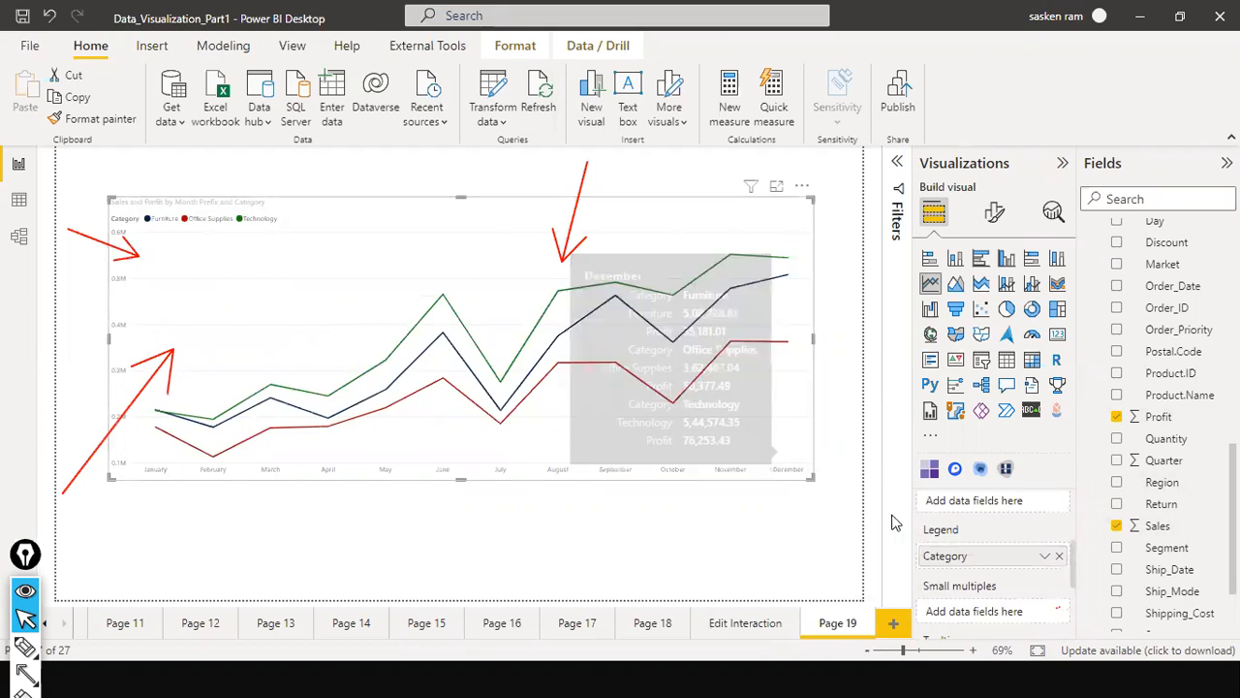
{"action": "left_click_drag", "start_coordinate": [762, 438], "coordinate": [885, 489]}
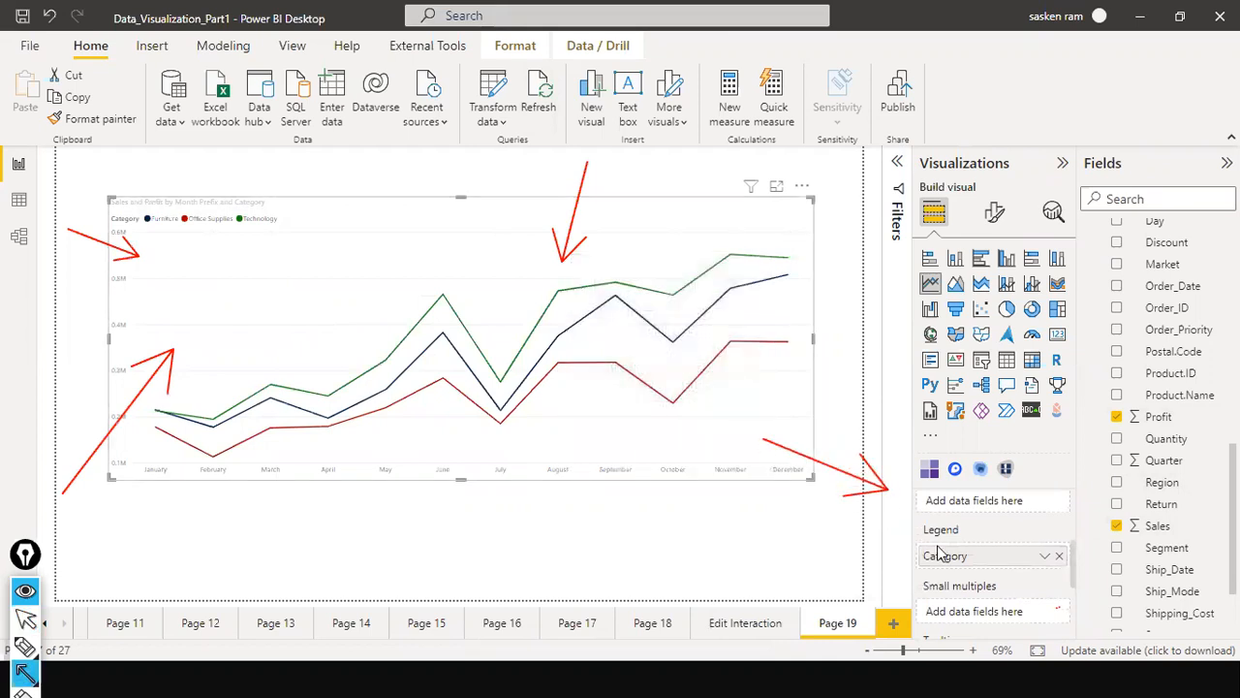
{"action": "scroll", "coordinate": [940, 547], "scroll_direction": "up", "scroll_amount": 3}
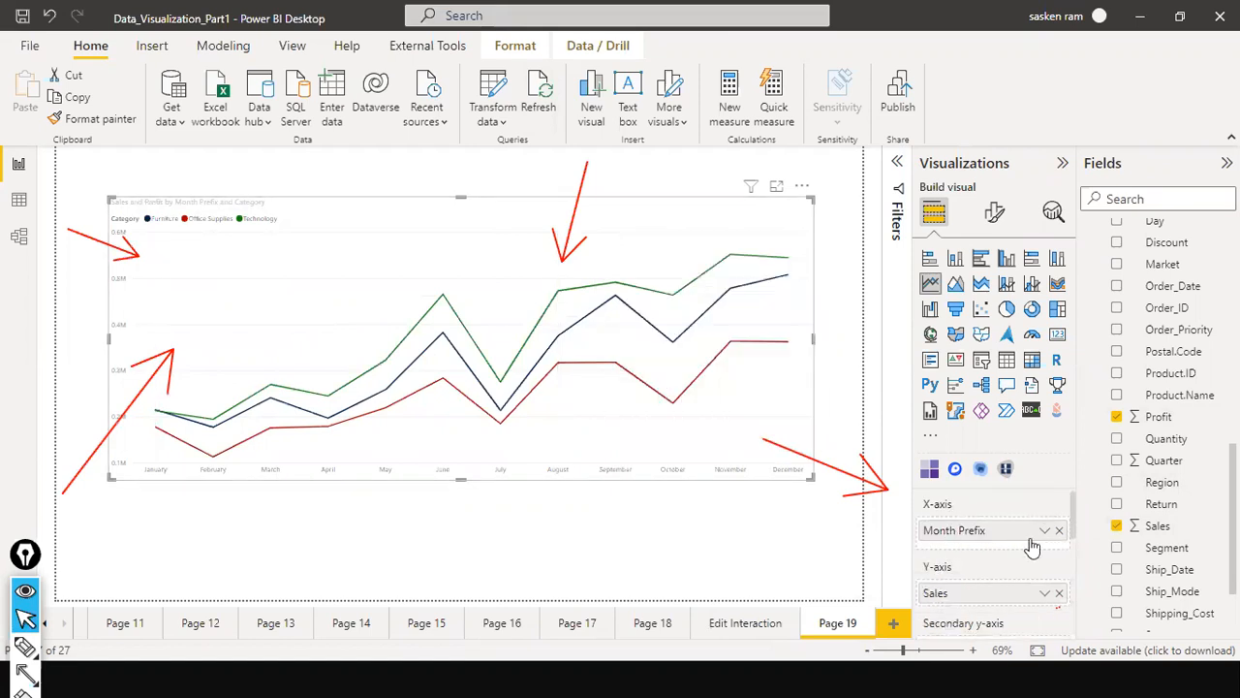
Step: Remove Profit from the line chart's tooltips and split the chart into small multiples by Segment
{"action": "scroll", "coordinate": [1045, 566], "scroll_direction": "down", "scroll_amount": 1}
{"action": "scroll", "coordinate": [973, 580], "scroll_direction": "down", "scroll_amount": 2}
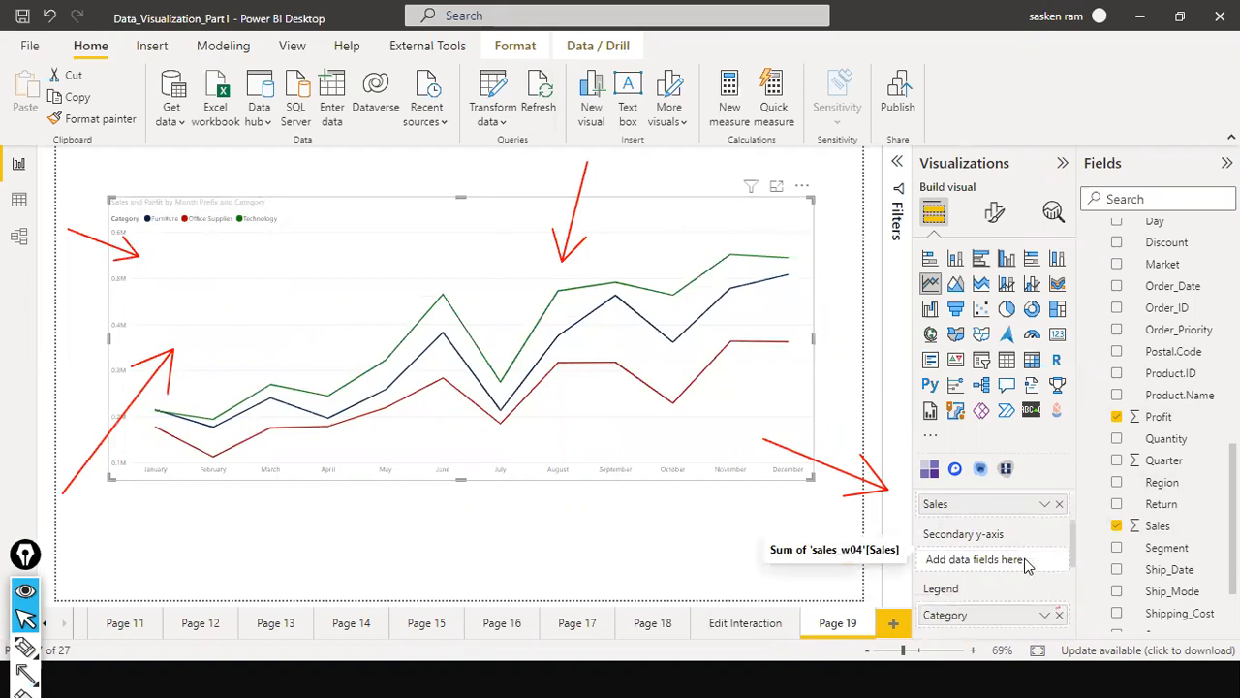
{"action": "scroll", "coordinate": [973, 586], "scroll_direction": "down", "scroll_amount": 1}
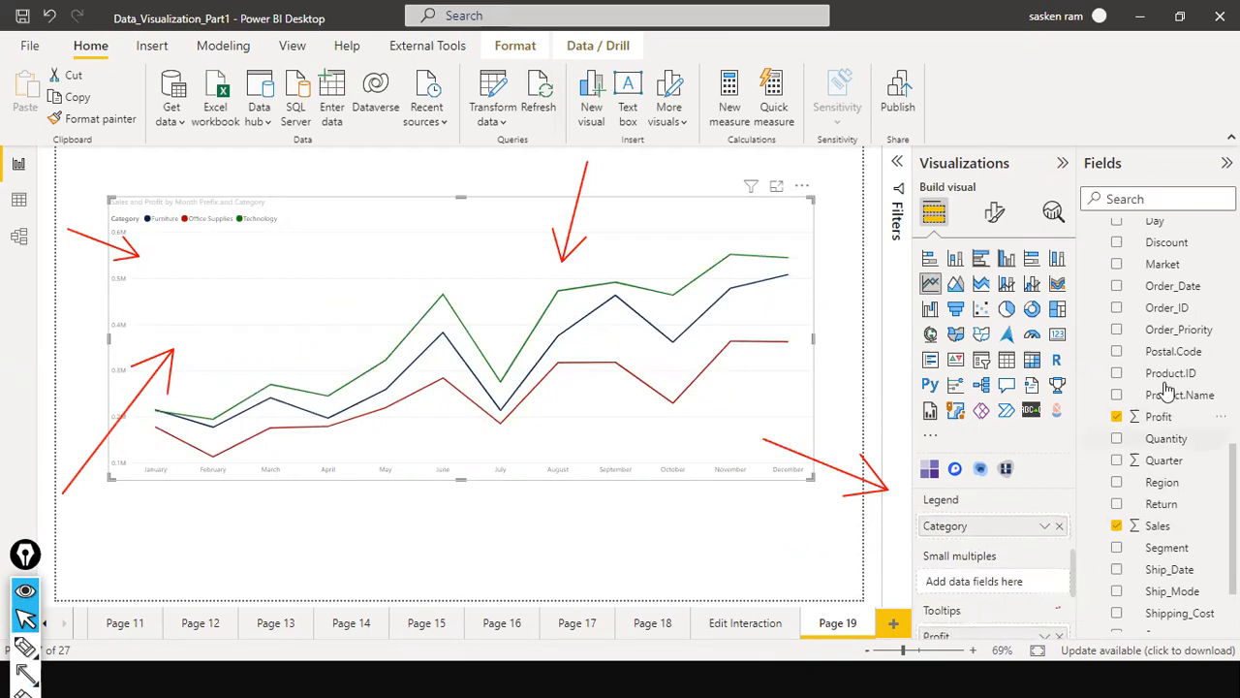
{"action": "scroll", "coordinate": [1146, 438], "scroll_direction": "up", "scroll_amount": 3}
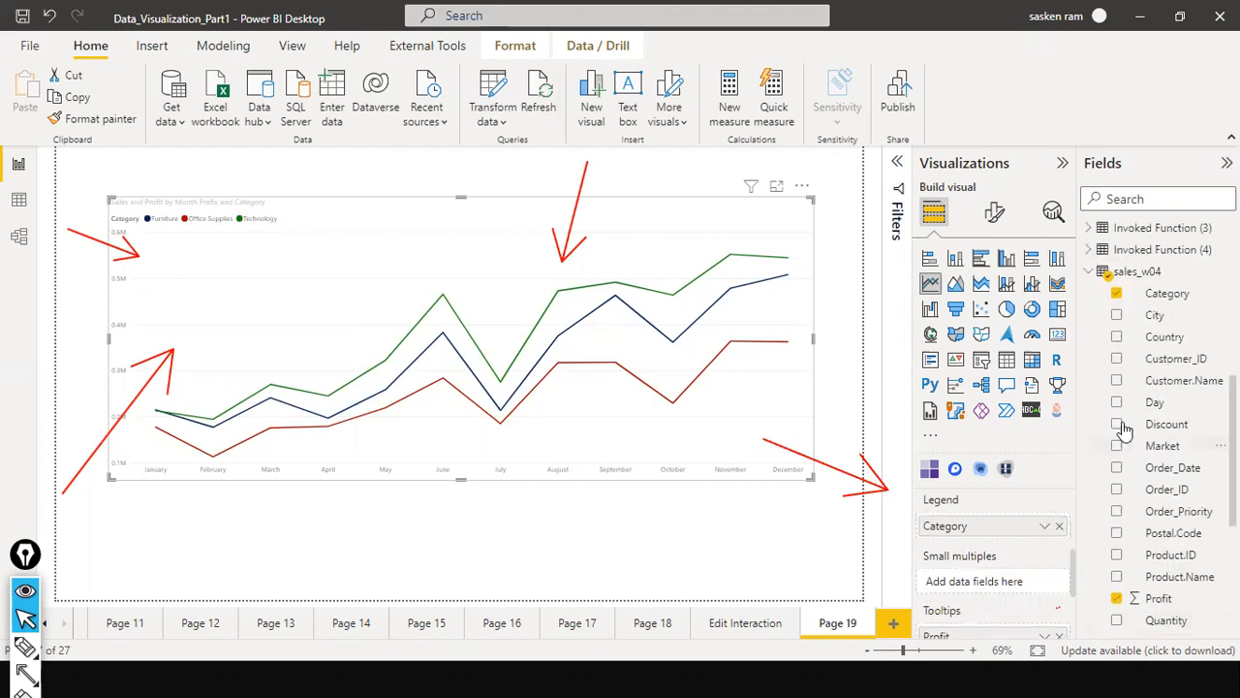
{"action": "scroll", "coordinate": [1163, 456], "scroll_direction": "down", "scroll_amount": 4}
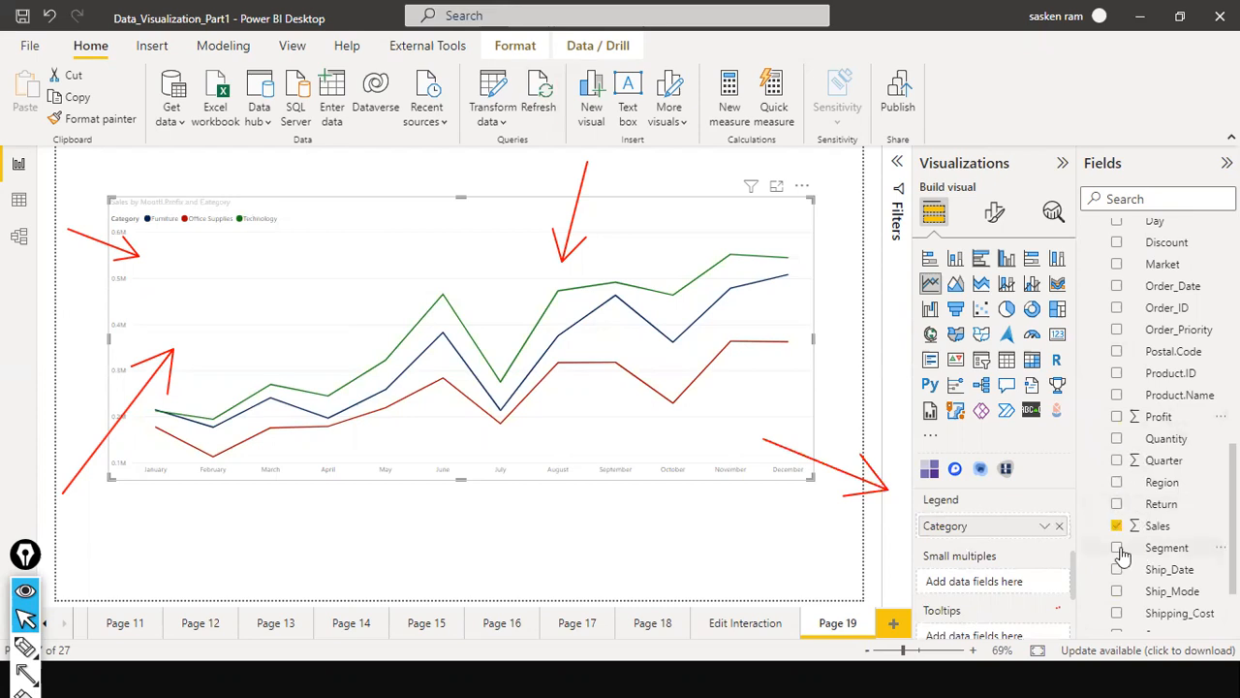
{"action": "left_click_drag", "start_coordinate": [1121, 555], "coordinate": [947, 562]}
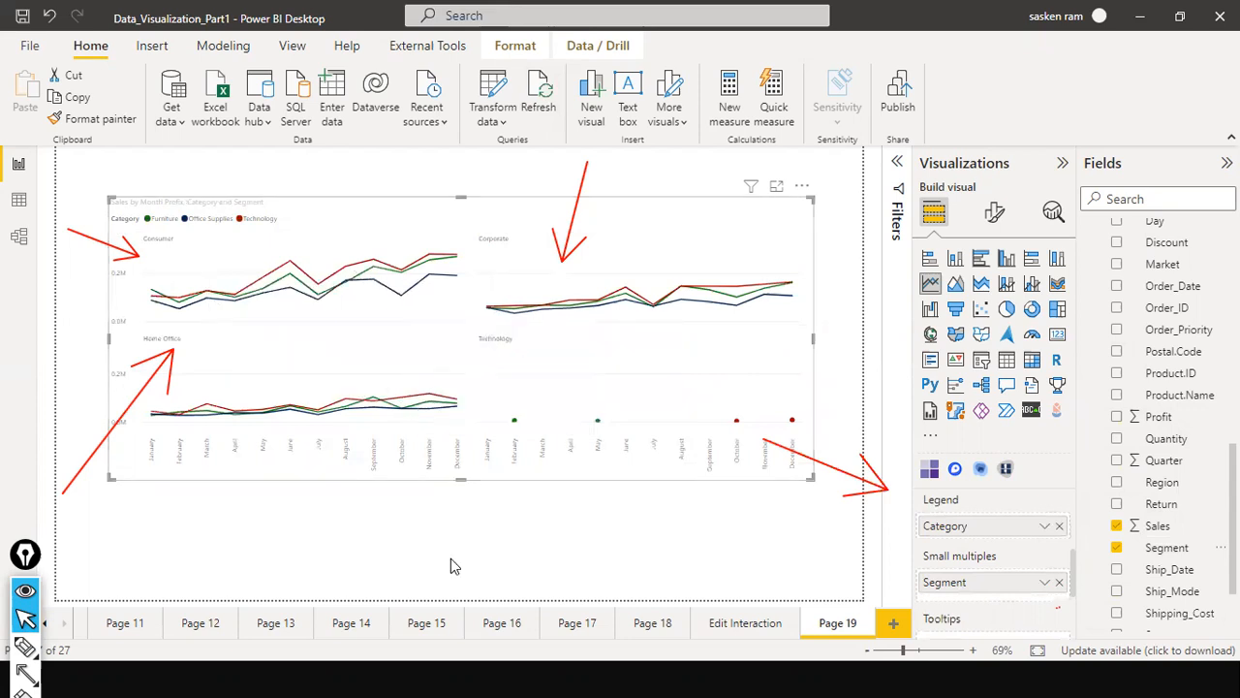
Step: Make the small-multiples line chart taller by extending both its lower and upper edges, and clear the red annotation arrows
{"action": "left_click_drag", "start_coordinate": [462, 477], "coordinate": [451, 560]}
{"action": "left_click_drag", "start_coordinate": [464, 198], "coordinate": [494, 173]}
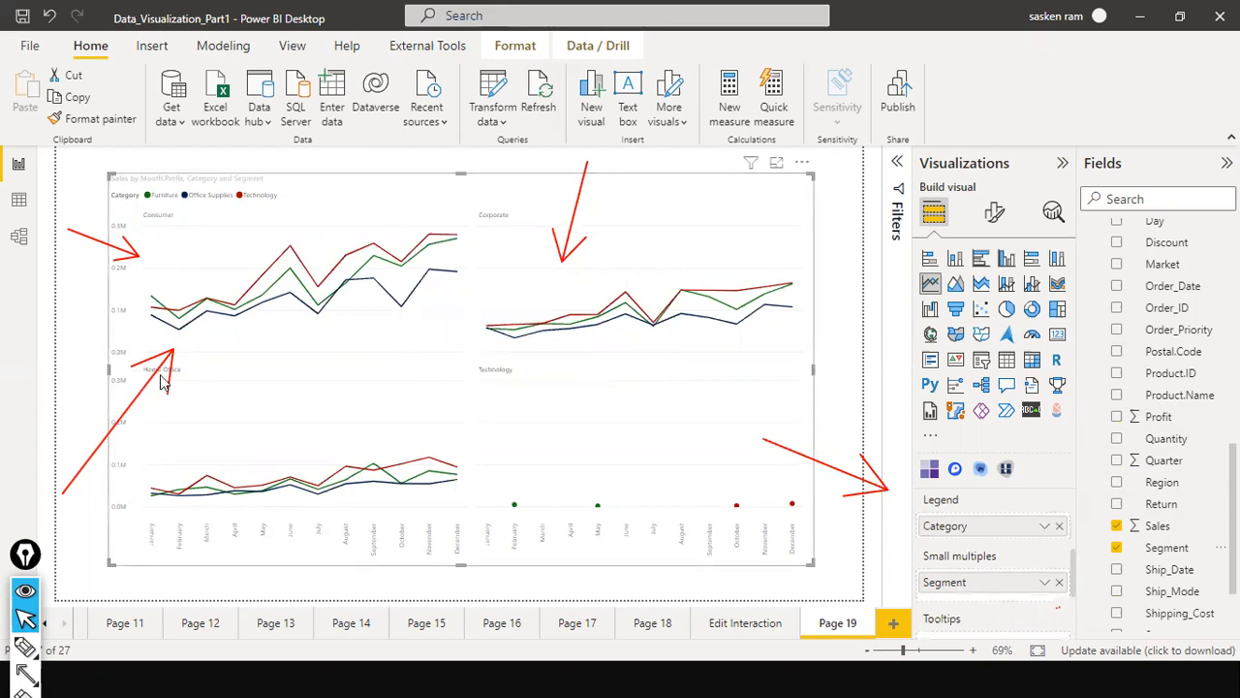
{"action": "key", "text": "ctrl+shift+7"}
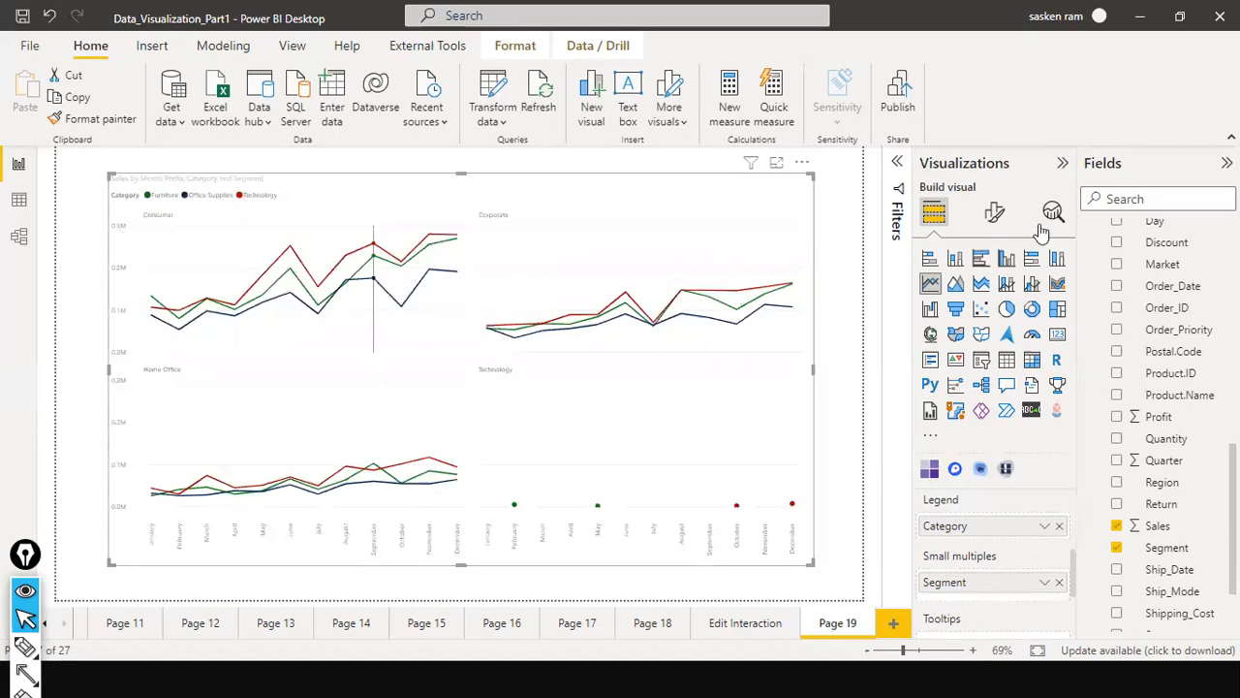
Step: Find the chart's font formatting settings and set the X-axis values font size to 15
{"action": "left_click", "coordinate": [998, 217]}
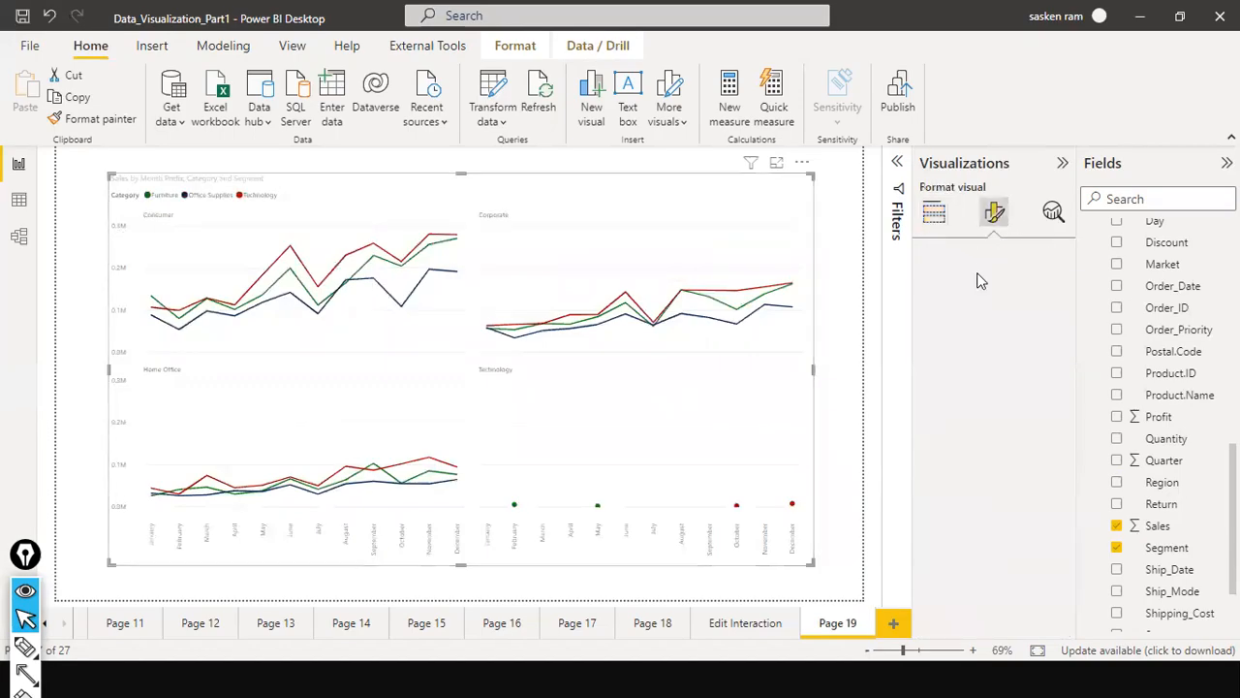
{"action": "type", "text": "font"}
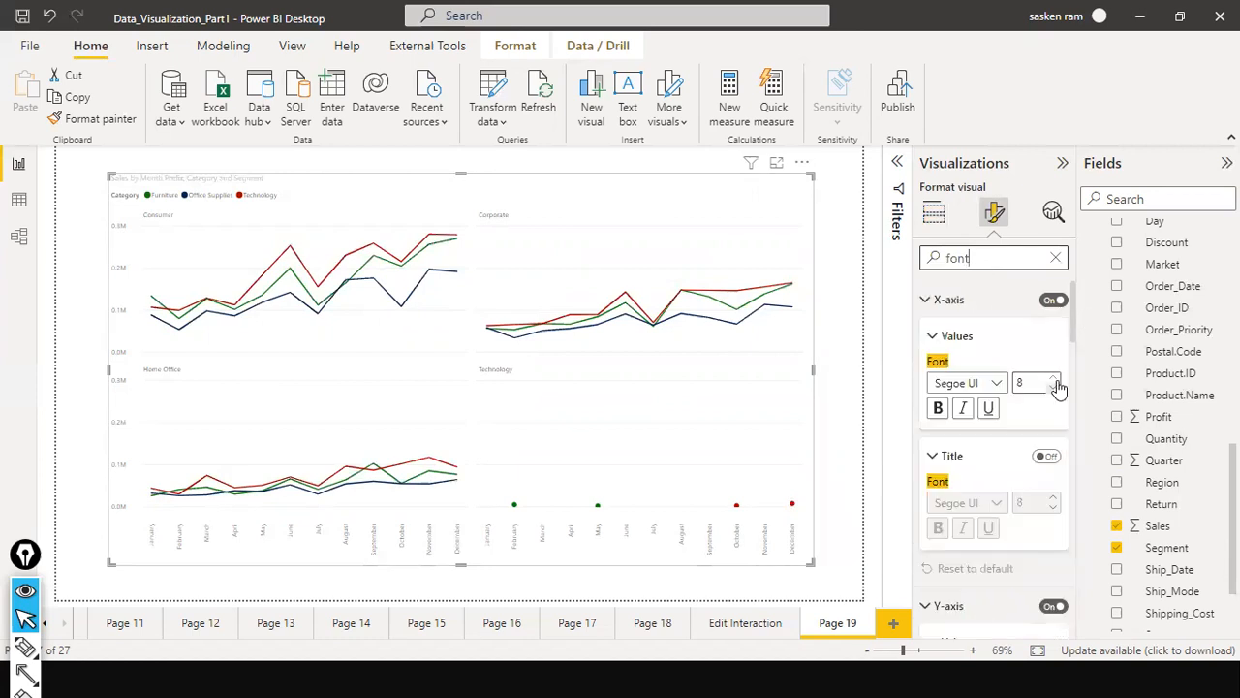
{"action": "left_click", "coordinate": [1055, 382]}
{"action": "left_click", "coordinate": [1055, 381]}
{"action": "left_click", "coordinate": [1055, 380]}
{"action": "left_click", "coordinate": [1055, 381]}
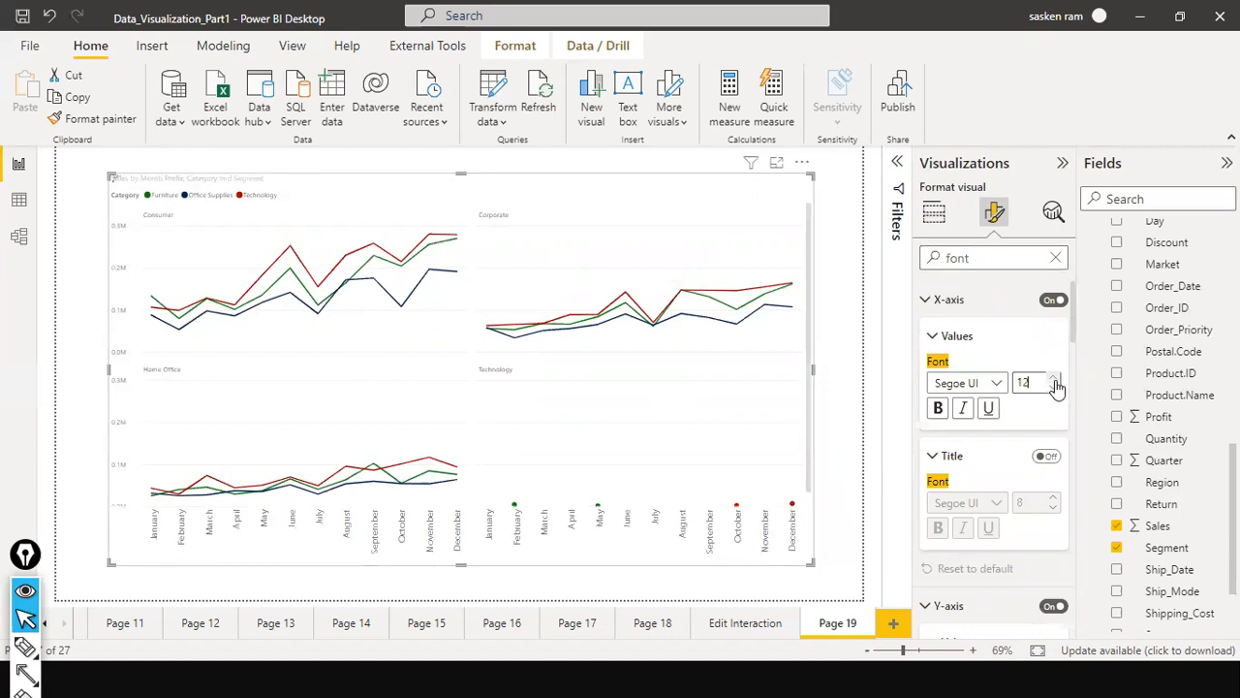
{"action": "left_click", "coordinate": [1056, 380]}
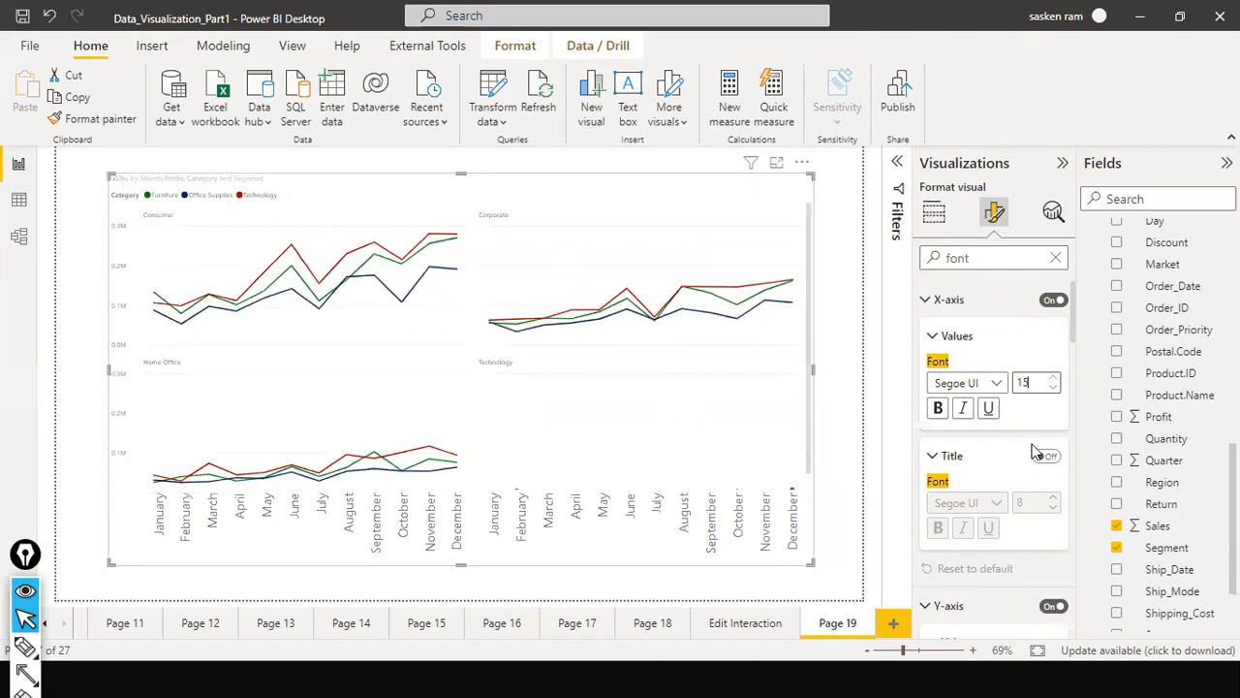
Step: Set the Y-axis values font size to 10
{"action": "scroll", "coordinate": [1068, 378], "scroll_direction": "down", "scroll_amount": 3}
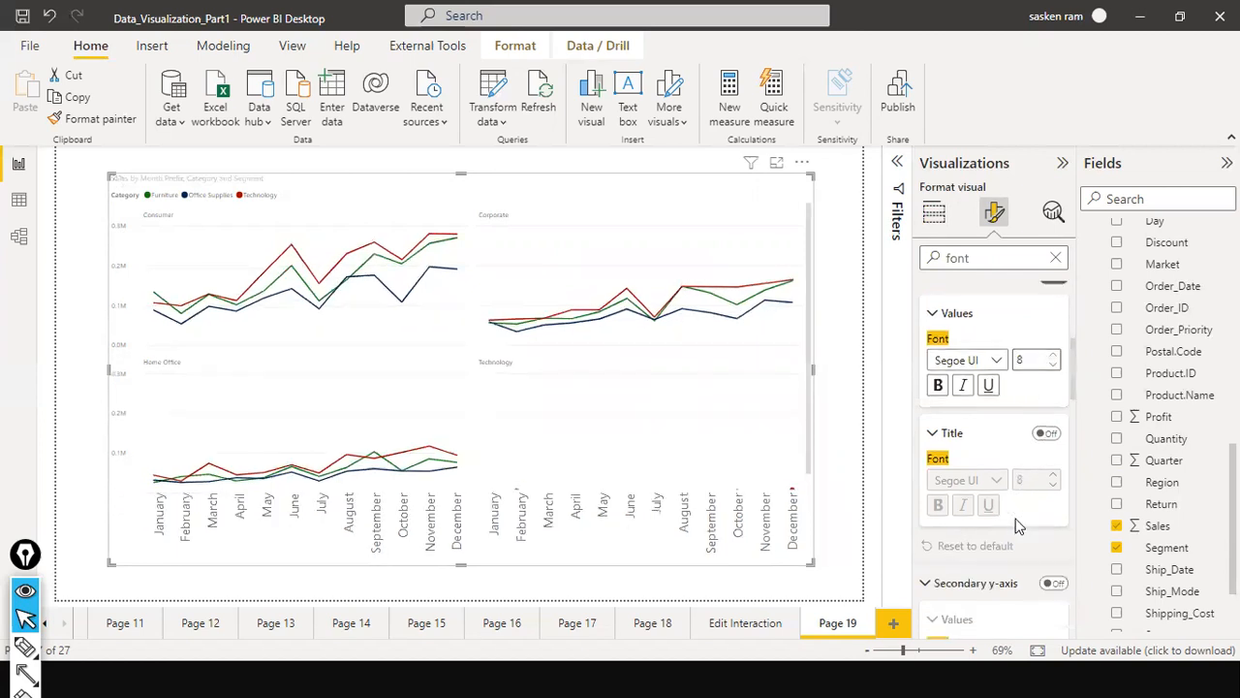
{"action": "scroll", "coordinate": [1068, 378], "scroll_direction": "down", "scroll_amount": 1}
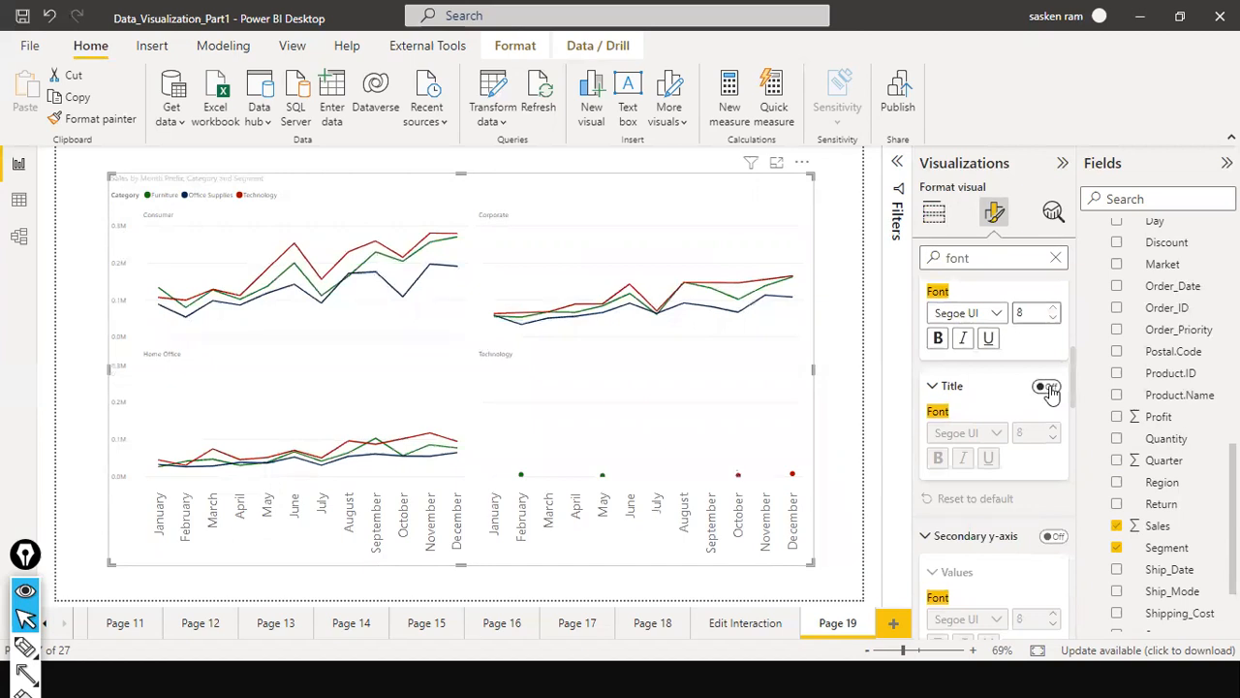
{"action": "left_click", "coordinate": [1052, 309]}
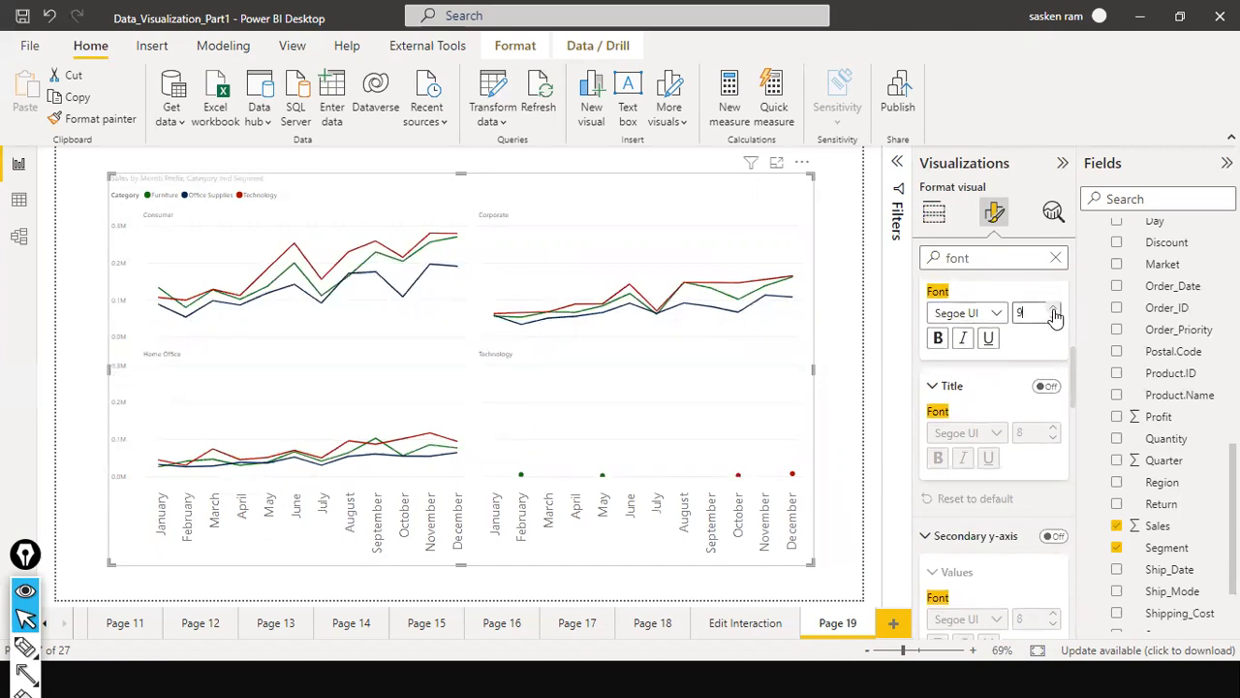
{"action": "left_click", "coordinate": [1052, 309]}
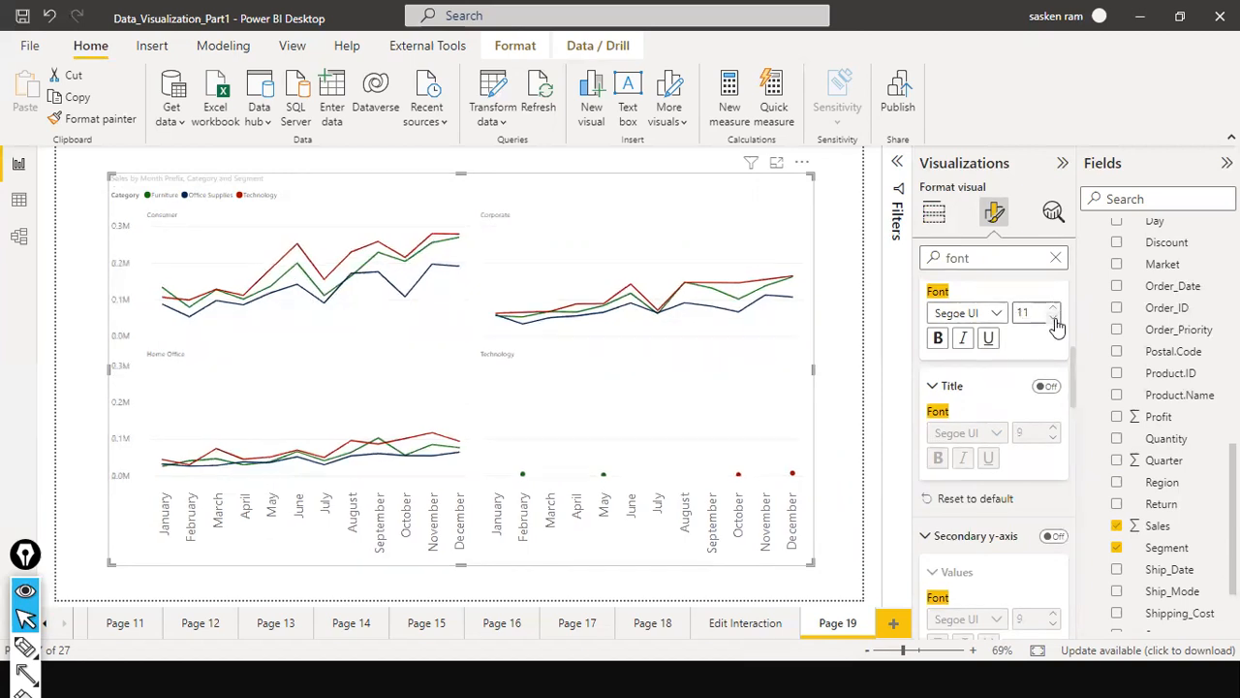
{"action": "left_click", "coordinate": [1053, 319]}
Step: Find the legend formatting settings and set the legend text font size to 11
{"action": "scroll", "coordinate": [1058, 298], "scroll_direction": "up", "scroll_amount": 5}
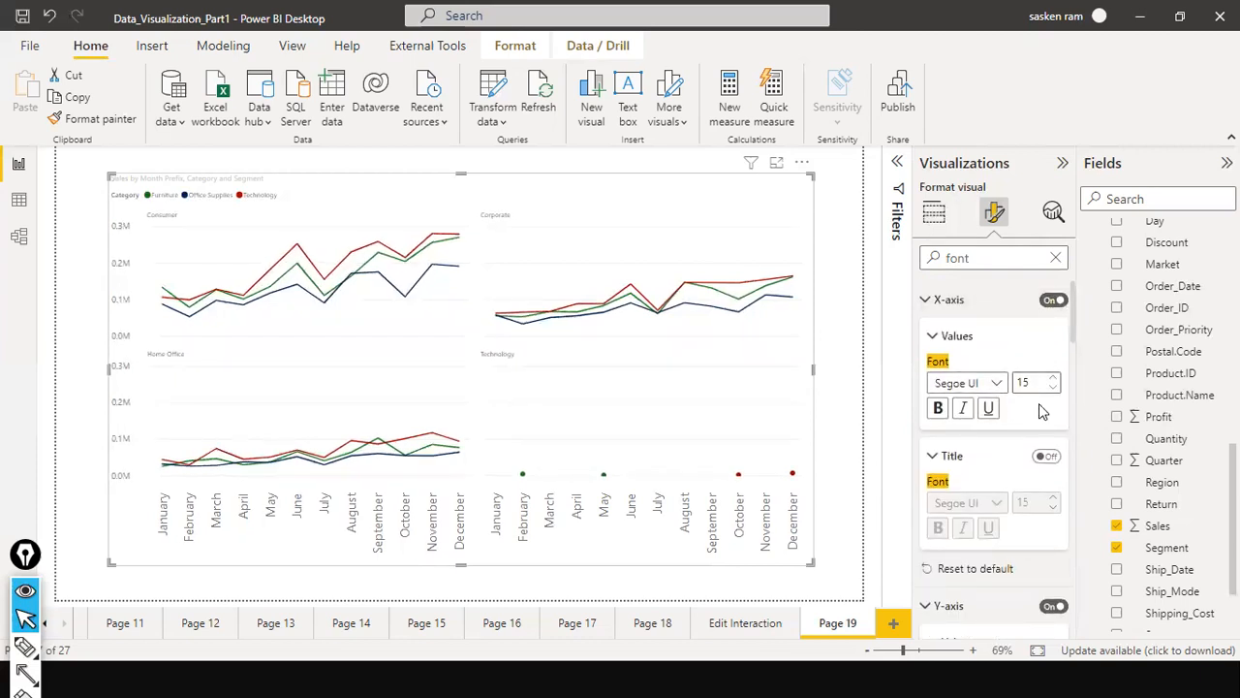
{"action": "scroll", "coordinate": [1038, 388], "scroll_direction": "down", "scroll_amount": 1}
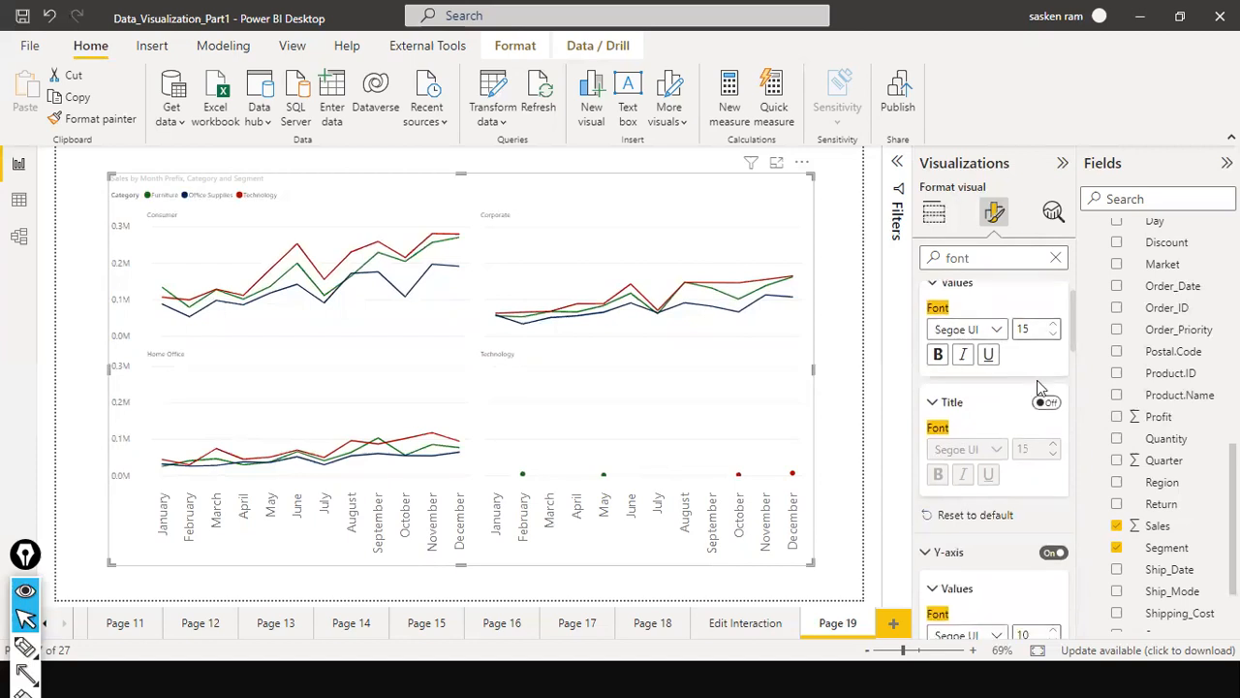
{"action": "scroll", "coordinate": [1039, 387], "scroll_direction": "down", "scroll_amount": 1}
{"action": "scroll", "coordinate": [1017, 291], "scroll_direction": "up", "scroll_amount": 1}
{"action": "double_click", "coordinate": [1006, 264]}
{"action": "key", "text": "BackSpace"}
{"action": "type", "text": "legen"}
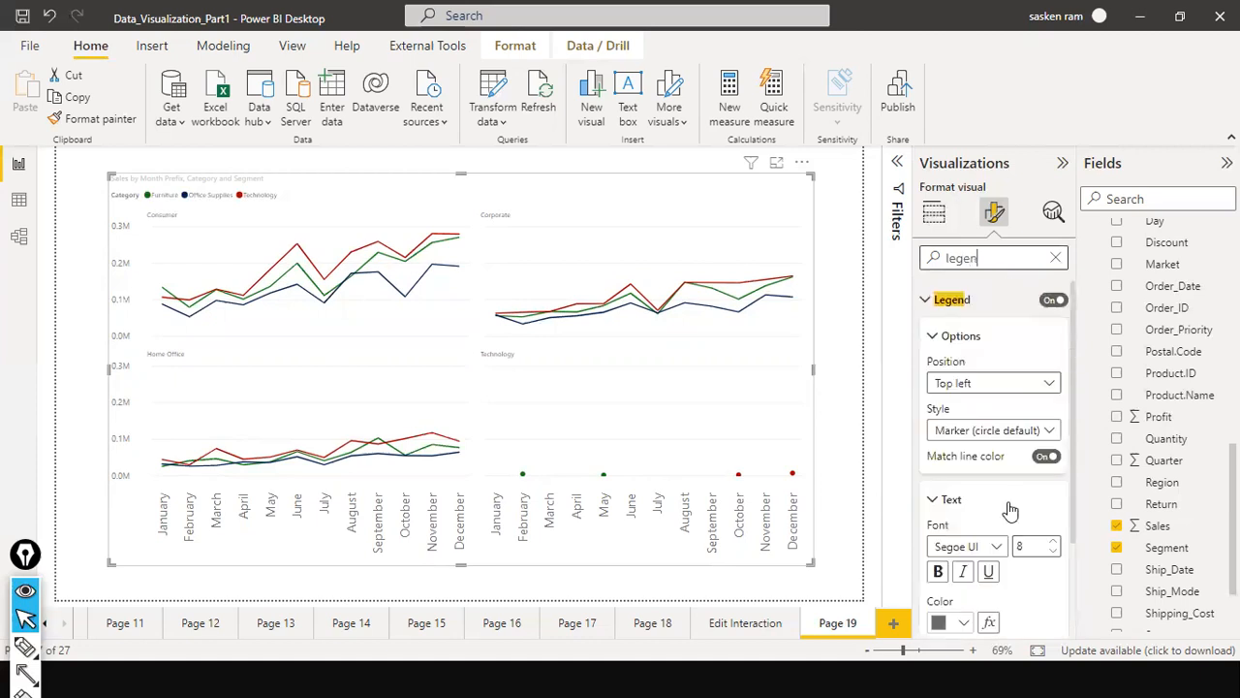
{"action": "scroll", "coordinate": [1001, 450], "scroll_direction": "down", "scroll_amount": 2}
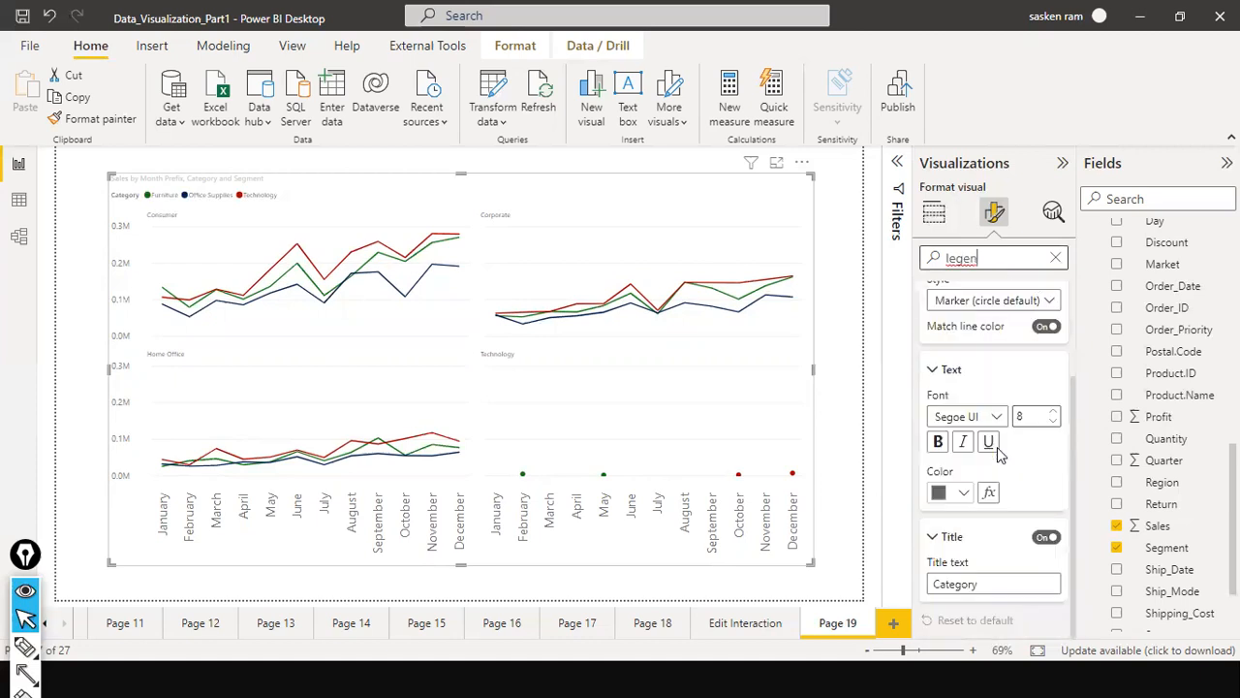
{"action": "left_click", "coordinate": [1056, 414]}
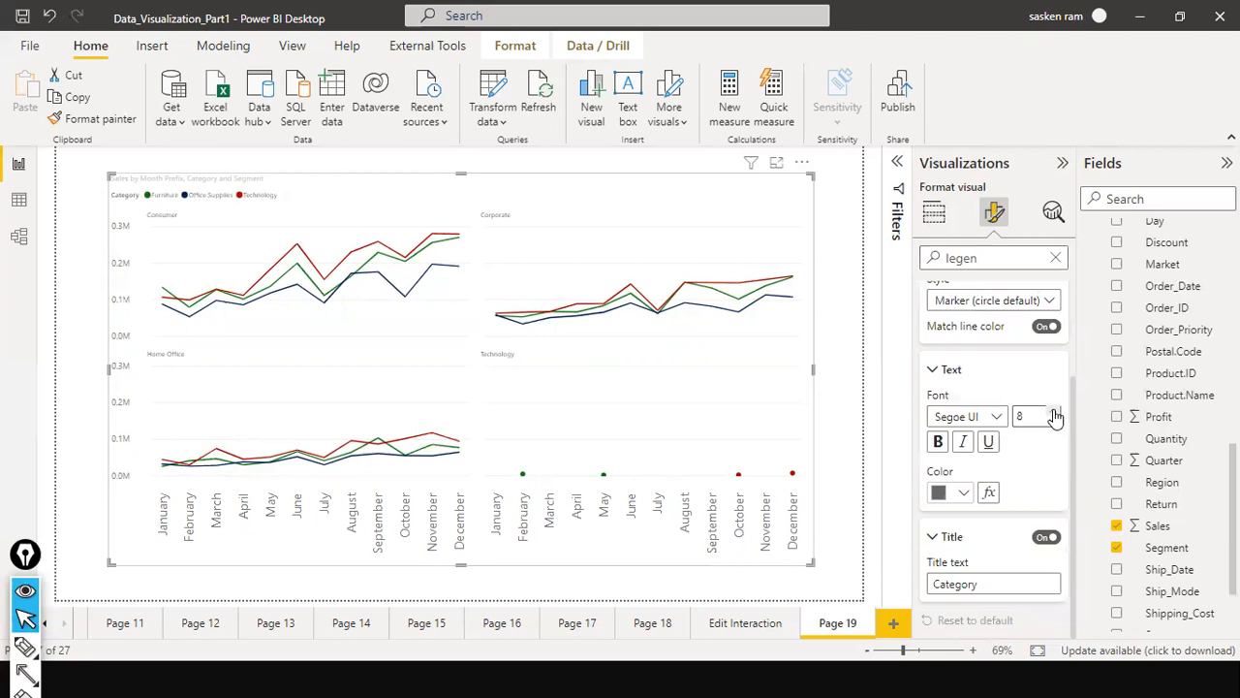
{"action": "left_click", "coordinate": [1054, 412]}
{"action": "left_click", "coordinate": [1054, 412]}
{"action": "left_click", "coordinate": [1054, 412]}
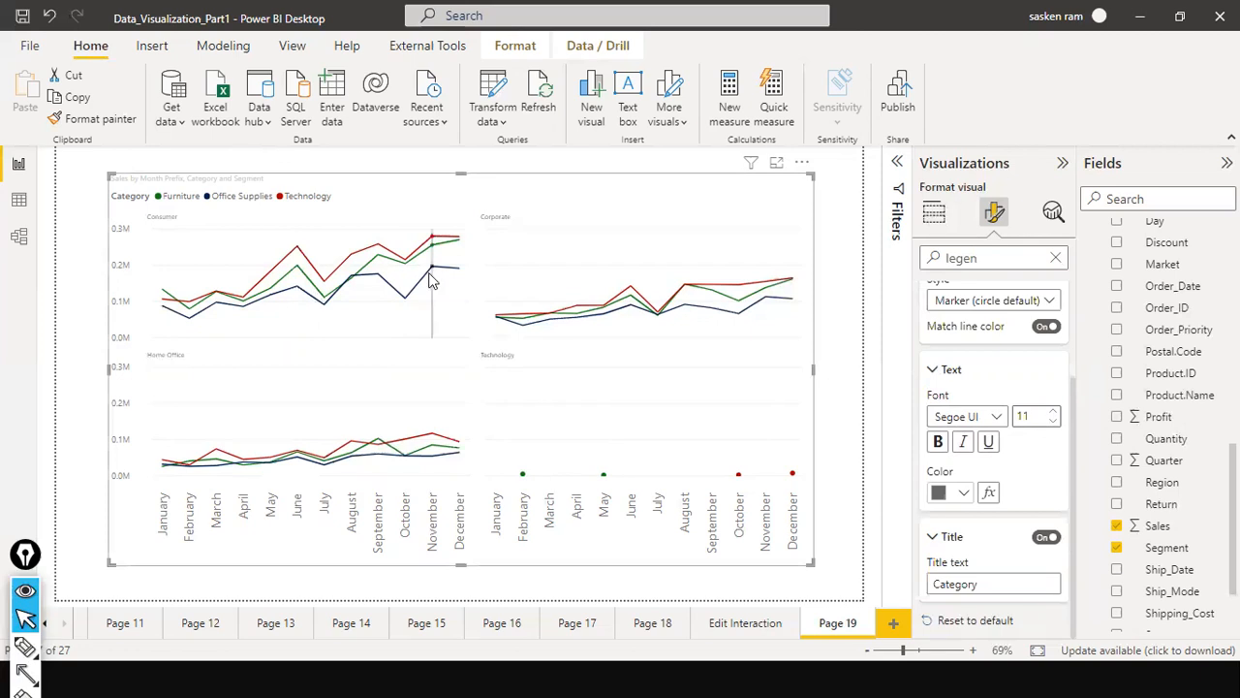
Step: Inspect data points in the small multiples, review the legend formatting options and clear the format settings search
{"action": "mouse_move", "coordinate": [436, 286]}
{"action": "mouse_move", "coordinate": [394, 334]}
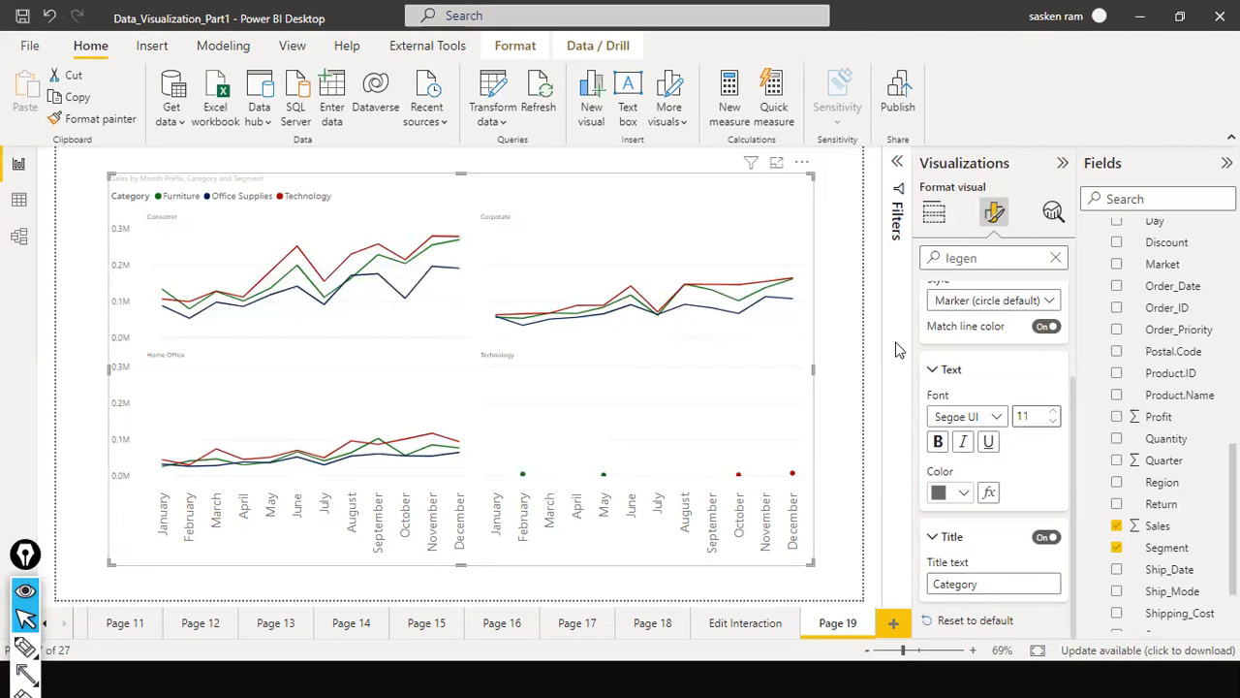
{"action": "scroll", "coordinate": [968, 417], "scroll_direction": "up", "scroll_amount": 2}
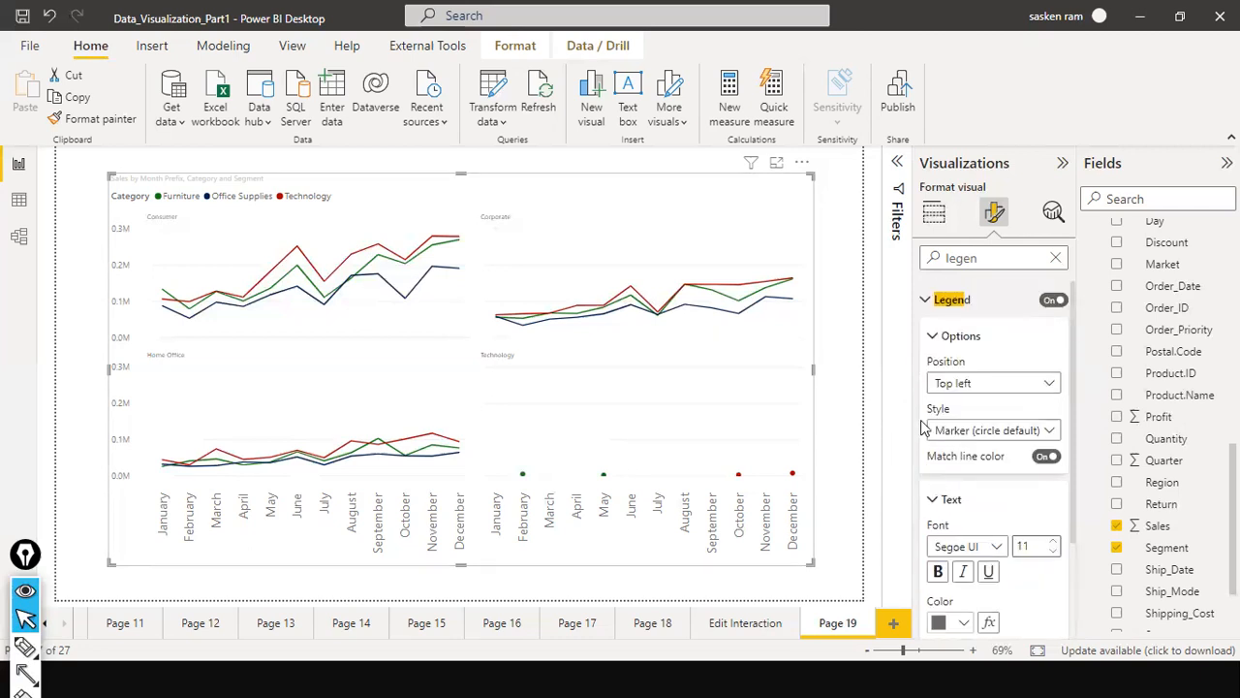
{"action": "scroll", "coordinate": [940, 431], "scroll_direction": "down", "scroll_amount": 2}
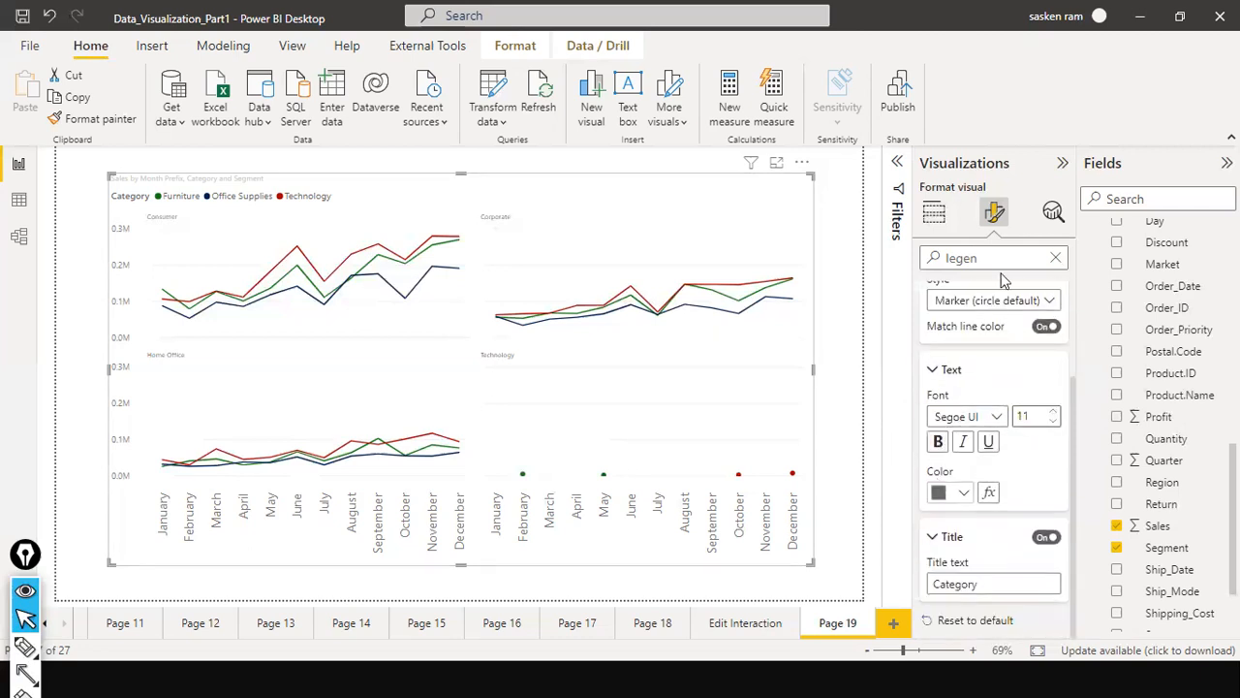
{"action": "left_click", "coordinate": [1055, 257]}
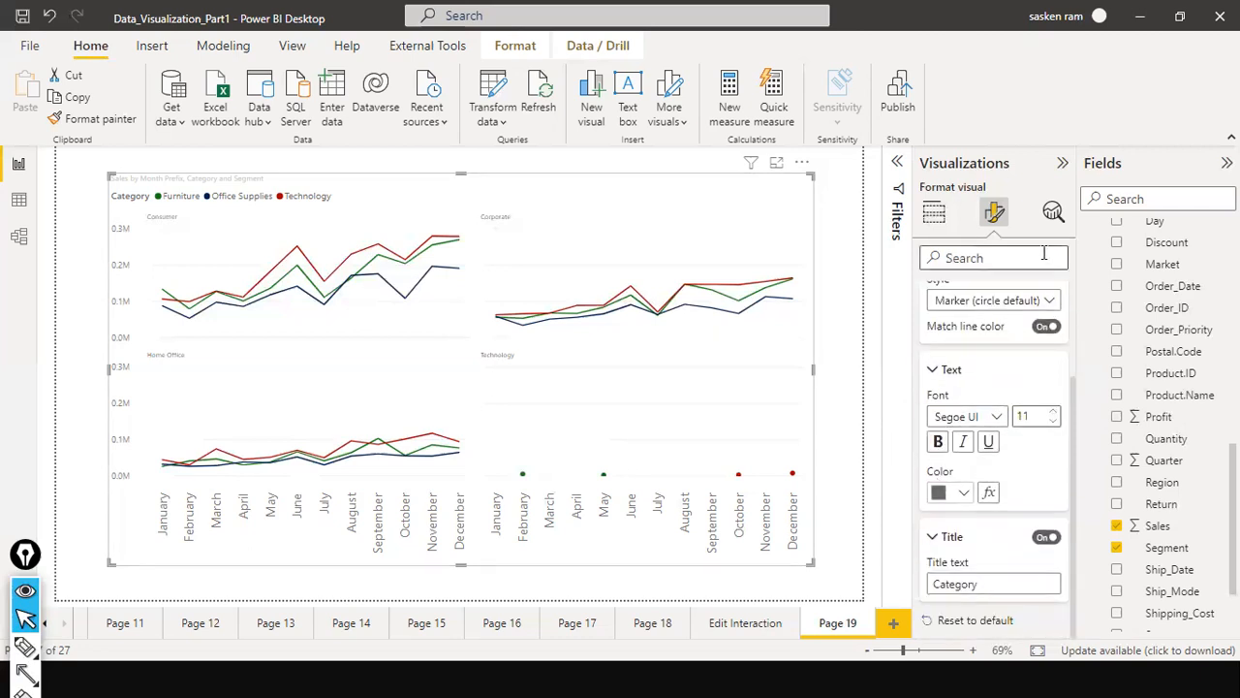
Step: Try to add Profit from sales_w04 to the line chart's secondary y-axis
{"action": "left_click", "coordinate": [935, 217]}
{"action": "left_click", "coordinate": [935, 217]}
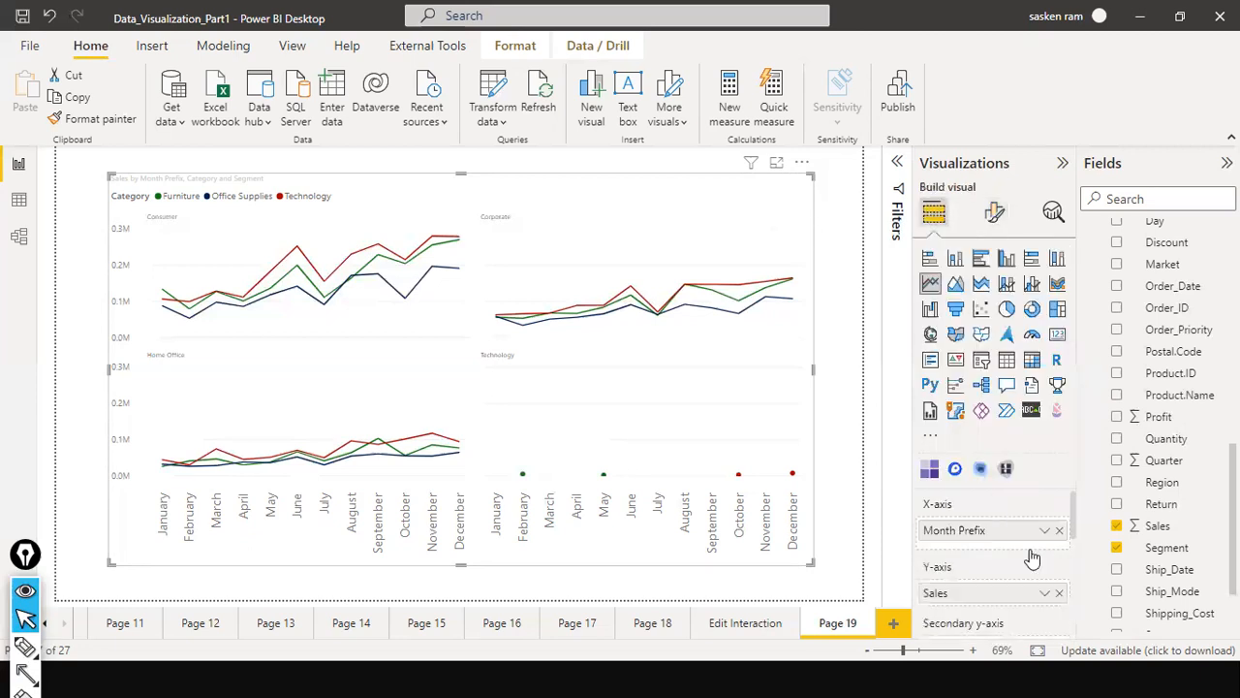
{"action": "scroll", "coordinate": [1032, 557], "scroll_direction": "down", "scroll_amount": 3}
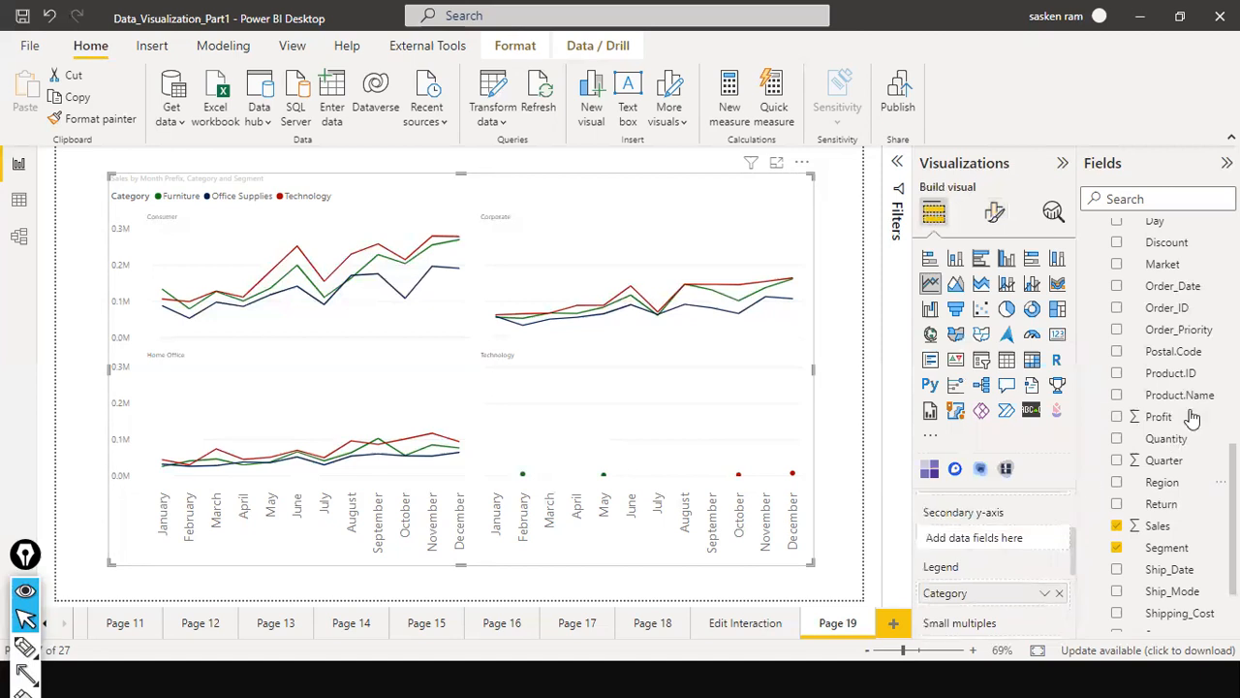
{"action": "left_click_drag", "start_coordinate": [1153, 422], "coordinate": [978, 538]}
{"action": "left_click_drag", "start_coordinate": [1138, 417], "coordinate": [958, 528]}
{"action": "scroll", "coordinate": [1180, 492], "scroll_direction": "up", "scroll_amount": 1}
{"action": "scroll", "coordinate": [1180, 492], "scroll_direction": "up", "scroll_amount": 2}
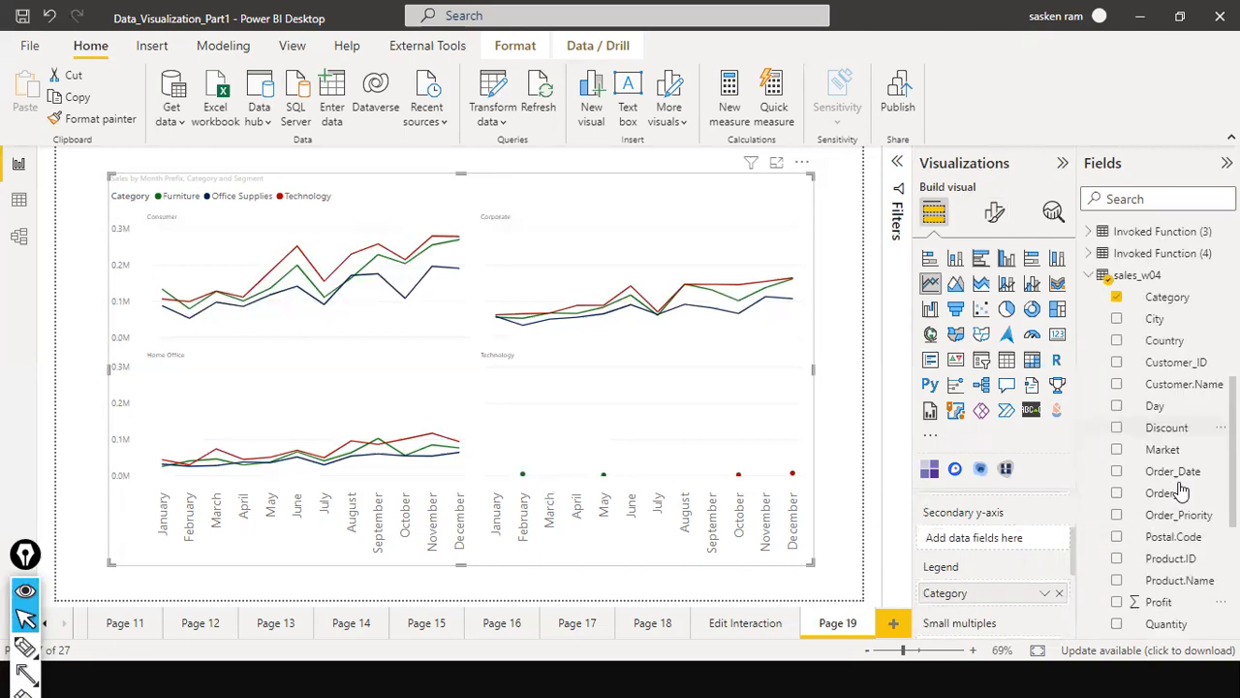
{"action": "scroll", "coordinate": [1180, 492], "scroll_direction": "down", "scroll_amount": 4}
{"action": "scroll", "coordinate": [1180, 489], "scroll_direction": "down", "scroll_amount": 1}
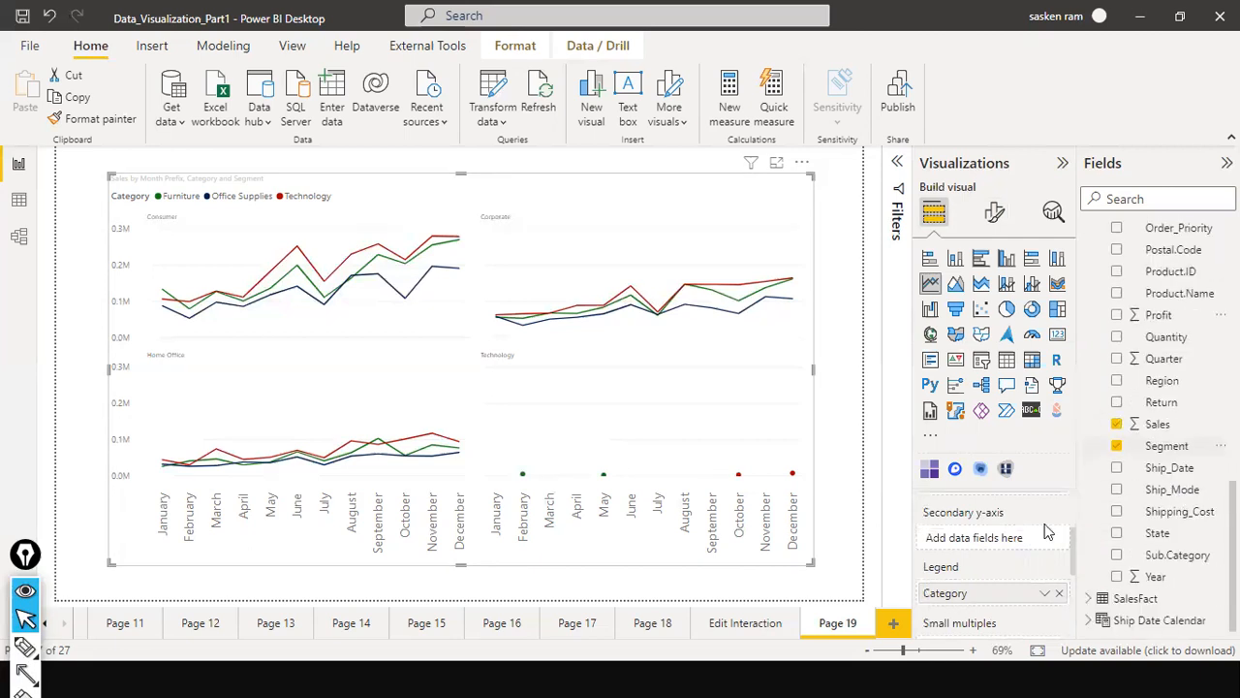
{"action": "scroll", "coordinate": [1095, 468], "scroll_direction": "up", "scroll_amount": 2}
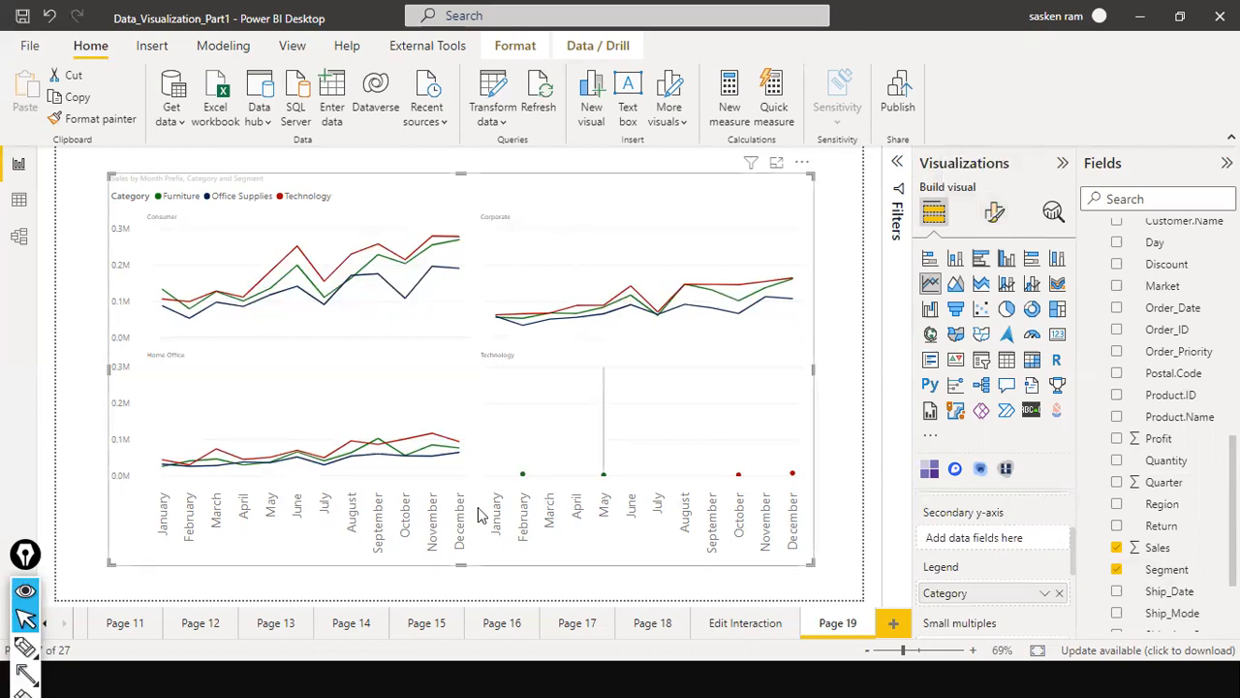
Step: Set the line style of all series in the line chart to Dashed
{"action": "left_click", "coordinate": [997, 219]}
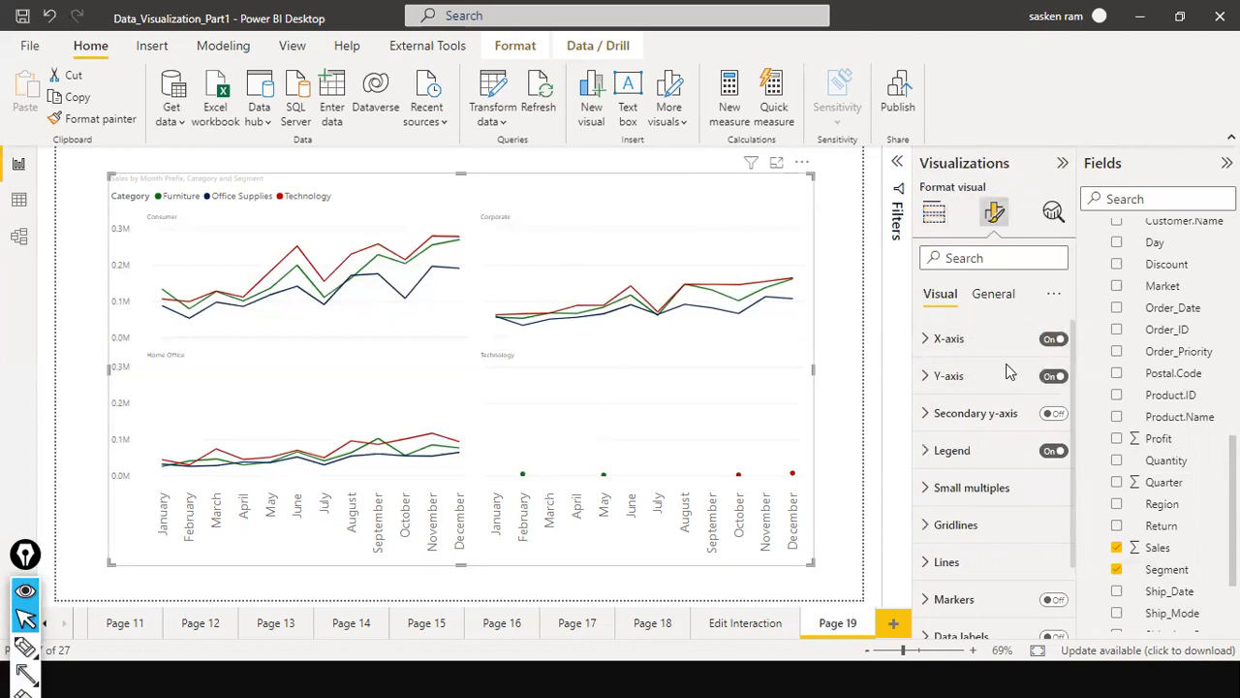
{"action": "scroll", "coordinate": [969, 407], "scroll_direction": "down", "scroll_amount": 2}
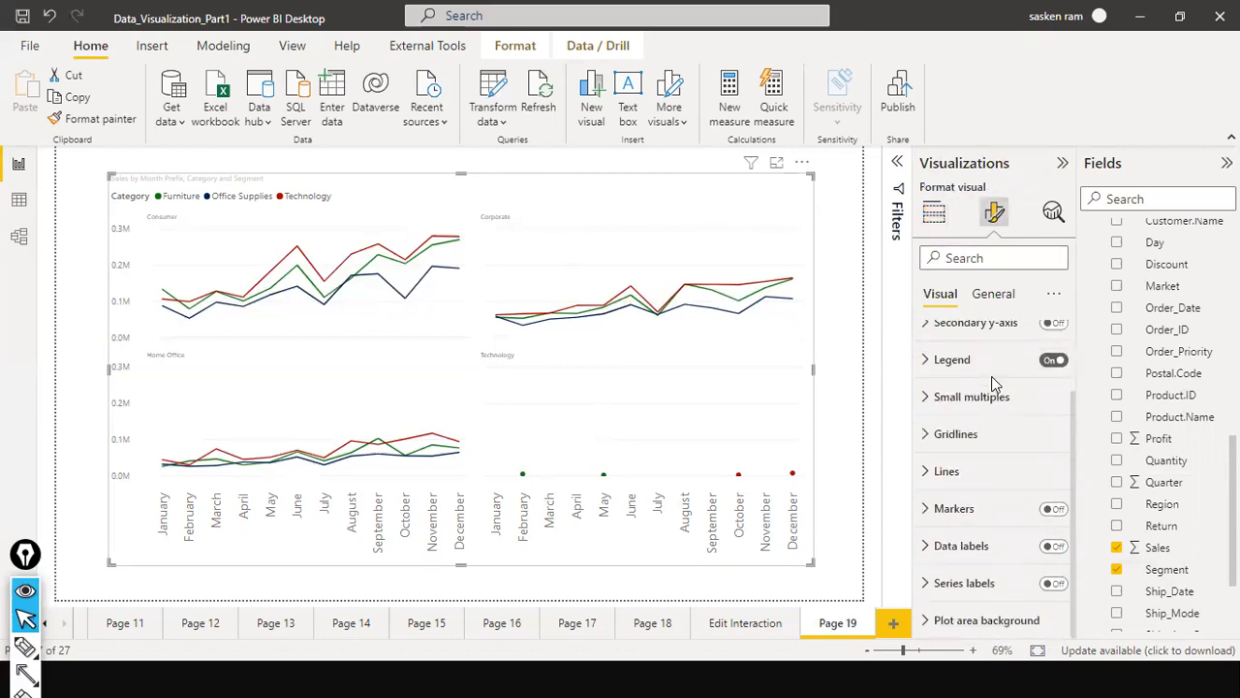
{"action": "left_click", "coordinate": [954, 475]}
{"action": "scroll", "coordinate": [973, 470], "scroll_direction": "down", "scroll_amount": 2}
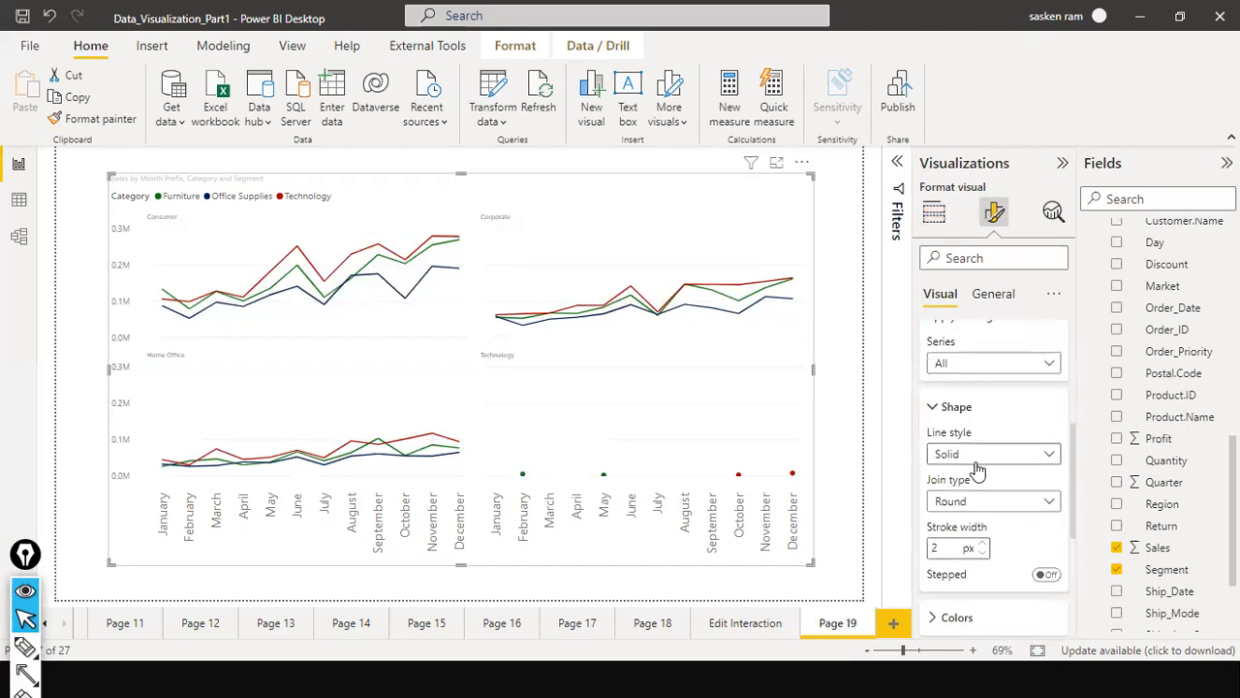
{"action": "scroll", "coordinate": [979, 469], "scroll_direction": "up", "scroll_amount": 1}
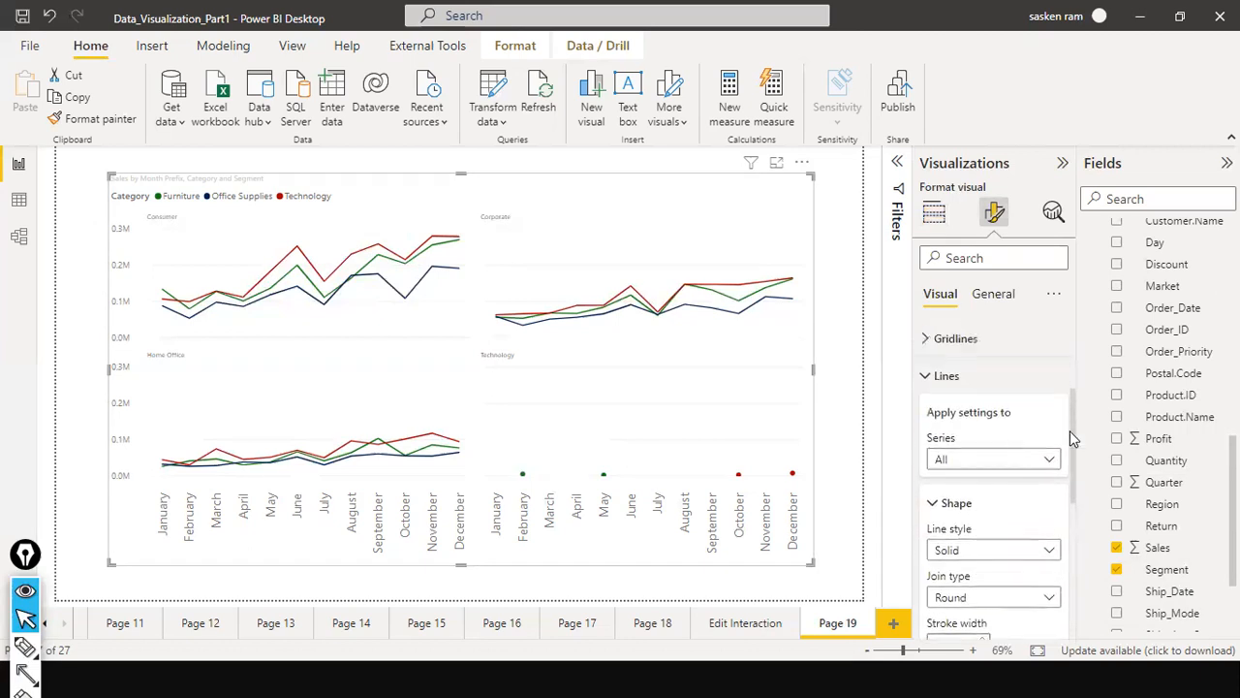
{"action": "scroll", "coordinate": [1069, 430], "scroll_direction": "down", "scroll_amount": 2}
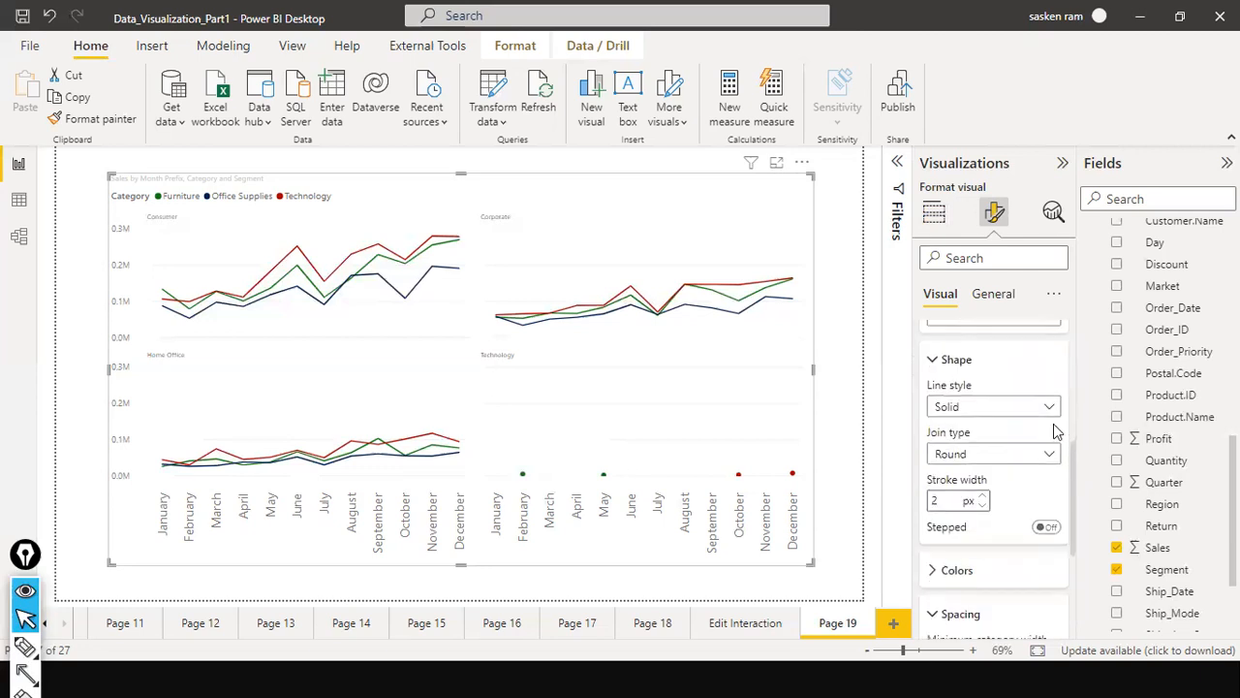
{"action": "left_click", "coordinate": [1049, 409]}
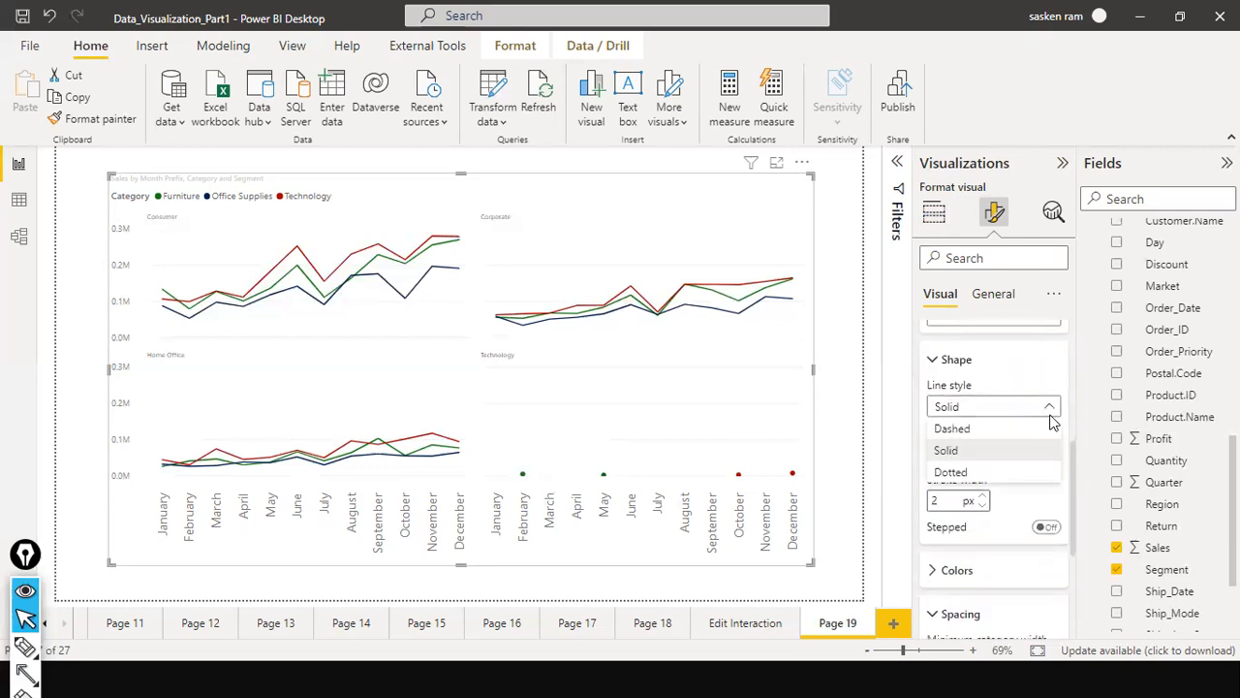
{"action": "left_click", "coordinate": [972, 434]}
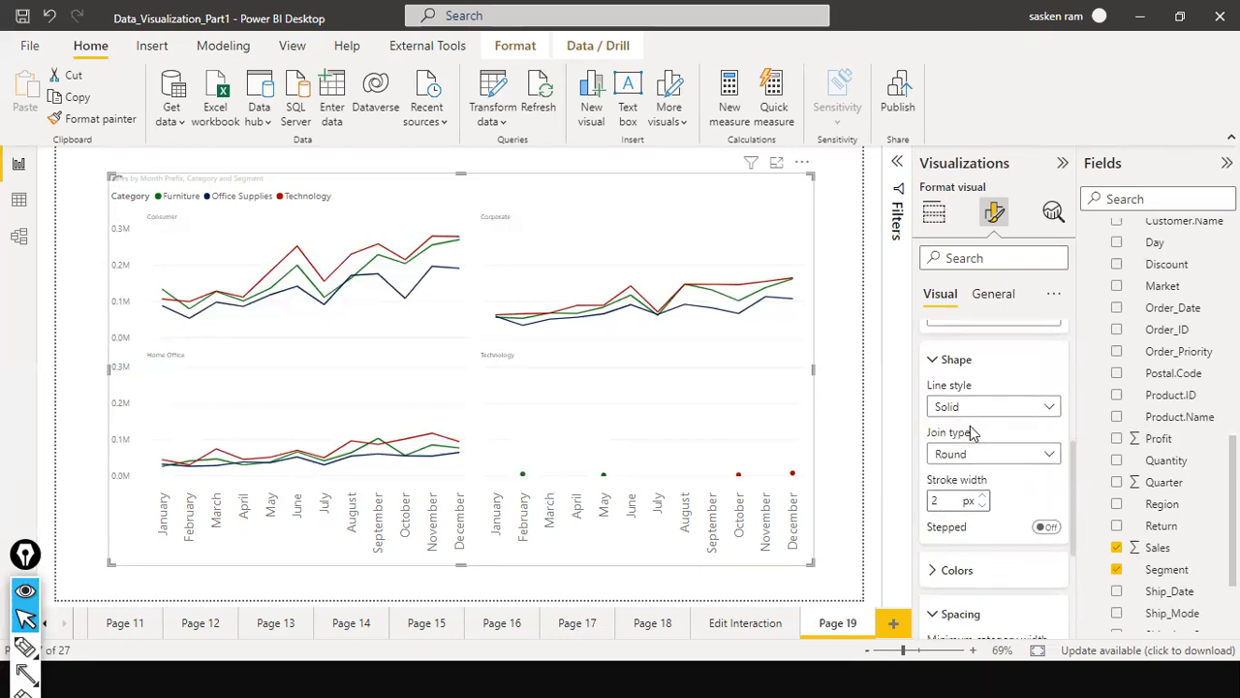
{"action": "left_click", "coordinate": [1028, 412]}
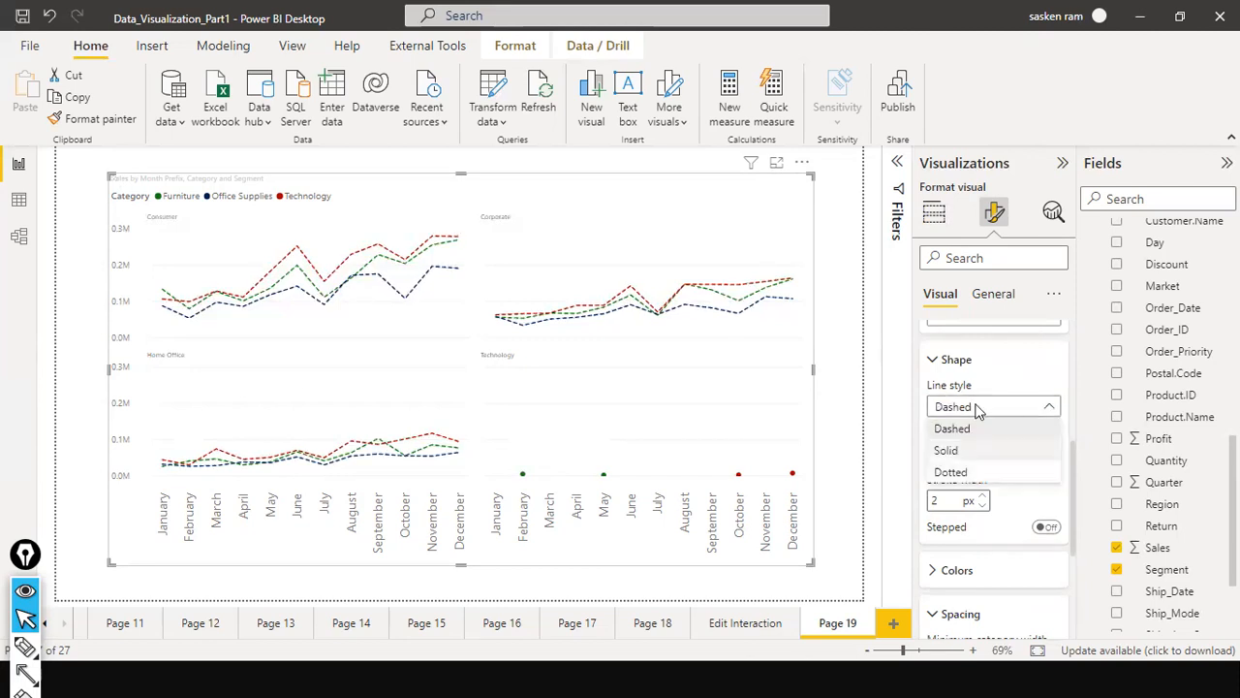
{"action": "left_click", "coordinate": [1038, 511]}
Step: Review the join type options for the chart lines and choose Round
{"action": "scroll", "coordinate": [1035, 516], "scroll_direction": "down", "scroll_amount": 3}
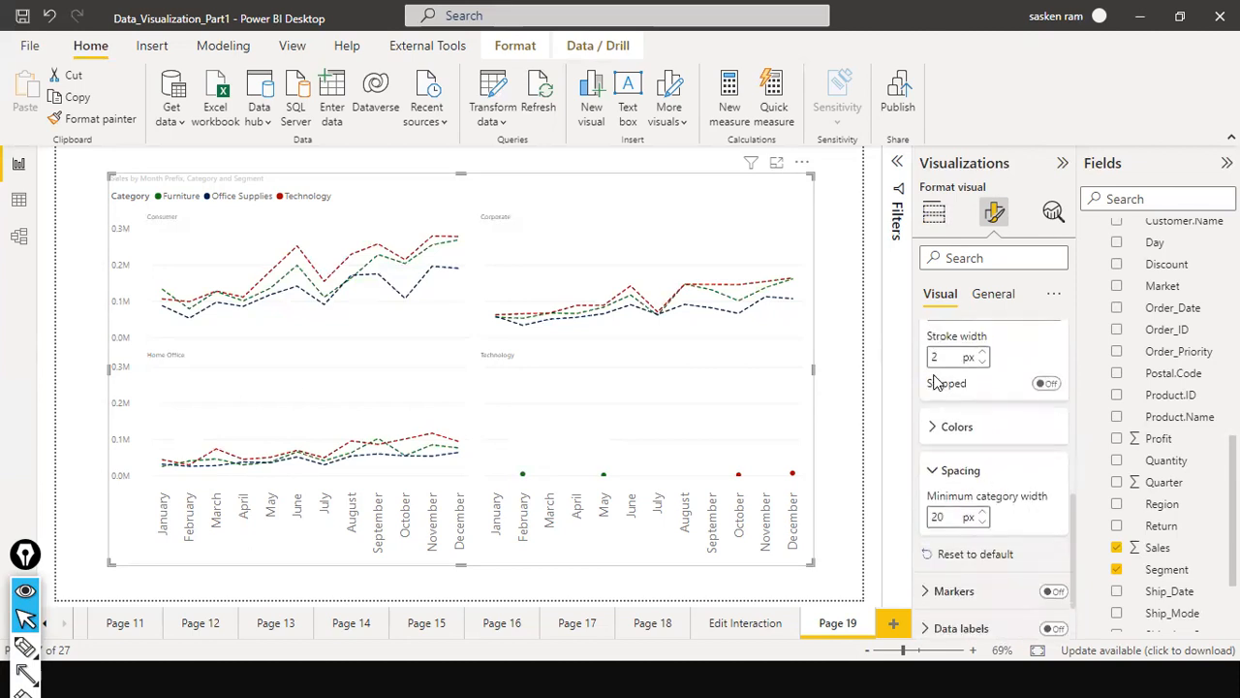
{"action": "scroll", "coordinate": [948, 412], "scroll_direction": "up", "scroll_amount": 2}
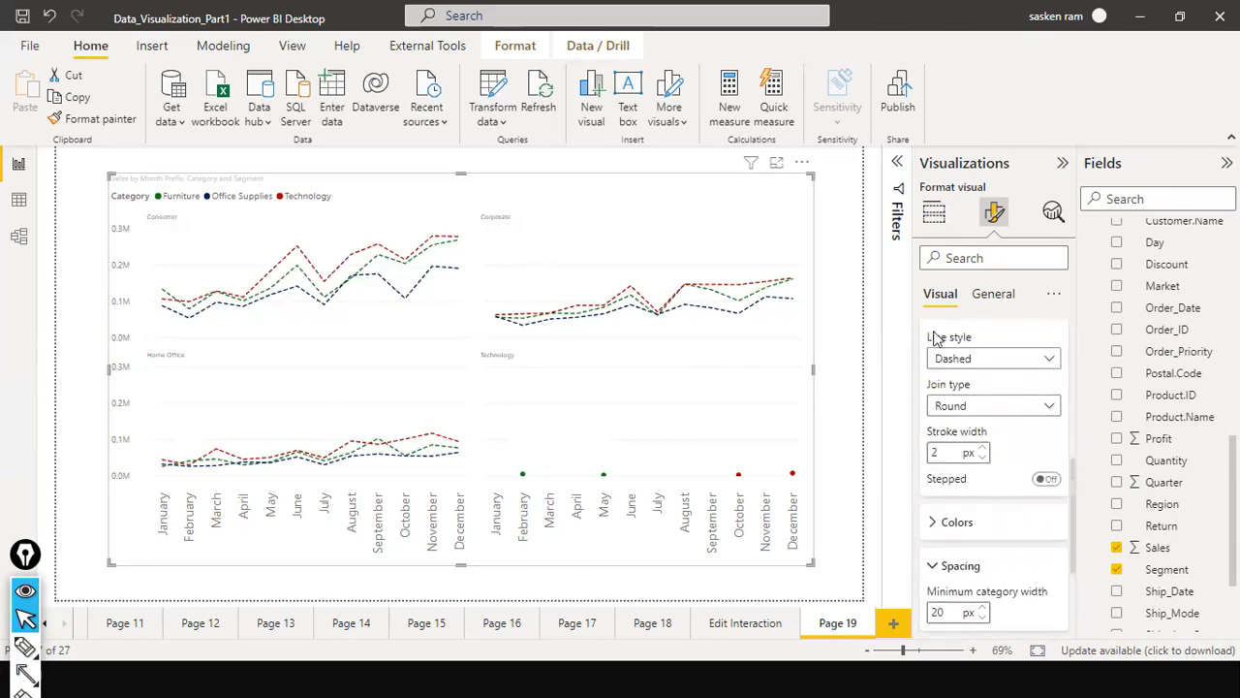
{"action": "left_click", "coordinate": [1056, 407]}
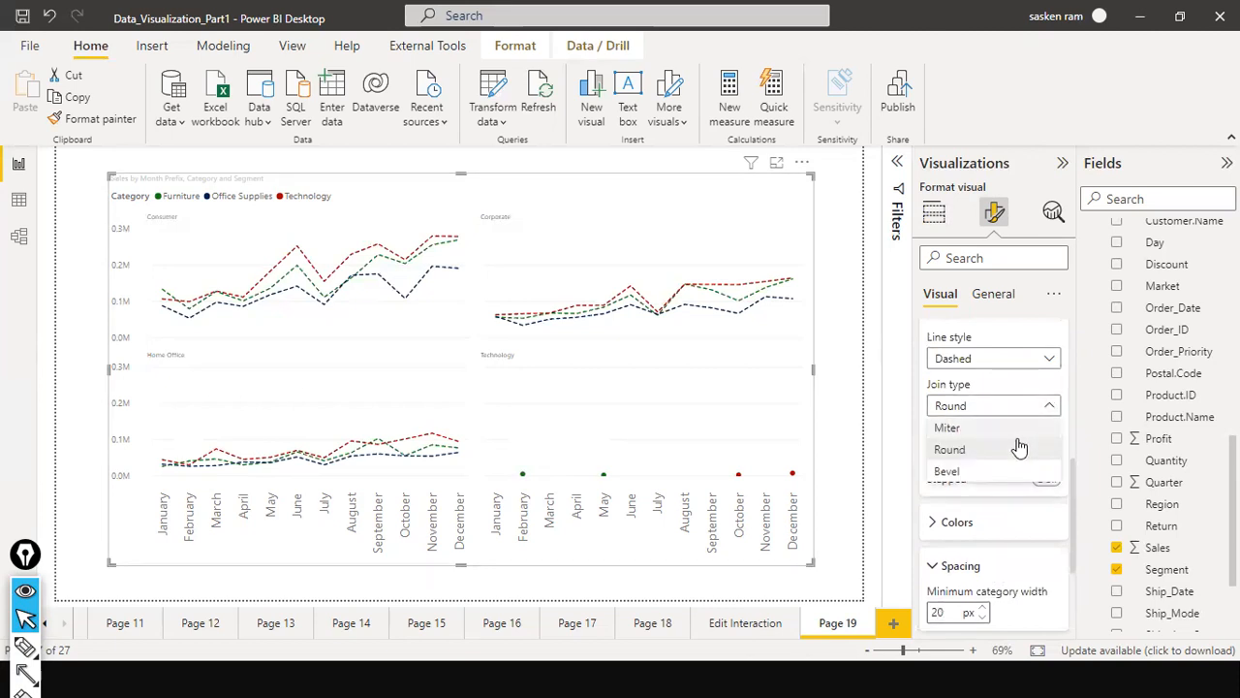
{"action": "left_click", "coordinate": [975, 455]}
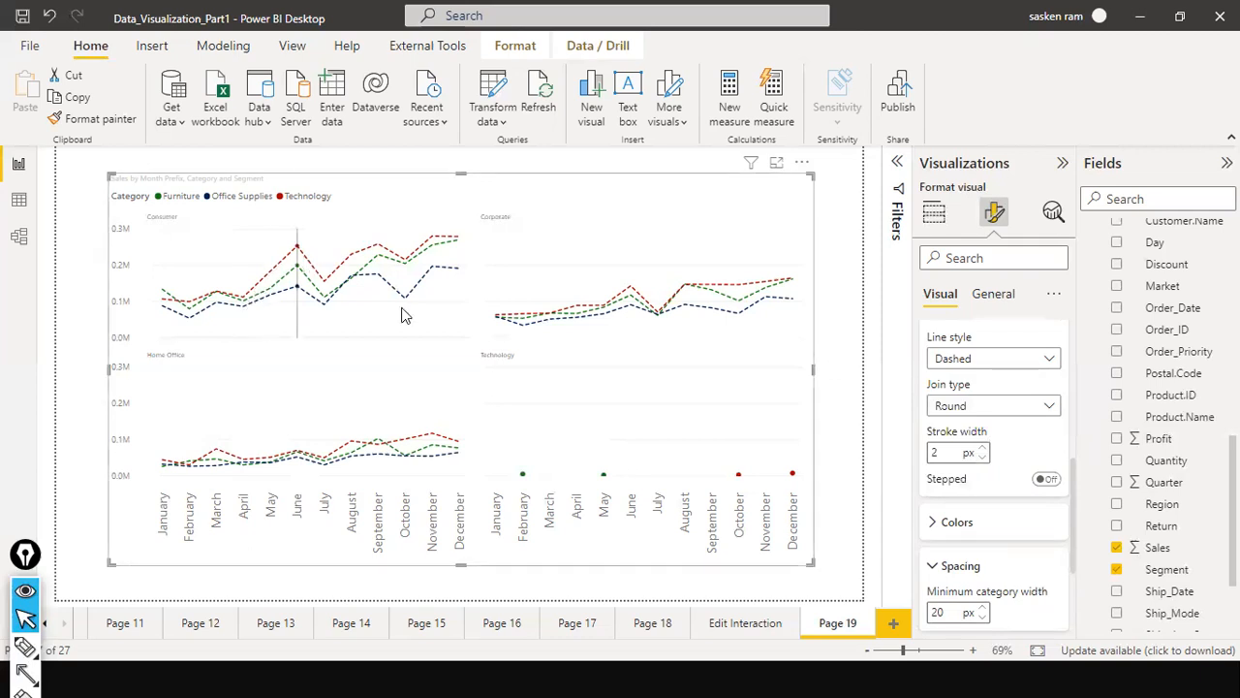
Step: Preview the stepped shape on the chart lines and turn it off again
{"action": "scroll", "coordinate": [959, 491], "scroll_direction": "down", "scroll_amount": 1}
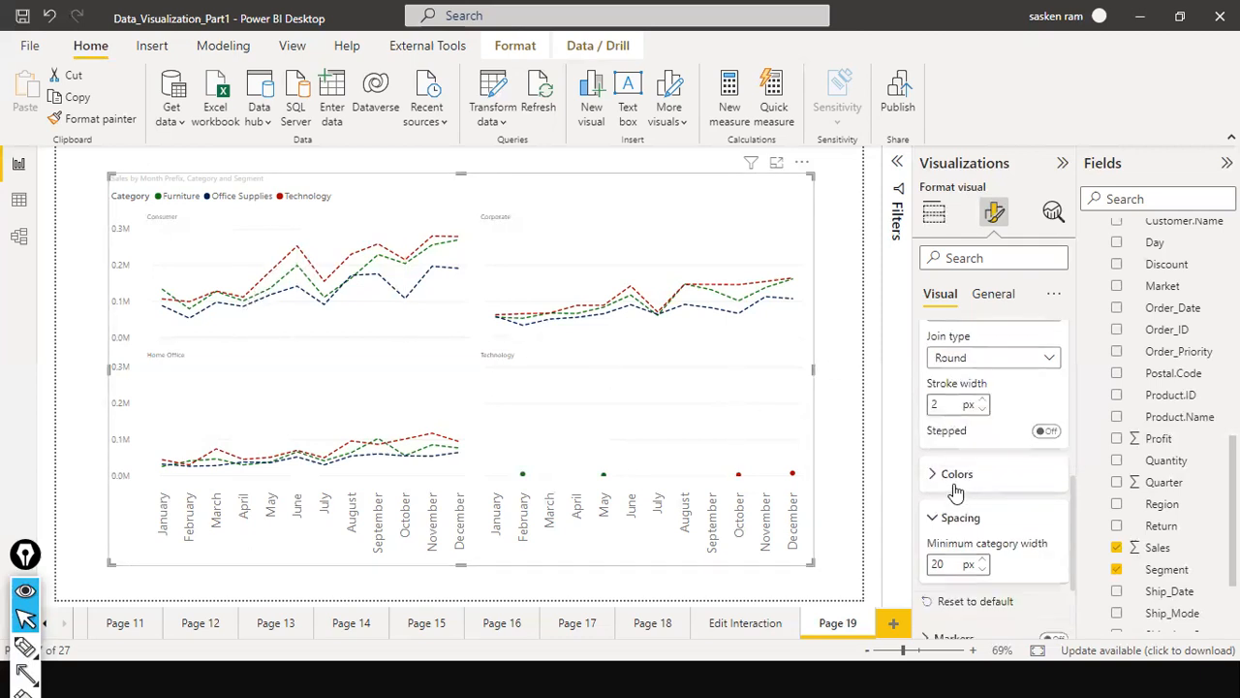
{"action": "left_click", "coordinate": [1046, 431]}
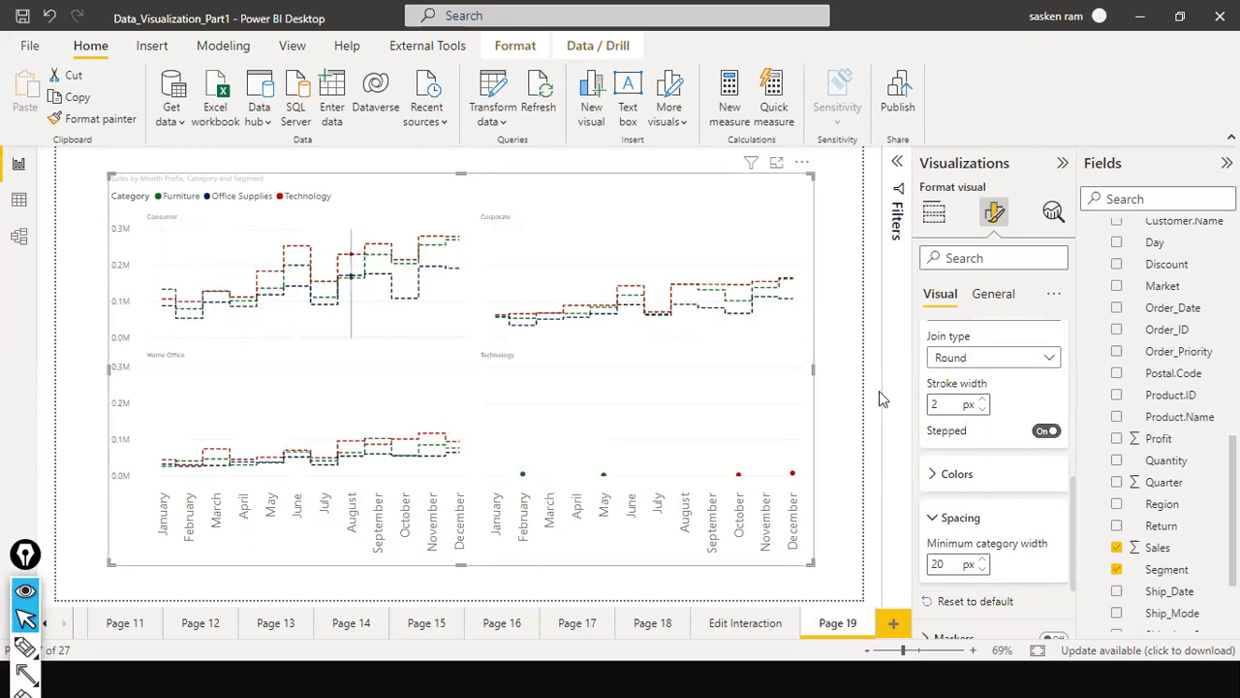
{"action": "left_click", "coordinate": [1044, 431]}
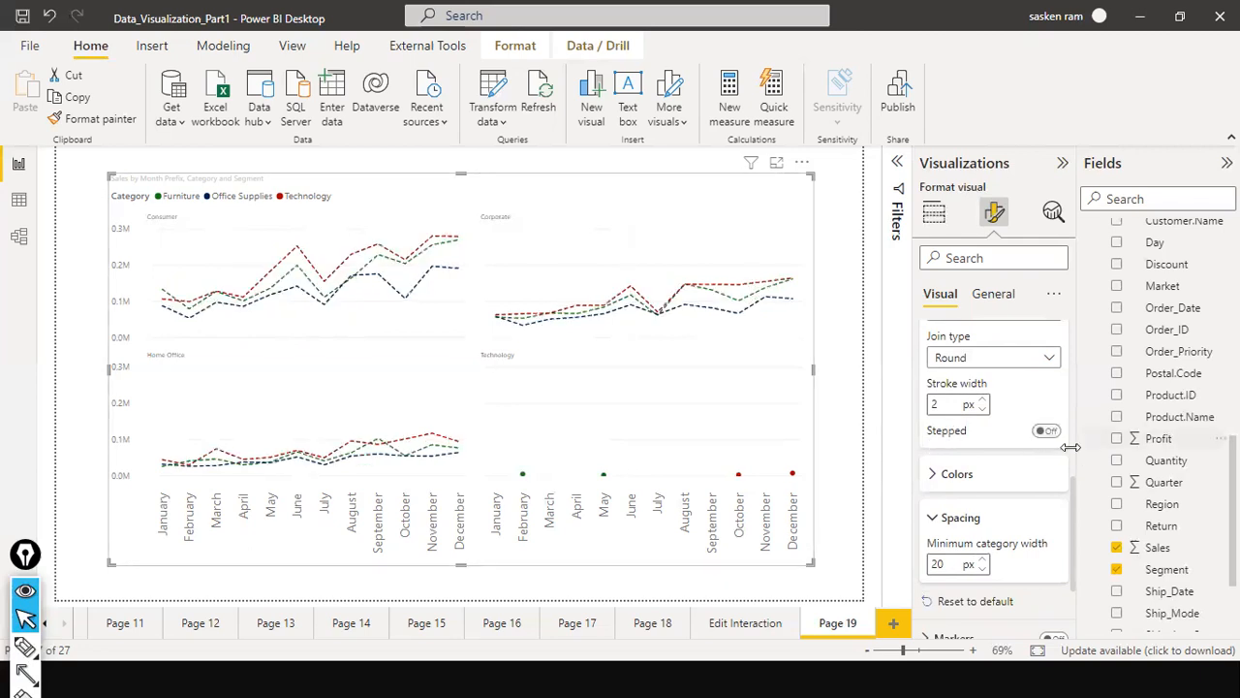
Step: Review the category line colors and spacing settings, and turn on markers for the chart lines
{"action": "scroll", "coordinate": [938, 386], "scroll_direction": "down", "scroll_amount": 1}
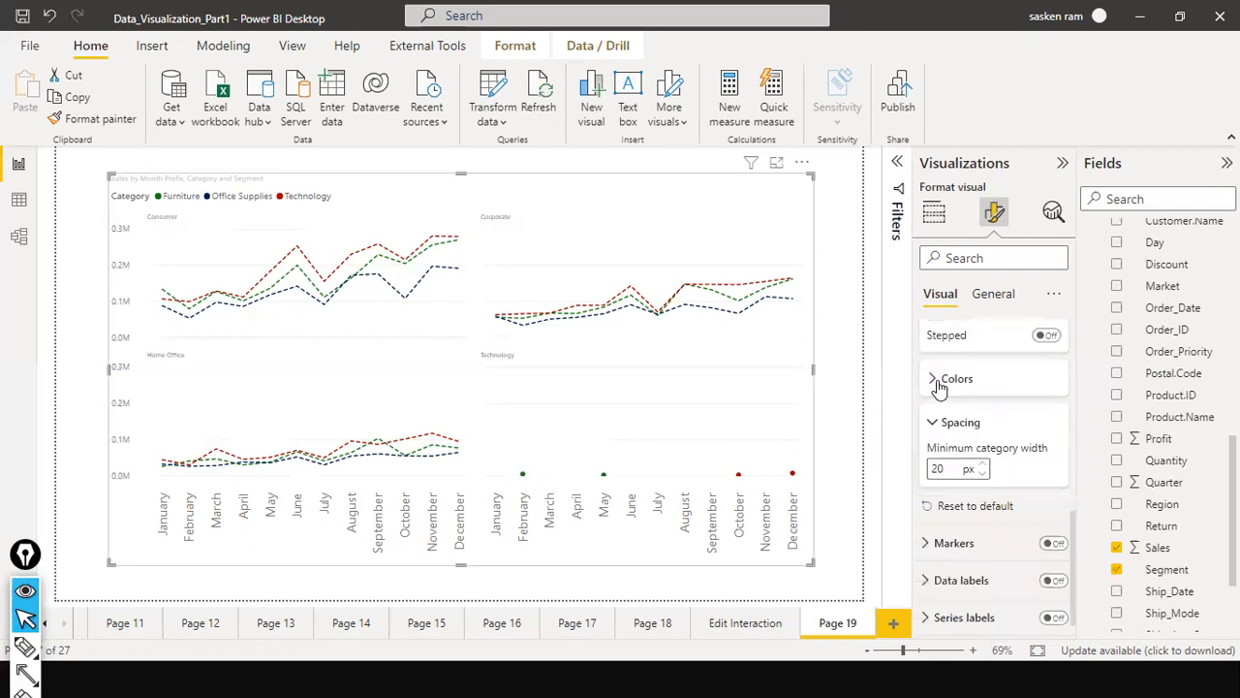
{"action": "left_click", "coordinate": [938, 381]}
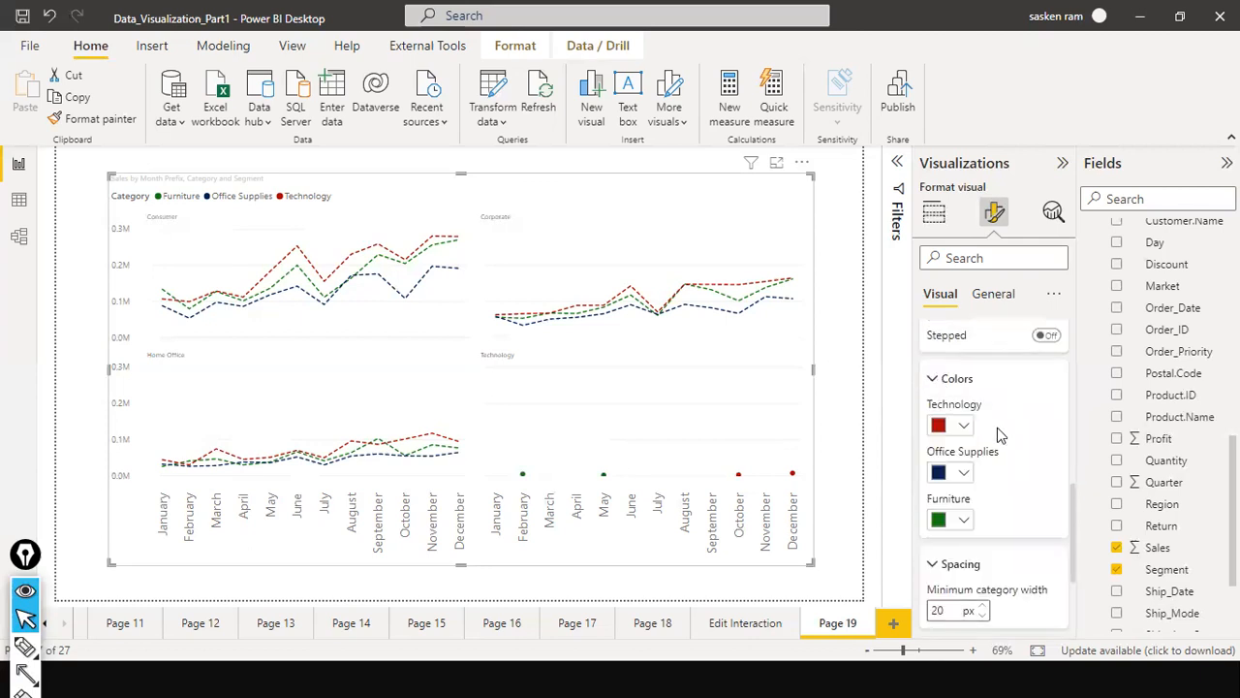
{"action": "scroll", "coordinate": [1000, 436], "scroll_direction": "down", "scroll_amount": 1}
{"action": "scroll", "coordinate": [1000, 436], "scroll_direction": "up", "scroll_amount": 1}
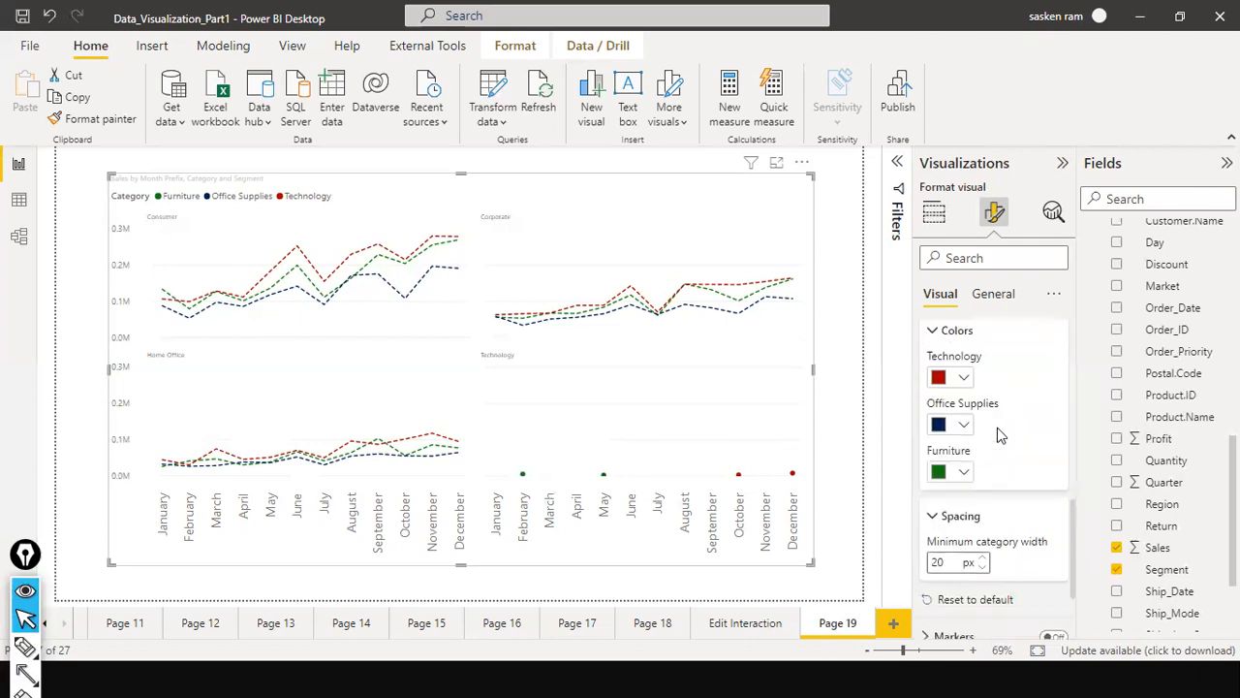
{"action": "scroll", "coordinate": [998, 435], "scroll_direction": "down", "scroll_amount": 1}
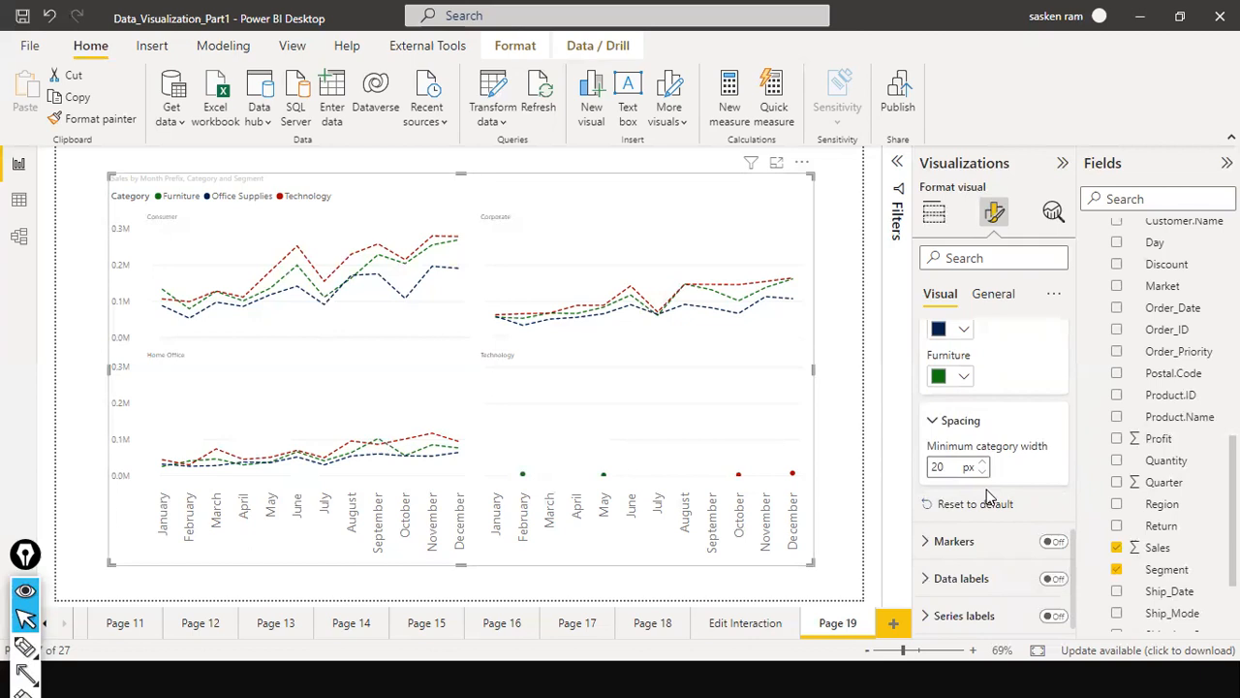
{"action": "scroll", "coordinate": [1040, 516], "scroll_direction": "down", "scroll_amount": 1}
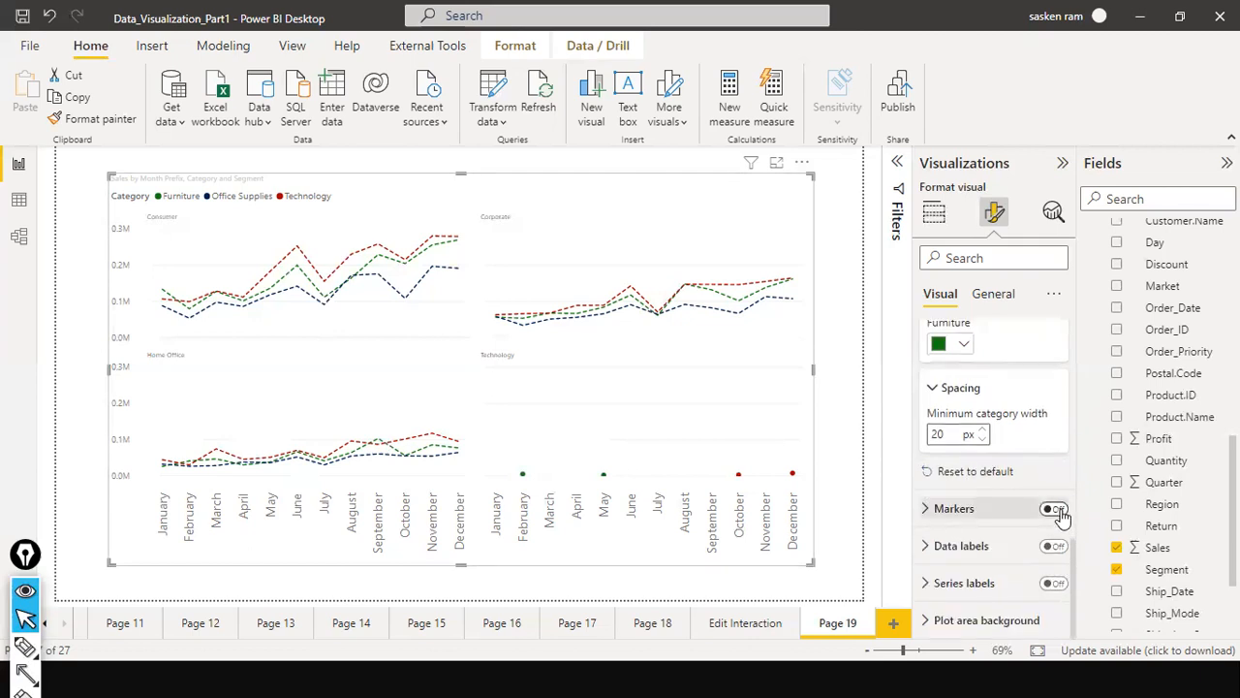
{"action": "left_click", "coordinate": [1054, 509]}
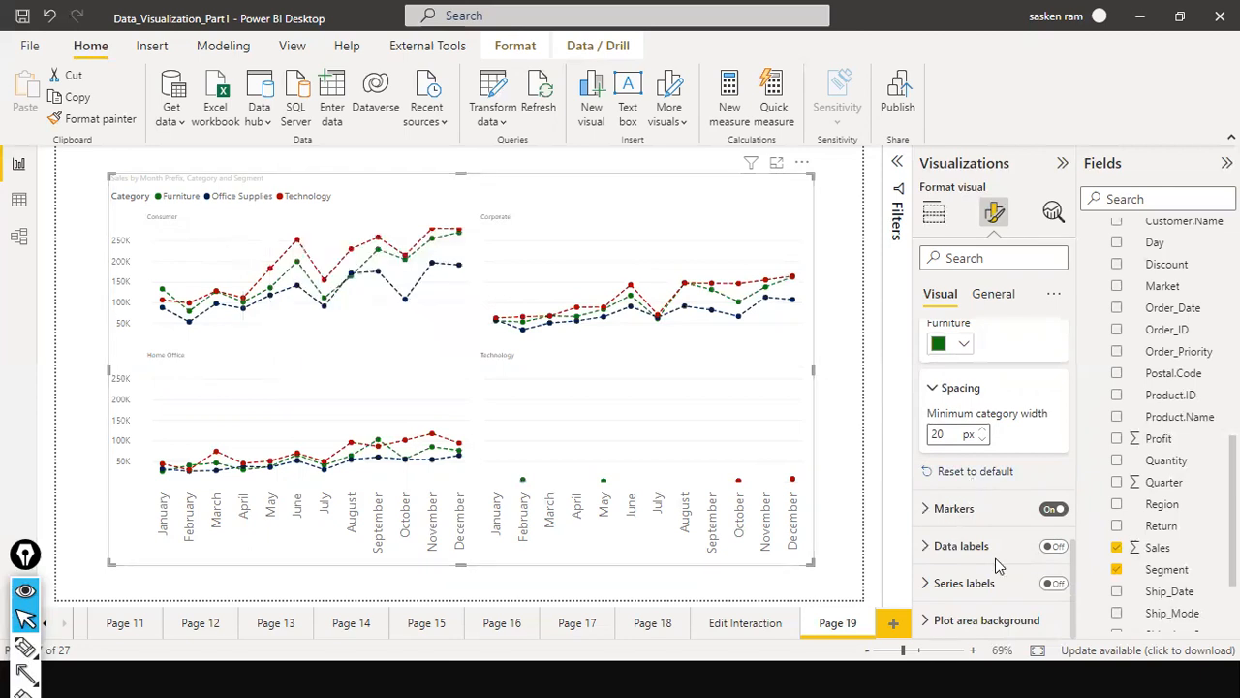
Step: Preview data labels on the small multiples and turn them off again
{"action": "left_click", "coordinate": [1056, 546]}
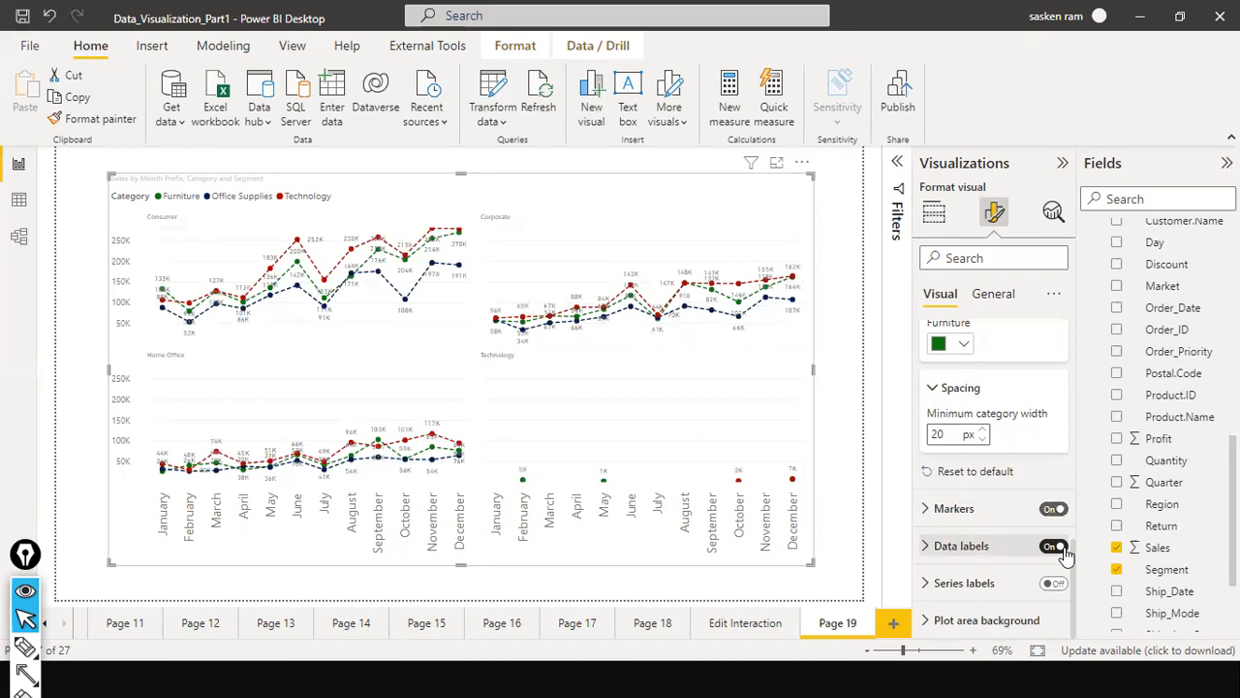
{"action": "left_click", "coordinate": [1051, 549]}
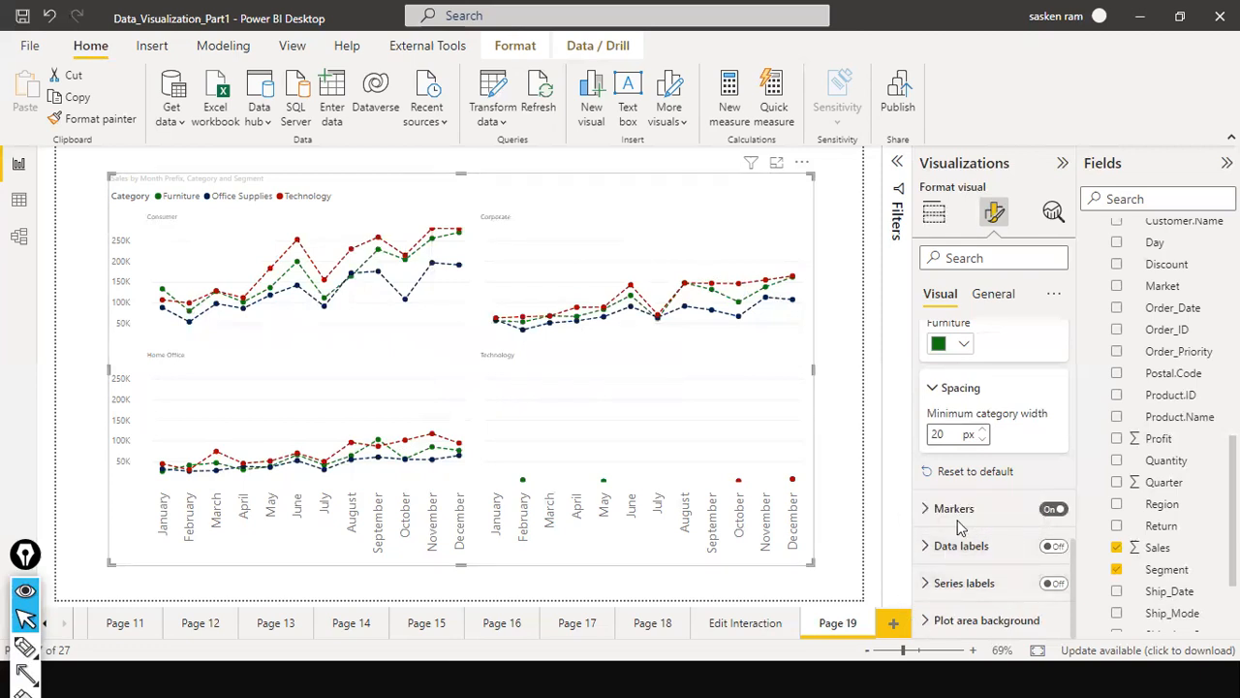
Step: Turn on the secondary y-axis in the line chart's format settings
{"action": "scroll", "coordinate": [958, 513], "scroll_direction": "up", "scroll_amount": 2}
{"action": "scroll", "coordinate": [958, 504], "scroll_direction": "up", "scroll_amount": 5}
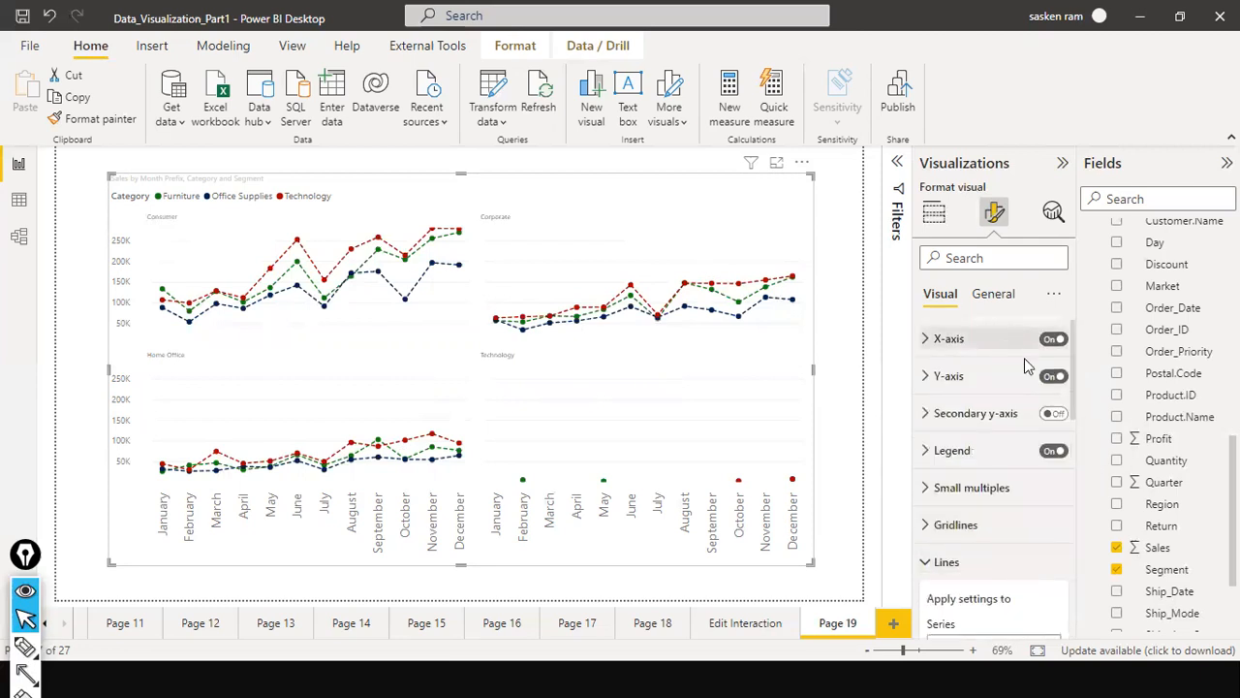
{"action": "left_click", "coordinate": [1059, 415]}
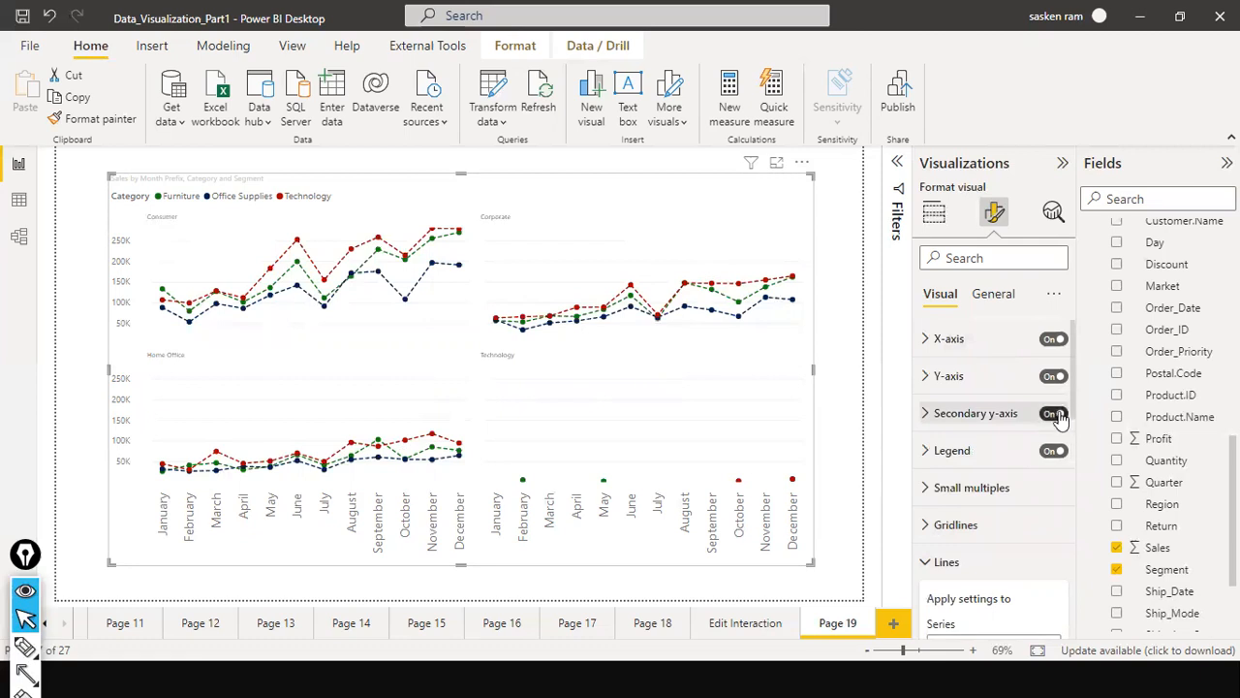
{"action": "left_click", "coordinate": [925, 415]}
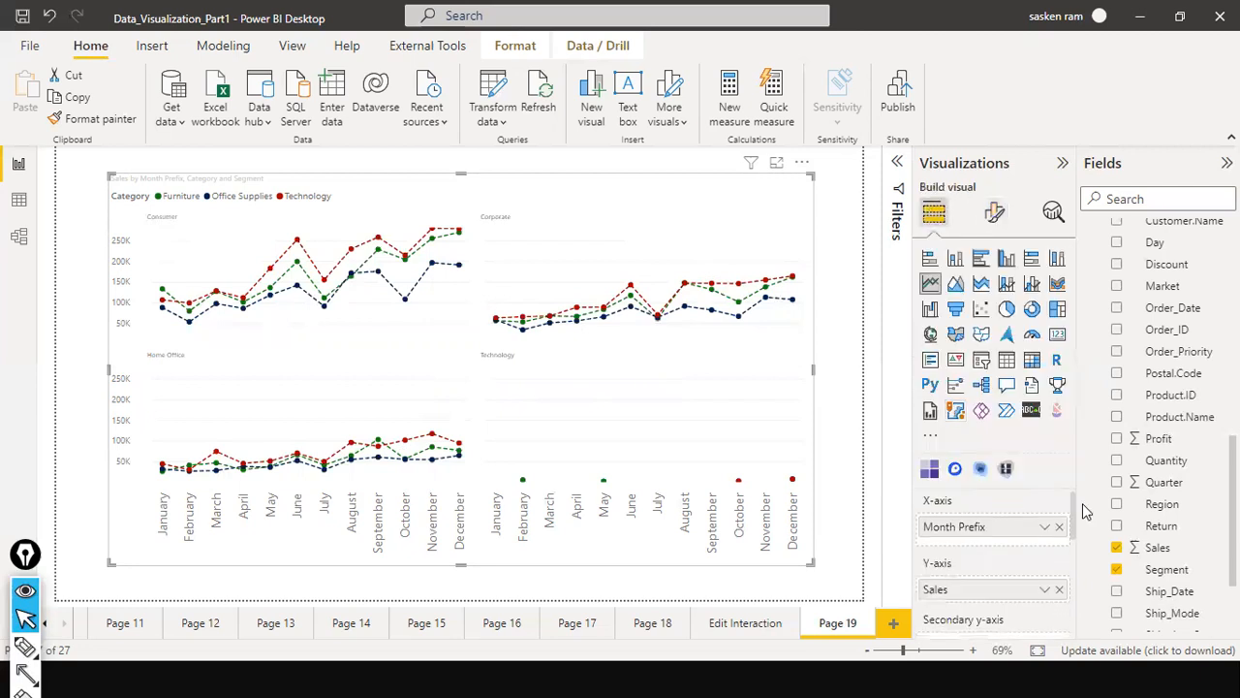
Step: Try again to add the Profit field to the chart's secondary y-axis
{"action": "scroll", "coordinate": [1075, 504], "scroll_direction": "down", "scroll_amount": 1}
{"action": "scroll", "coordinate": [1140, 422], "scroll_direction": "down", "scroll_amount": 2}
{"action": "scroll", "coordinate": [1151, 379], "scroll_direction": "up", "scroll_amount": 1}
{"action": "left_click_drag", "start_coordinate": [1150, 376], "coordinate": [976, 581]}
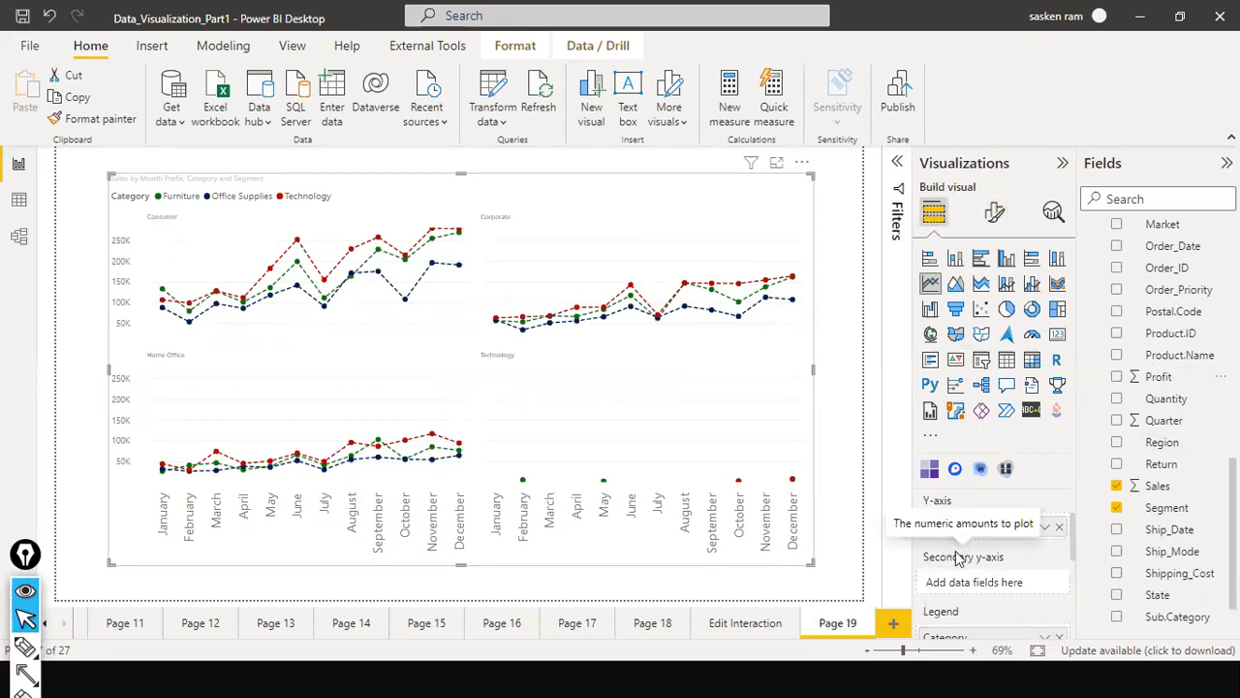
Step: Set the chart title's font size to 12 and make the title bold
{"action": "left_click", "coordinate": [992, 213]}
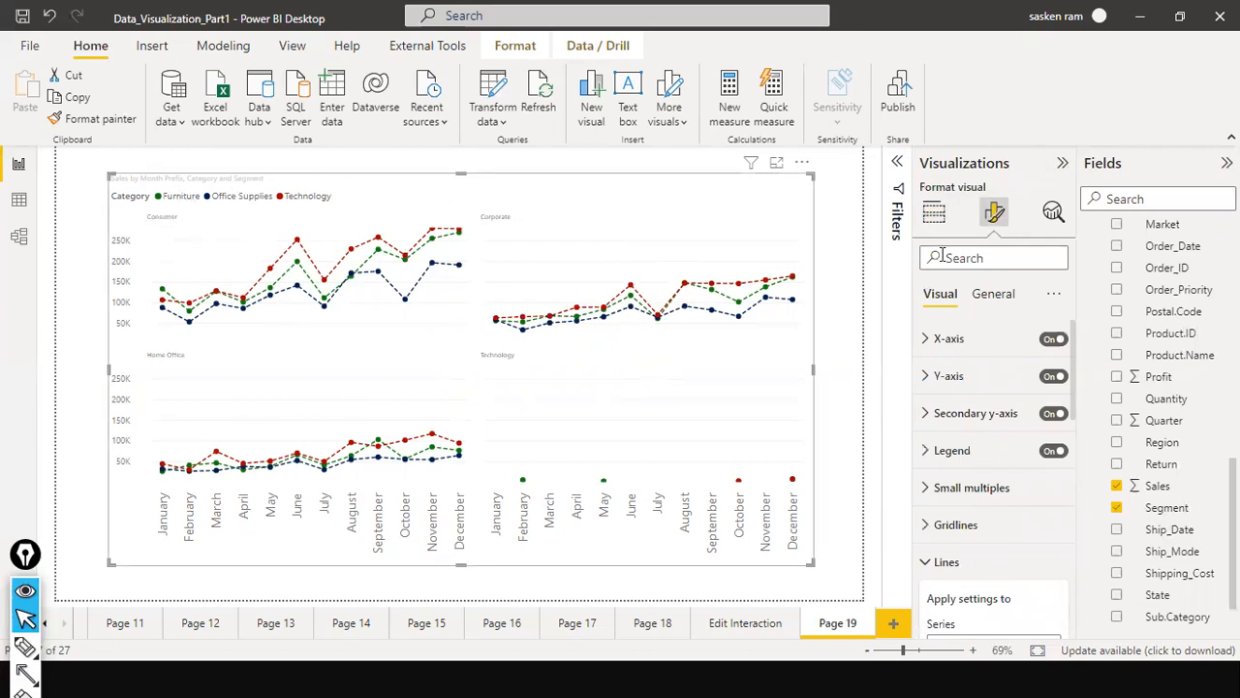
{"action": "left_click", "coordinate": [993, 293]}
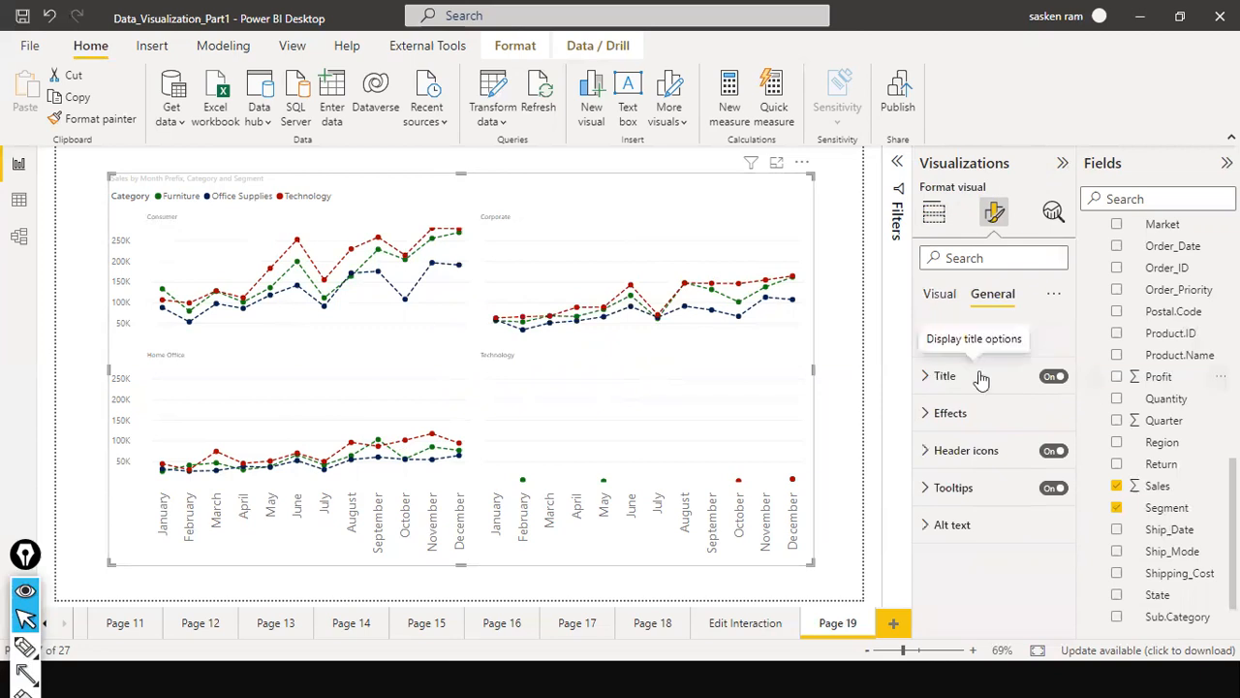
{"action": "left_click", "coordinate": [923, 384]}
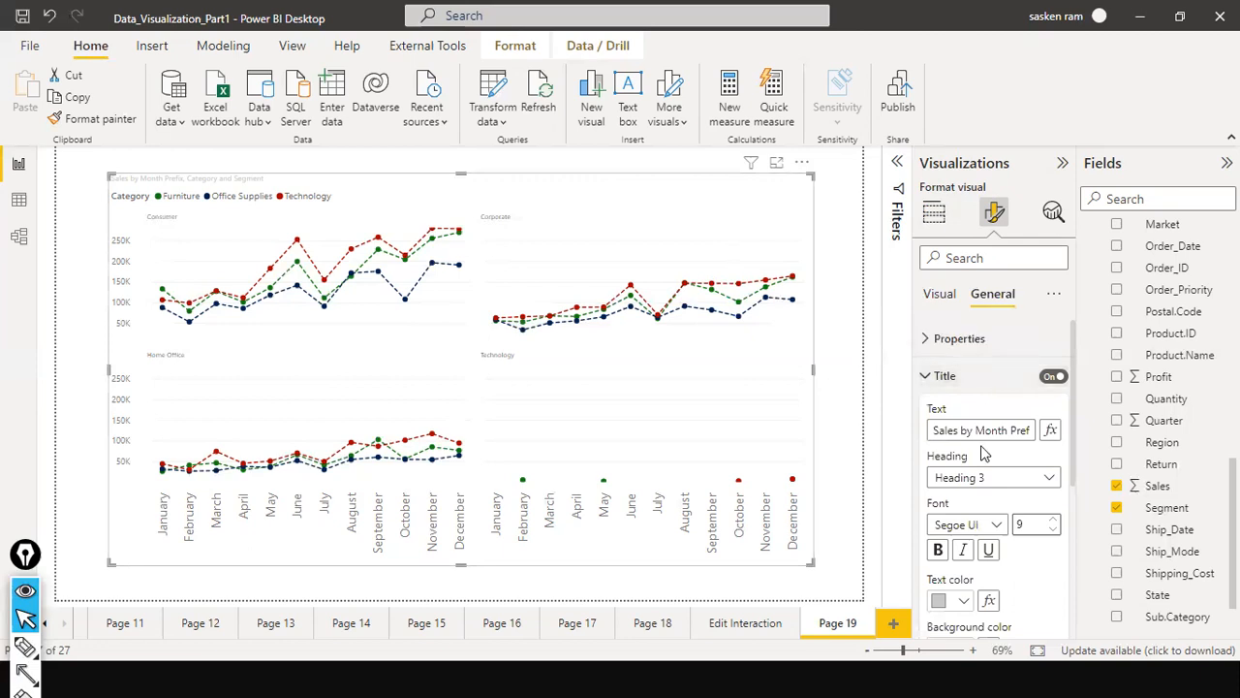
{"action": "scroll", "coordinate": [1003, 465], "scroll_direction": "down", "scroll_amount": 2}
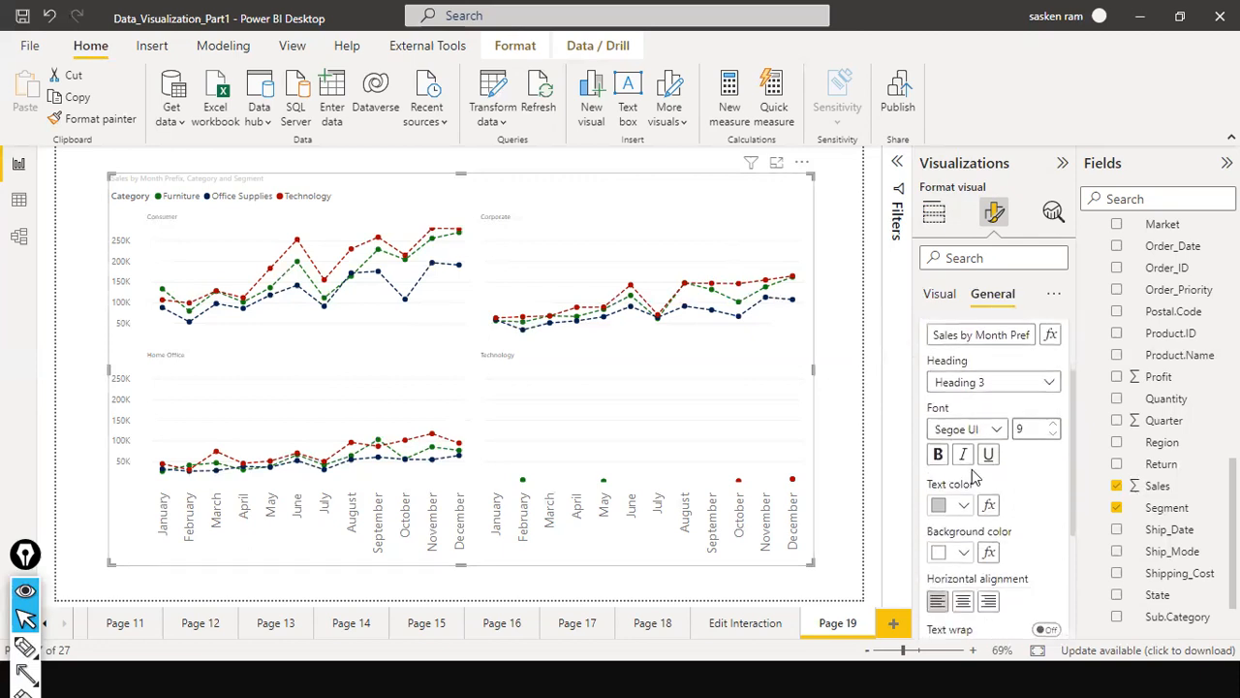
{"action": "left_click", "coordinate": [1054, 426]}
{"action": "left_click", "coordinate": [1054, 426]}
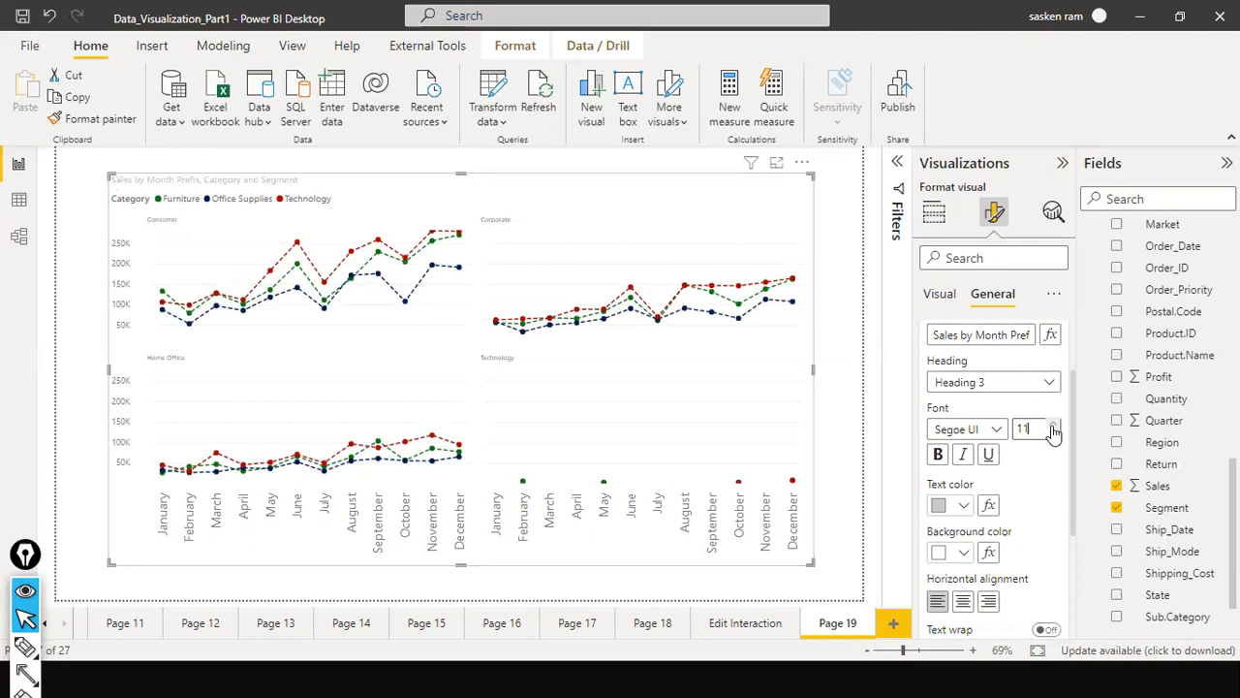
{"action": "left_click", "coordinate": [1055, 425]}
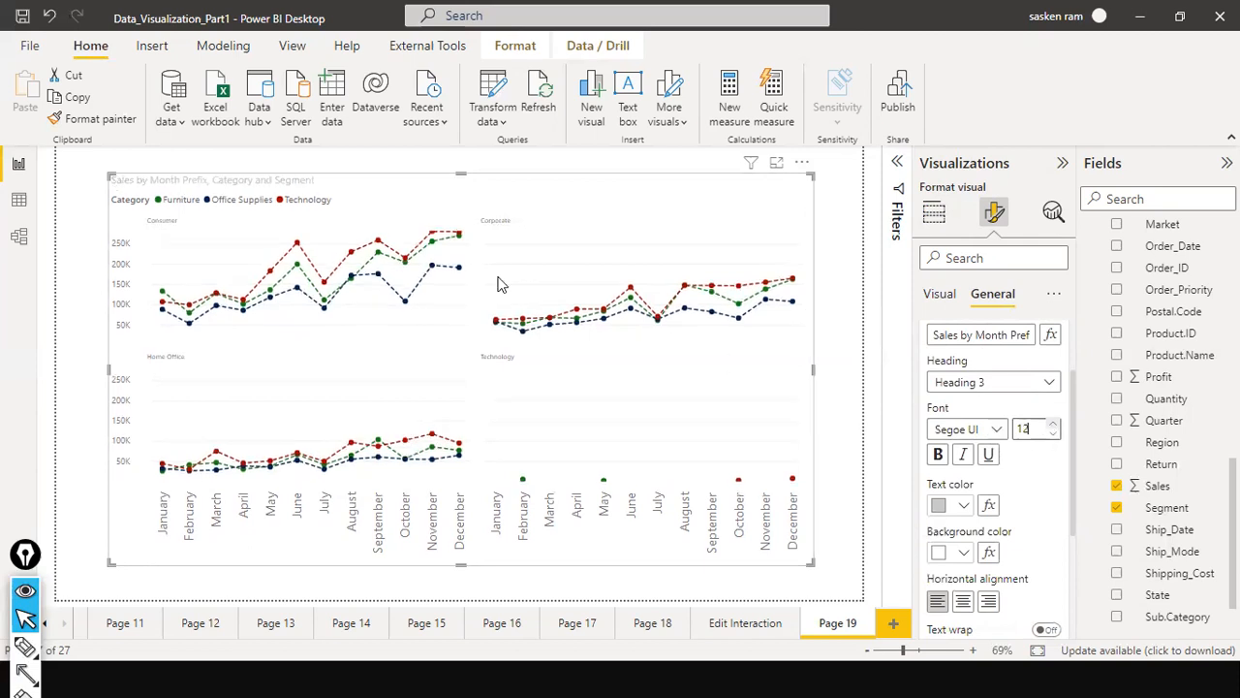
{"action": "left_click", "coordinate": [938, 465]}
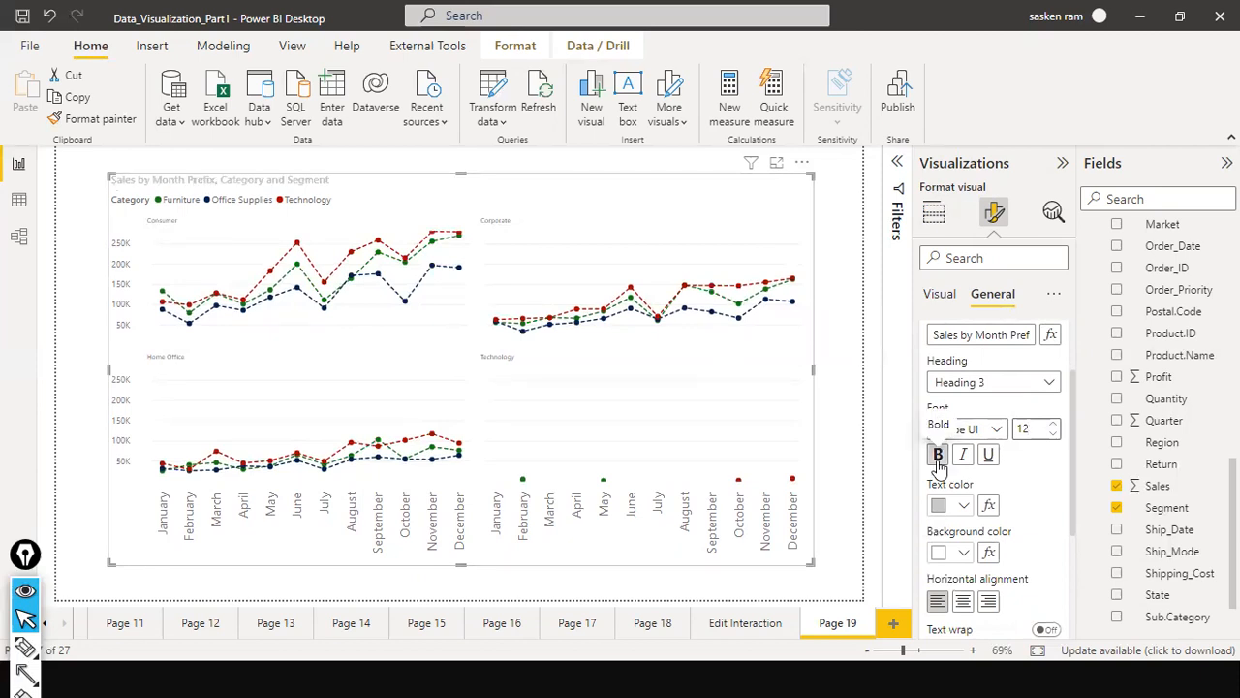
Step: Set the chart title's background colour to black and its text colour to white
{"action": "left_click", "coordinate": [961, 505]}
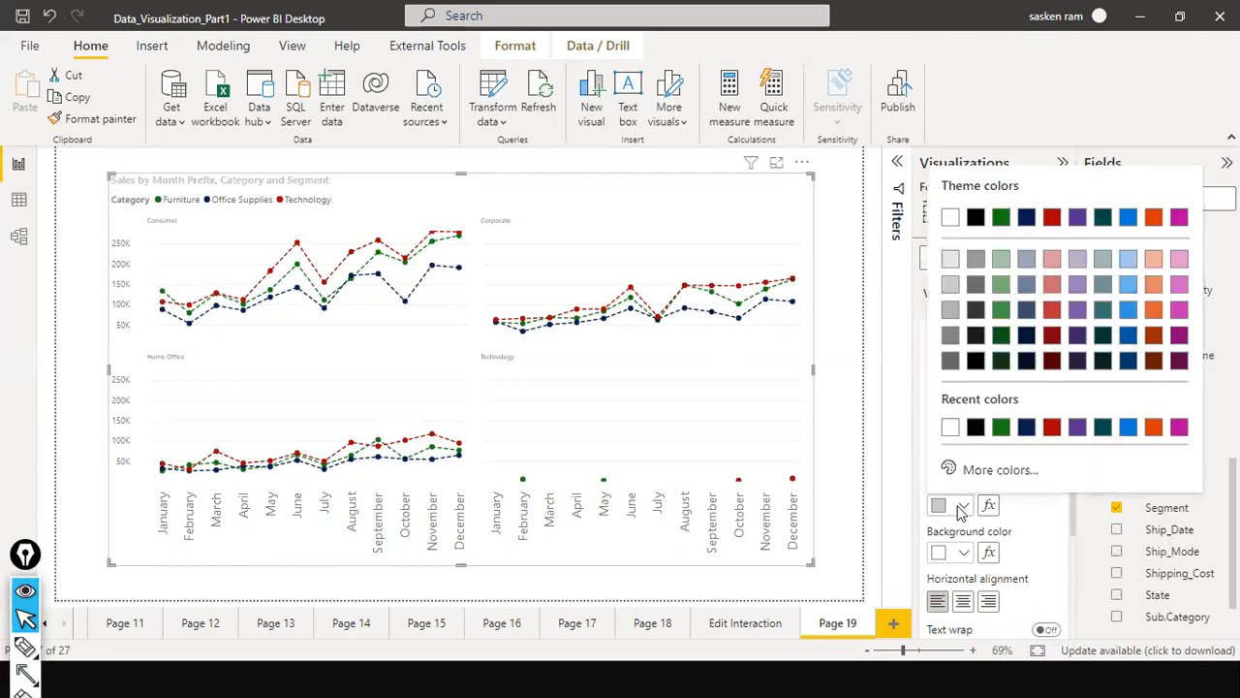
{"action": "left_click", "coordinate": [976, 429]}
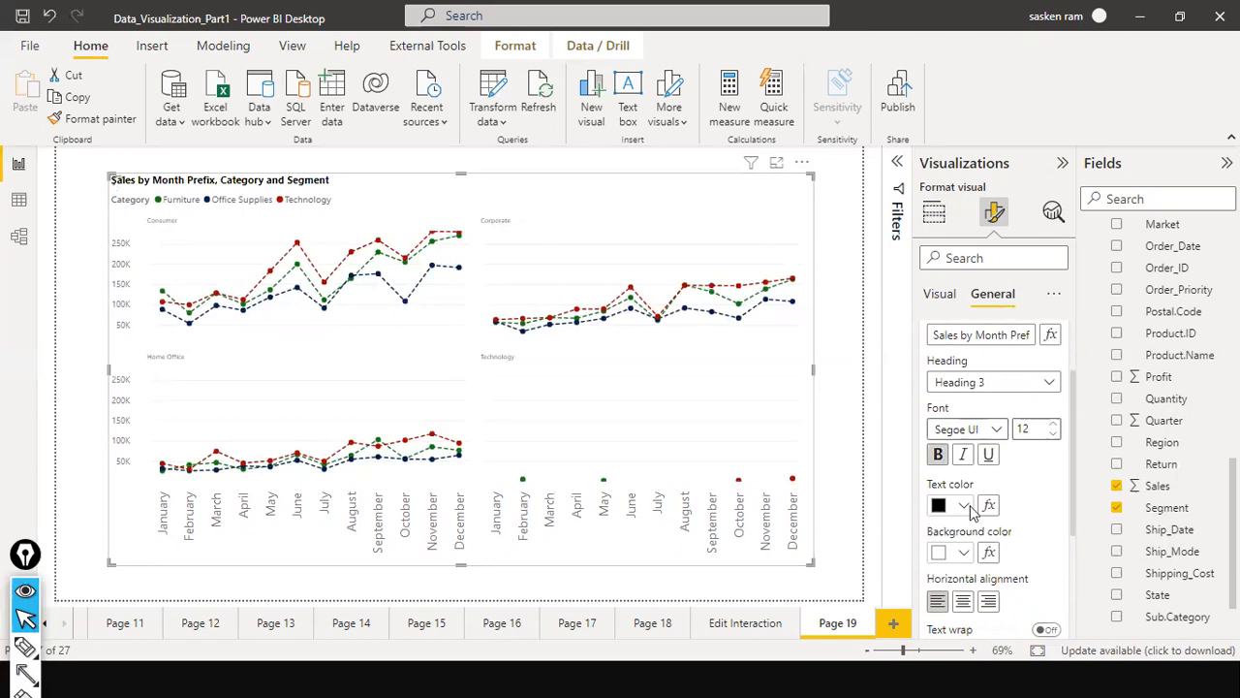
{"action": "scroll", "coordinate": [967, 457], "scroll_direction": "down", "scroll_amount": 2}
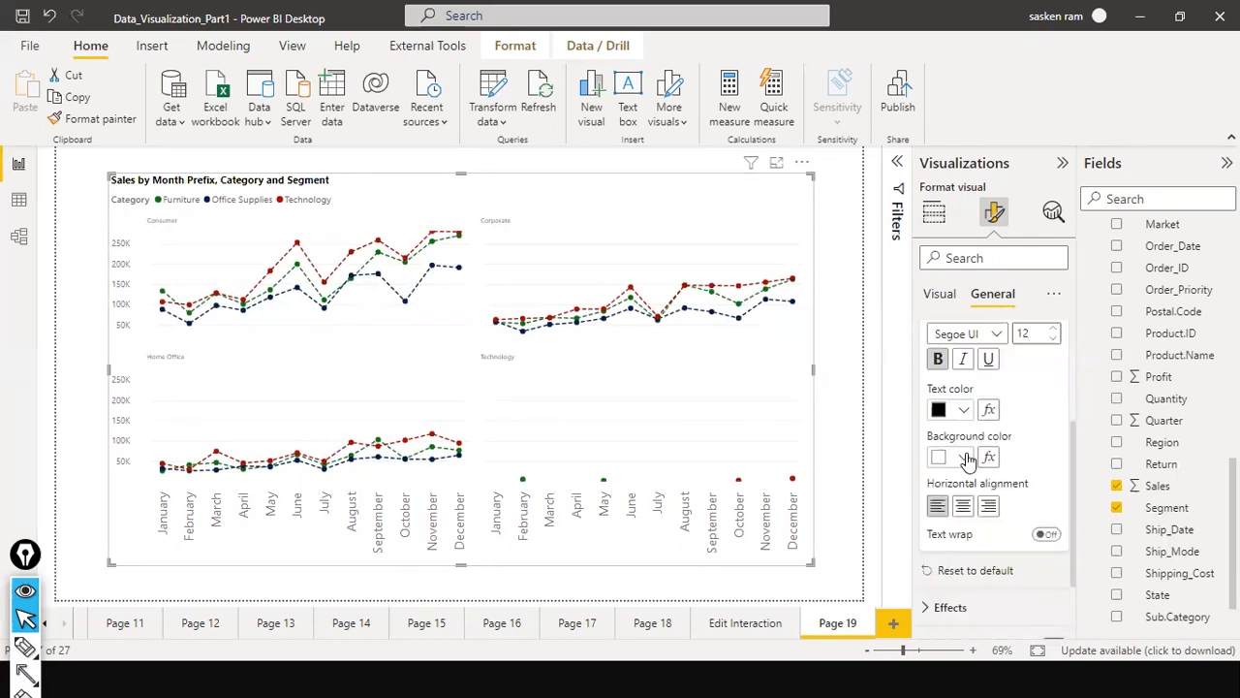
{"action": "left_click", "coordinate": [965, 457]}
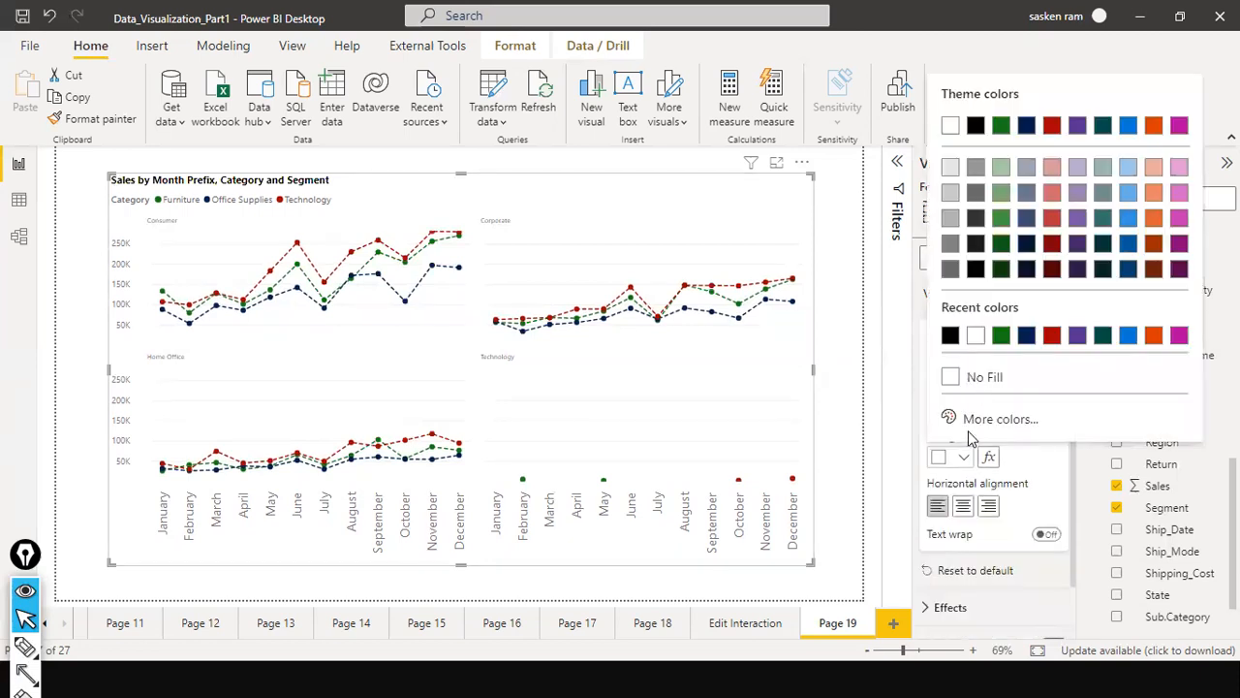
{"action": "left_click", "coordinate": [950, 335]}
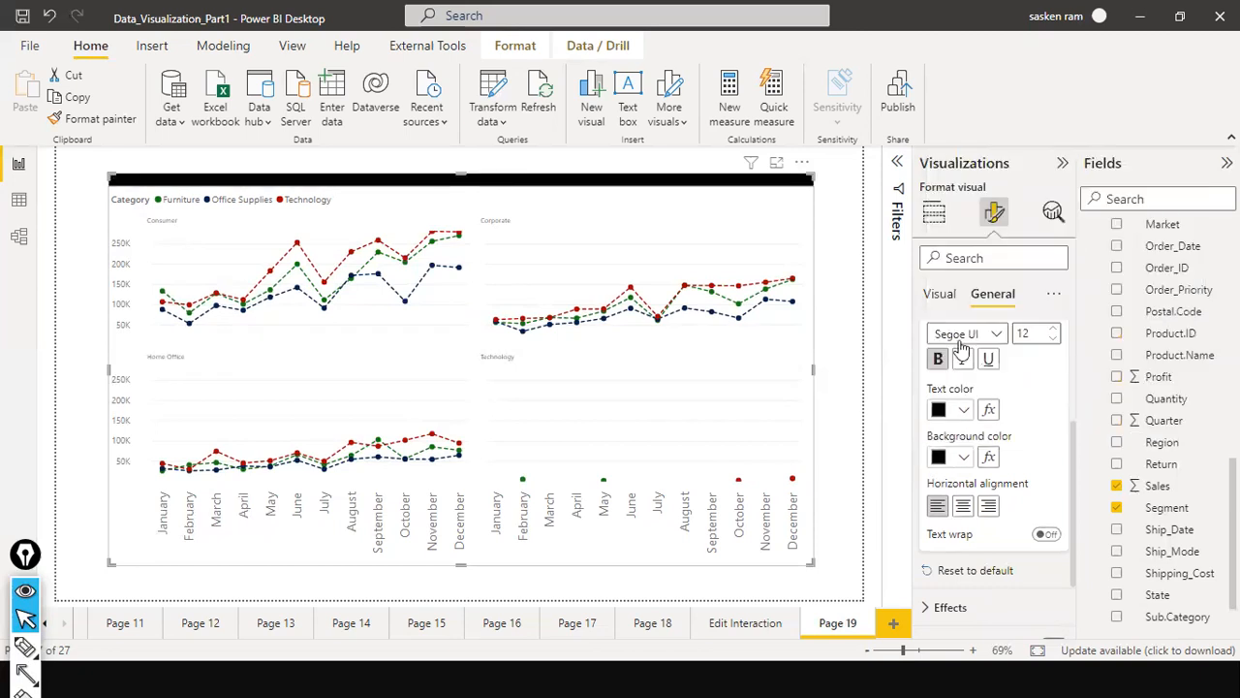
{"action": "left_click", "coordinate": [964, 409]}
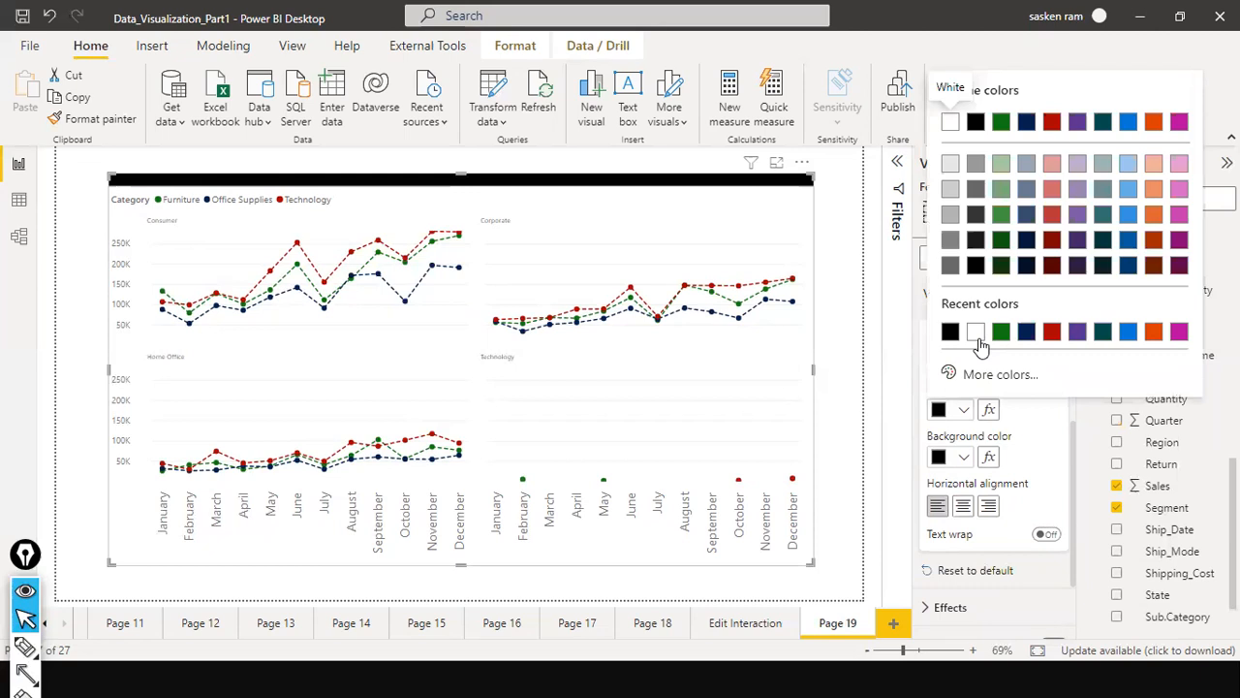
{"action": "left_click", "coordinate": [976, 333]}
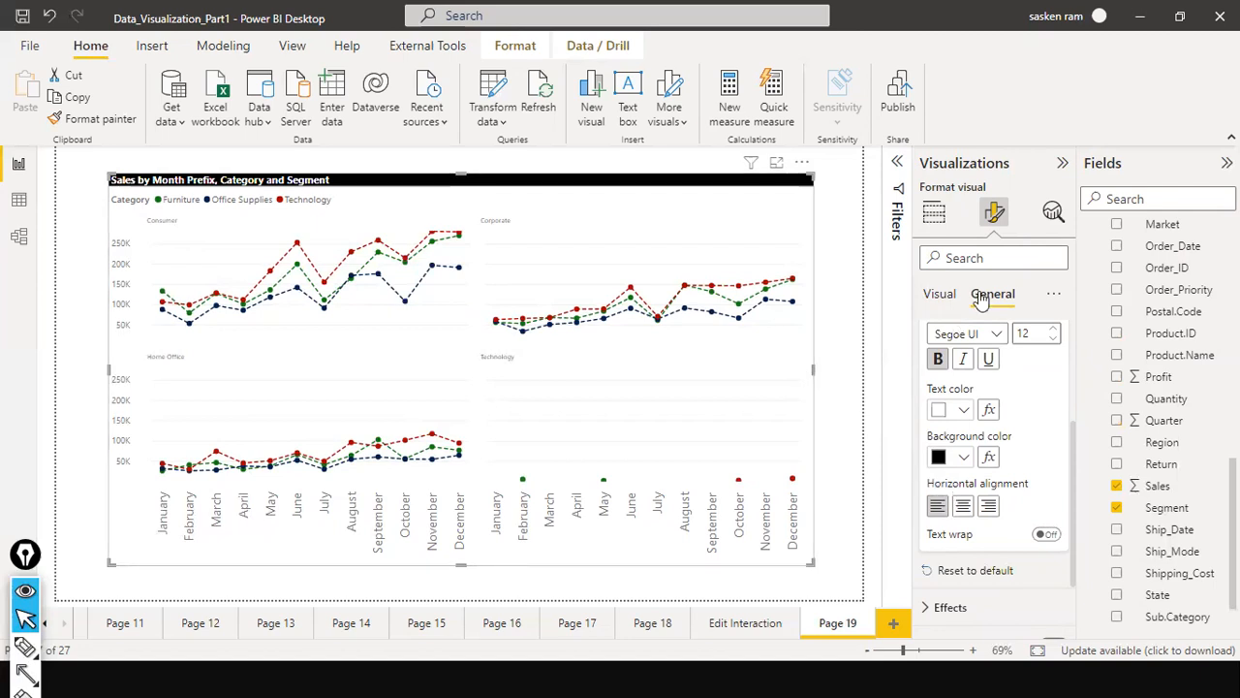
Step: Remove the Segment field from the chart's small multiples and make the chart shorter and slightly narrower
{"action": "left_click", "coordinate": [934, 212]}
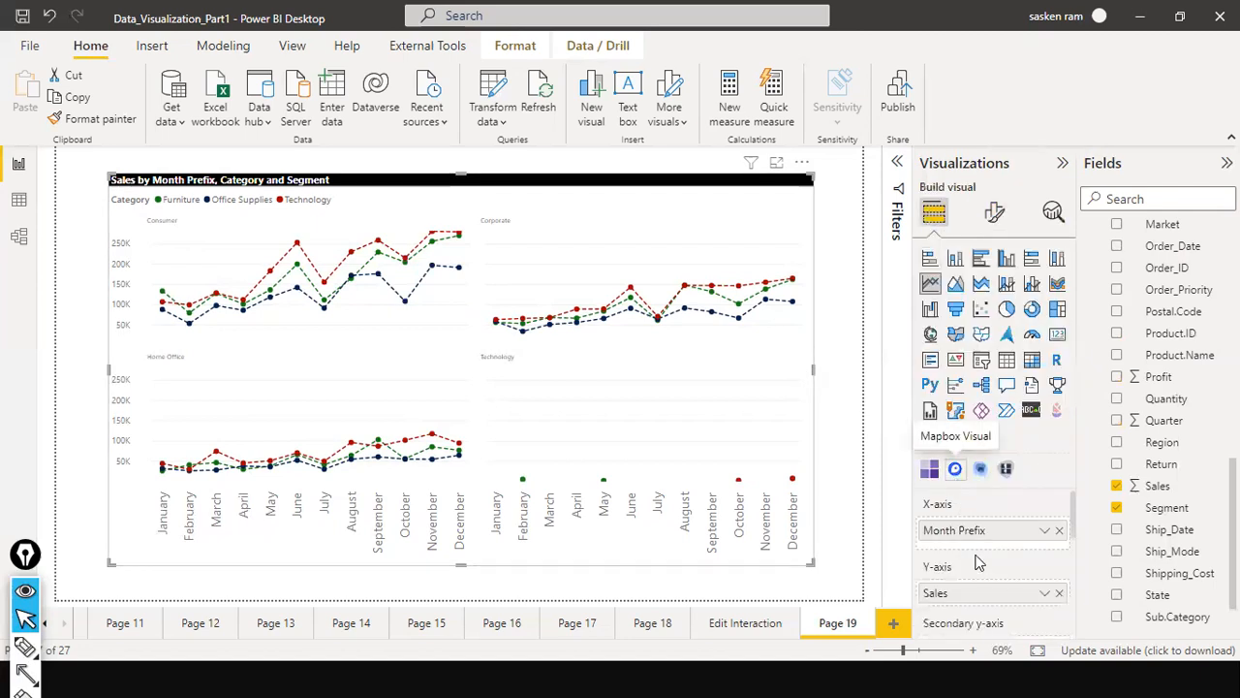
{"action": "scroll", "coordinate": [1017, 576], "scroll_direction": "down", "scroll_amount": 5}
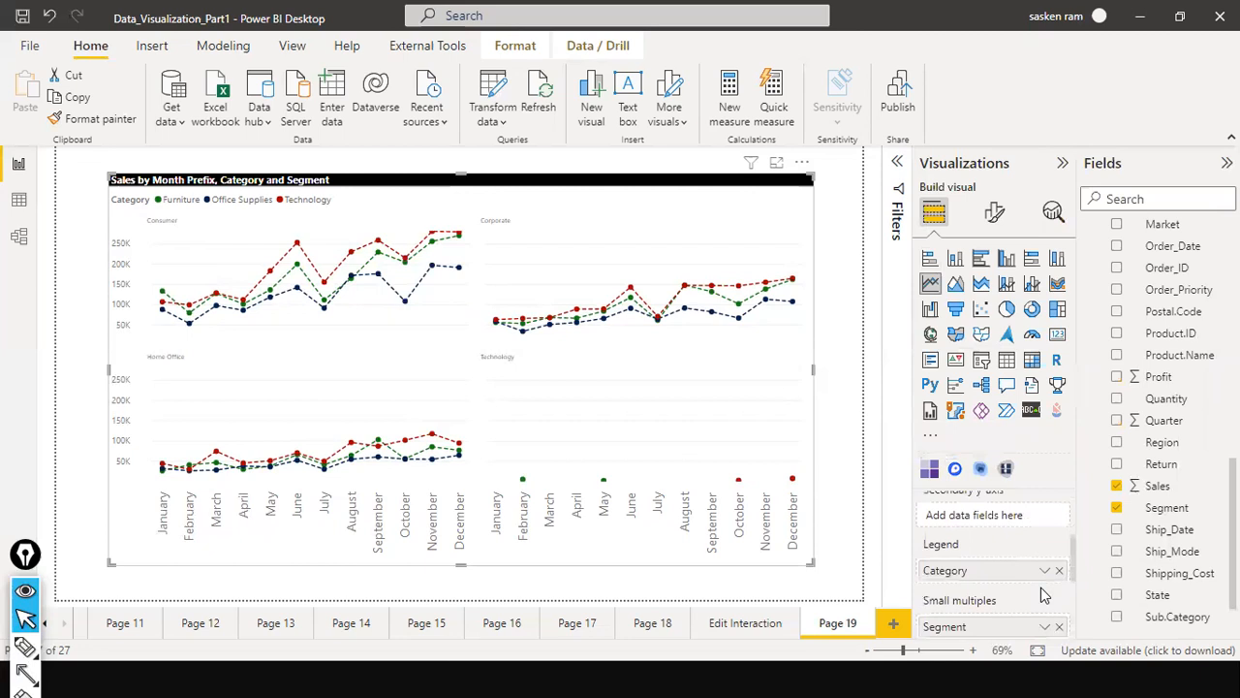
{"action": "scroll", "coordinate": [1044, 595], "scroll_direction": "down", "scroll_amount": 2}
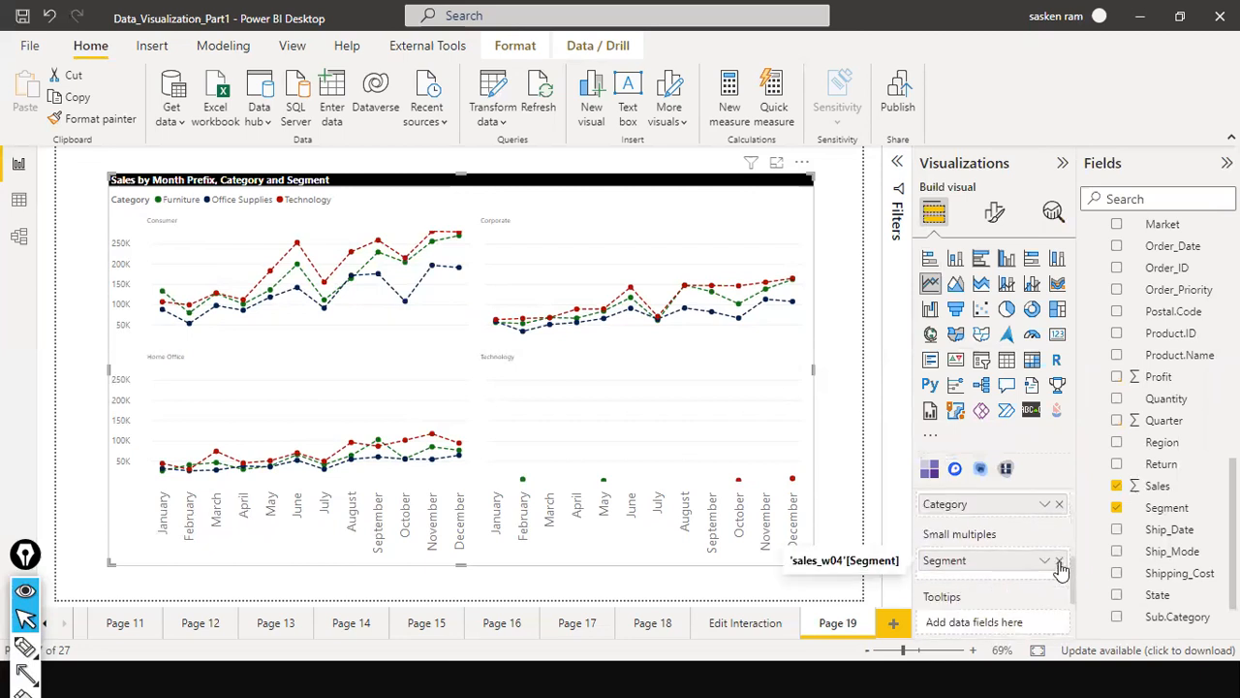
{"action": "left_click", "coordinate": [1060, 562]}
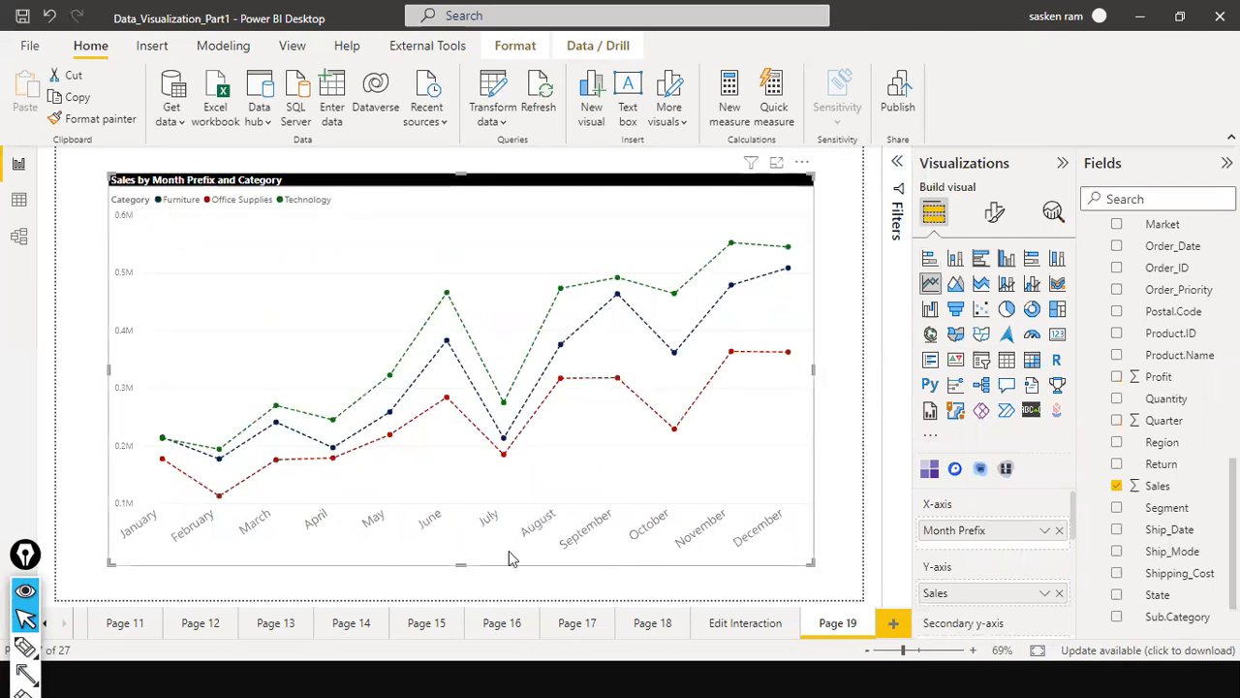
{"action": "left_click_drag", "start_coordinate": [458, 563], "coordinate": [492, 497]}
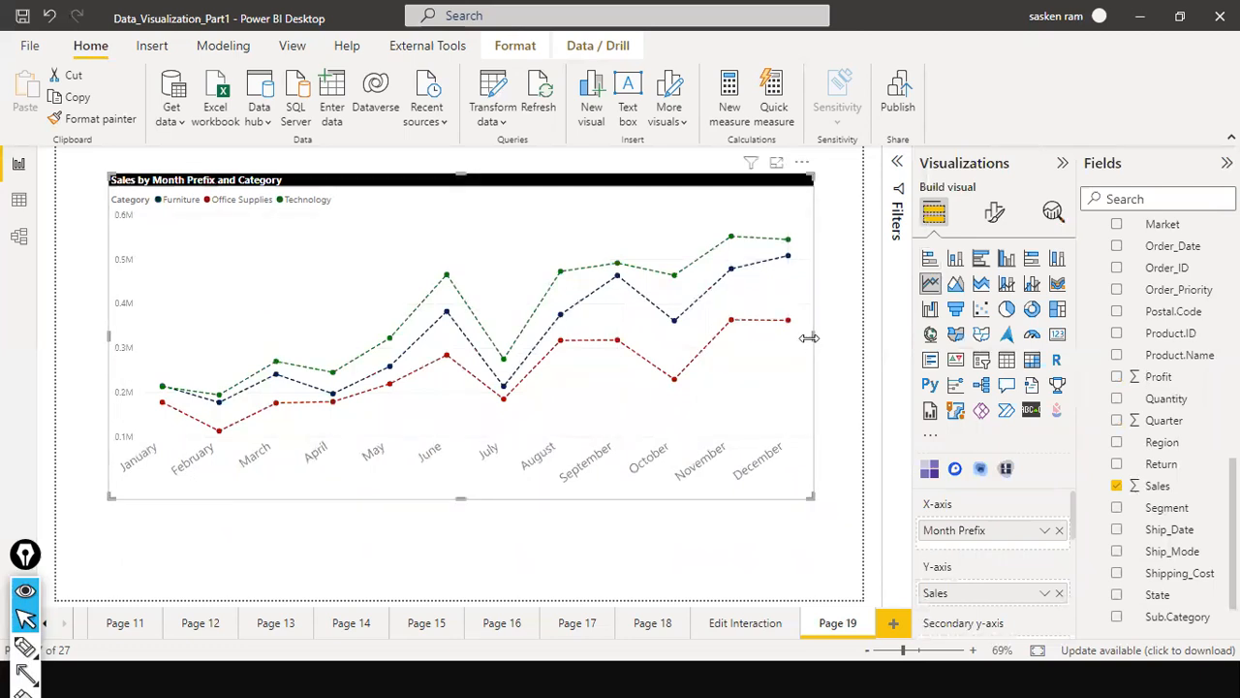
{"action": "left_click_drag", "start_coordinate": [810, 340], "coordinate": [792, 331]}
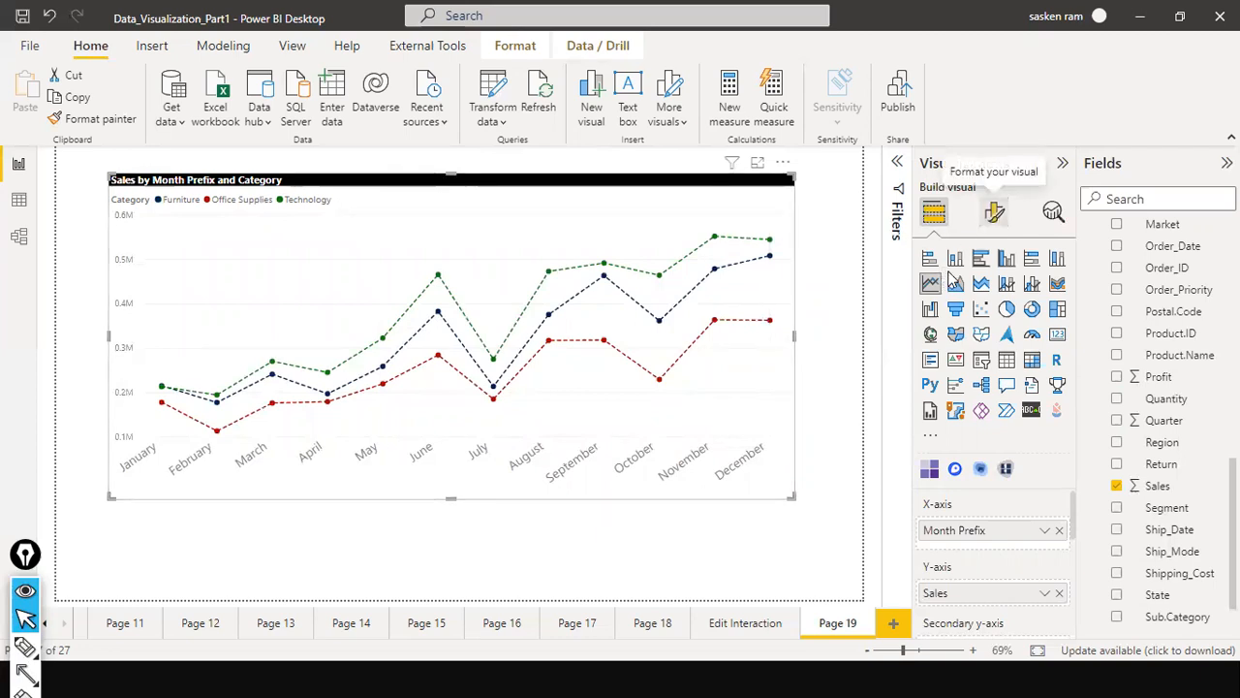
Step: Set the line chart's legend position to Bottom left and make the chart slightly taller
{"action": "left_click", "coordinate": [994, 212]}
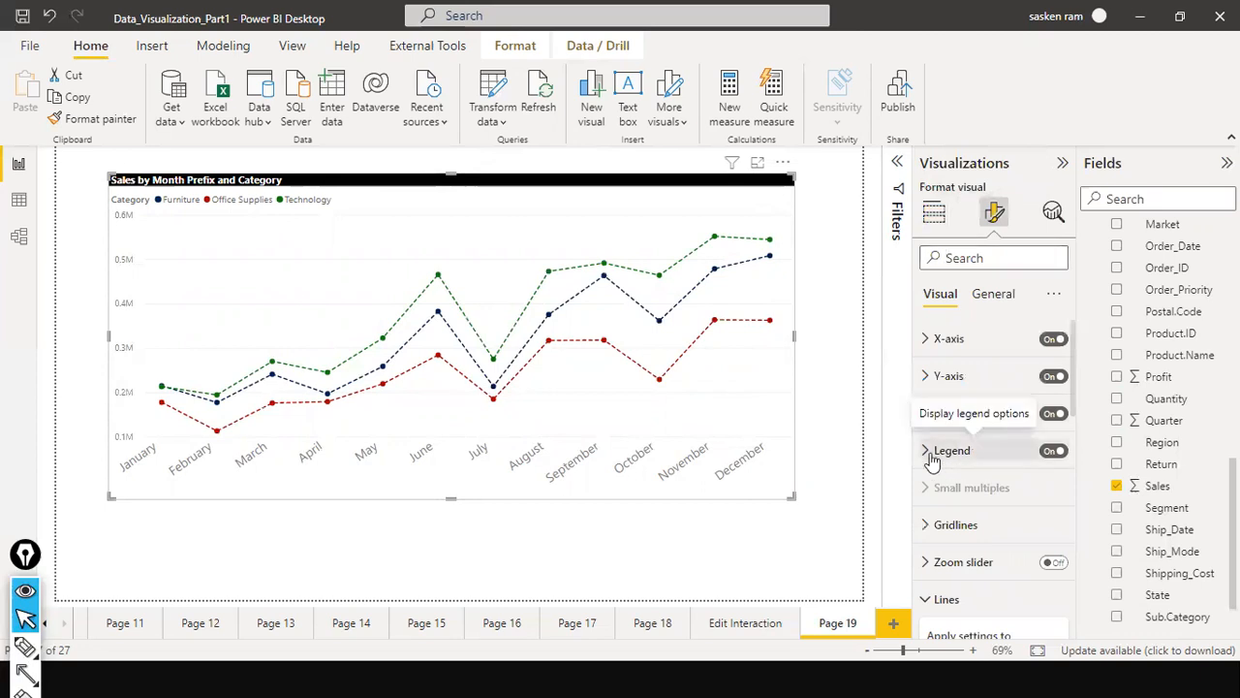
{"action": "left_click", "coordinate": [995, 465]}
{"action": "scroll", "coordinate": [950, 405], "scroll_direction": "down", "scroll_amount": 2}
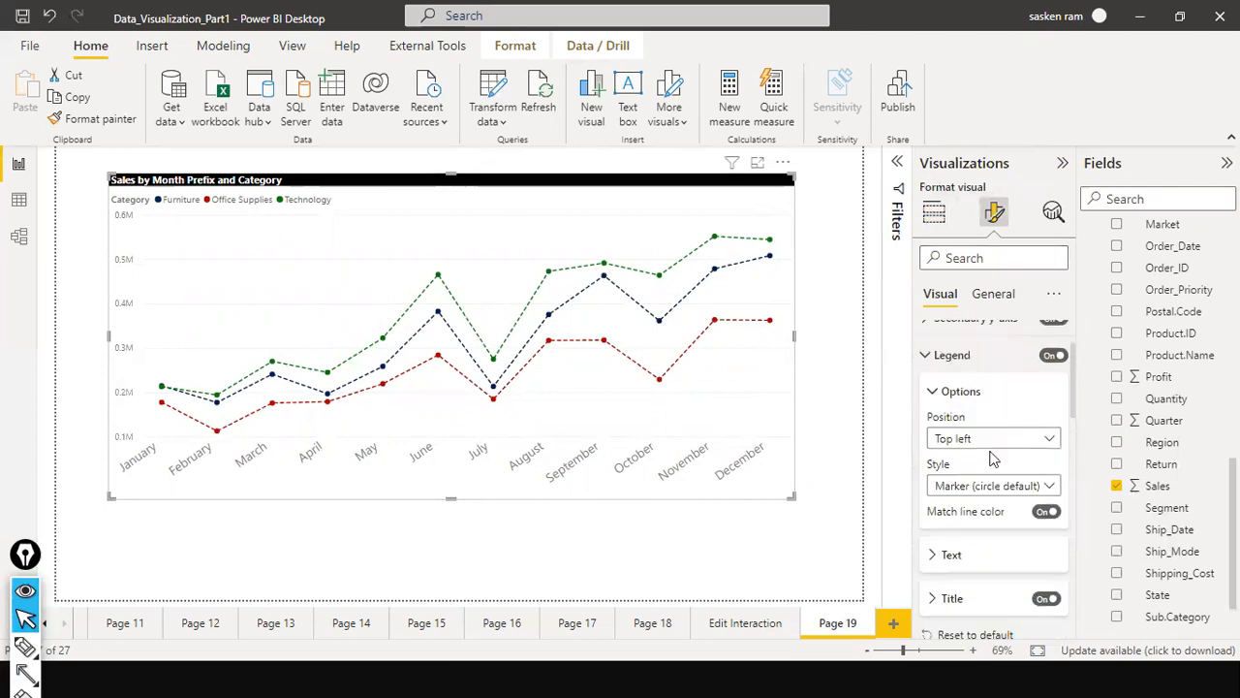
{"action": "left_click", "coordinate": [1049, 442]}
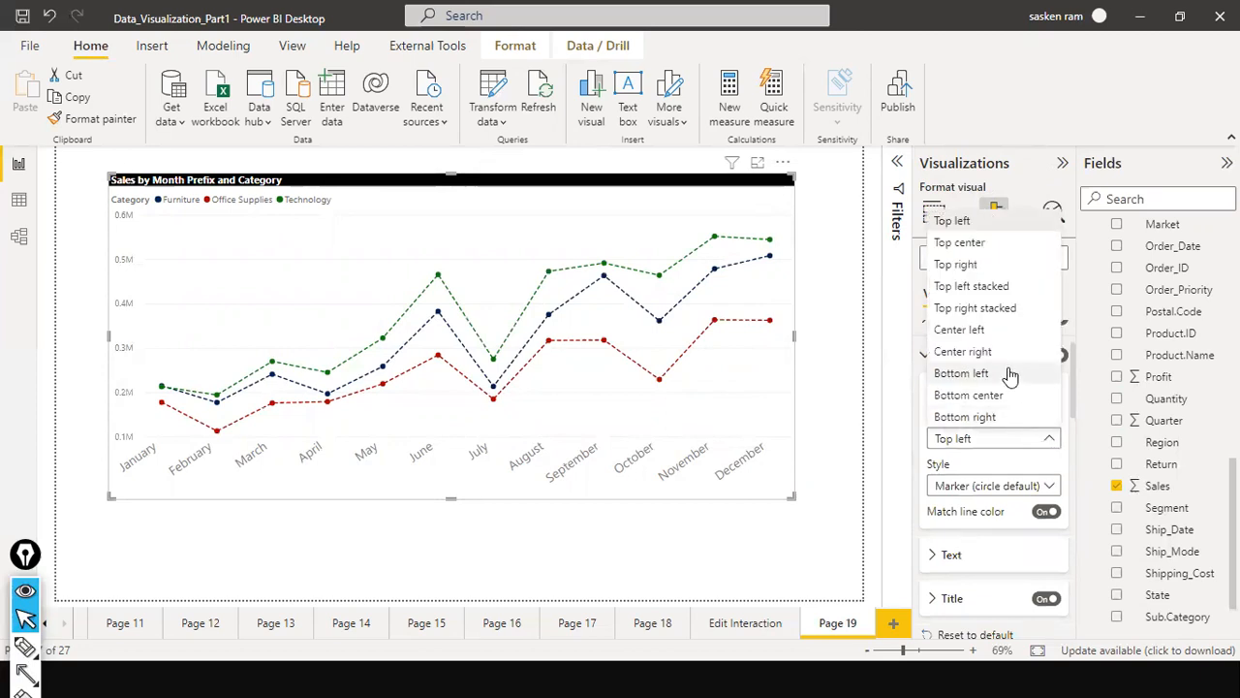
{"action": "key", "text": "Escape"}
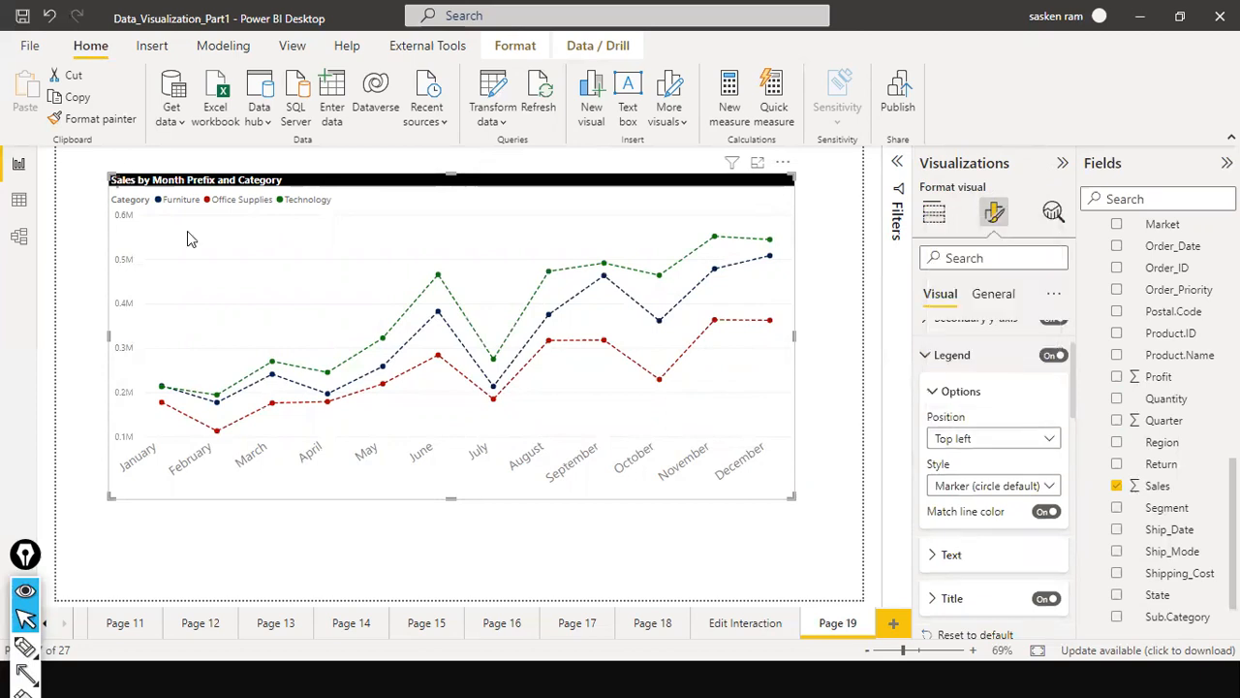
{"action": "left_click_drag", "start_coordinate": [451, 499], "coordinate": [449, 539]}
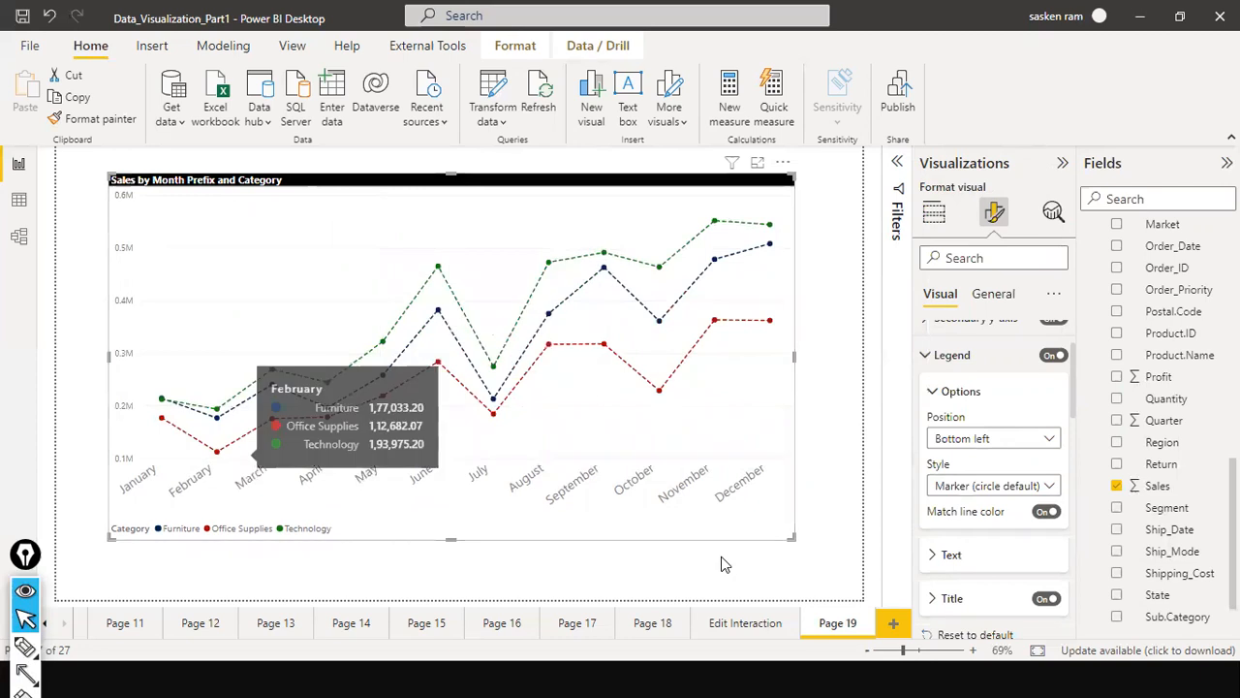
Step: Try the legend positions Center right and Bottom right, and return the legend to Bottom left
{"action": "left_click", "coordinate": [1042, 444]}
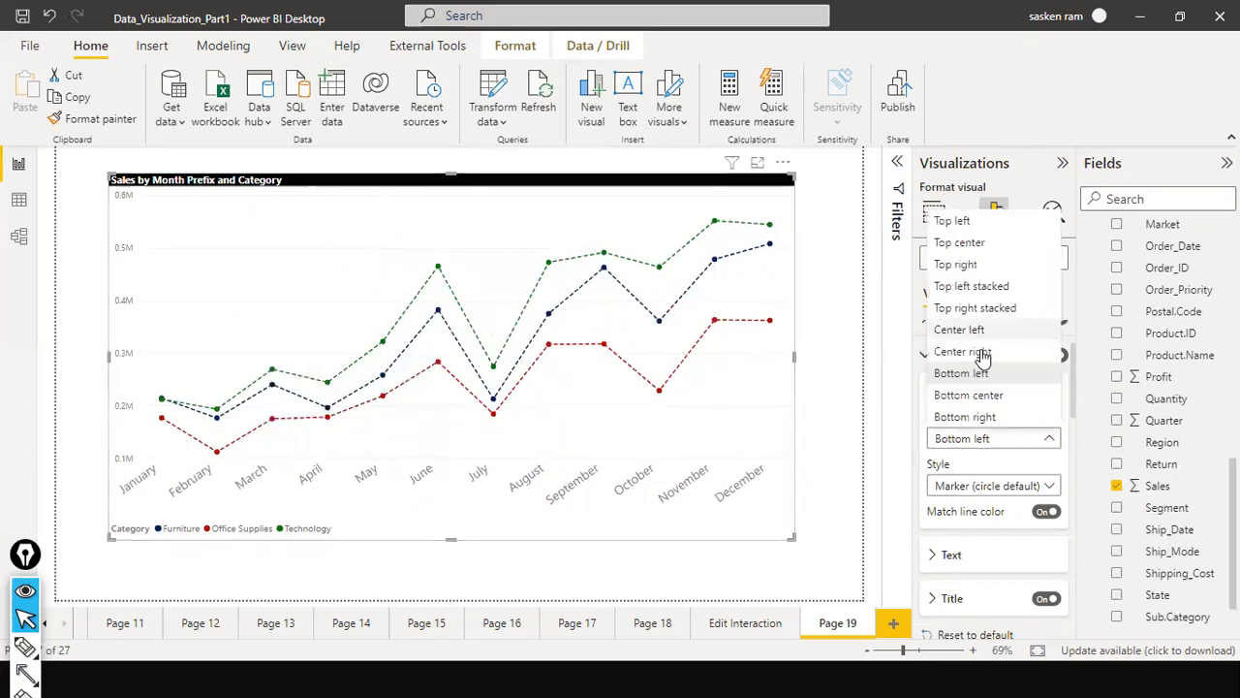
{"action": "left_click", "coordinate": [960, 373]}
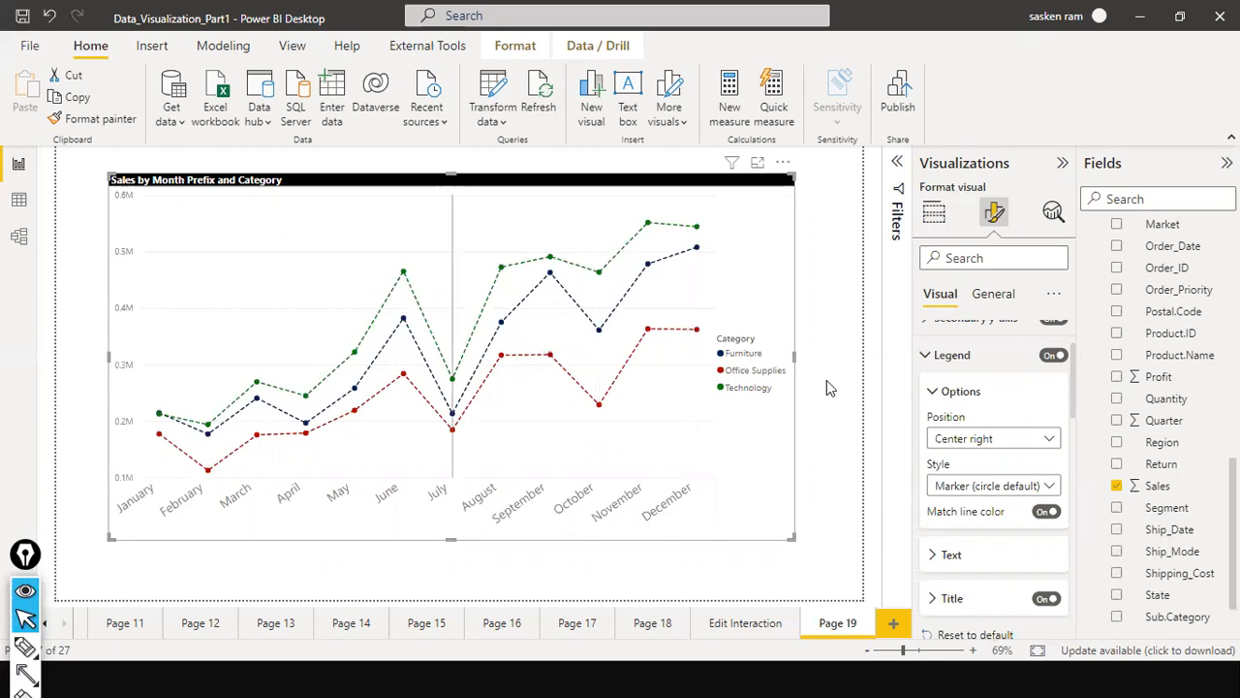
{"action": "left_click", "coordinate": [1017, 442]}
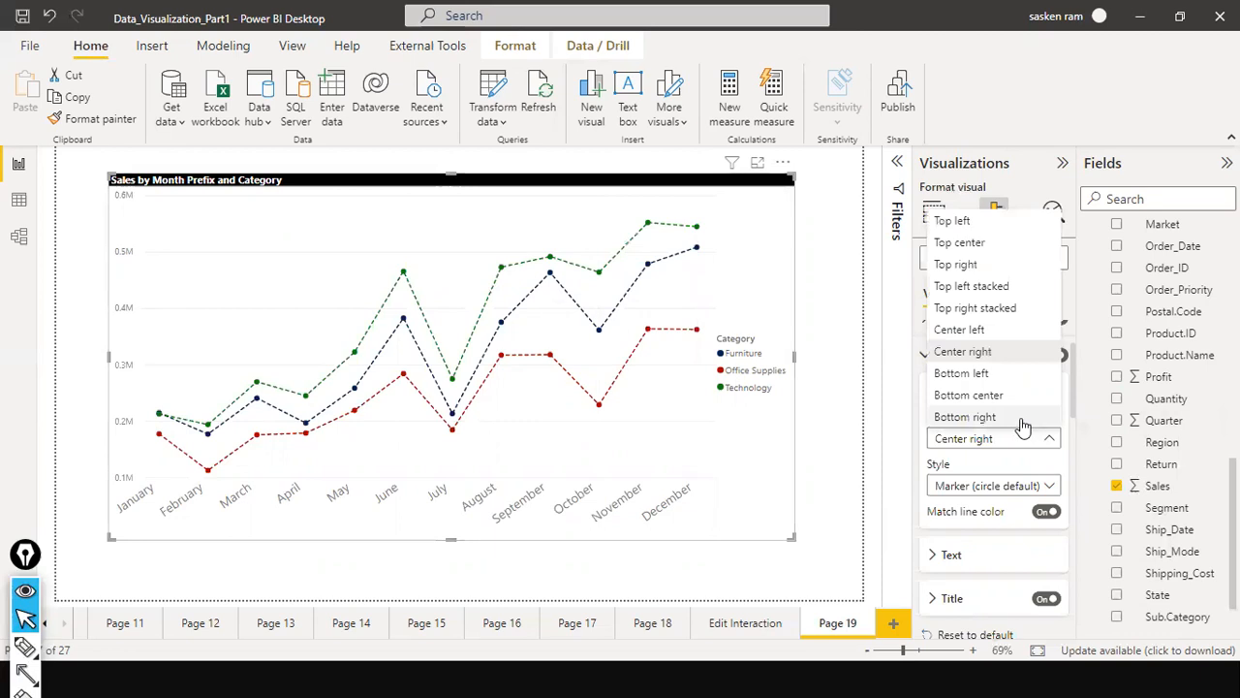
{"action": "left_click", "coordinate": [1021, 421]}
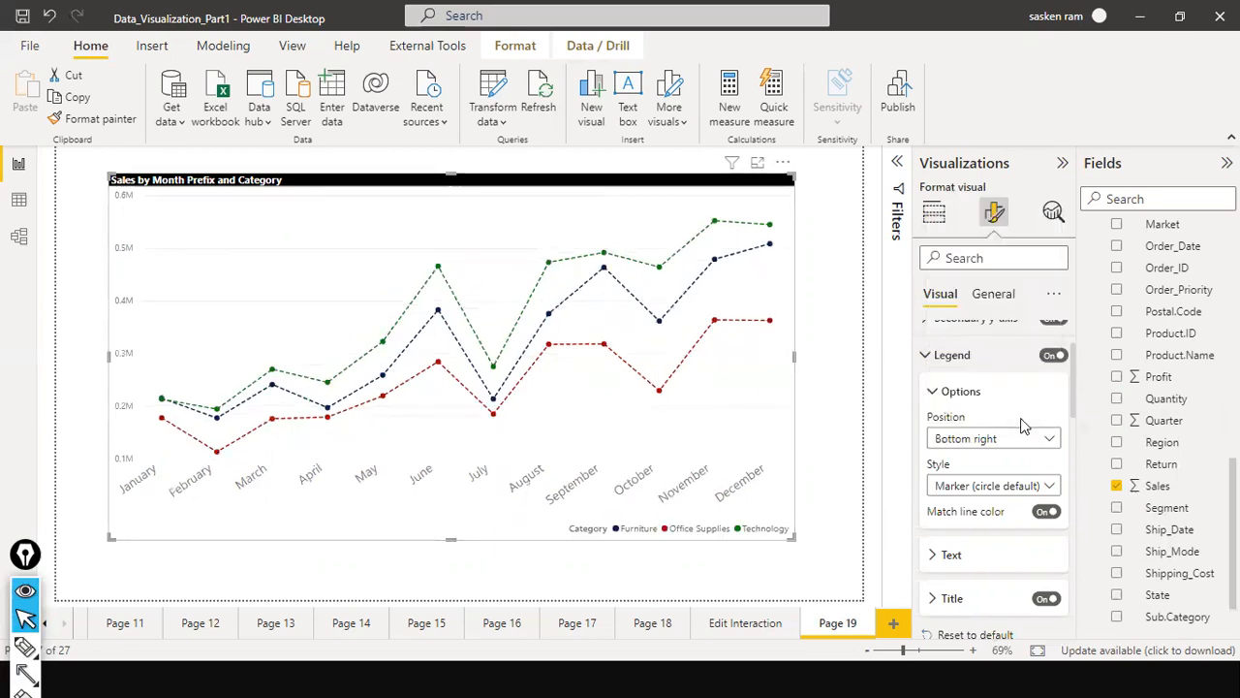
{"action": "left_click", "coordinate": [1041, 440]}
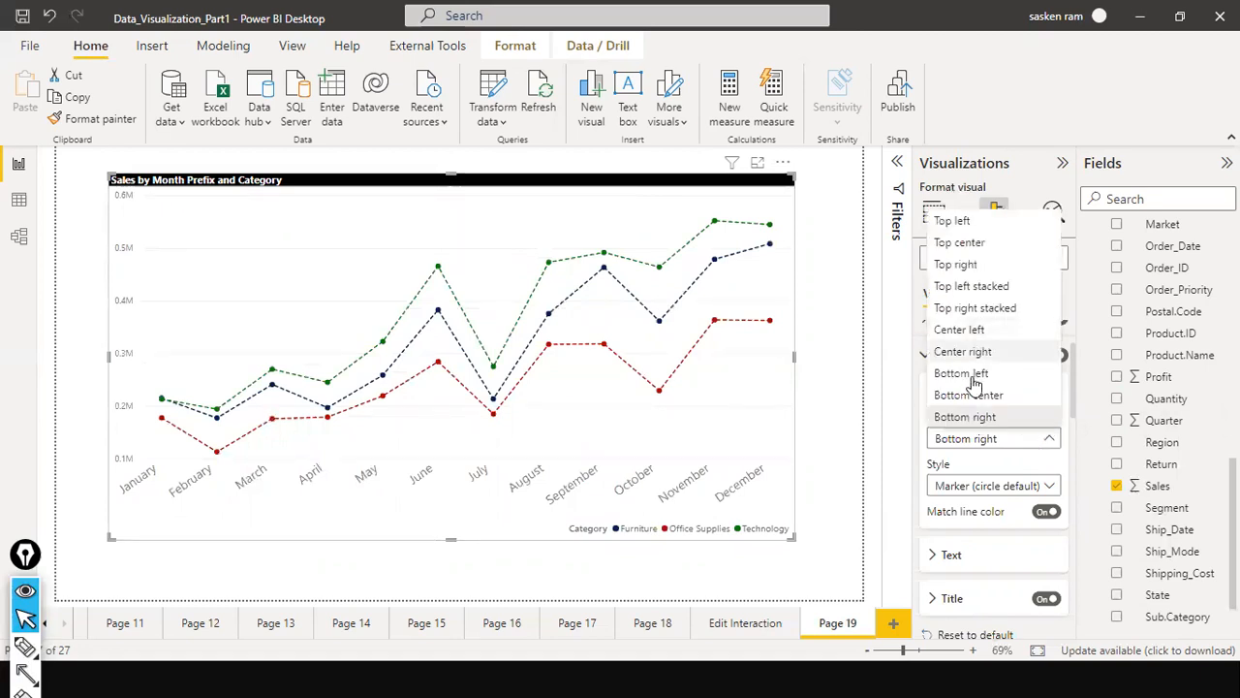
{"action": "left_click", "coordinate": [966, 378]}
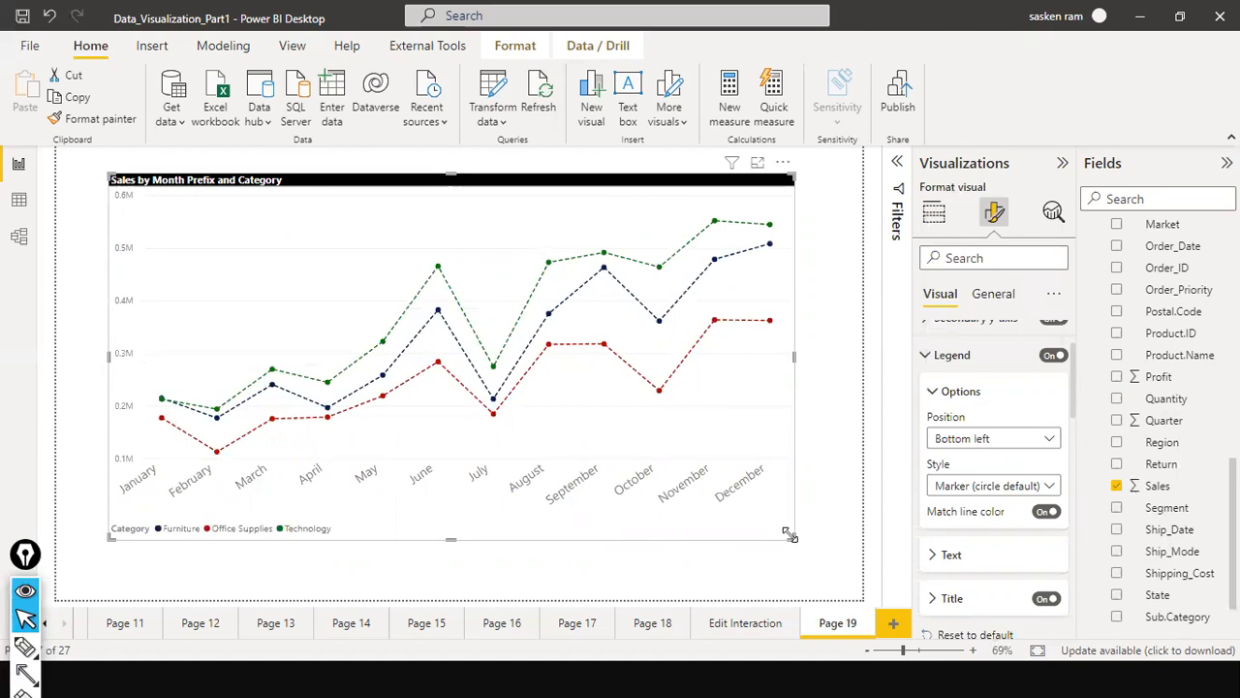
Step: Shrink the line chart in both directions and move it to the lower part of the report page
{"action": "left_click_drag", "start_coordinate": [688, 445], "coordinate": [638, 389]}
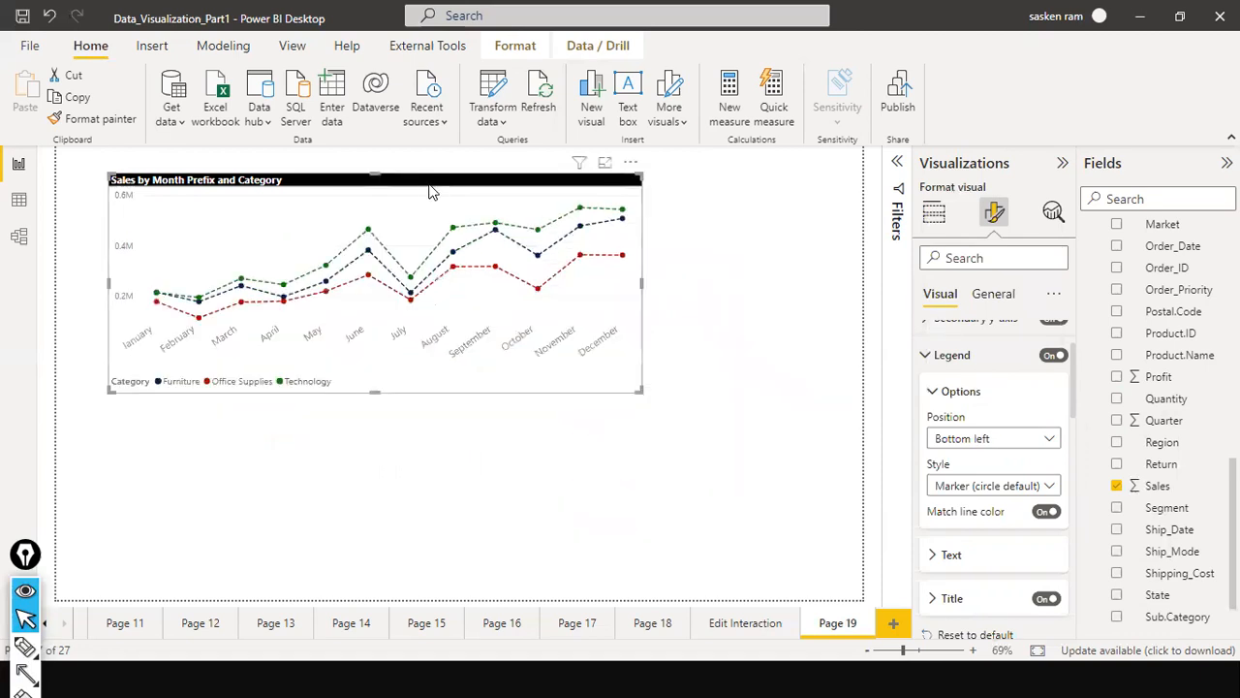
{"action": "left_click_drag", "start_coordinate": [456, 288], "coordinate": [478, 385]}
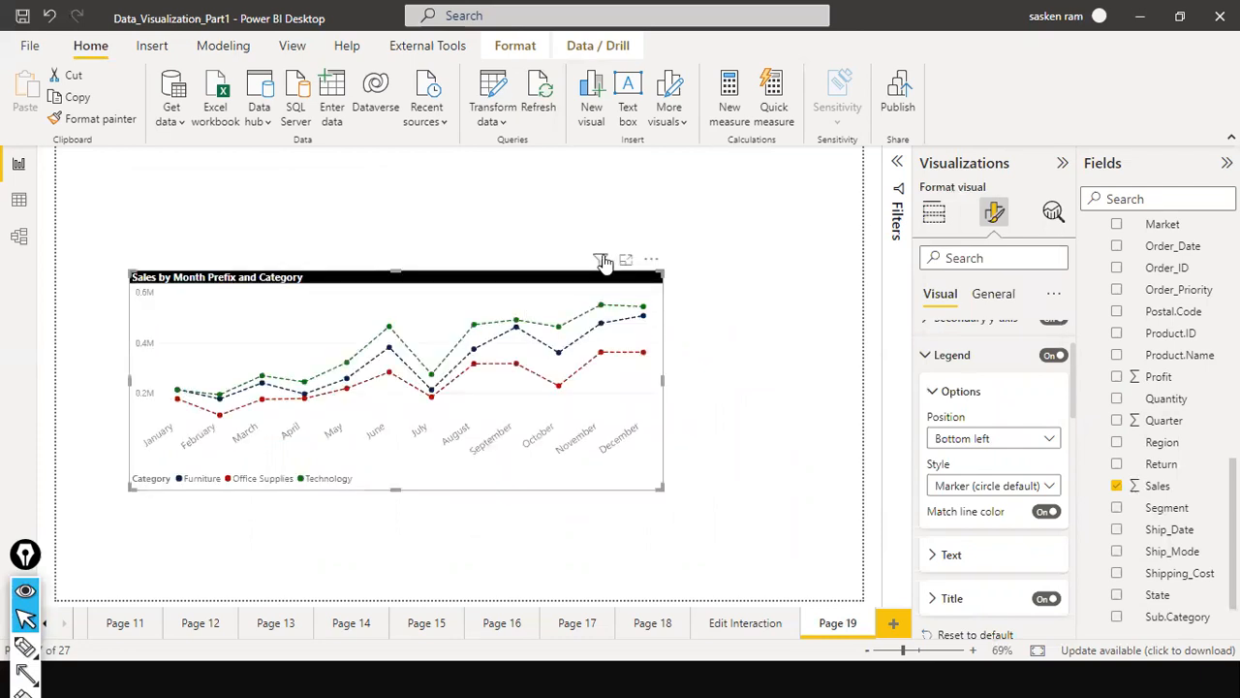
{"action": "mouse_move", "coordinate": [602, 261]}
{"action": "mouse_move", "coordinate": [588, 346]}
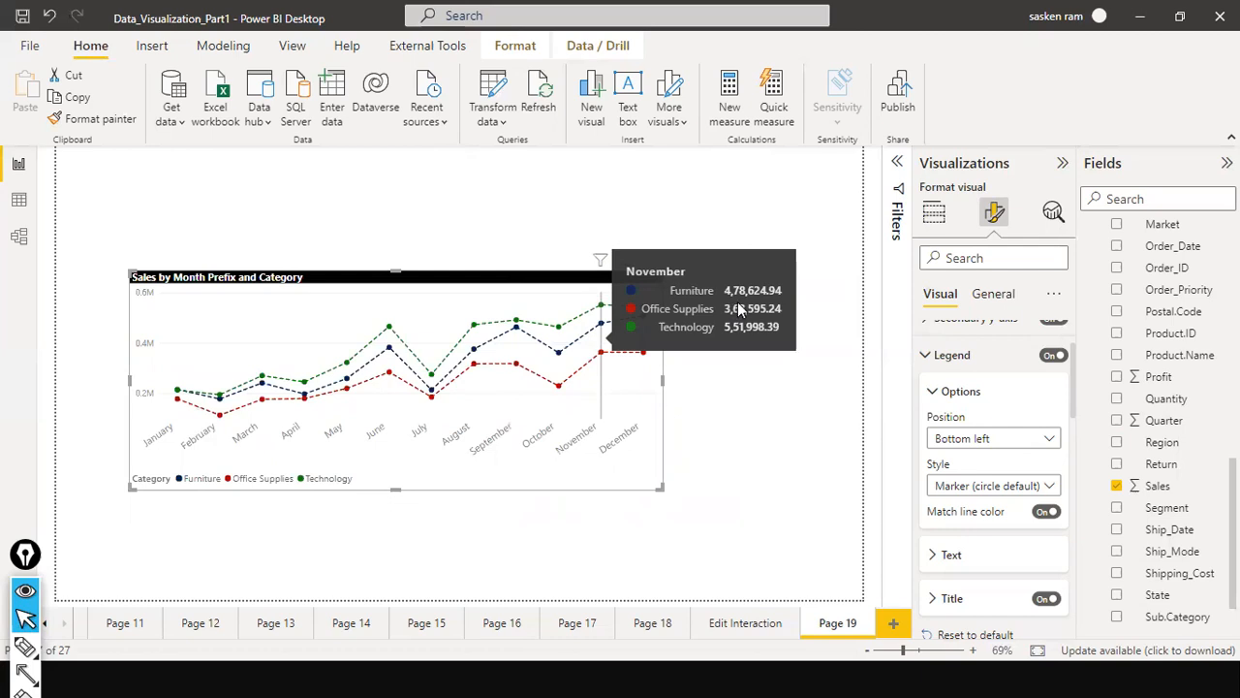
{"action": "mouse_move", "coordinate": [536, 380]}
{"action": "left_mouse_down"}
{"action": "mouse_move", "coordinate": [524, 391]}
{"action": "mouse_move", "coordinate": [517, 368]}
{"action": "left_mouse_up"}
Step: Insert a slicer in the empty area above the line chart and populate it with the Category field
{"action": "left_click", "coordinate": [575, 234]}
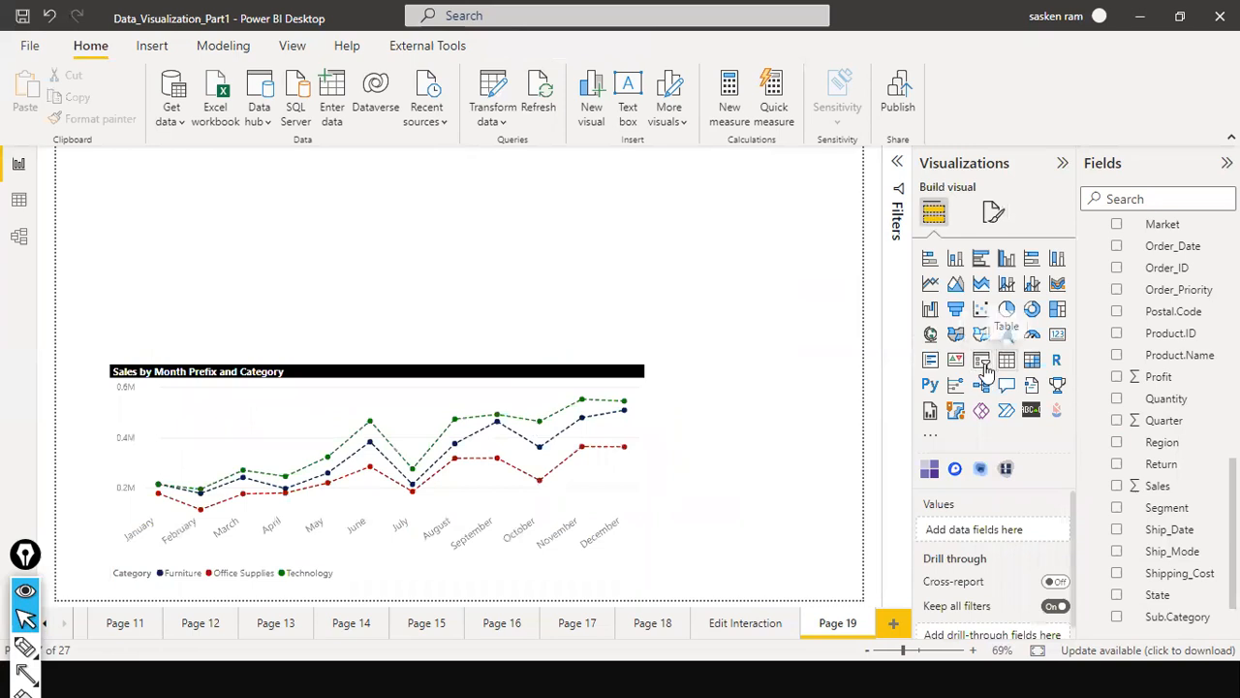
{"action": "left_click", "coordinate": [983, 371]}
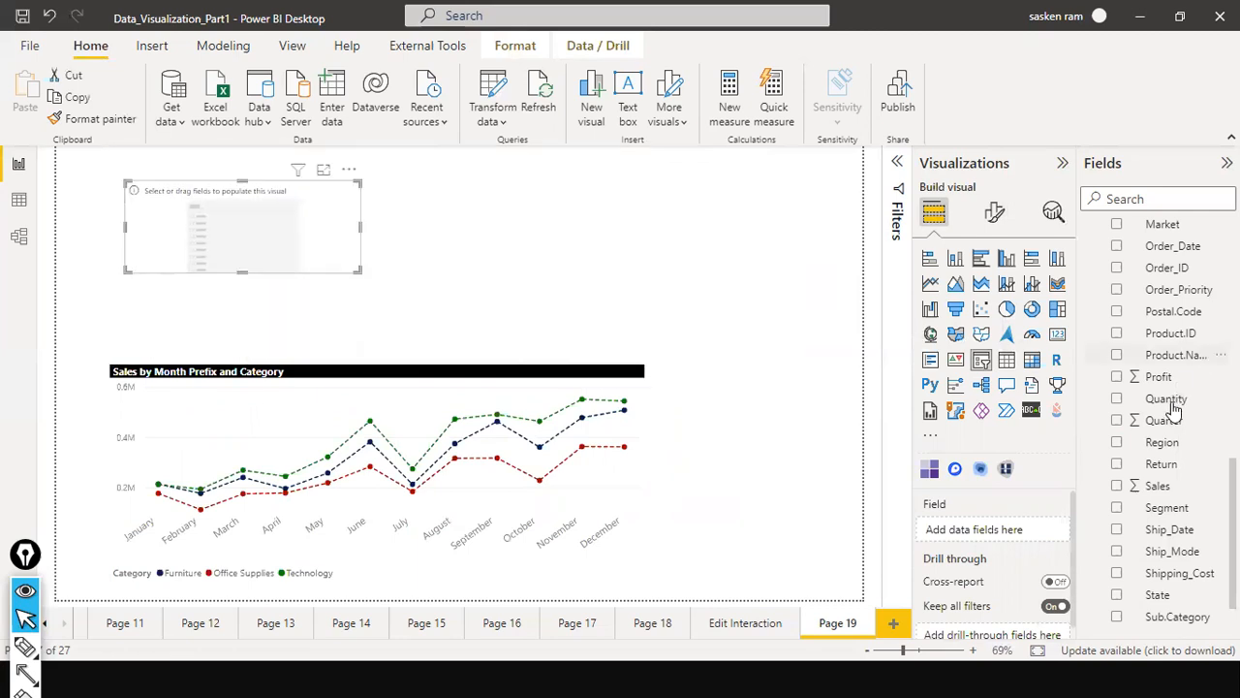
{"action": "scroll", "coordinate": [1128, 327], "scroll_direction": "up", "scroll_amount": 5}
{"action": "left_click", "coordinate": [1118, 319]}
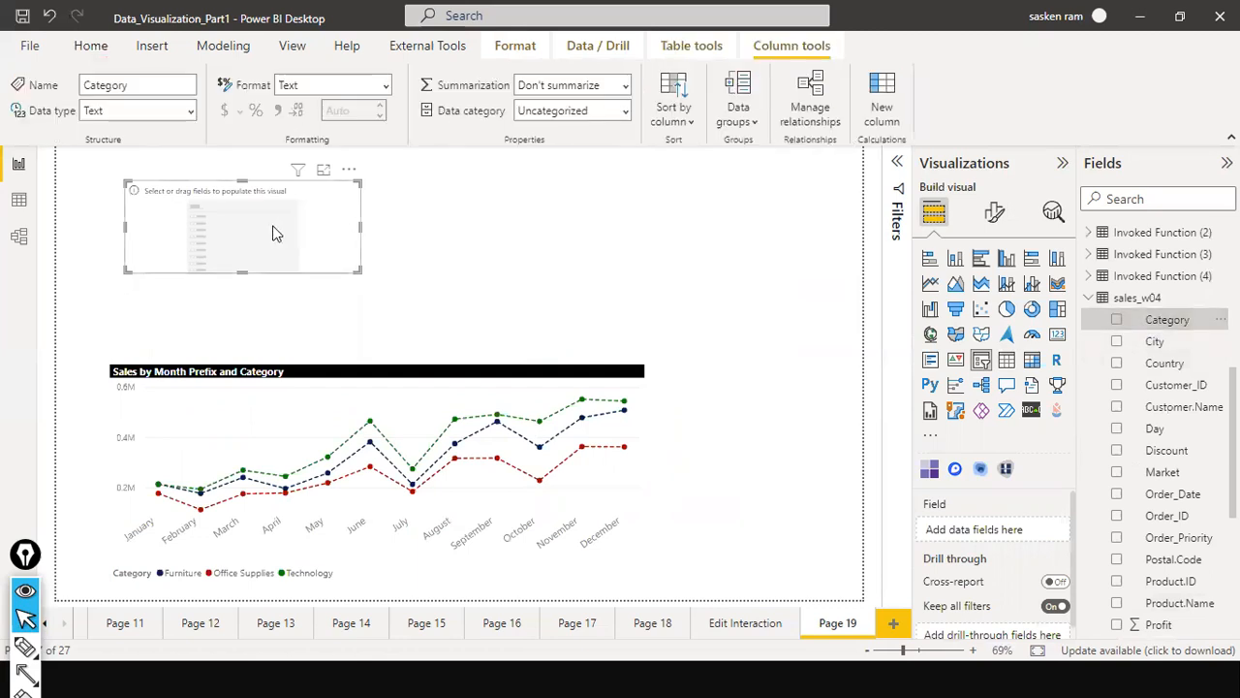
{"action": "left_click", "coordinate": [1115, 325]}
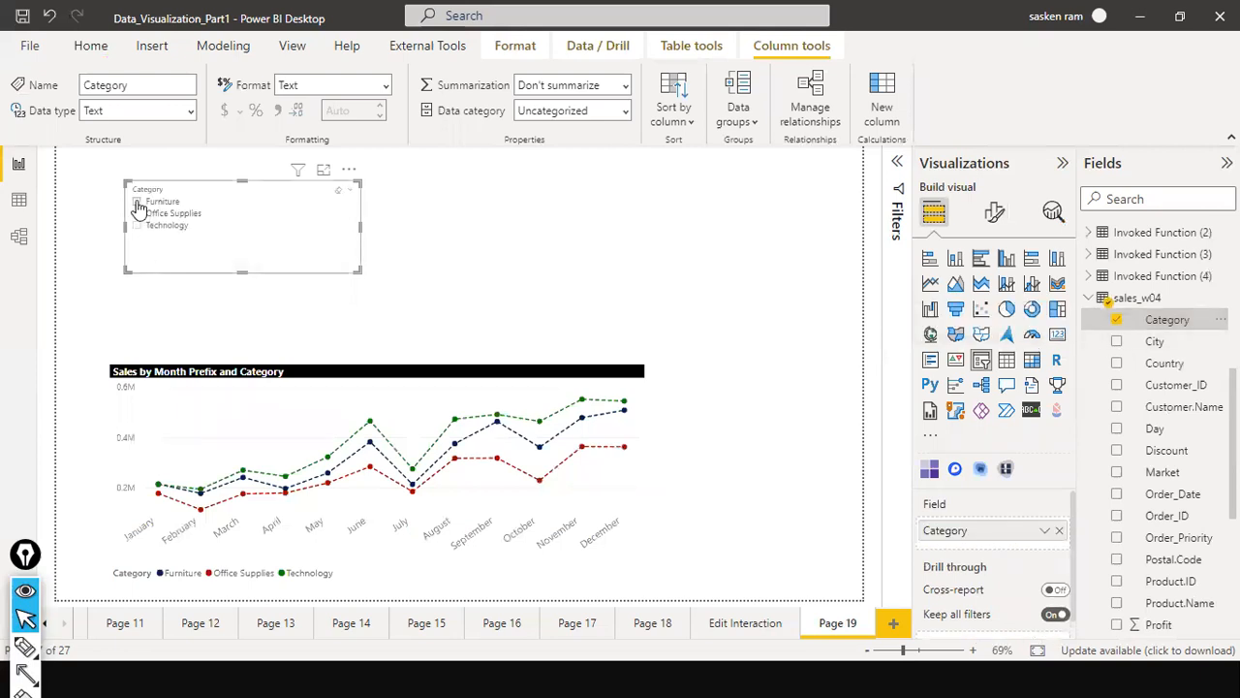
Step: Select Furniture and Technology in the Category slicer and check the filters affecting the line chart
{"action": "left_click", "coordinate": [137, 202]}
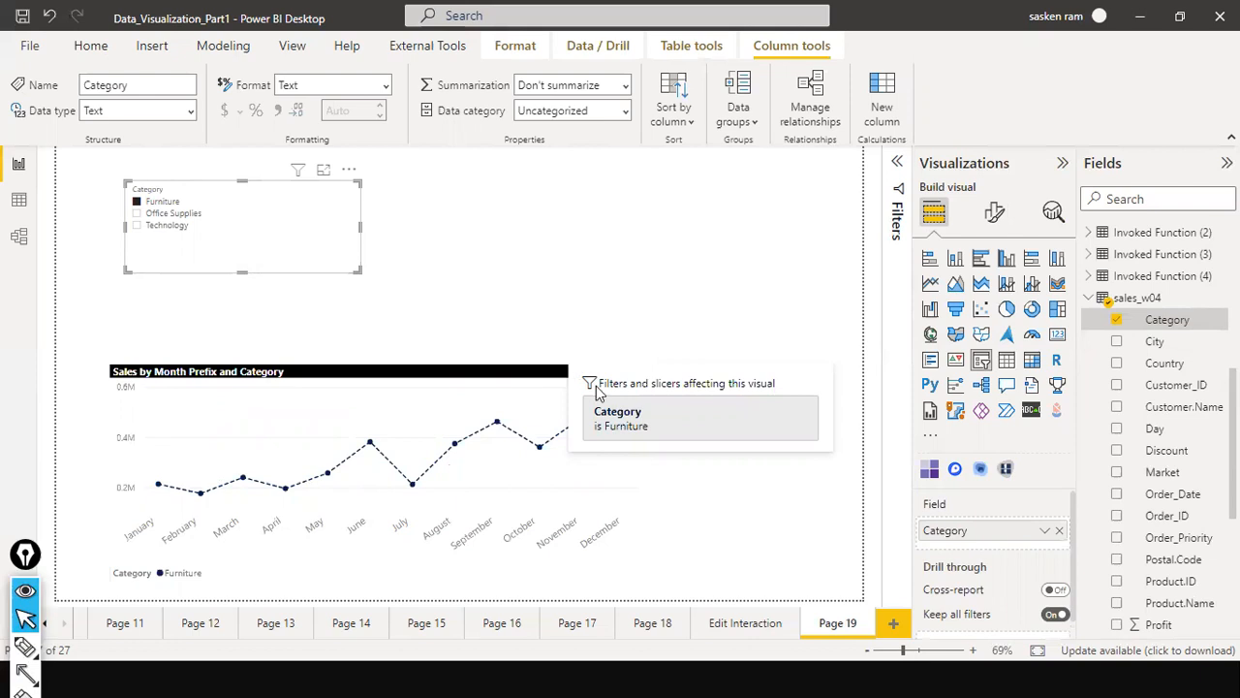
{"action": "left_click", "coordinate": [96, 190]}
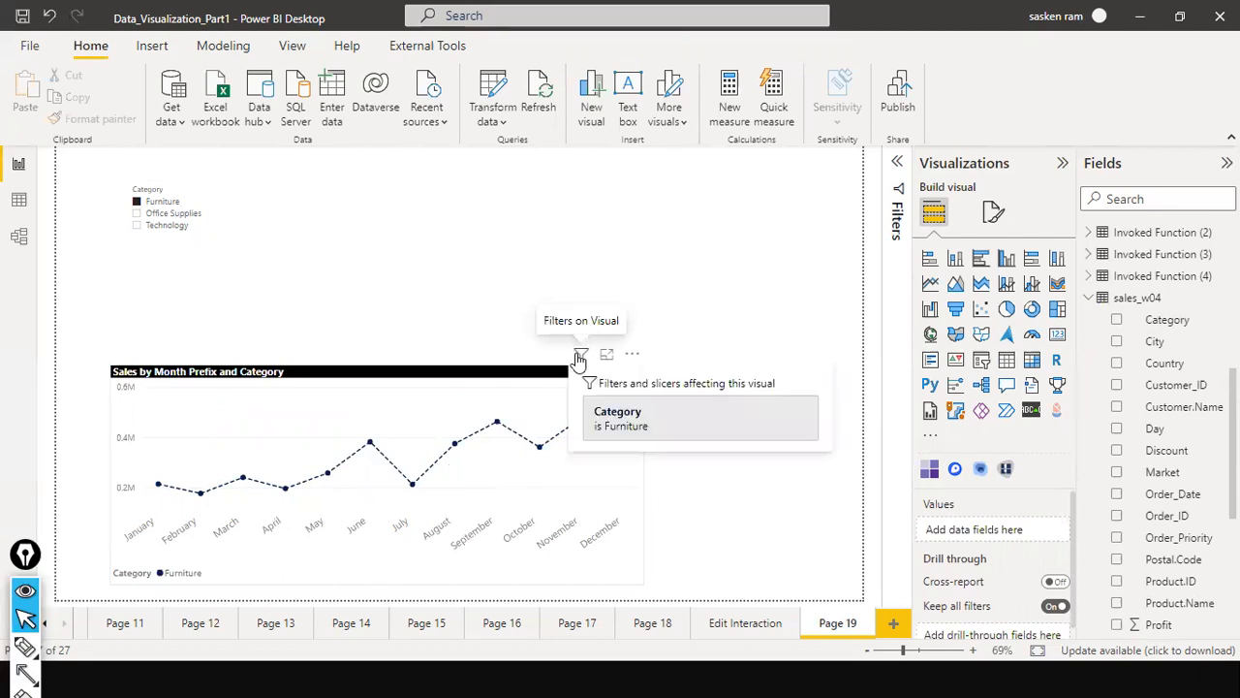
{"action": "left_click", "coordinate": [152, 226], "text": "ctrl"}
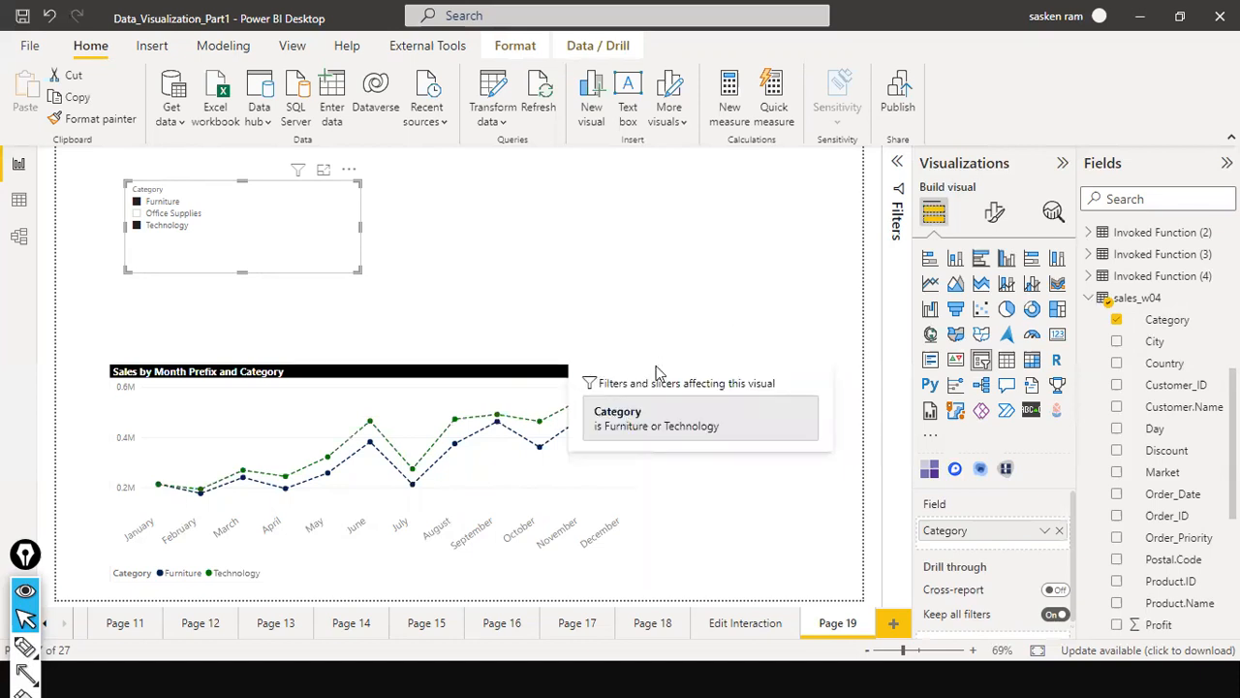
{"action": "left_click", "coordinate": [388, 409]}
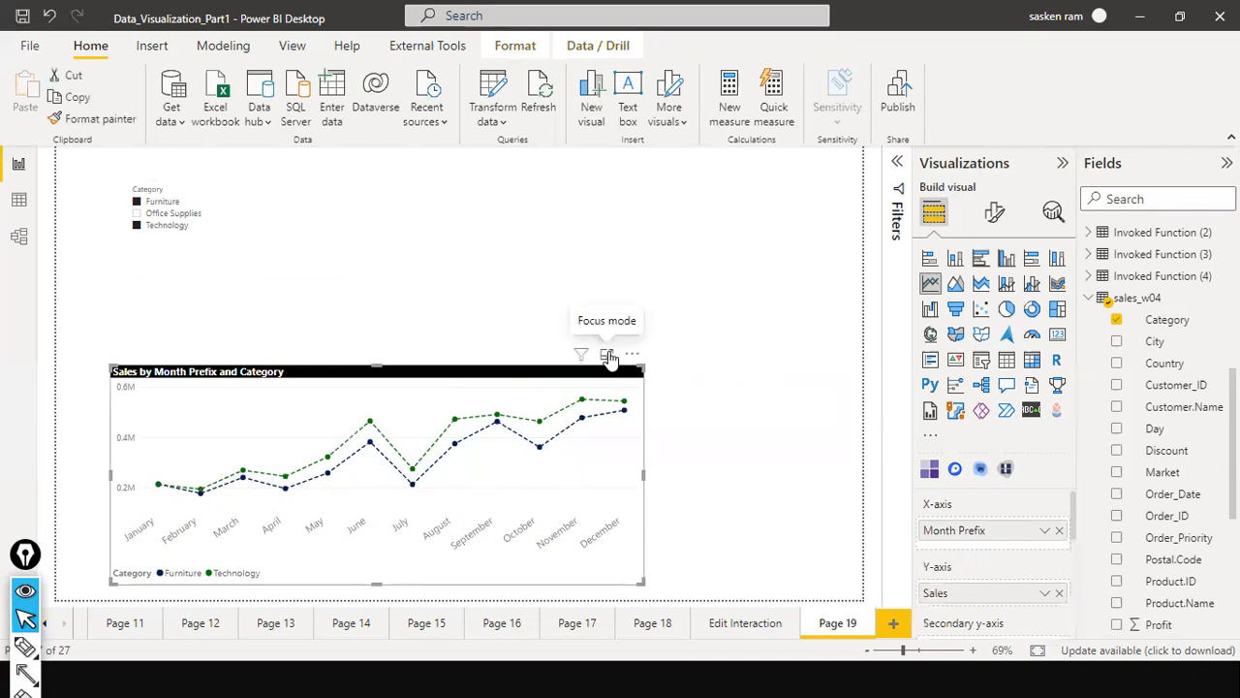
Step: View the line chart in focus mode and return to the report page
{"action": "left_click", "coordinate": [608, 356]}
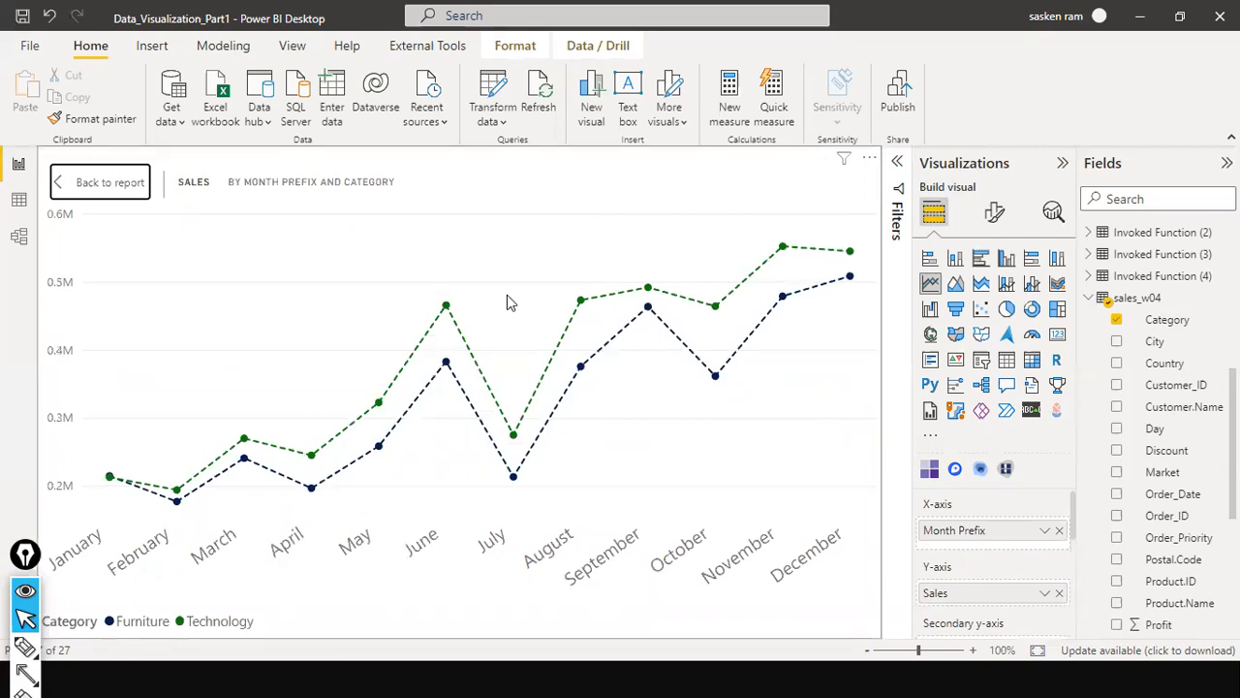
{"action": "left_click", "coordinate": [82, 188]}
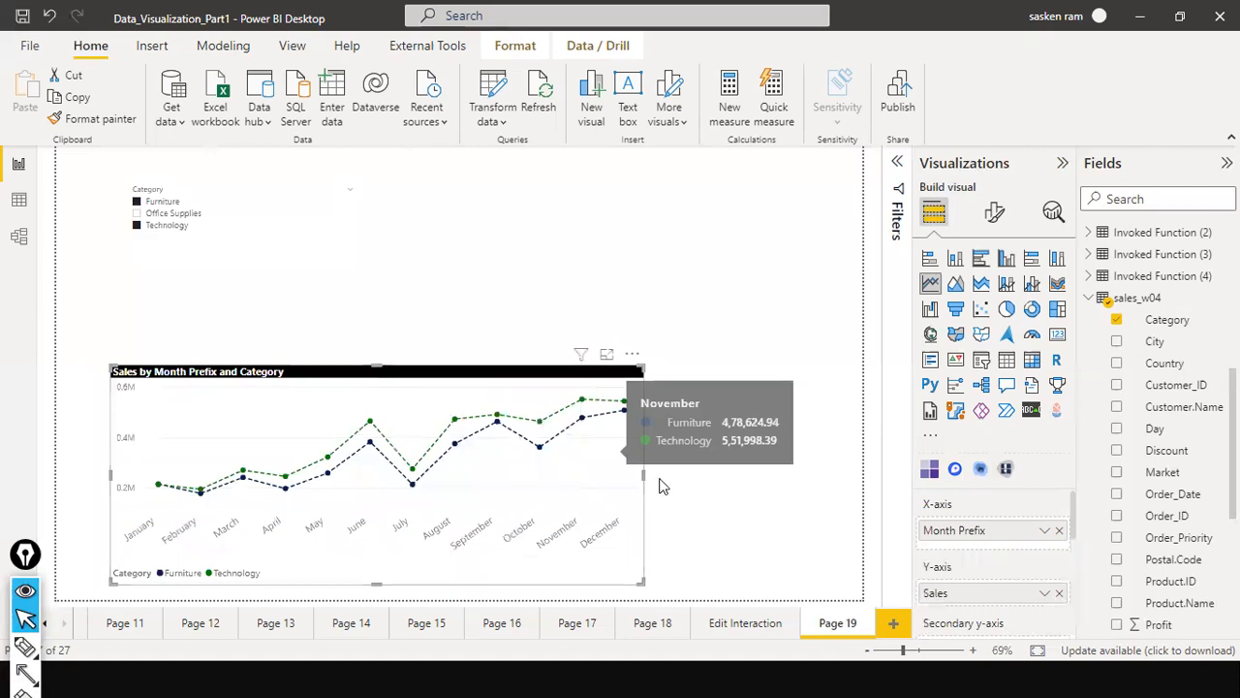
Step: Reduce the line chart's width and height, then place a duplicate of it beside the original on the report page
{"action": "left_click_drag", "start_coordinate": [510, 462], "coordinate": [485, 462]}
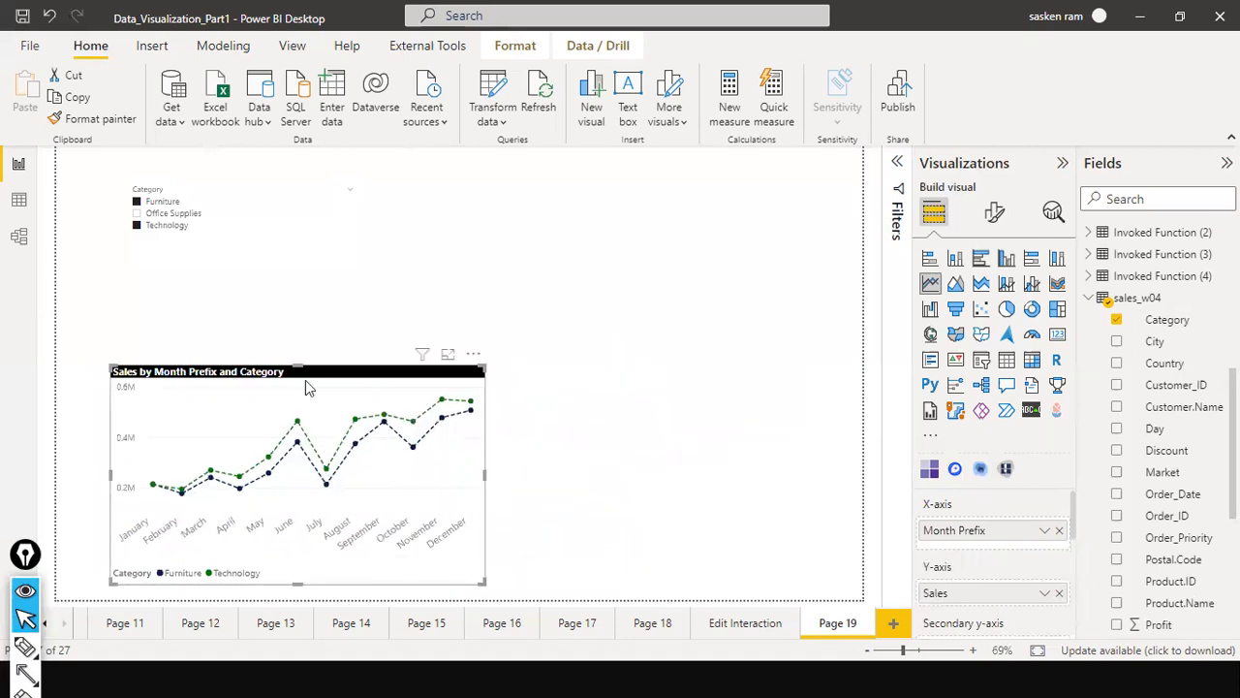
{"action": "left_click_drag", "start_coordinate": [297, 373], "coordinate": [297, 409]}
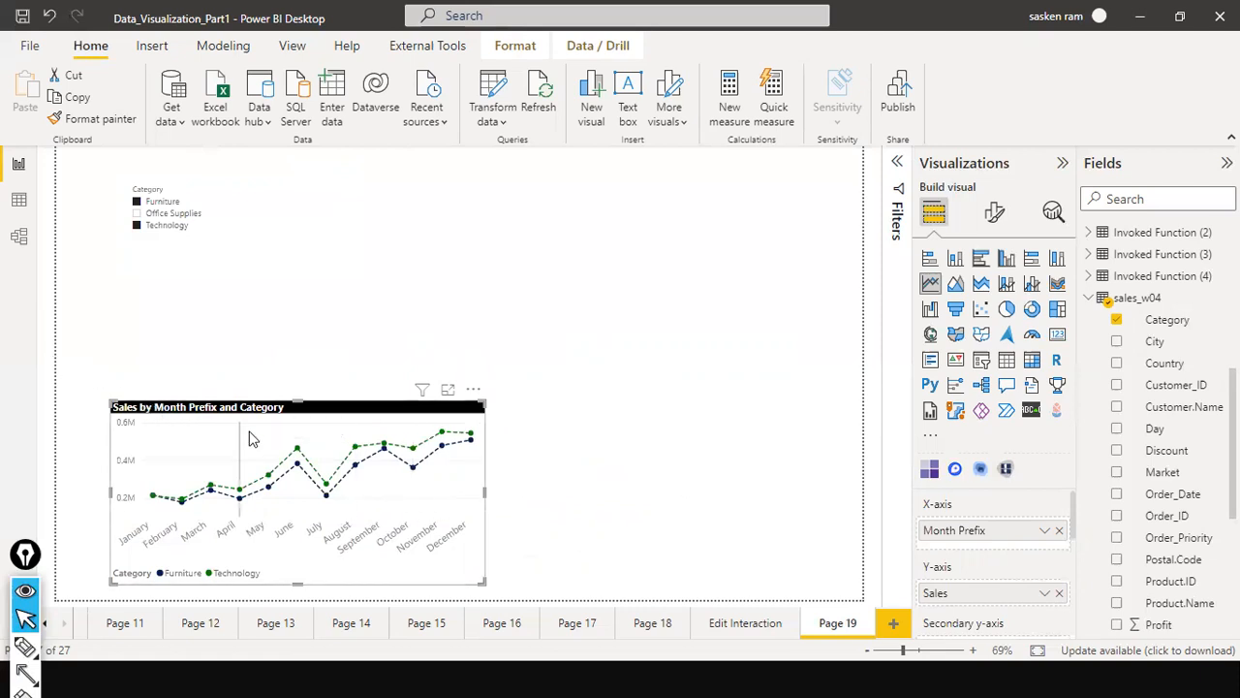
{"action": "mouse_move", "coordinate": [250, 438]}
{"action": "key", "text": "ctrl+v"}
{"action": "left_click_drag", "start_coordinate": [233, 414], "coordinate": [736, 409]}
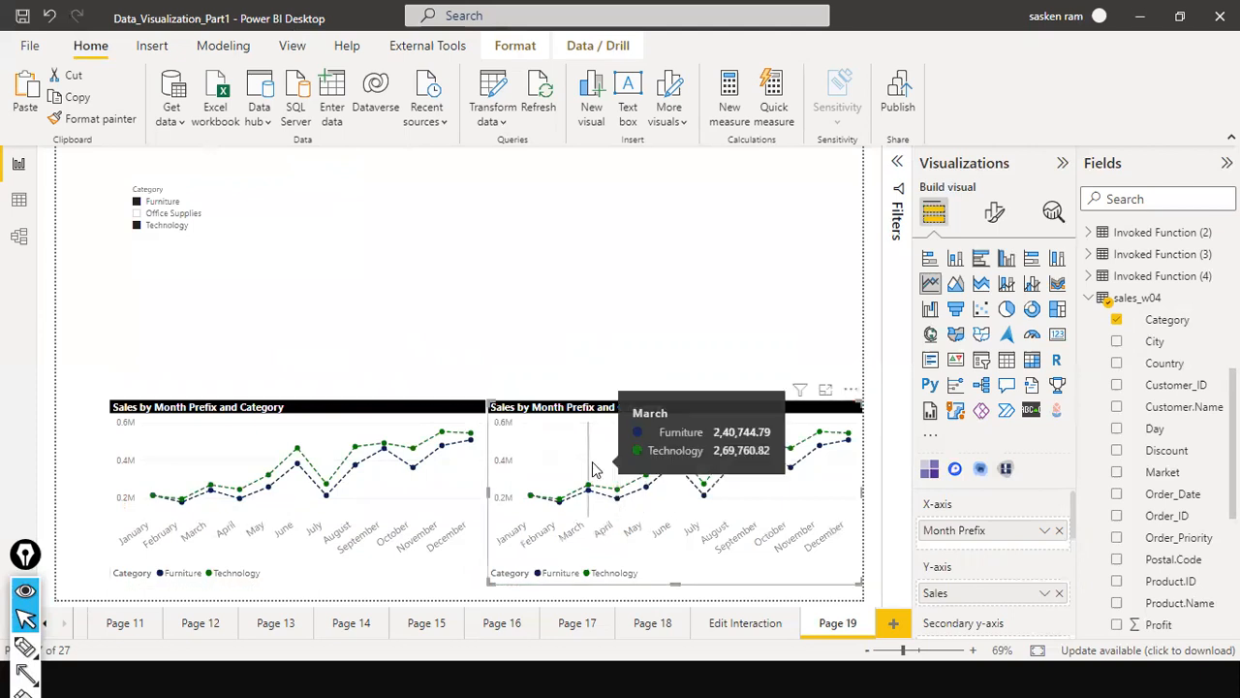
Step: Convert the duplicate line chart to an area chart and narrow it to leave a gap between the two visuals
{"action": "left_click", "coordinate": [961, 285]}
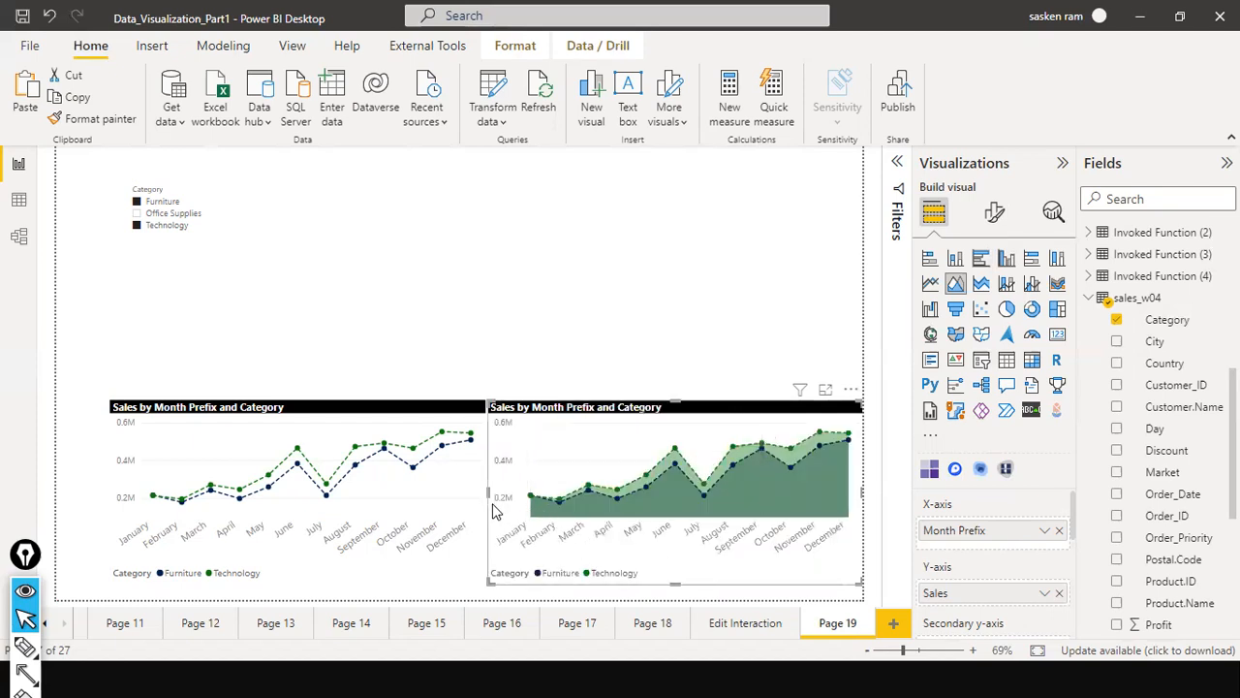
{"action": "left_click_drag", "start_coordinate": [489, 494], "coordinate": [529, 511]}
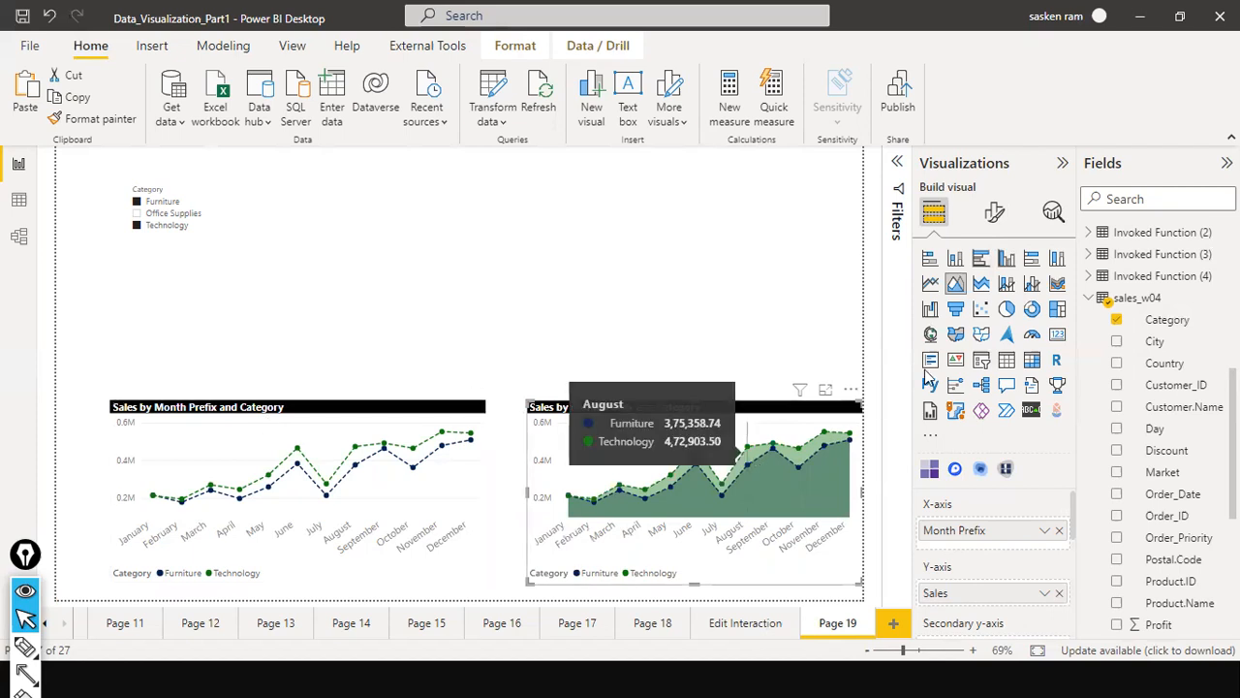
{"action": "left_click", "coordinate": [450, 320]}
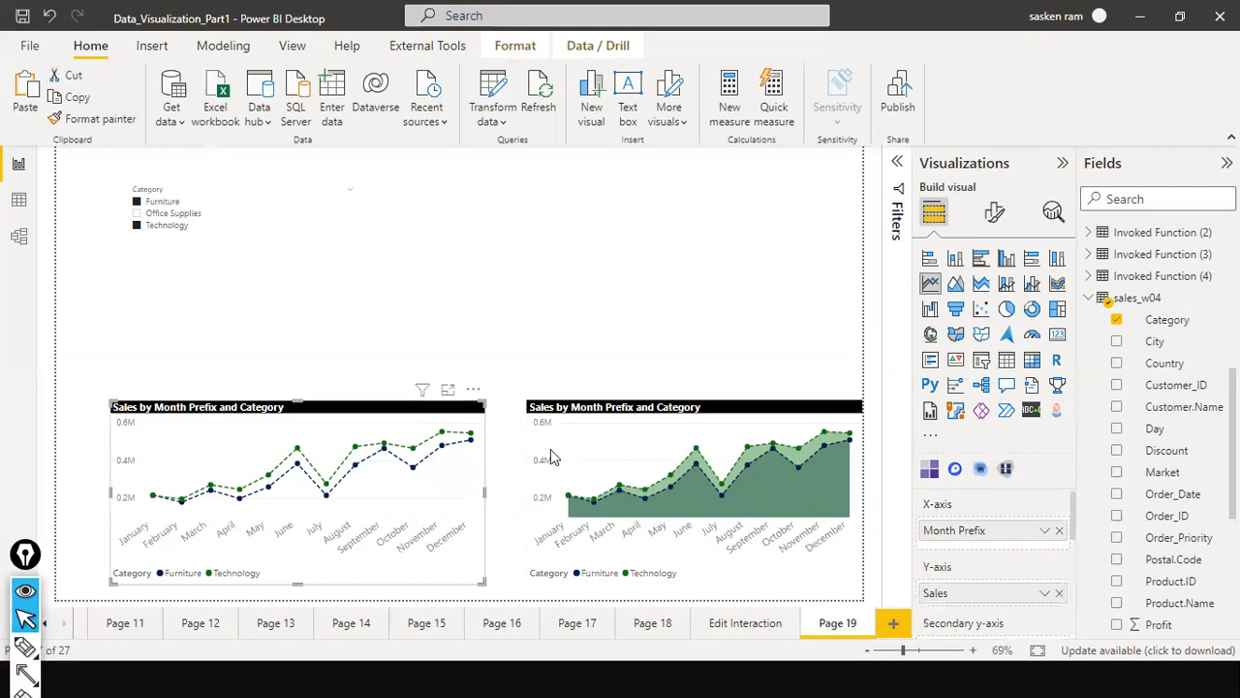
Step: View the line chart's data as a table, and switch its Spotlight on and off again
{"action": "left_click", "coordinate": [473, 392]}
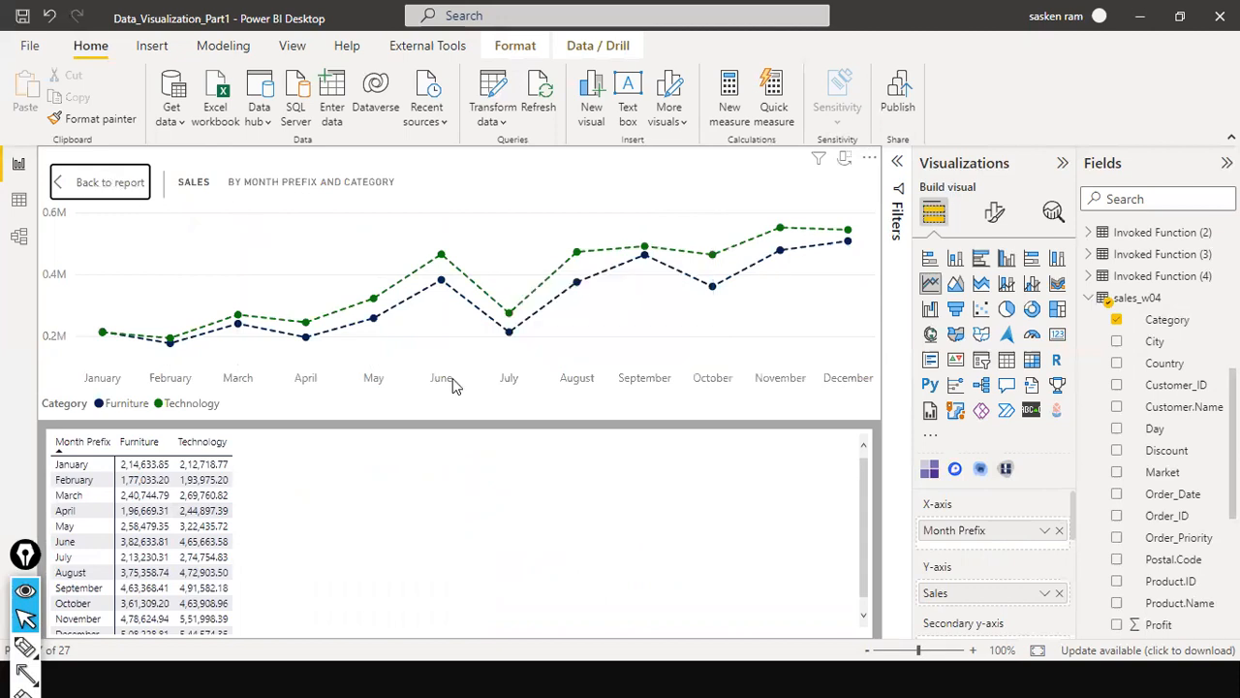
{"action": "left_click", "coordinate": [473, 390]}
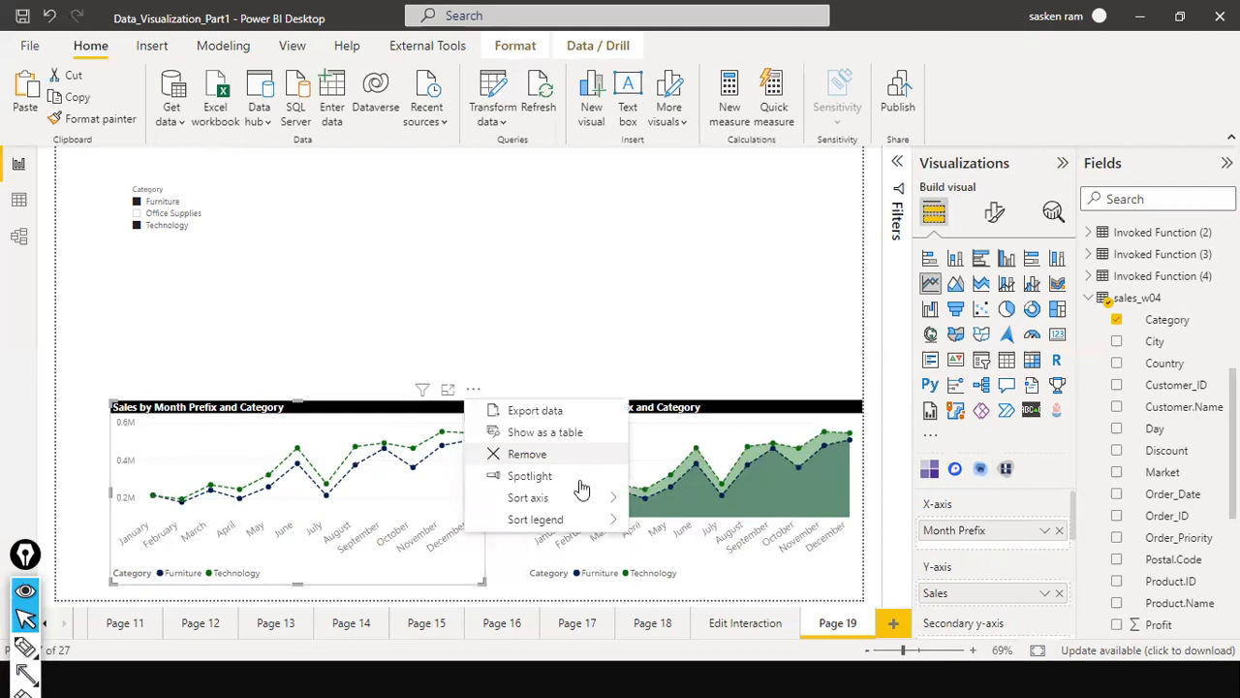
{"action": "left_click", "coordinate": [529, 476]}
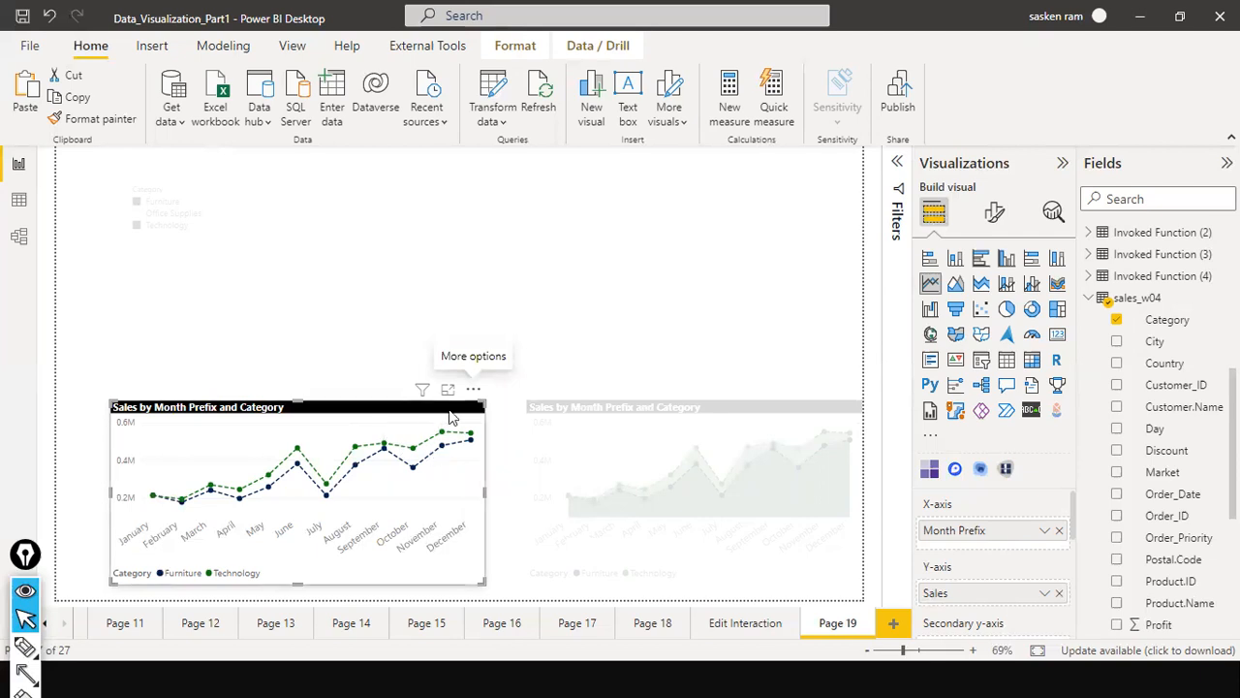
{"action": "left_click", "coordinate": [472, 391]}
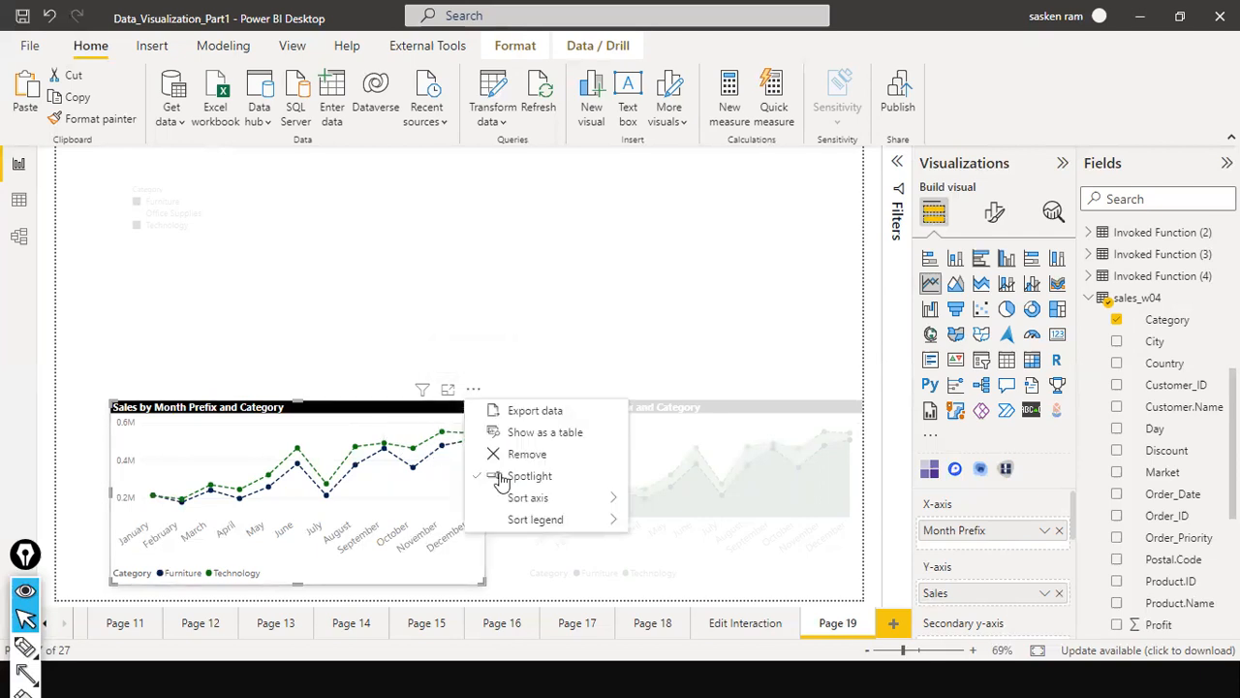
{"action": "mouse_move", "coordinate": [522, 505]}
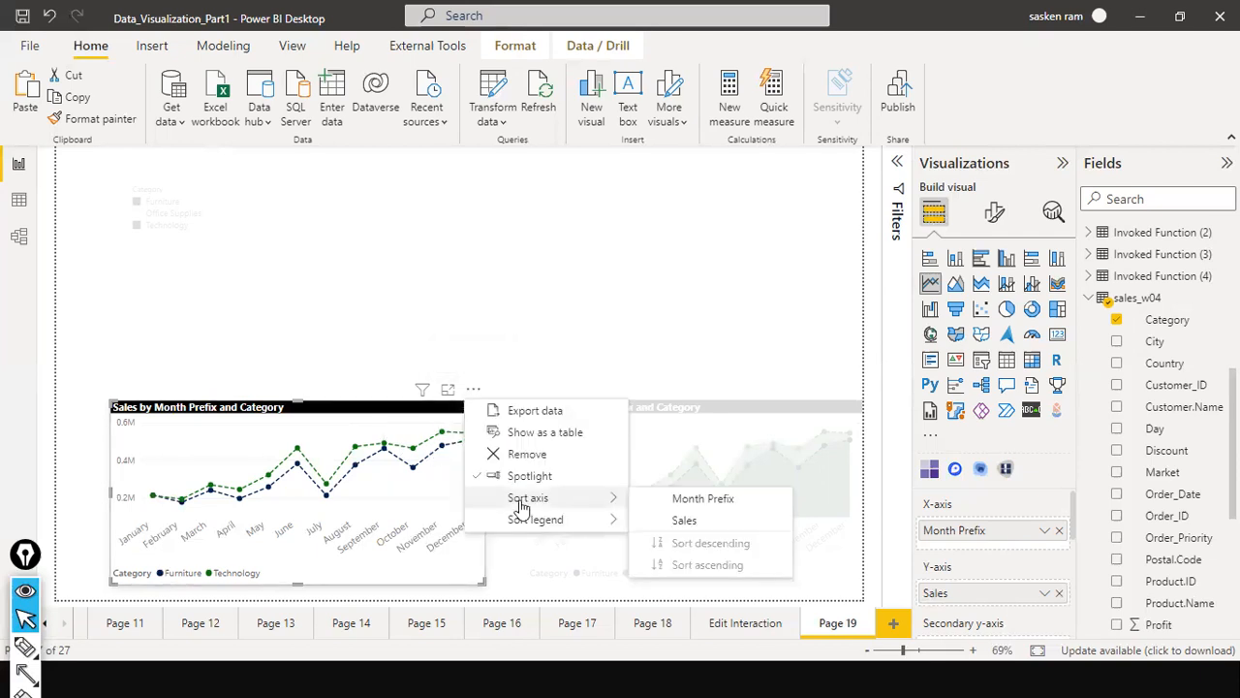
{"action": "left_click", "coordinate": [547, 476]}
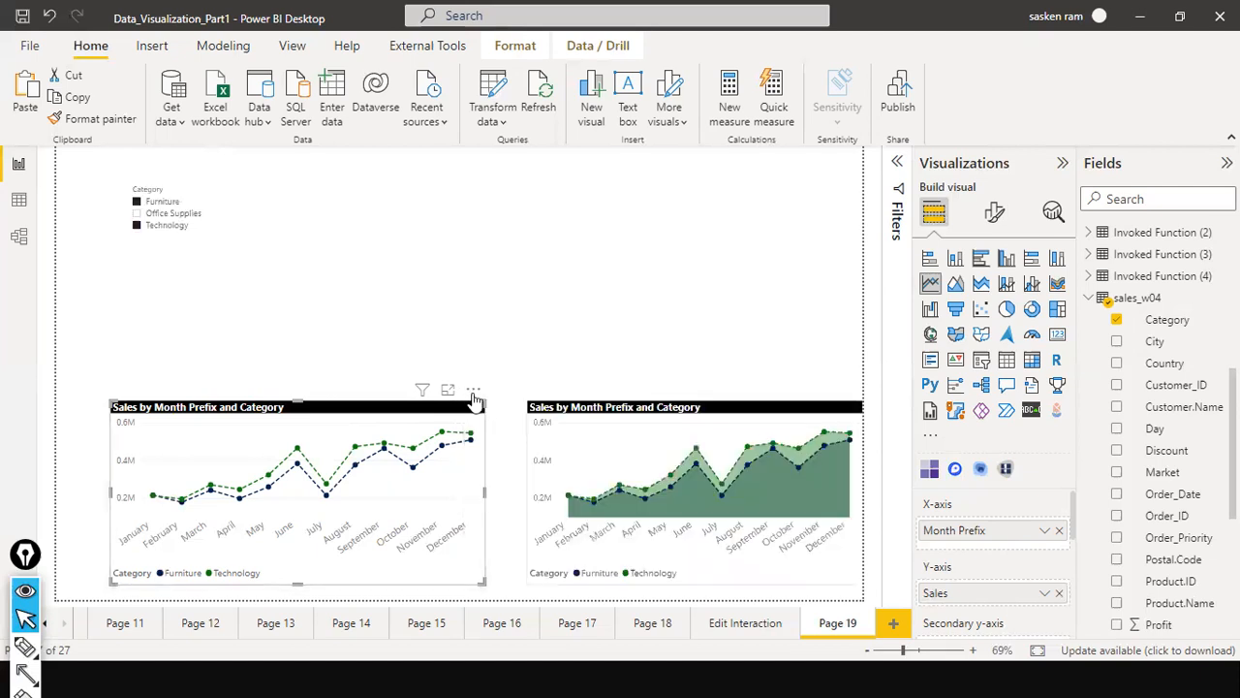
Step: Review the Sort axis and Sort legend options available for the line chart
{"action": "left_click", "coordinate": [473, 391]}
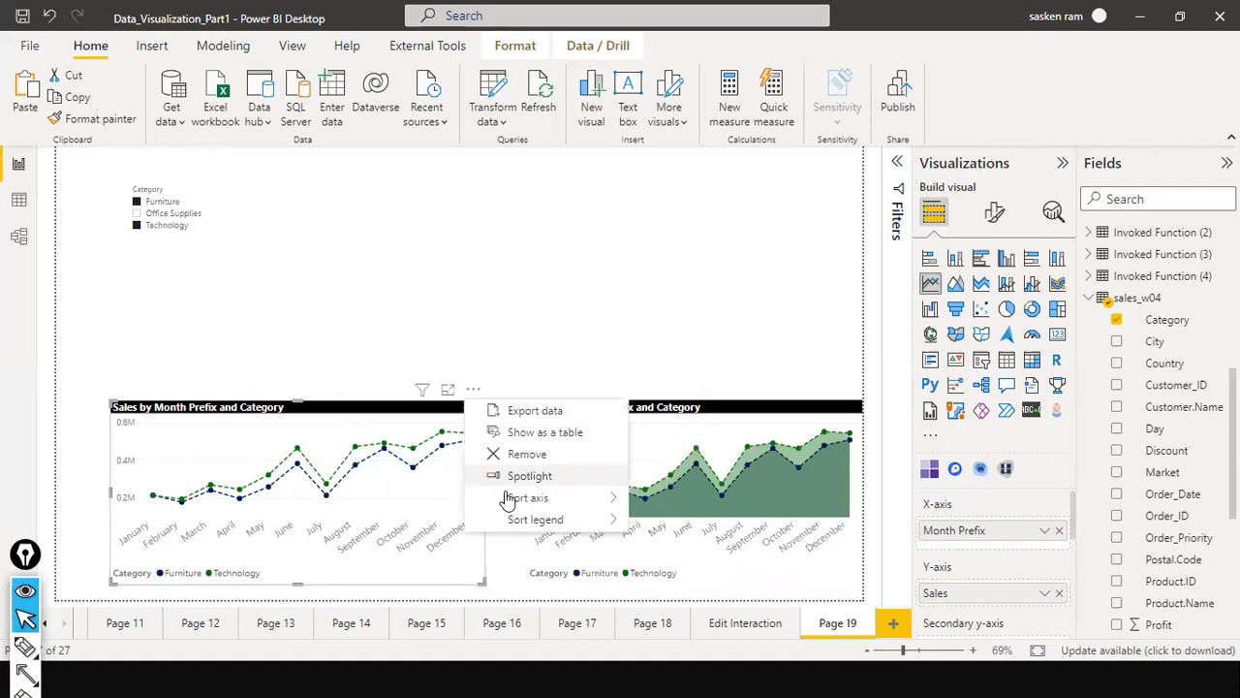
{"action": "mouse_move", "coordinate": [514, 498]}
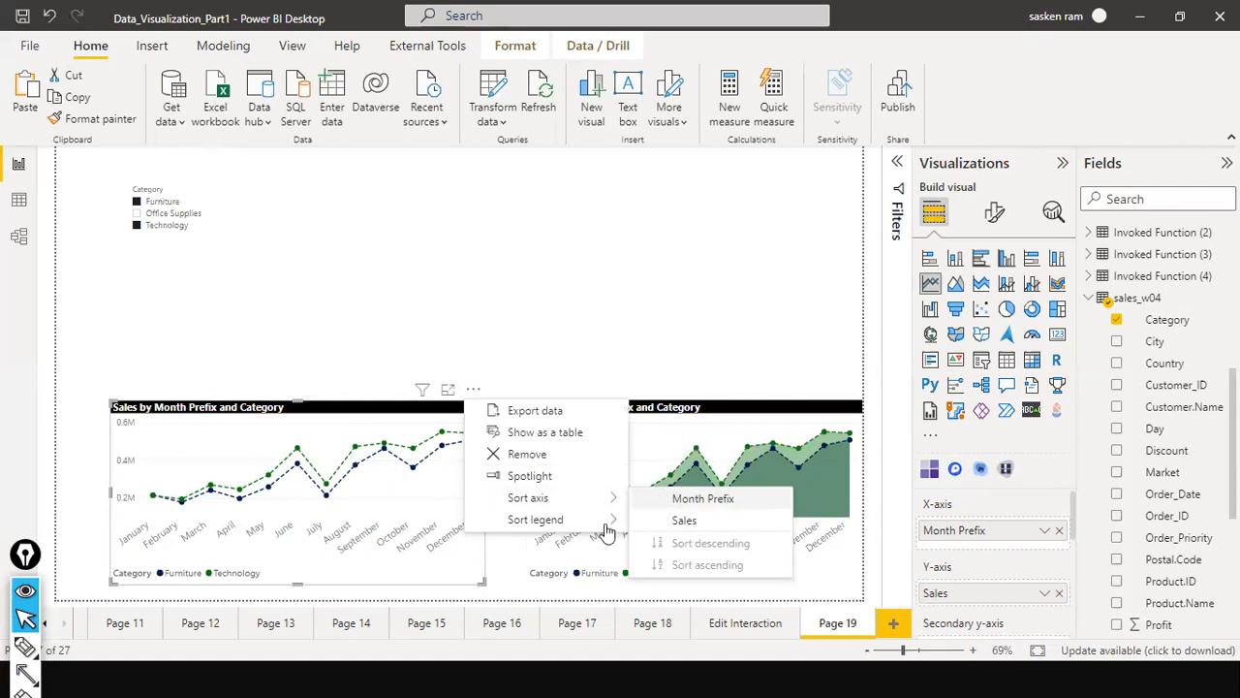
{"action": "mouse_move", "coordinate": [603, 523]}
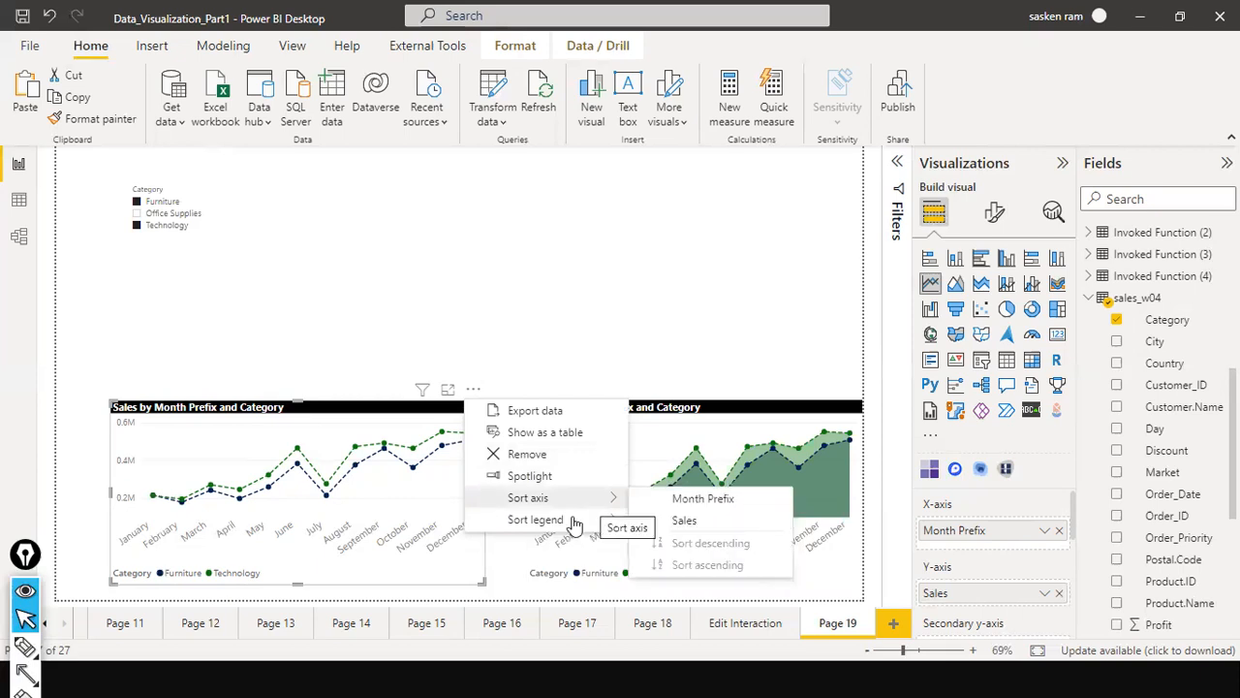
{"action": "mouse_move", "coordinate": [543, 519]}
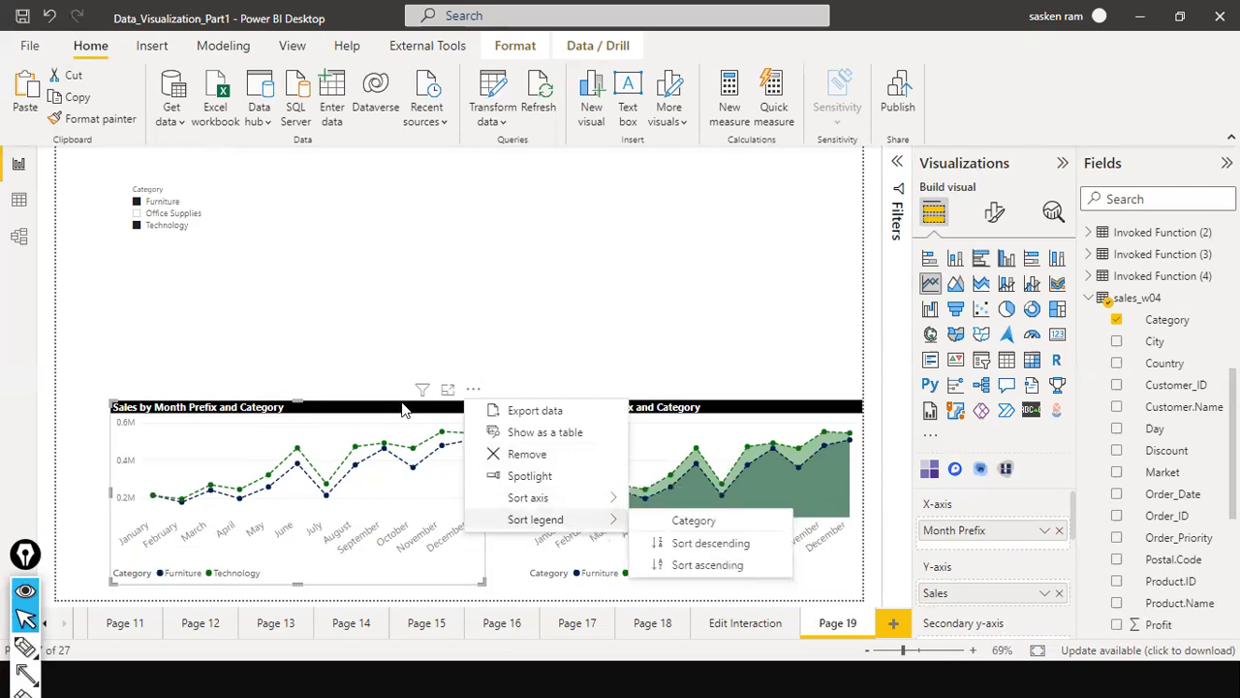
{"action": "left_click", "coordinate": [698, 308]}
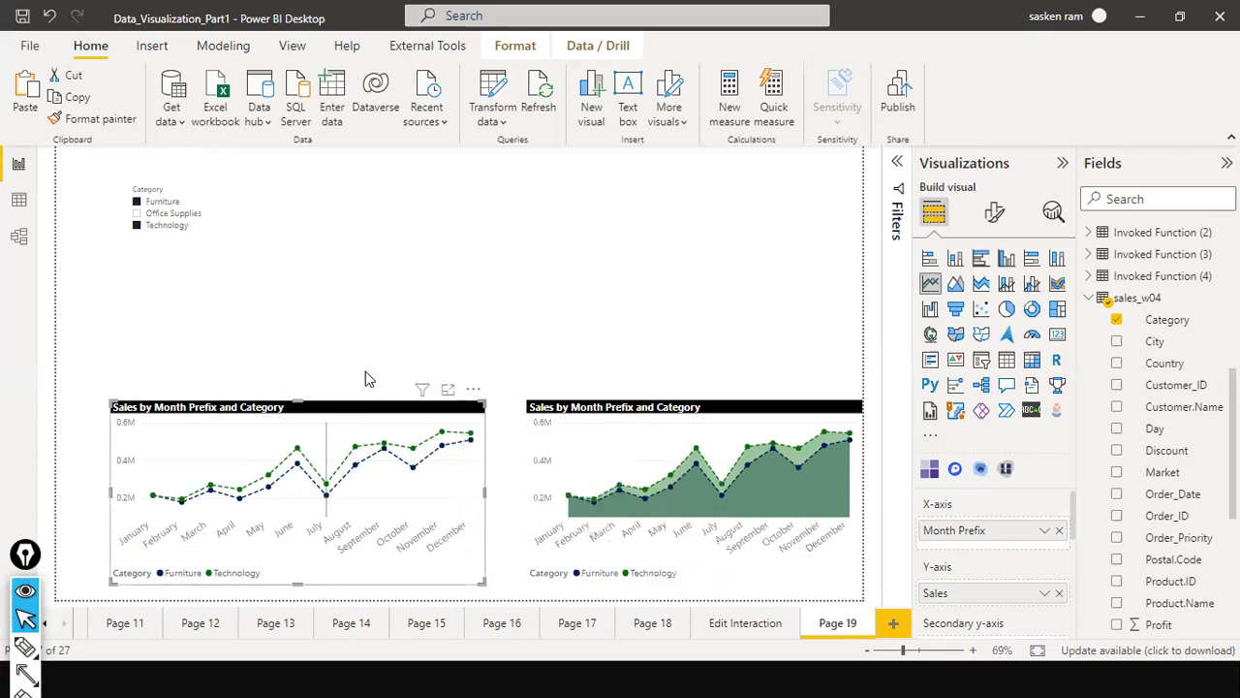
Step: Examine the line chart's field assignments, from X-axis and Y-axis through Secondary y-axis and Legend to Small multiples and Tooltips
{"action": "left_click", "coordinate": [284, 415]}
{"action": "left_click", "coordinate": [286, 417]}
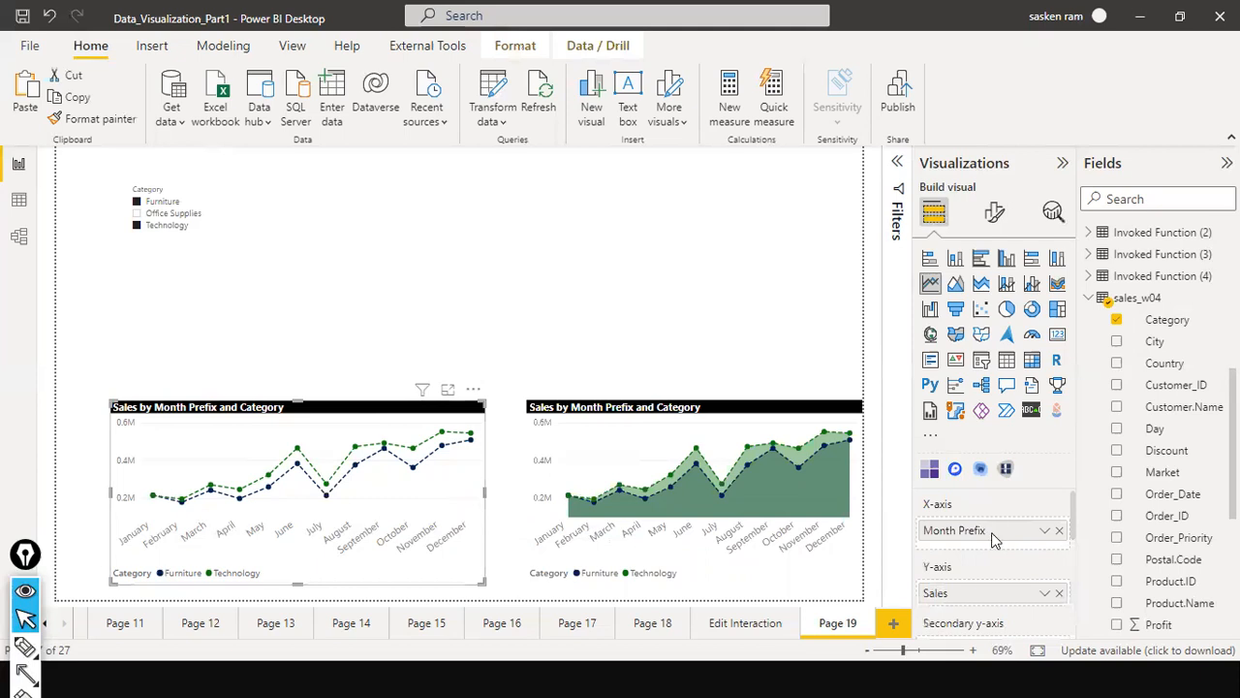
{"action": "scroll", "coordinate": [993, 540], "scroll_direction": "down", "scroll_amount": 1}
{"action": "scroll", "coordinate": [998, 537], "scroll_direction": "up", "scroll_amount": 1}
{"action": "key", "text": "ctrl+shift+a"}
{"action": "mouse_move", "coordinate": [863, 443]}
{"action": "left_mouse_down"}
{"action": "mouse_move", "coordinate": [932, 511]}
{"action": "mouse_move", "coordinate": [930, 589]}
{"action": "left_mouse_up"}
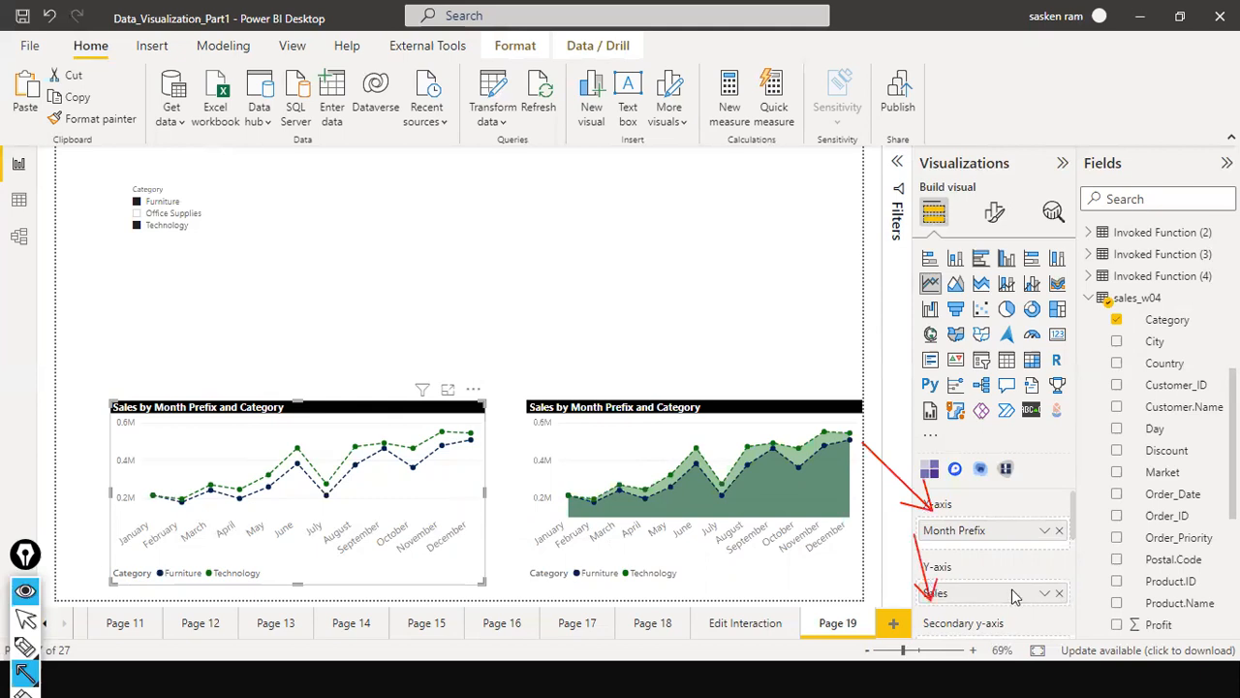
{"action": "key", "text": "ctrl+shift+2"}
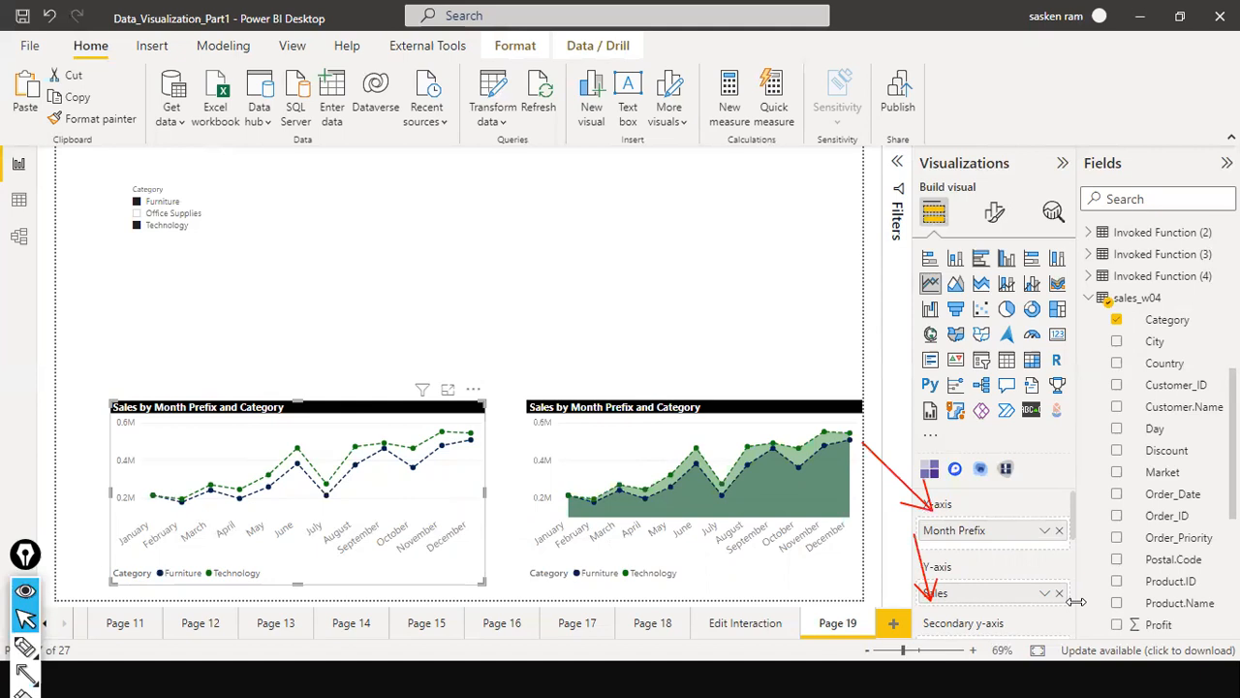
{"action": "scroll", "coordinate": [1074, 582], "scroll_direction": "down", "scroll_amount": 3}
{"action": "scroll", "coordinate": [1069, 475], "scroll_direction": "up", "scroll_amount": 3}
{"action": "scroll", "coordinate": [982, 579], "scroll_direction": "down", "scroll_amount": 3}
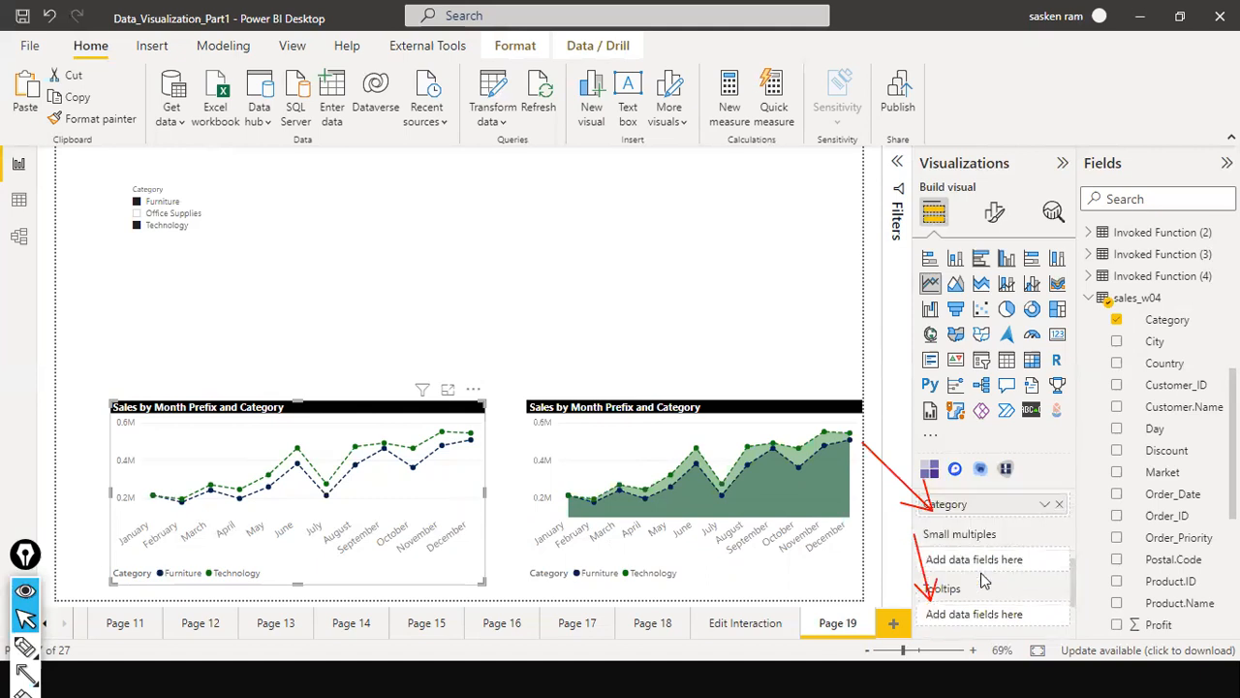
{"action": "scroll", "coordinate": [982, 579], "scroll_direction": "up", "scroll_amount": 3}
{"action": "scroll", "coordinate": [982, 579], "scroll_direction": "up", "scroll_amount": 1}
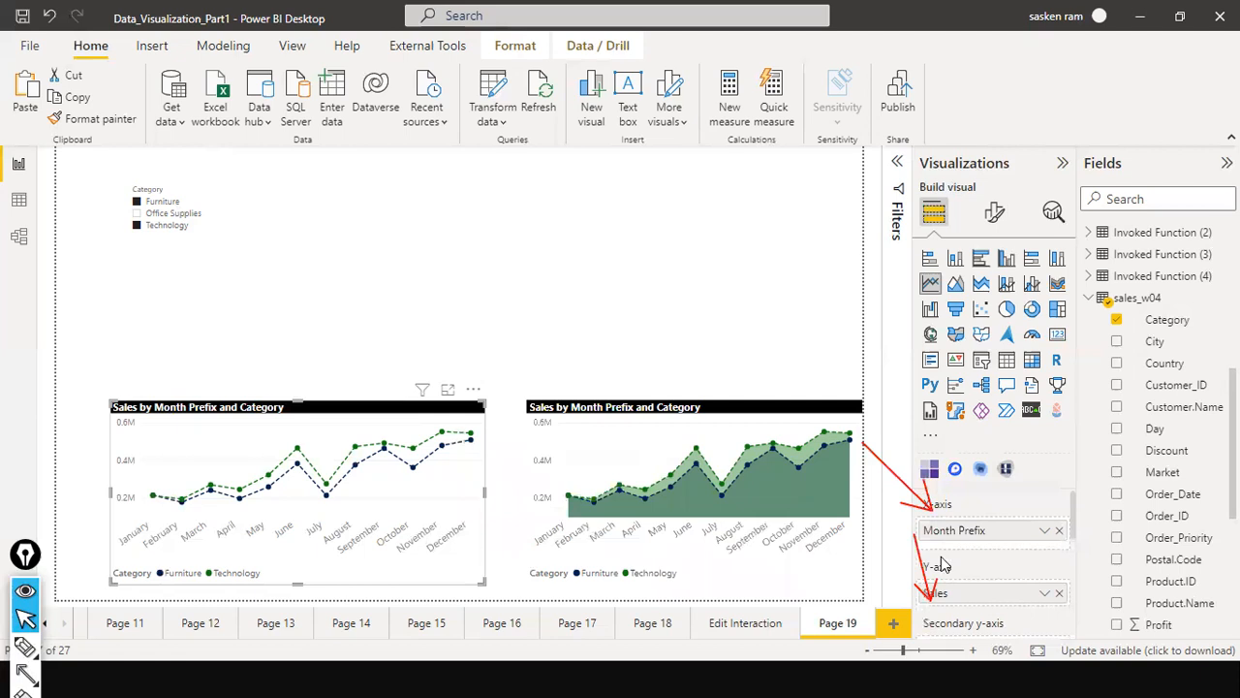
{"action": "scroll", "coordinate": [1054, 568], "scroll_direction": "down", "scroll_amount": 1}
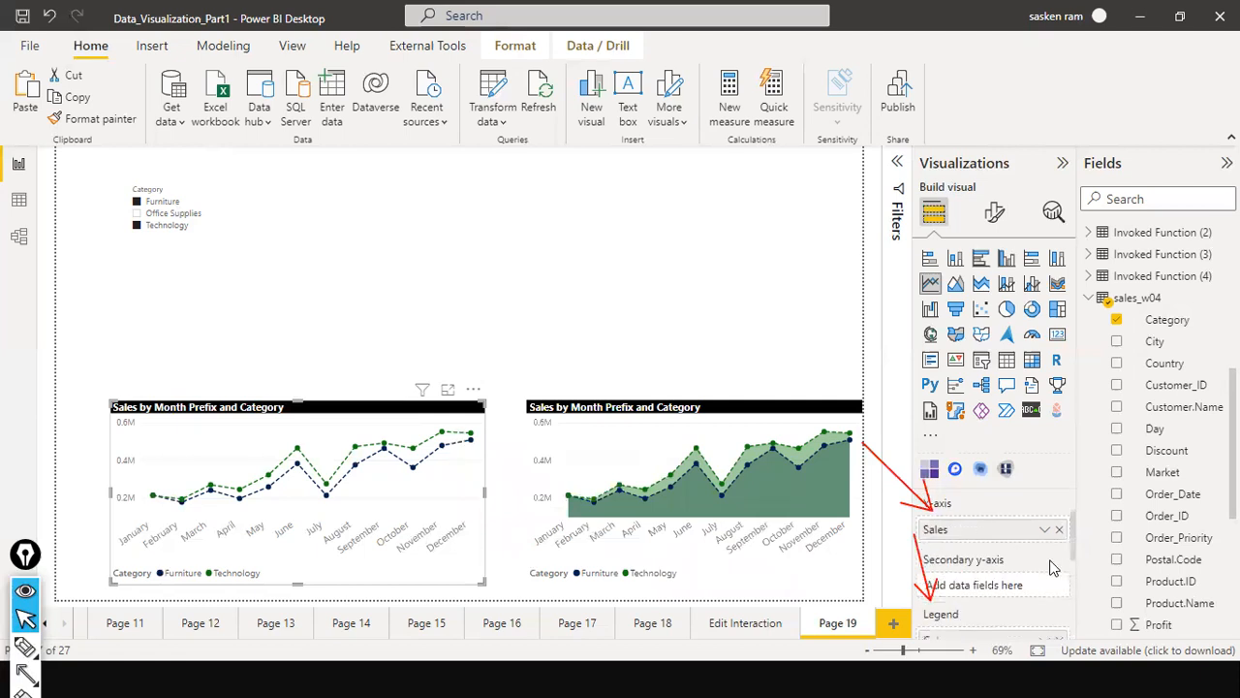
{"action": "scroll", "coordinate": [1055, 568], "scroll_direction": "down", "scroll_amount": 1}
{"action": "scroll", "coordinate": [1054, 568], "scroll_direction": "up", "scroll_amount": 2}
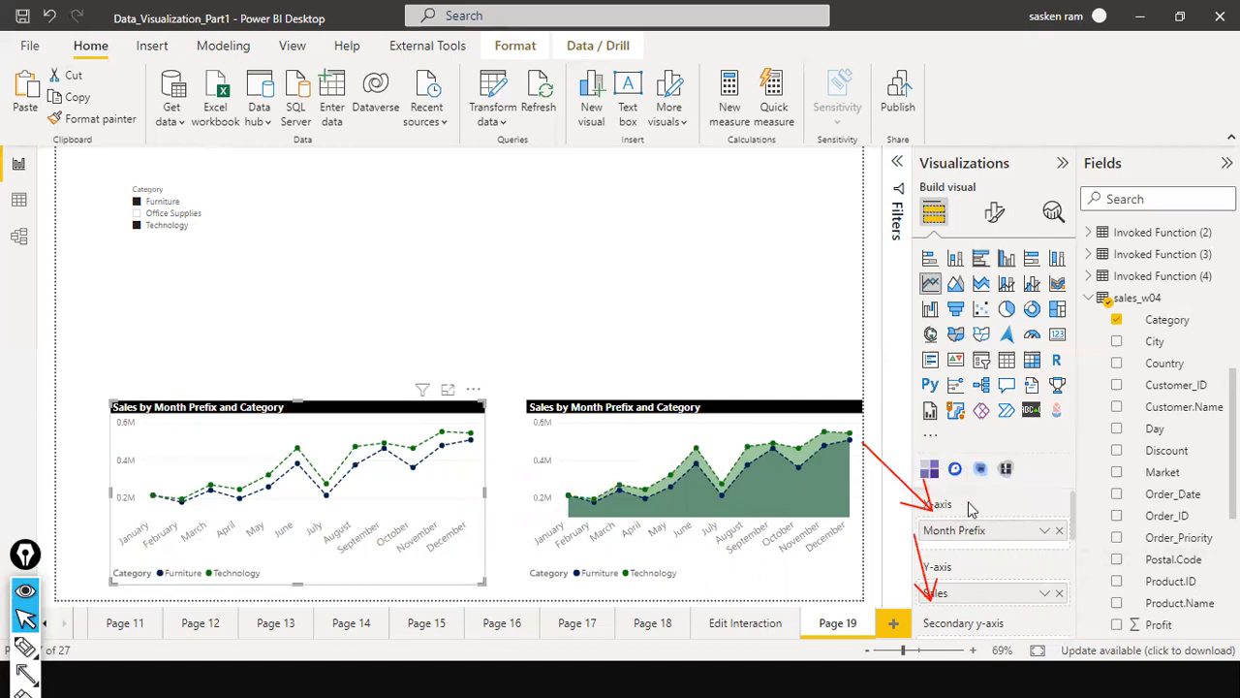
{"action": "left_click", "coordinate": [528, 335]}
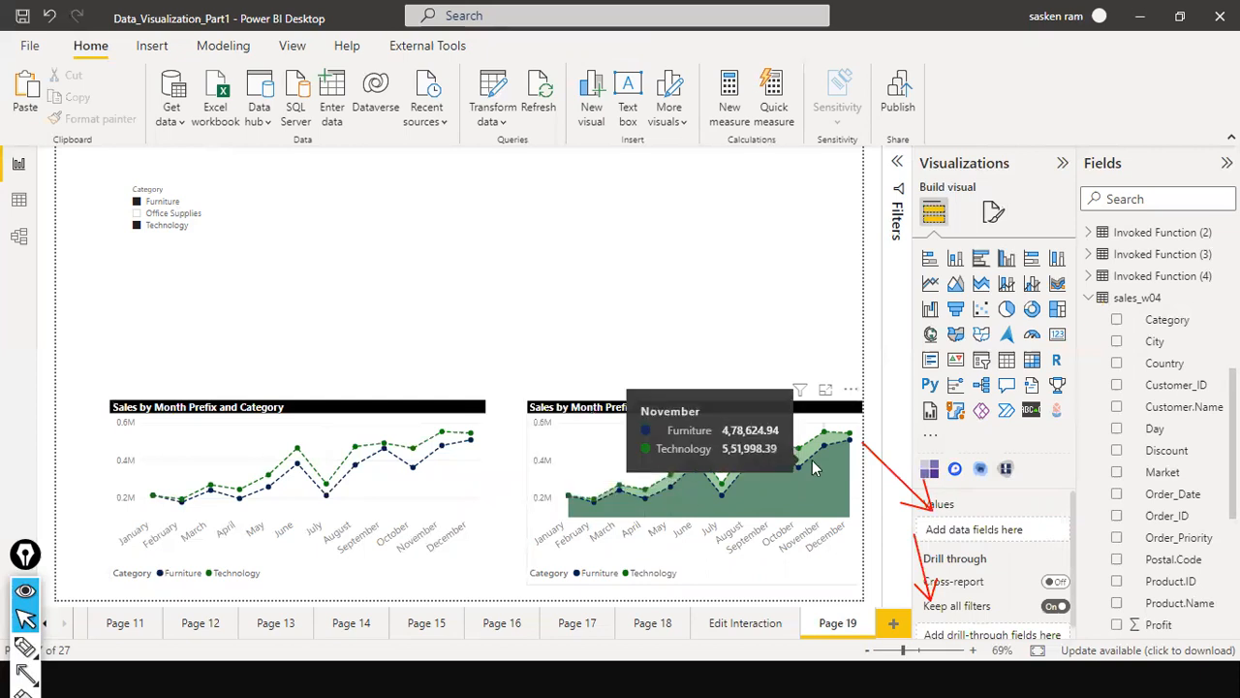
{"action": "left_click", "coordinate": [981, 284]}
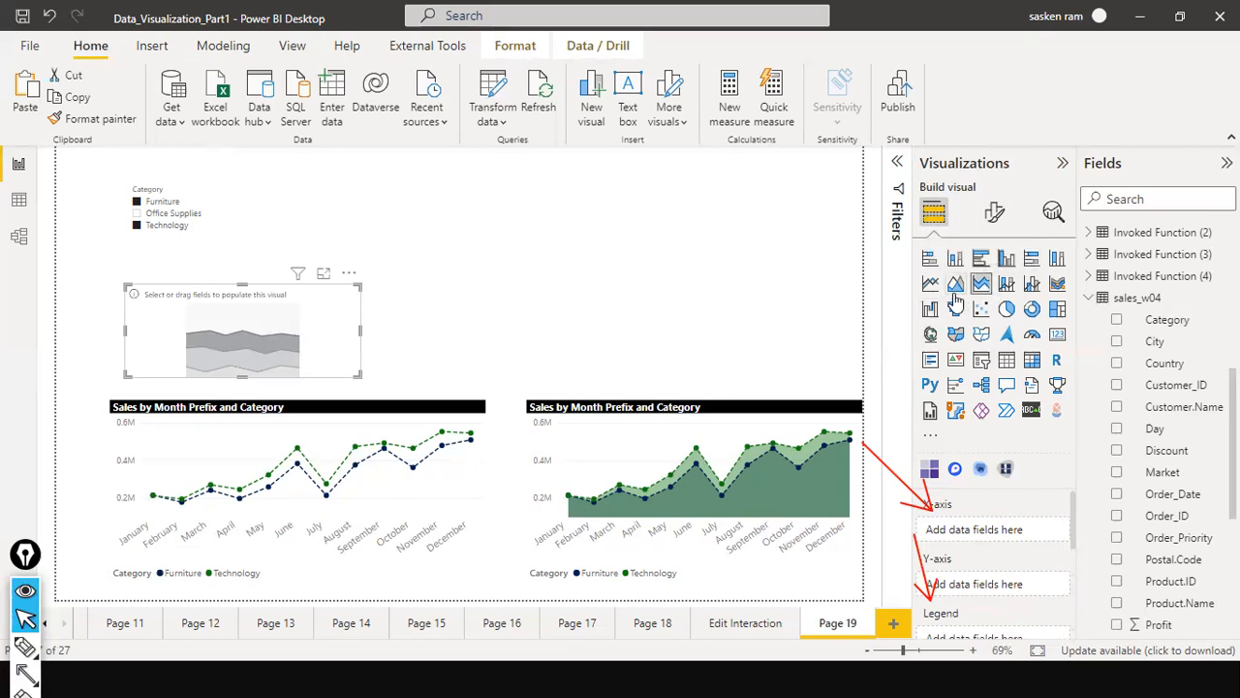
{"action": "left_click", "coordinate": [955, 287]}
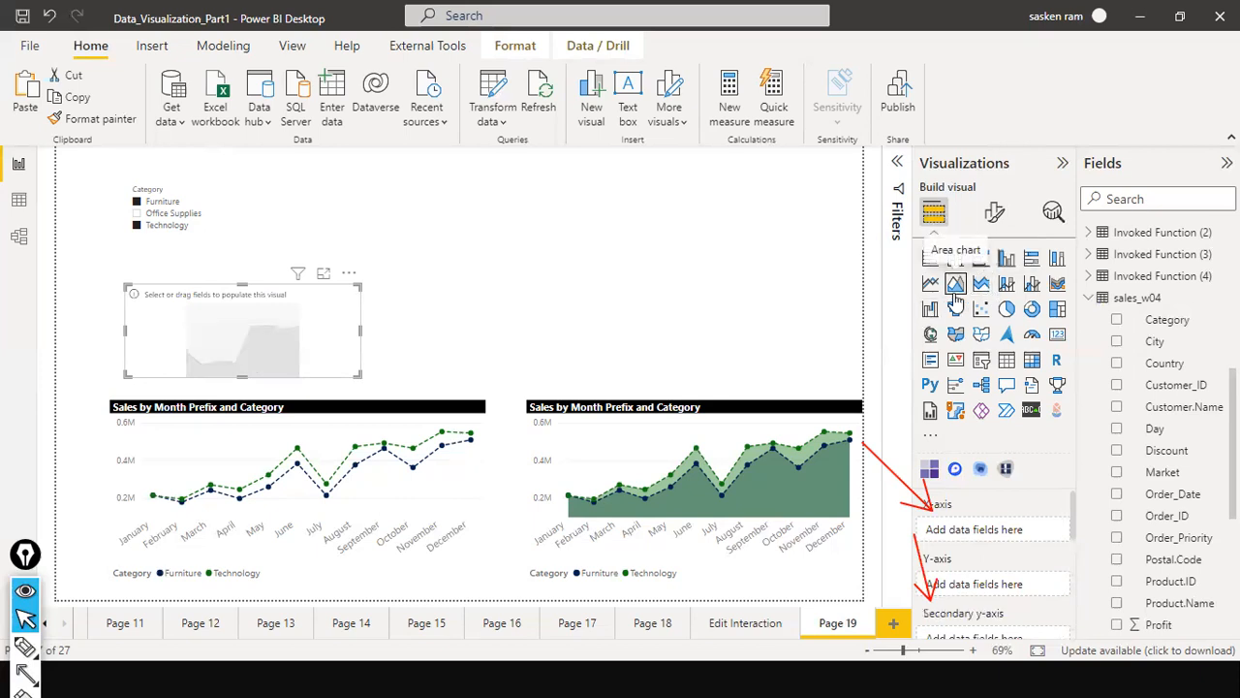
{"action": "left_click", "coordinate": [350, 274]}
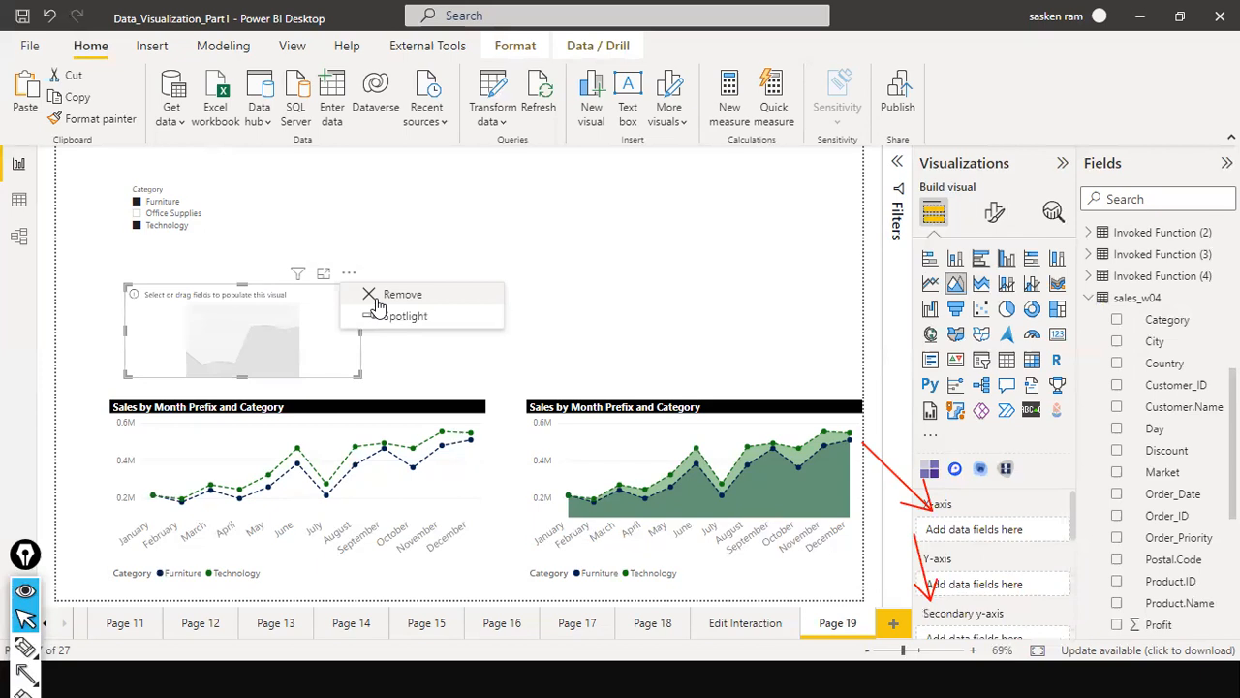
Step: Convert the area chart to a stacked area chart, switching back once to the plain area chart to compare
{"action": "left_click", "coordinate": [631, 419]}
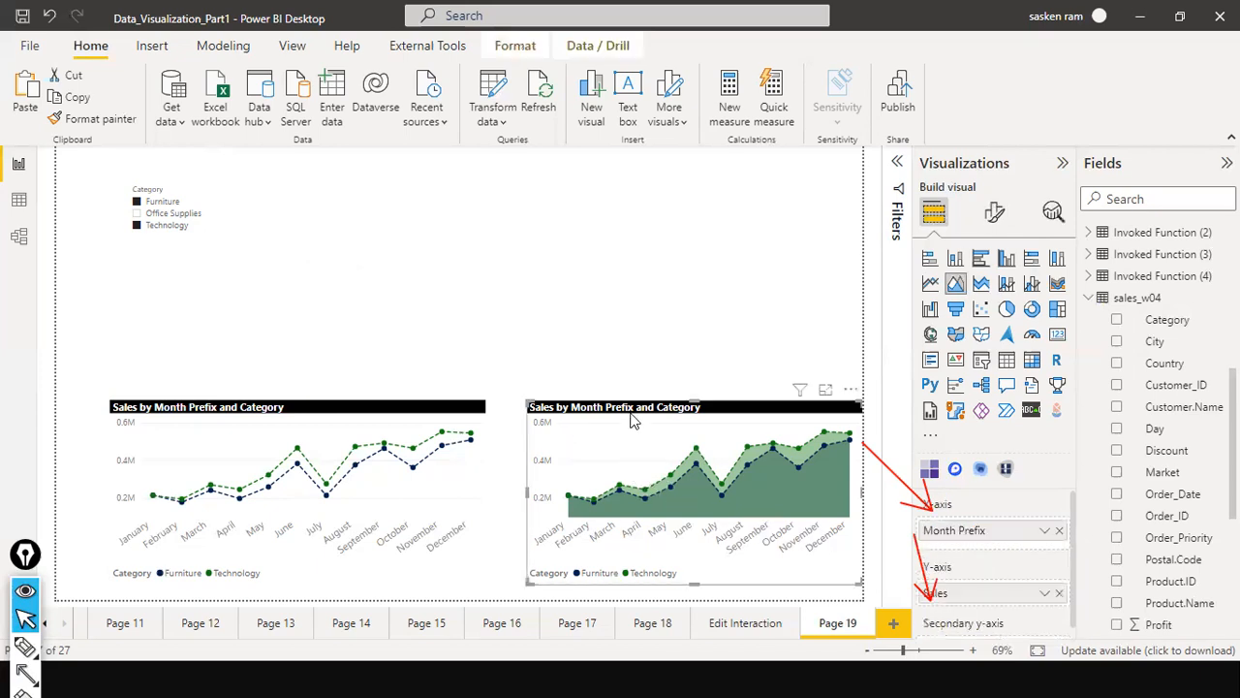
{"action": "left_click", "coordinate": [981, 284]}
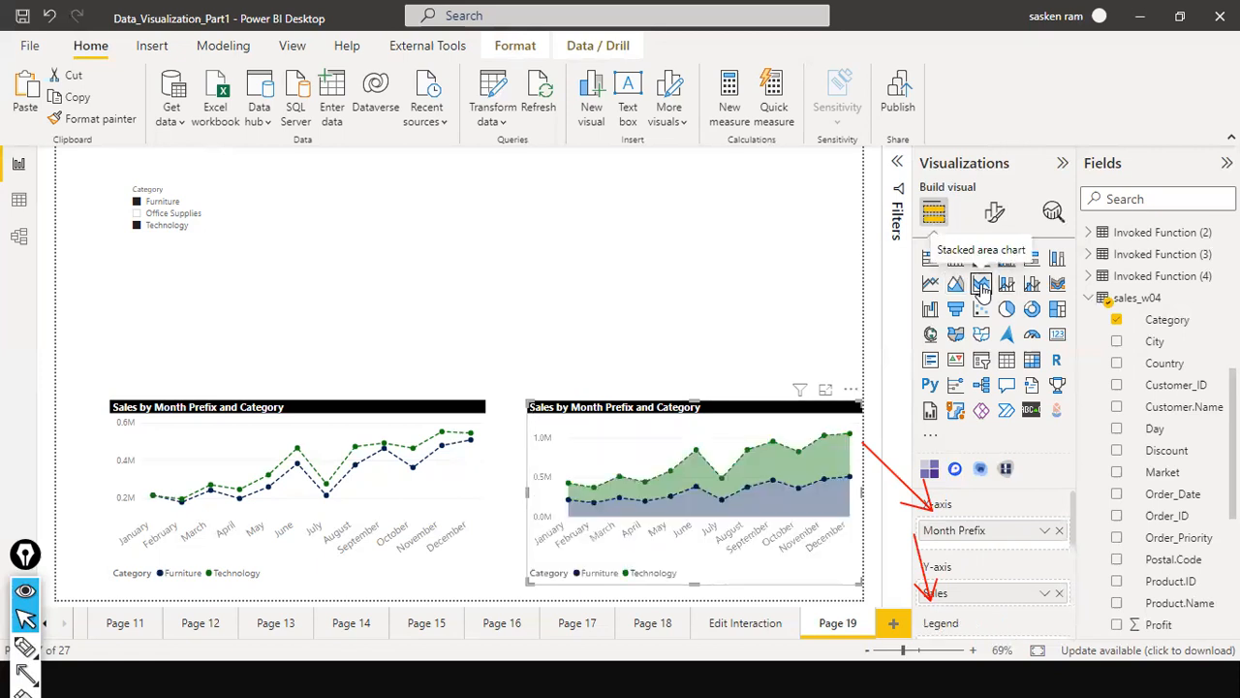
{"action": "left_click", "coordinate": [955, 283]}
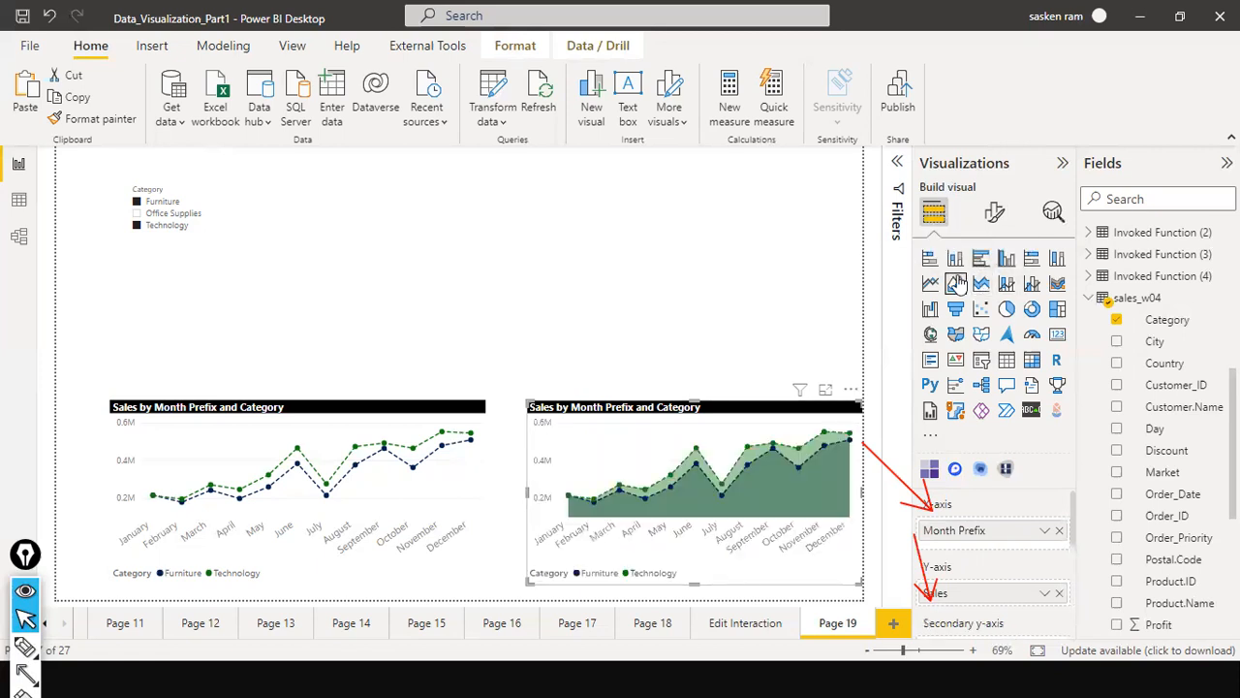
{"action": "left_click", "coordinate": [981, 284]}
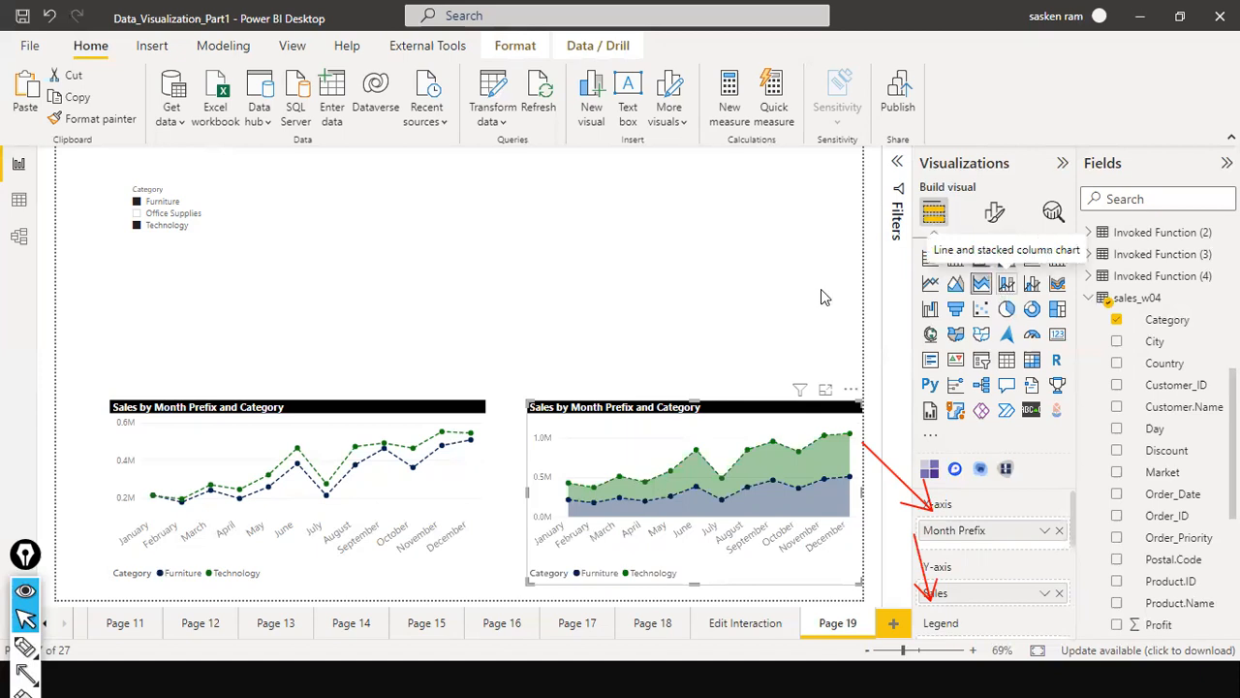
{"action": "left_click", "coordinate": [579, 328]}
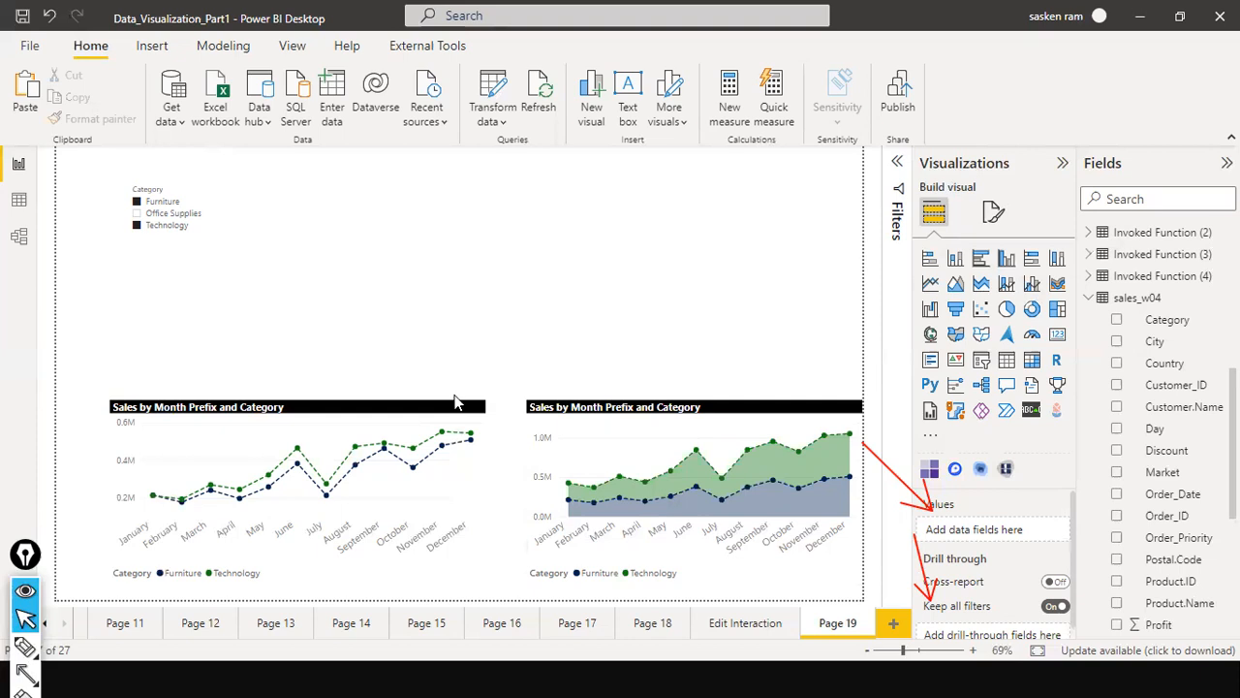
Step: Place the line chart directly above the stacked area chart, align their edges, and tighten the gap between them
{"action": "left_click_drag", "start_coordinate": [390, 414], "coordinate": [731, 183]}
{"action": "left_click_drag", "start_coordinate": [797, 131], "coordinate": [797, 185]}
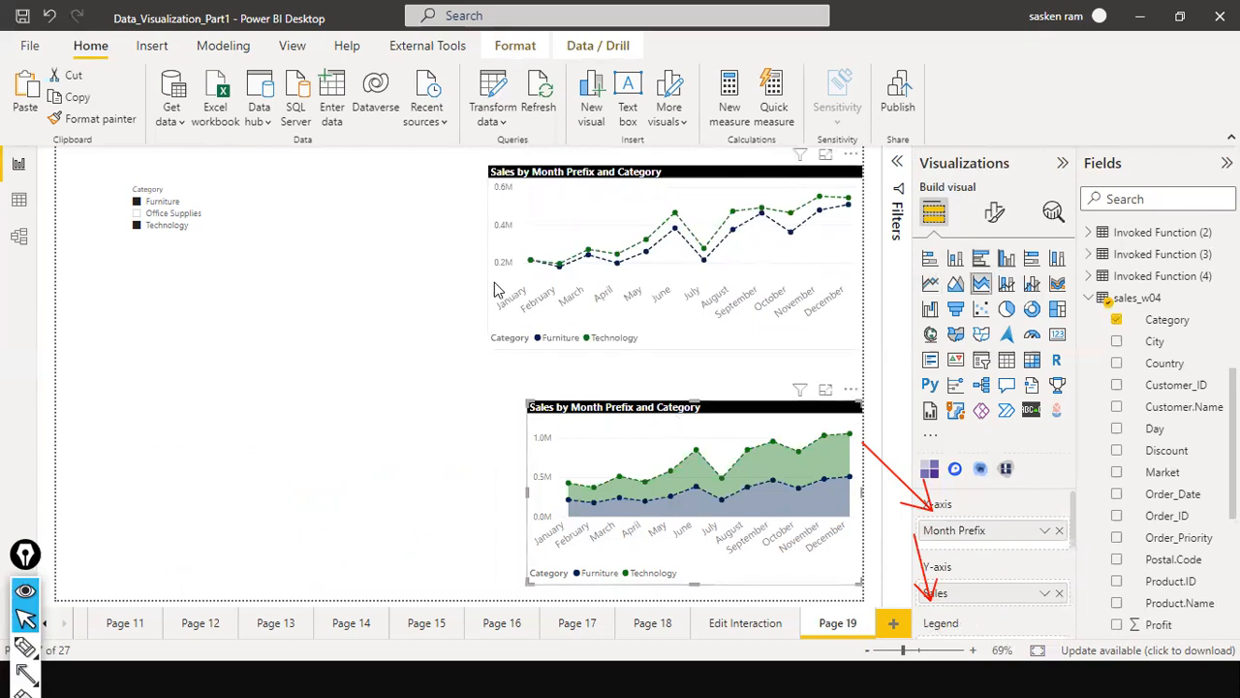
{"action": "left_click_drag", "start_coordinate": [493, 265], "coordinate": [531, 267]}
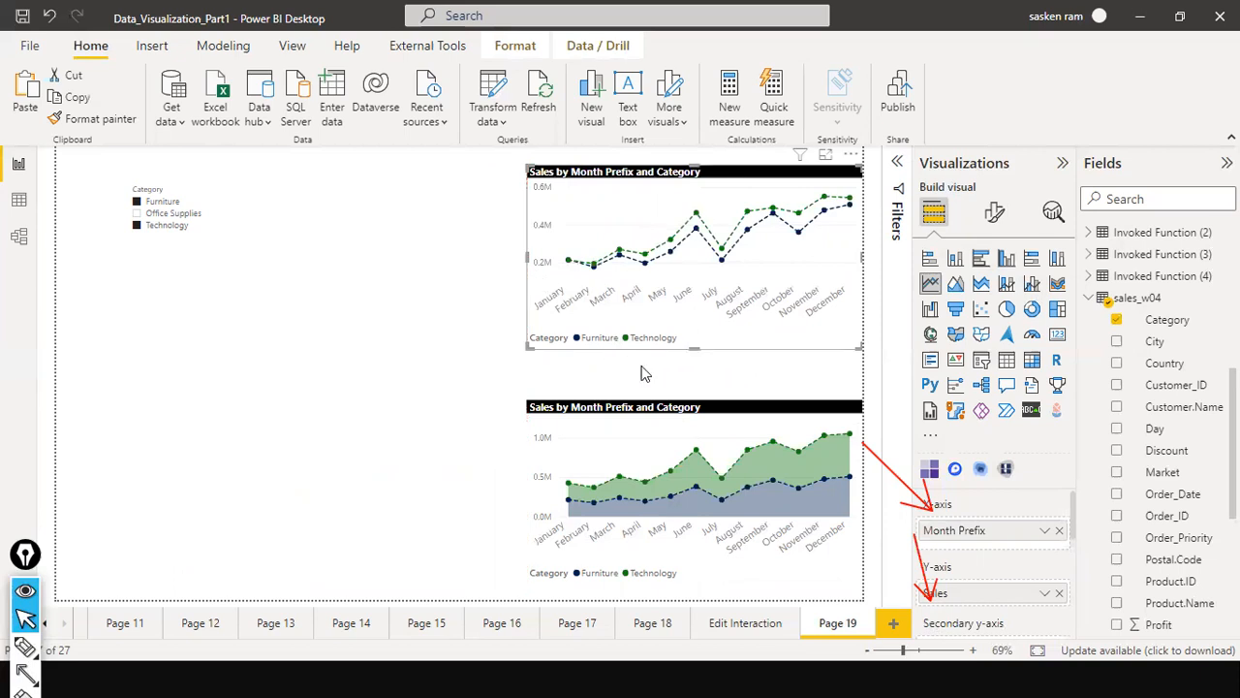
{"action": "mouse_move", "coordinate": [699, 437]}
{"action": "left_mouse_down"}
{"action": "mouse_move", "coordinate": [694, 390]}
{"action": "mouse_move", "coordinate": [700, 421]}
{"action": "left_mouse_up"}
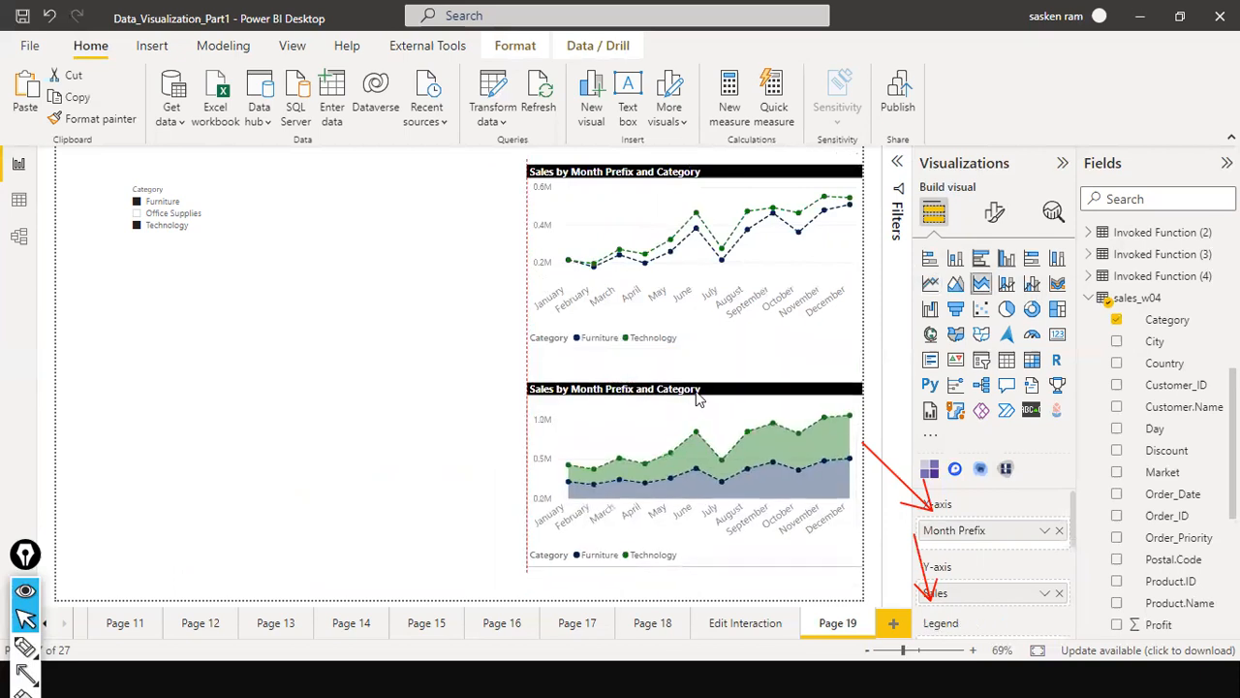
{"action": "left_click", "coordinate": [503, 348]}
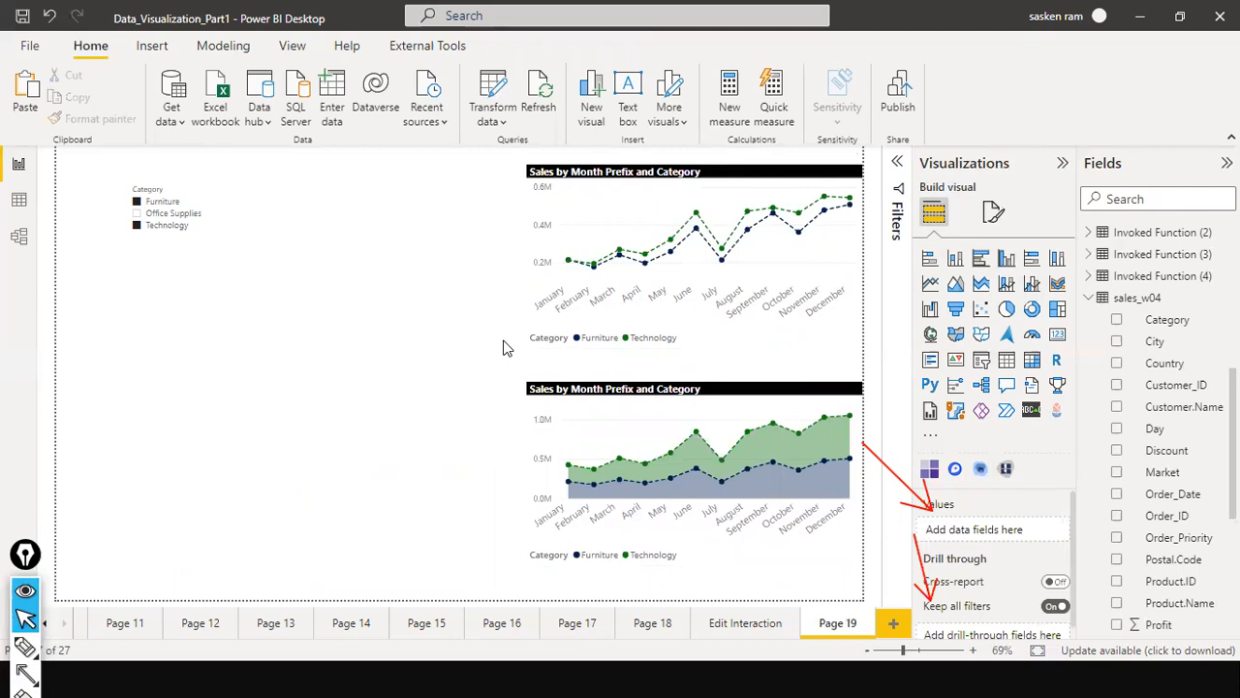
Step: Insert a stacked column chart below the Category slicer, with Category on the X-axis and Sales on the Y-axis
{"action": "left_click", "coordinate": [955, 262]}
{"action": "left_click_drag", "start_coordinate": [242, 409], "coordinate": [230, 491]}
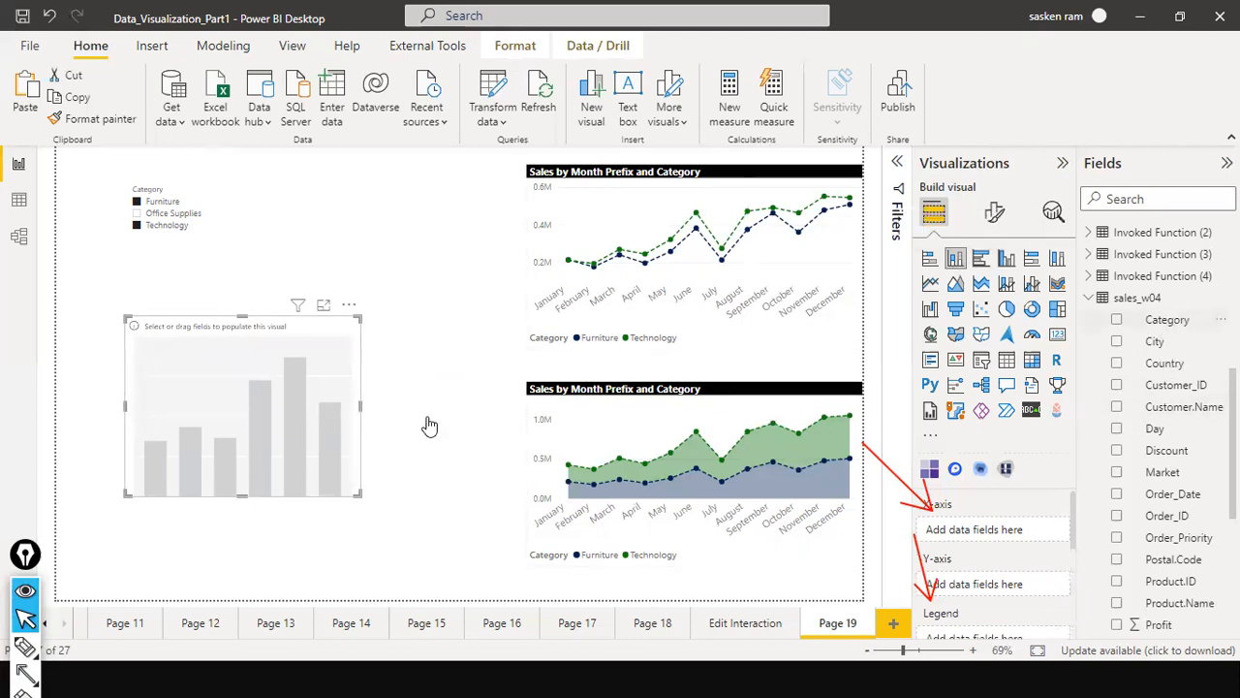
{"action": "left_click", "coordinate": [1149, 328]}
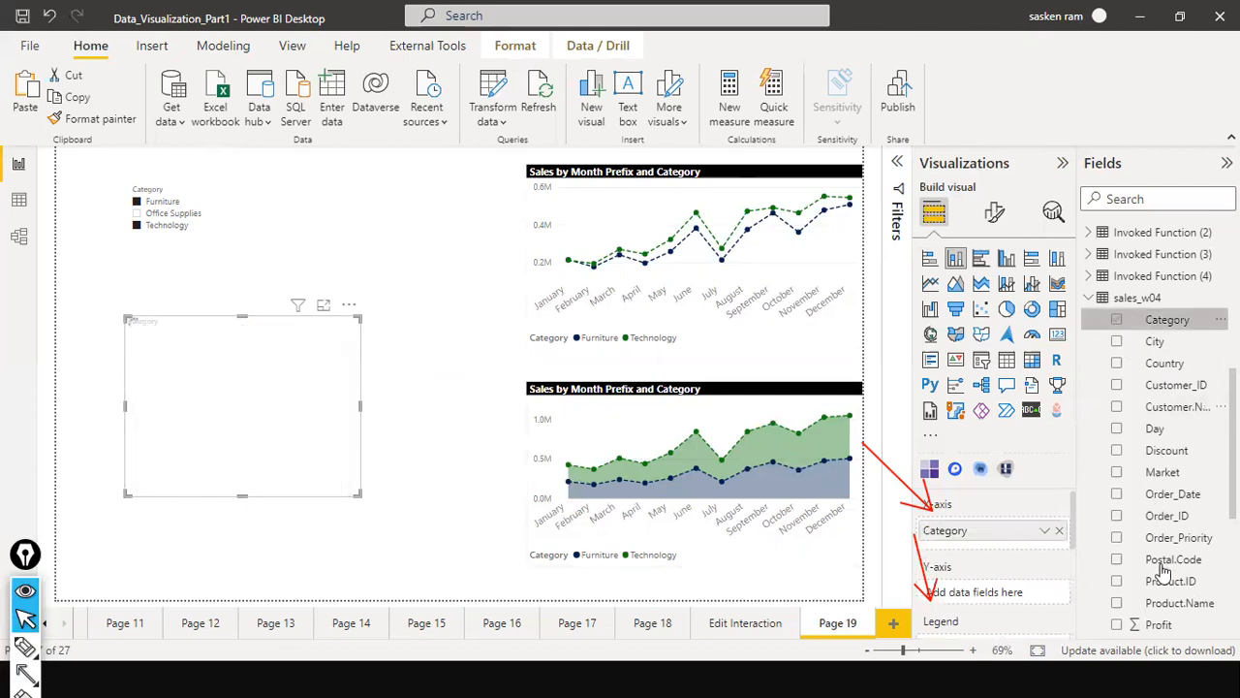
{"action": "scroll", "coordinate": [1161, 577], "scroll_direction": "down", "scroll_amount": 6}
{"action": "scroll", "coordinate": [1149, 577], "scroll_direction": "up", "scroll_amount": 5}
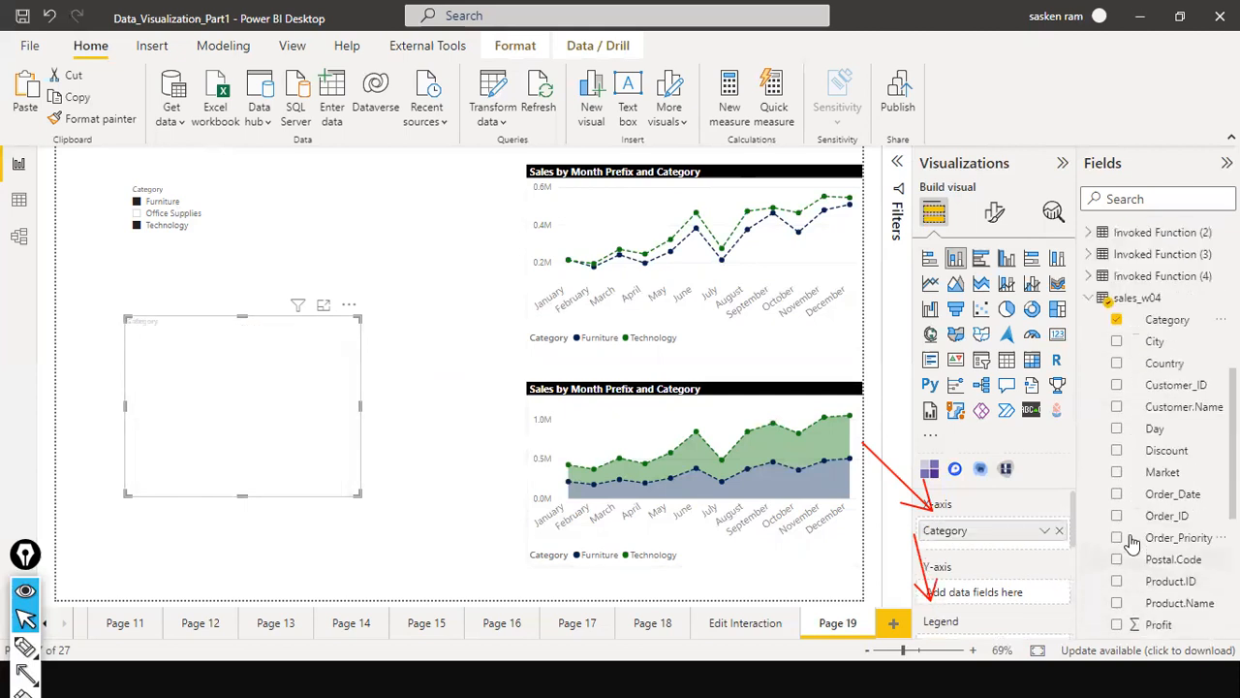
{"action": "scroll", "coordinate": [1143, 581], "scroll_direction": "down", "scroll_amount": 4}
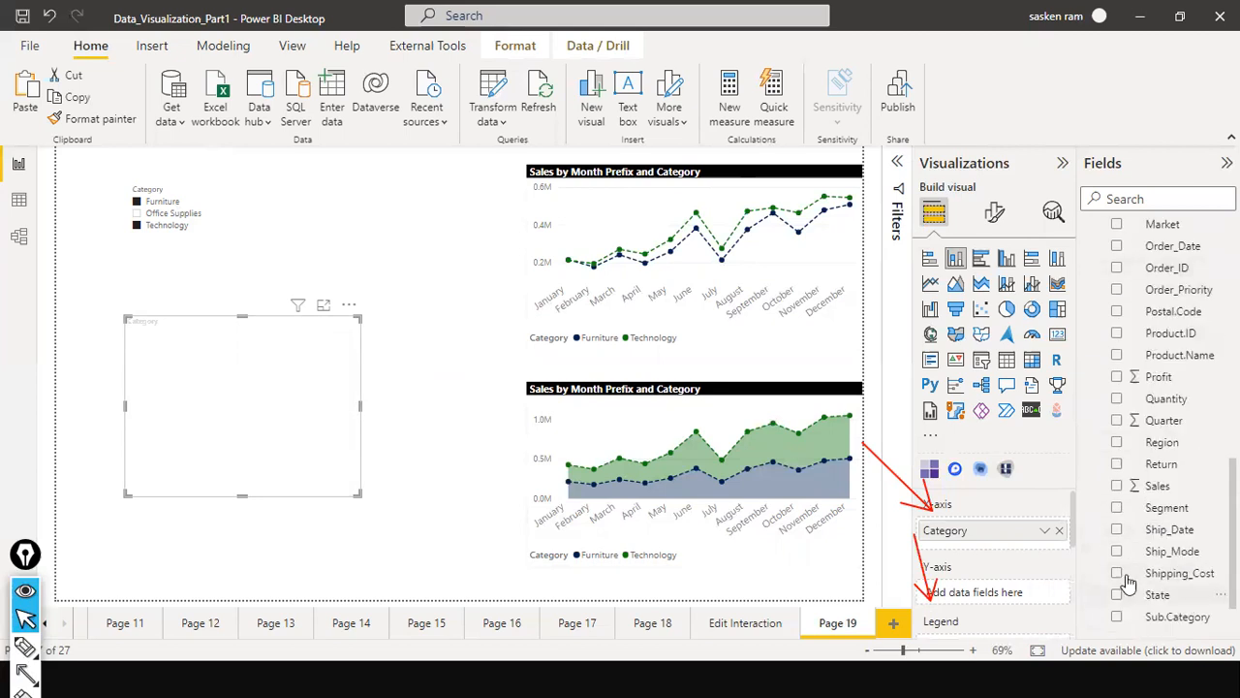
{"action": "left_click", "coordinate": [1116, 487]}
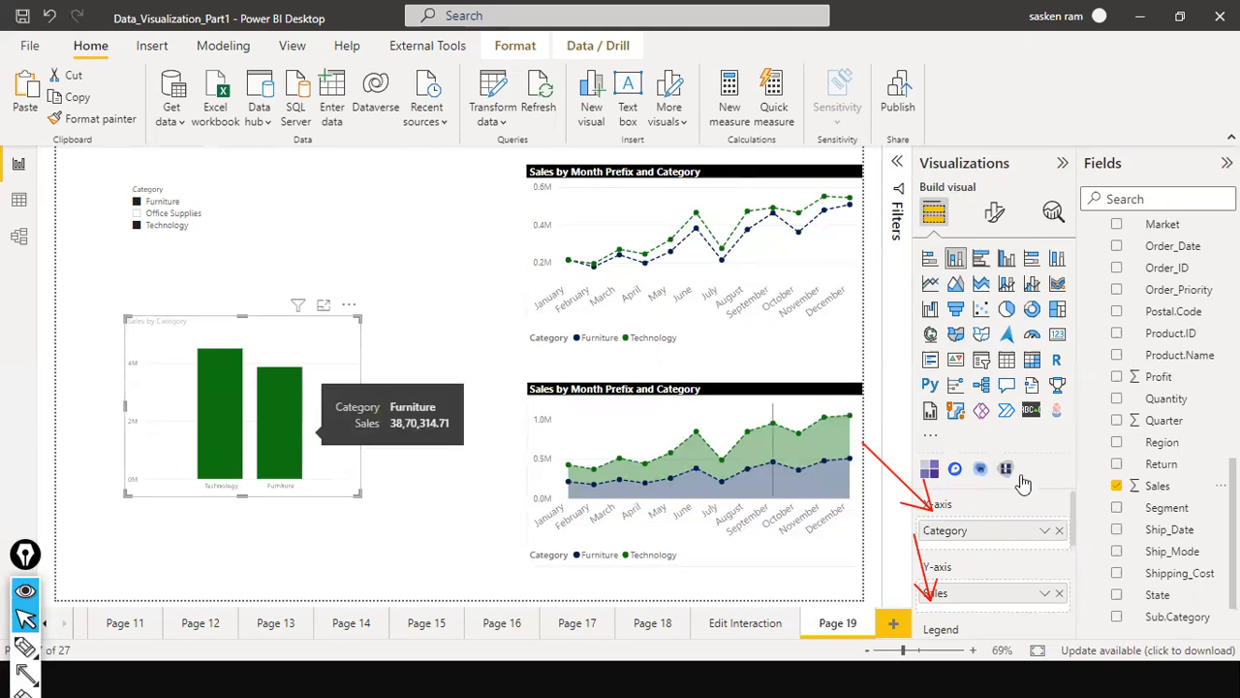
Step: Add Segment as the stacked column chart's legend and widen the chart
{"action": "scroll", "coordinate": [1137, 490], "scroll_direction": "down", "scroll_amount": 2}
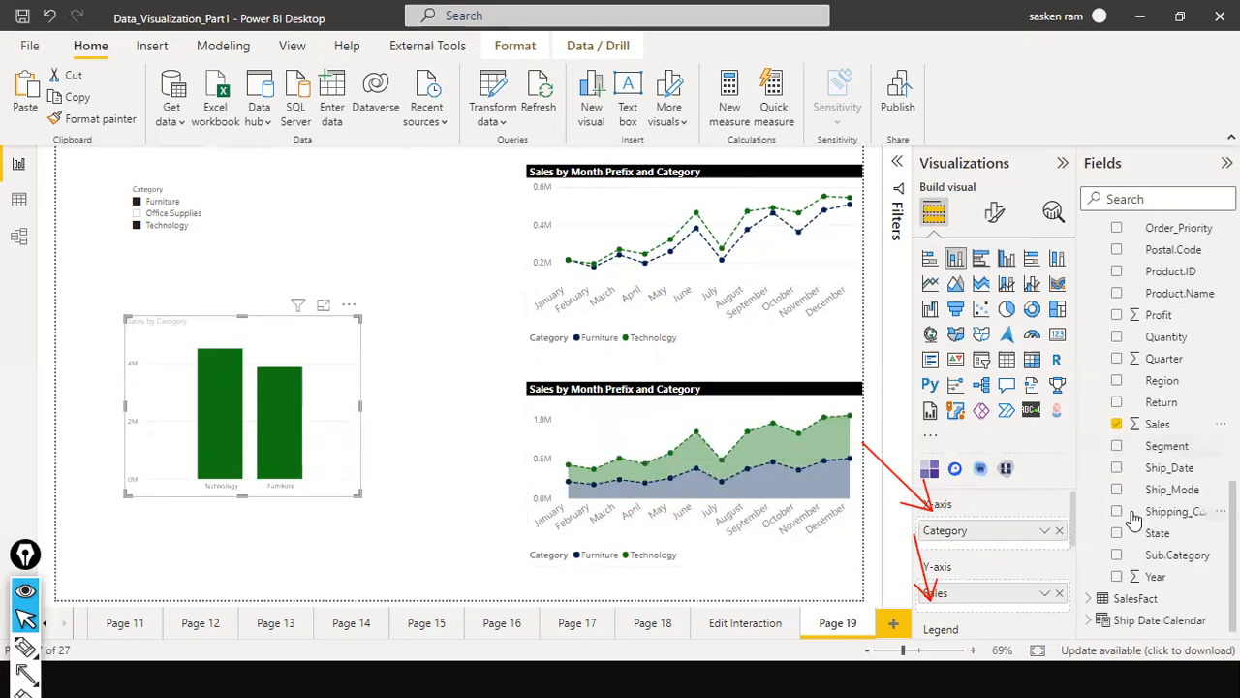
{"action": "scroll", "coordinate": [1008, 578], "scroll_direction": "down", "scroll_amount": 1}
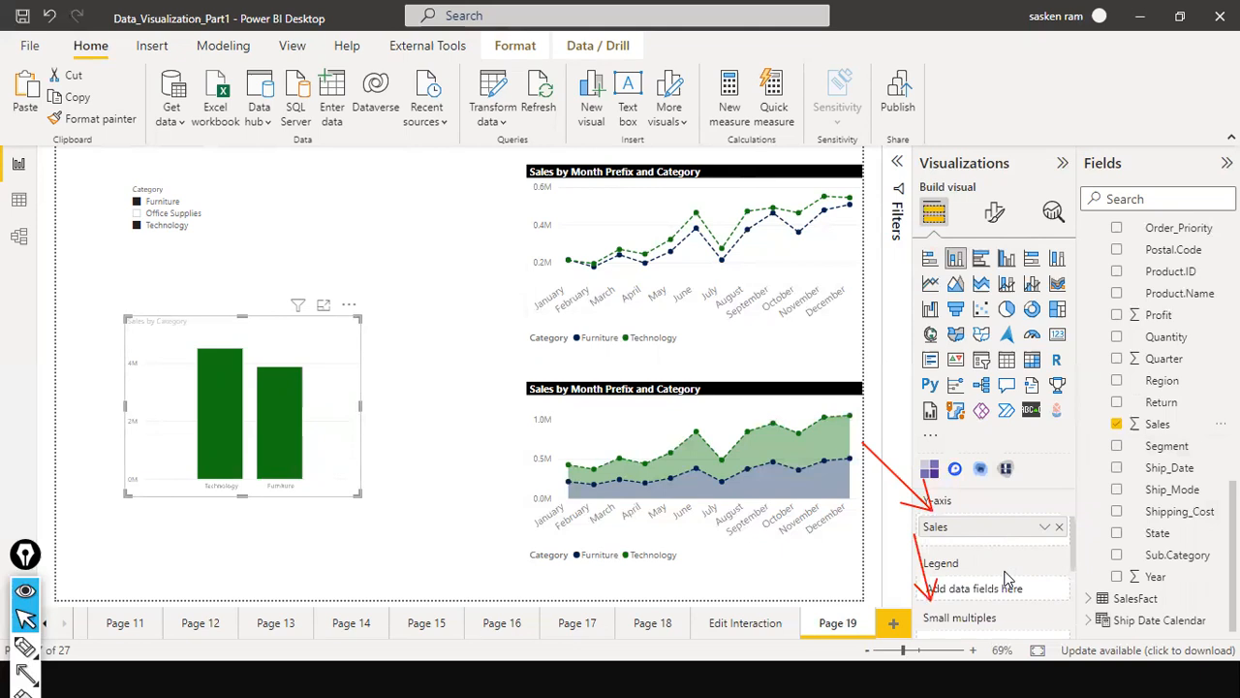
{"action": "scroll", "coordinate": [1211, 509], "scroll_direction": "up", "scroll_amount": 2}
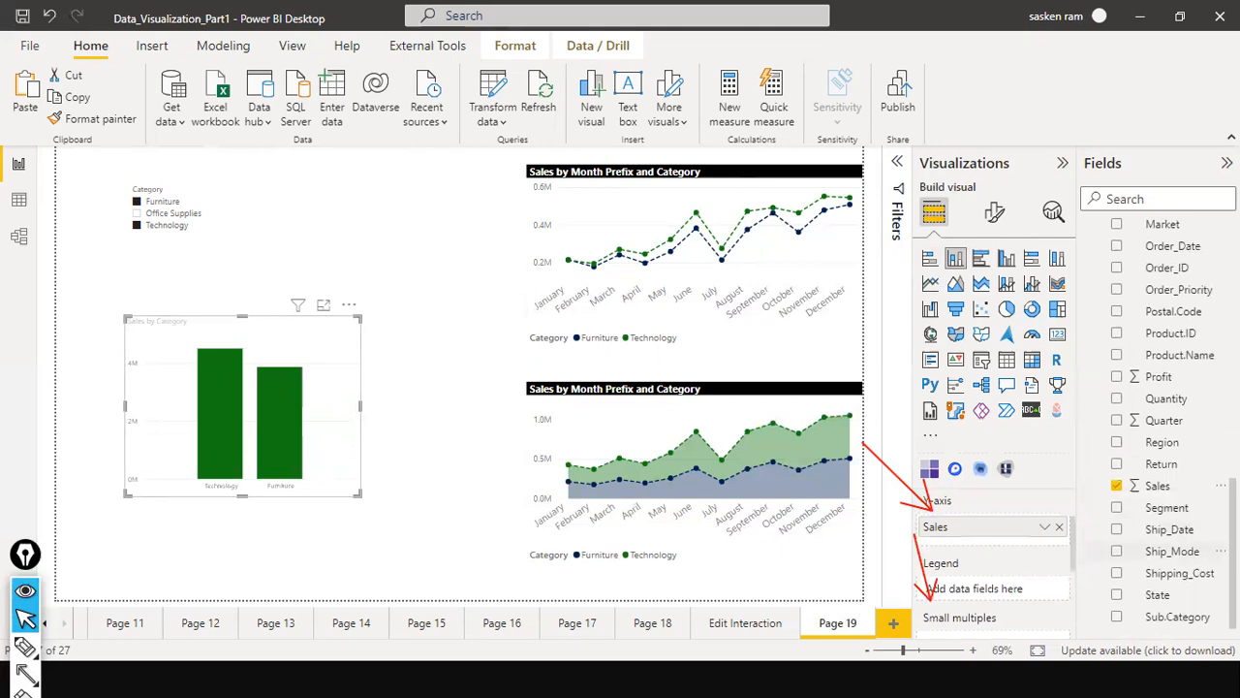
{"action": "left_click", "coordinate": [1116, 508]}
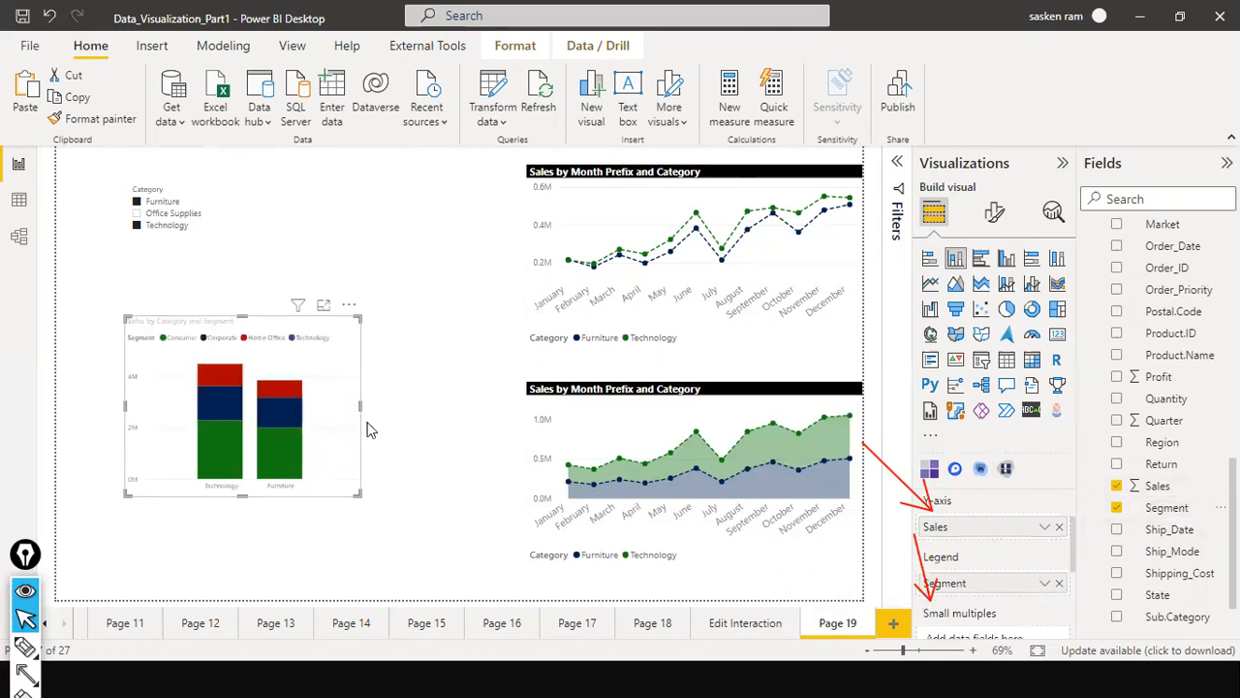
{"action": "left_click_drag", "start_coordinate": [360, 408], "coordinate": [436, 420]}
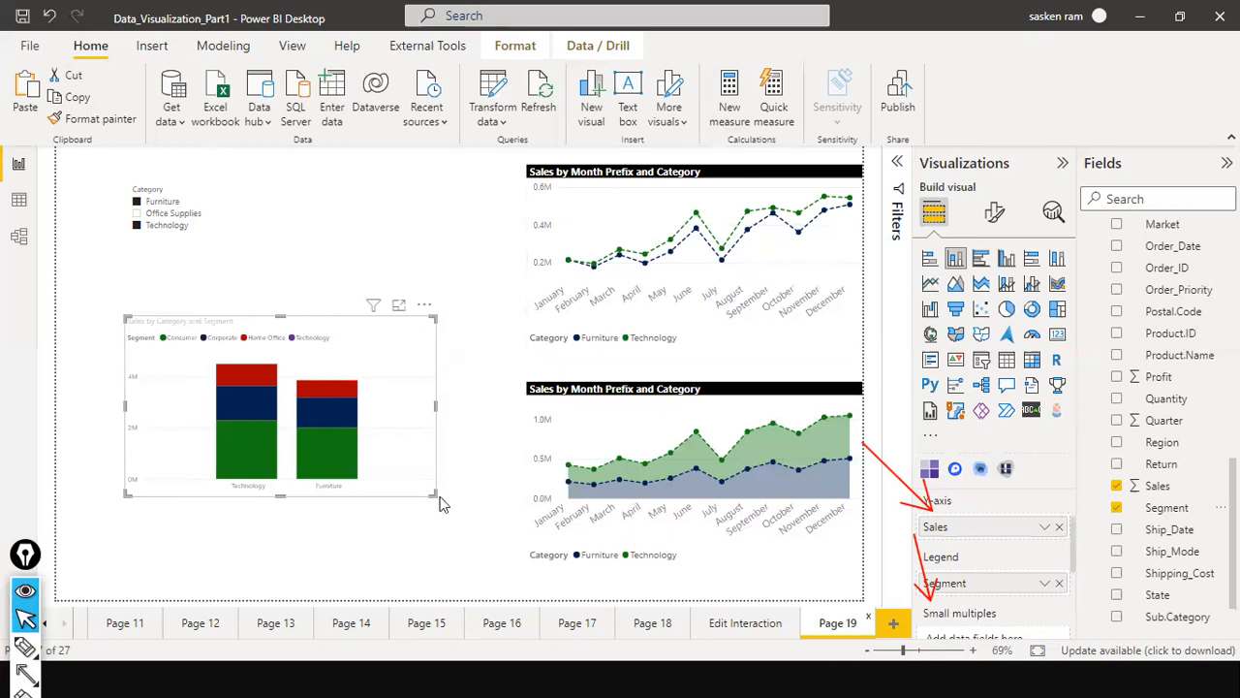
Step: Move the stacked column chart to the bottom of the page and place a copy of it above
{"action": "mouse_move", "coordinate": [242, 472]}
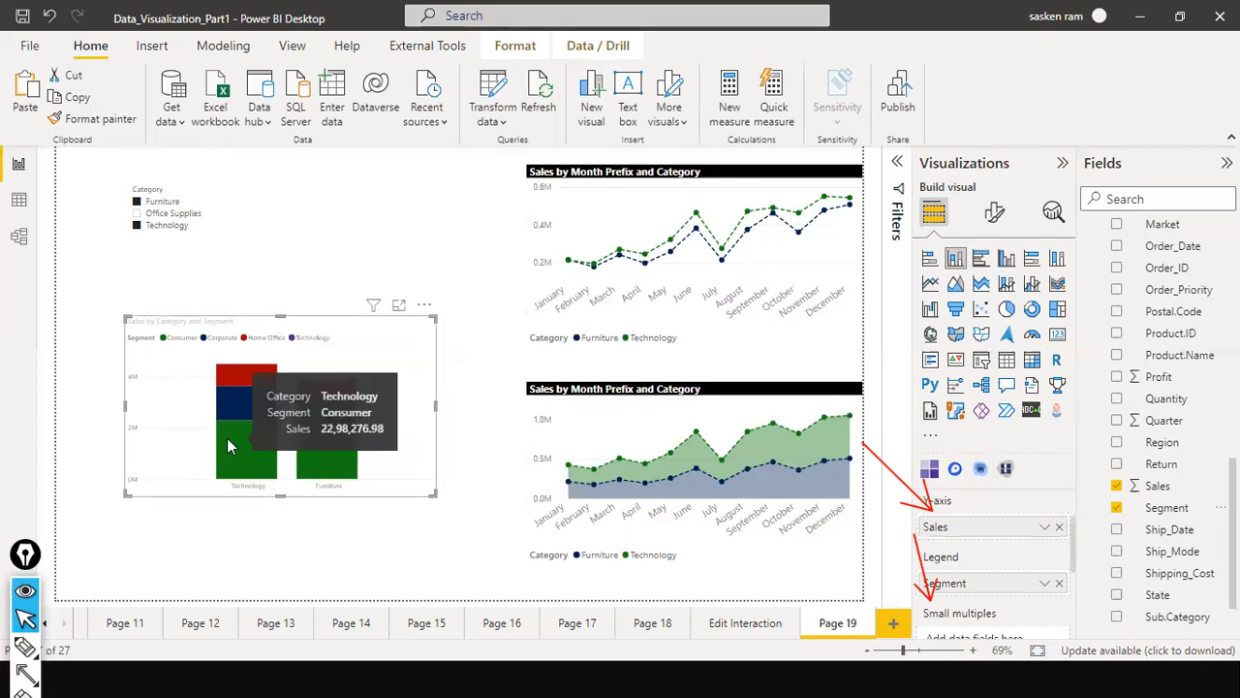
{"action": "mouse_move", "coordinate": [650, 234]}
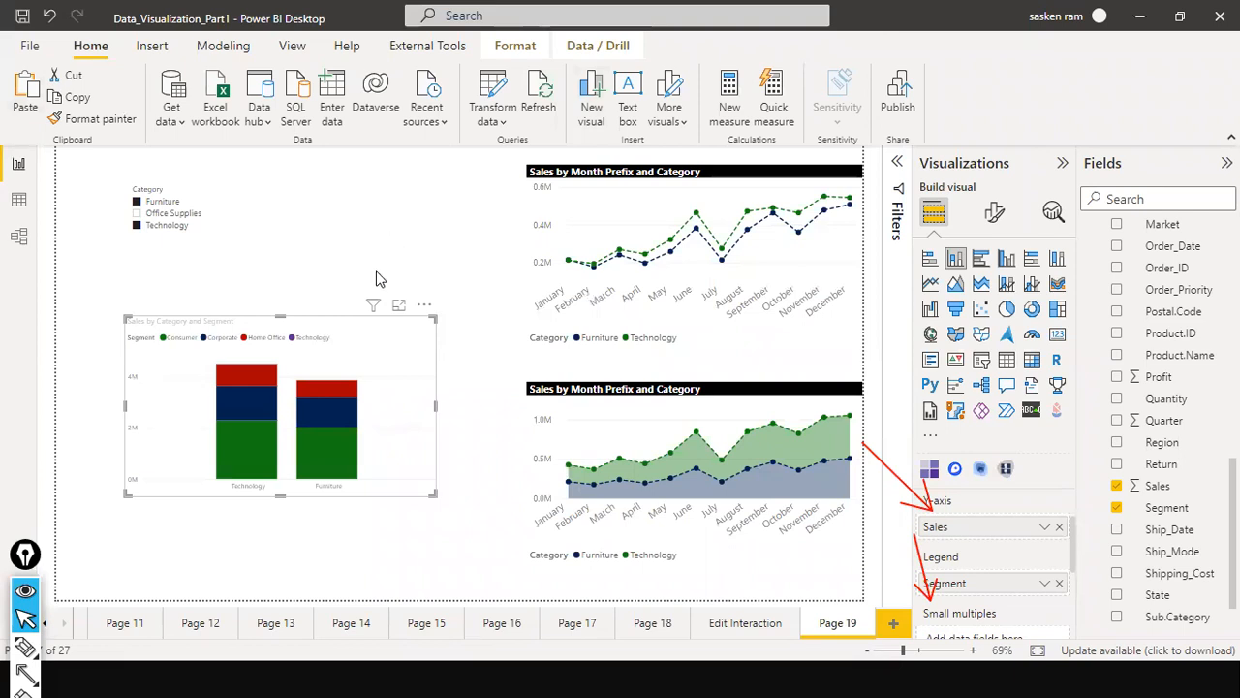
{"action": "left_click", "coordinate": [384, 308]}
{"action": "left_click_drag", "start_coordinate": [371, 366], "coordinate": [385, 459]}
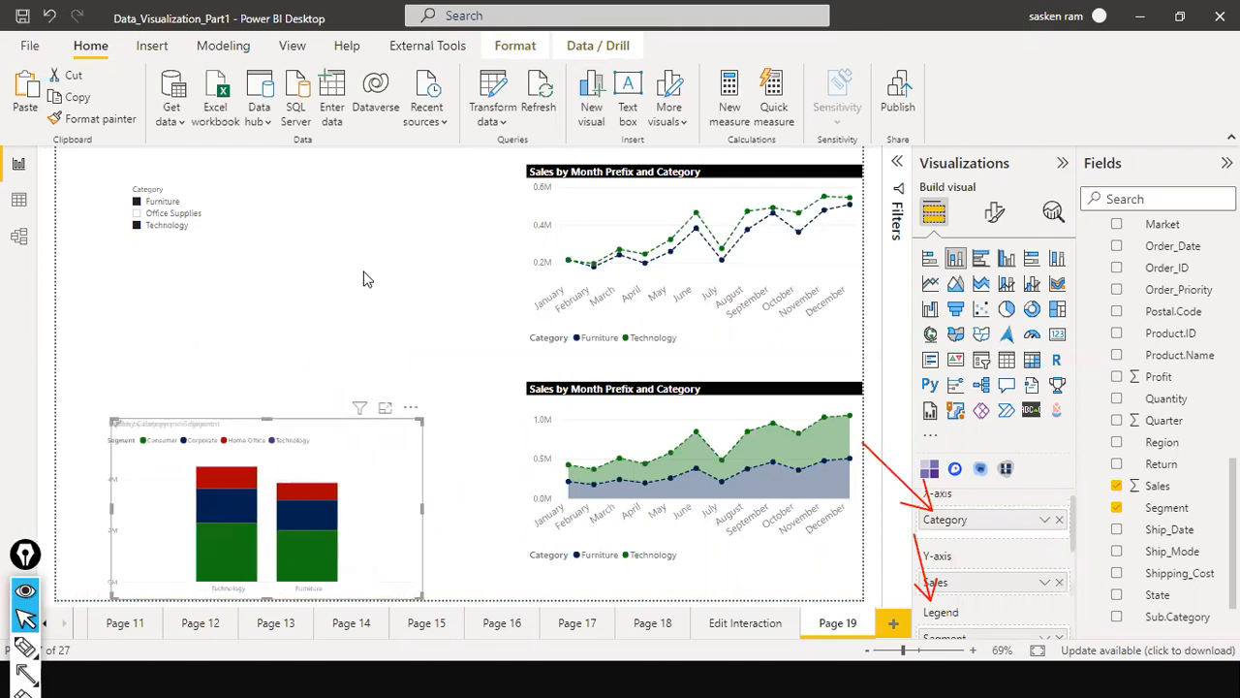
{"action": "left_click_drag", "start_coordinate": [294, 284], "coordinate": [407, 294]}
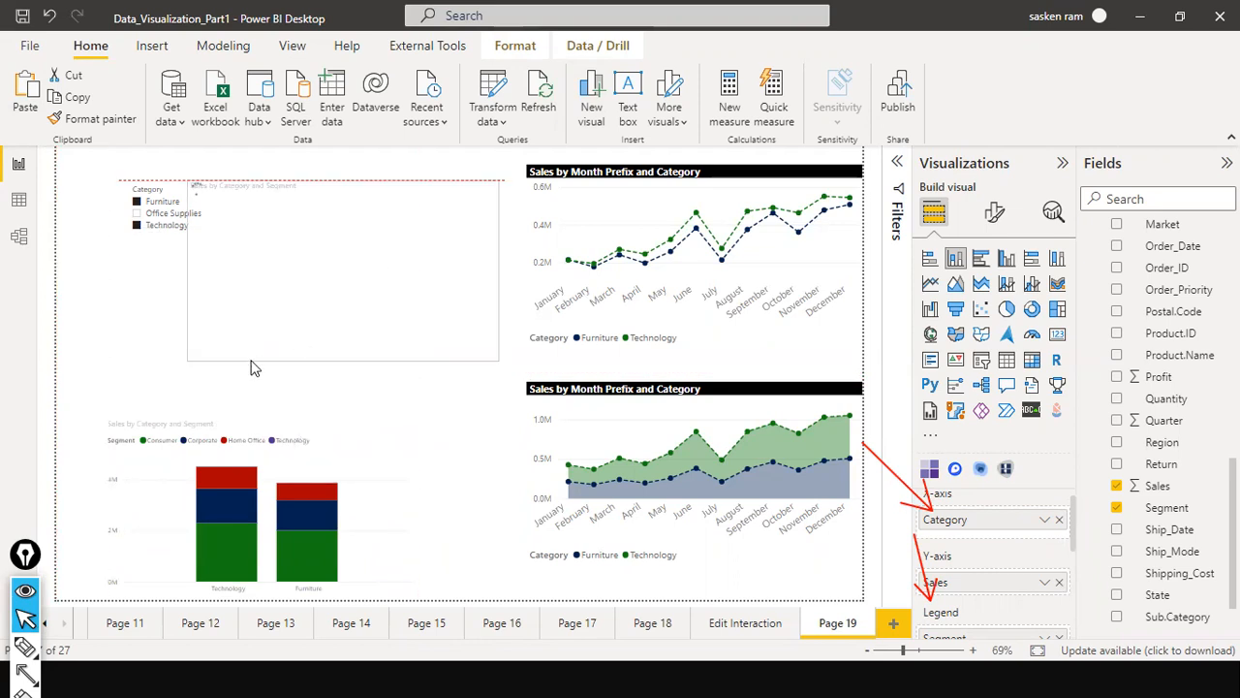
{"action": "left_click_drag", "start_coordinate": [448, 197], "coordinate": [267, 288]}
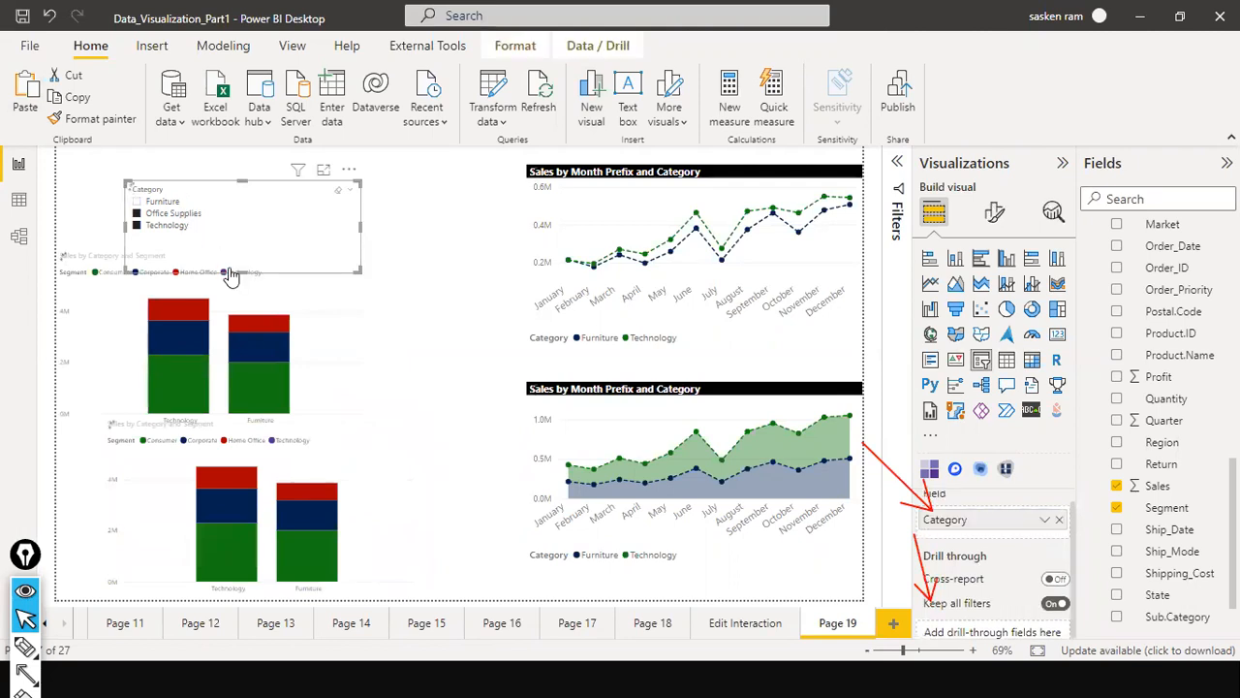
Step: Shrink the Category slicer in the page's upper-left corner and position the copied column chart beneath it
{"action": "left_click", "coordinate": [355, 235]}
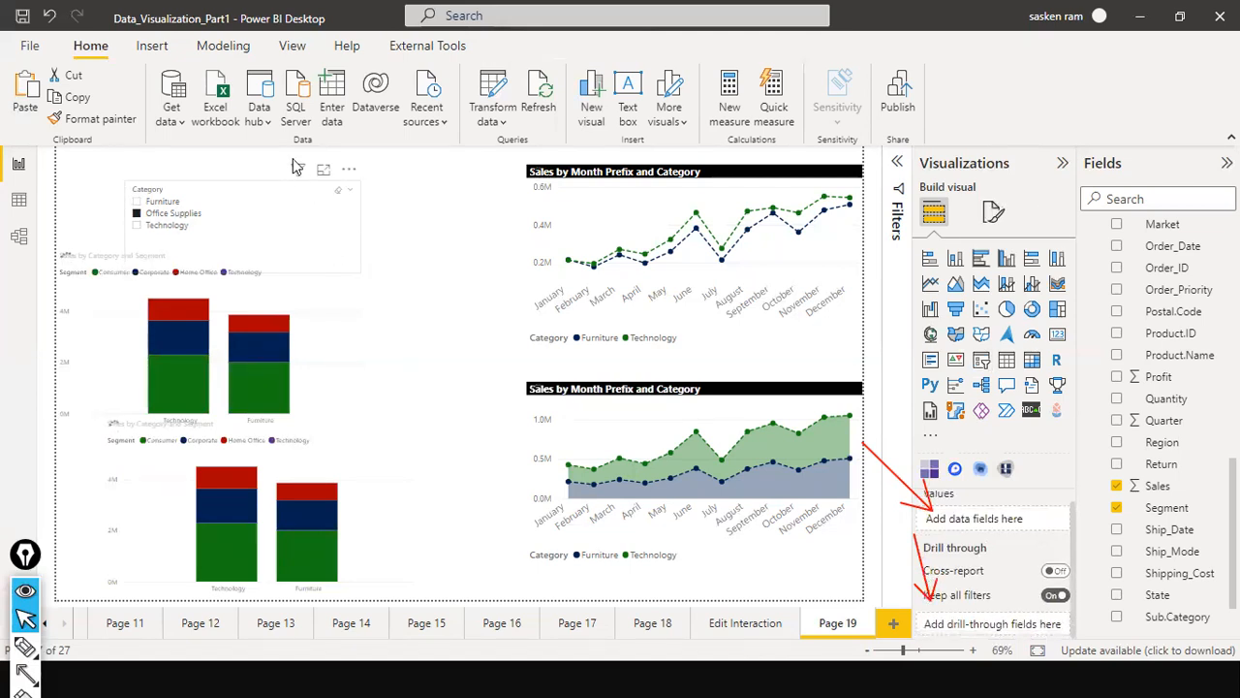
{"action": "left_click", "coordinate": [229, 221]}
{"action": "left_click_drag", "start_coordinate": [346, 239], "coordinate": [334, 242]}
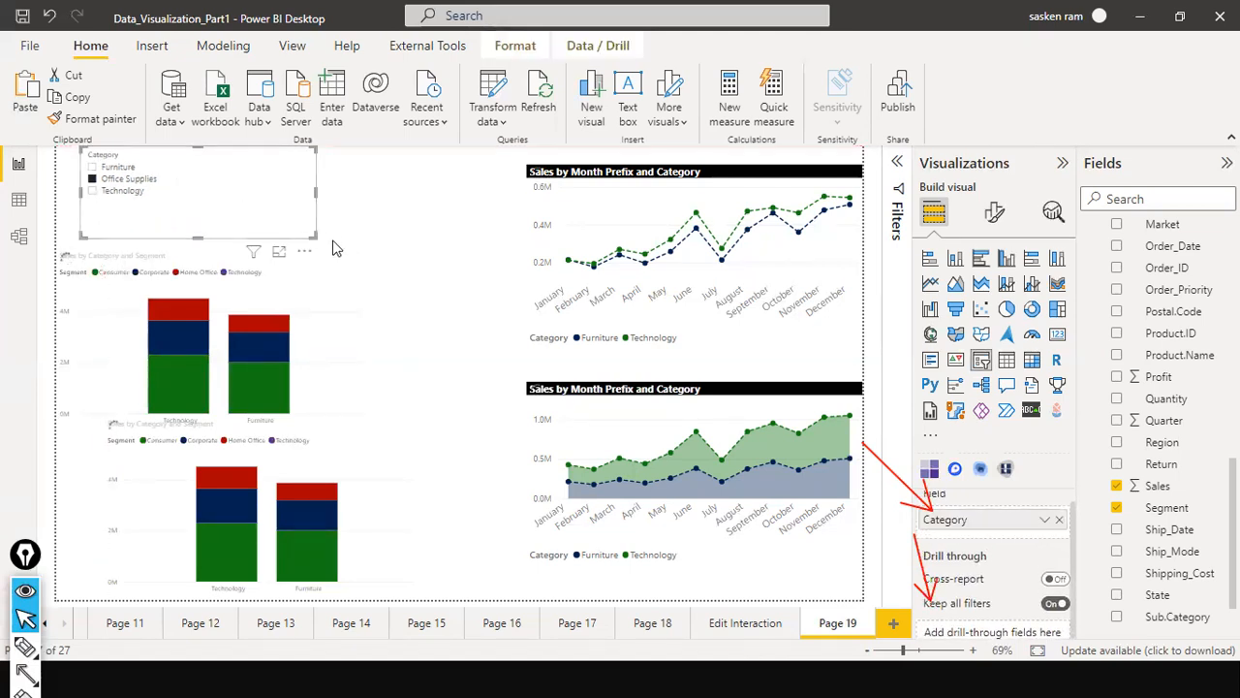
{"action": "left_click_drag", "start_coordinate": [223, 187], "coordinate": [224, 186]}
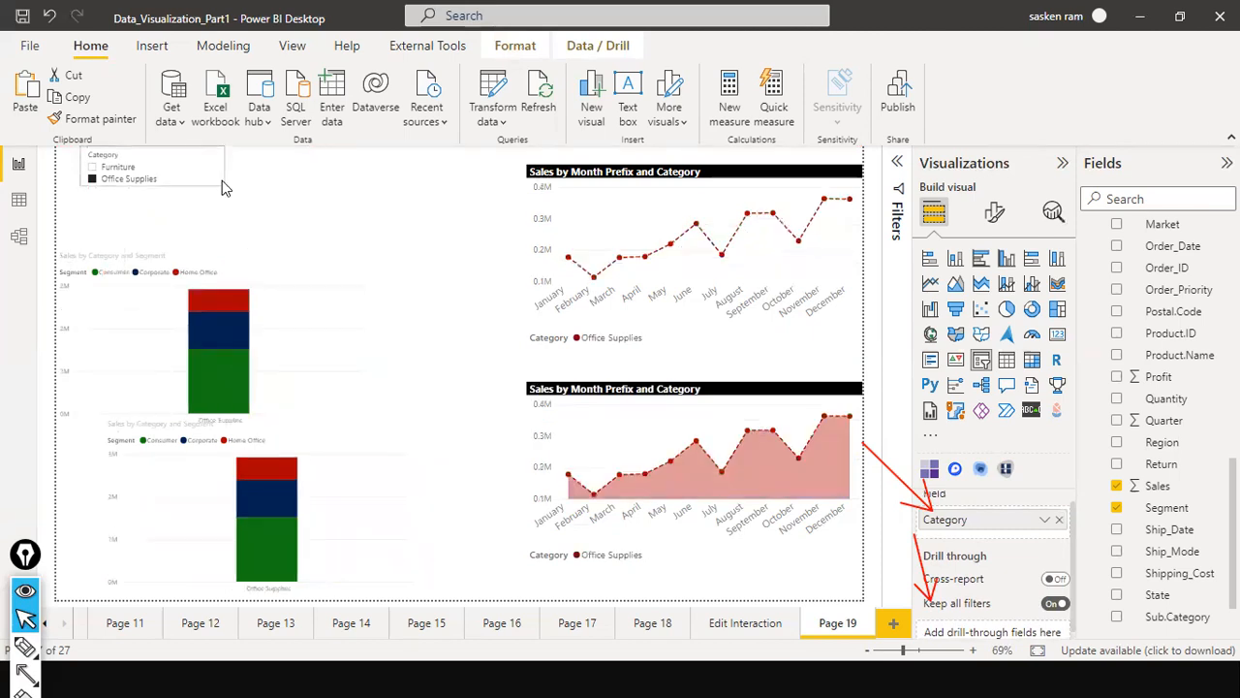
{"action": "left_click_drag", "start_coordinate": [333, 282], "coordinate": [365, 245]}
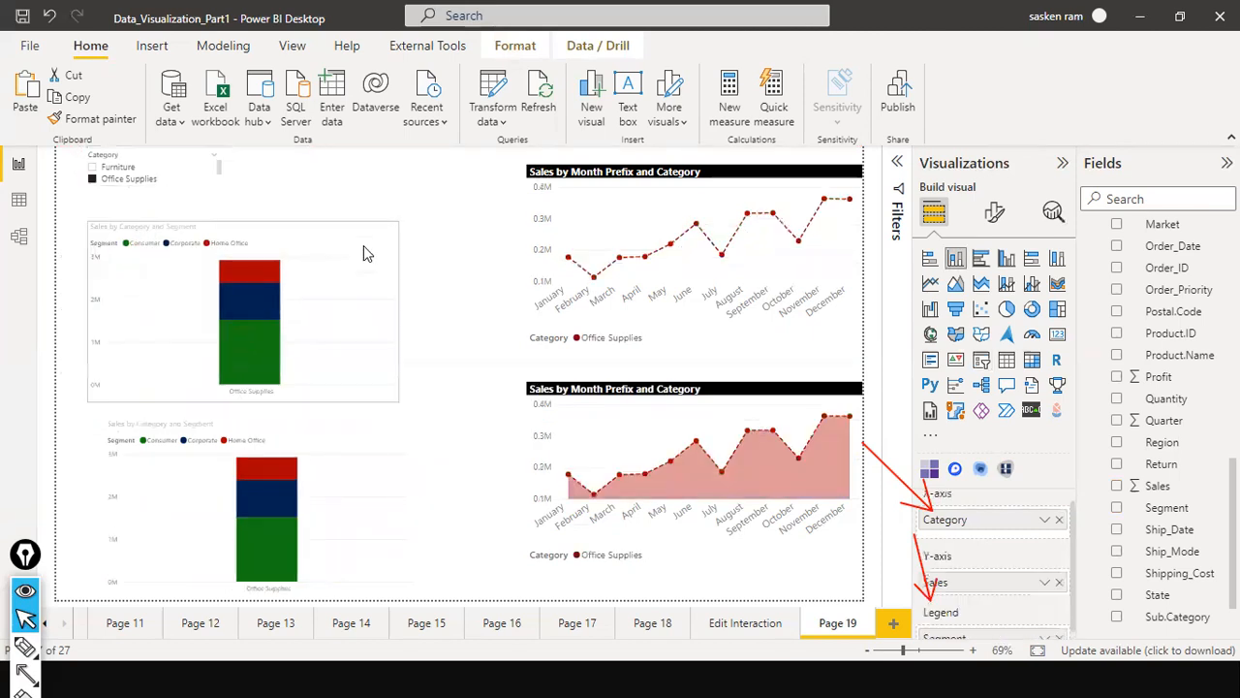
Step: Clear the Category slicer's selection and convert the lower stacked column chart to a stacked bar chart
{"action": "left_click", "coordinate": [354, 485]}
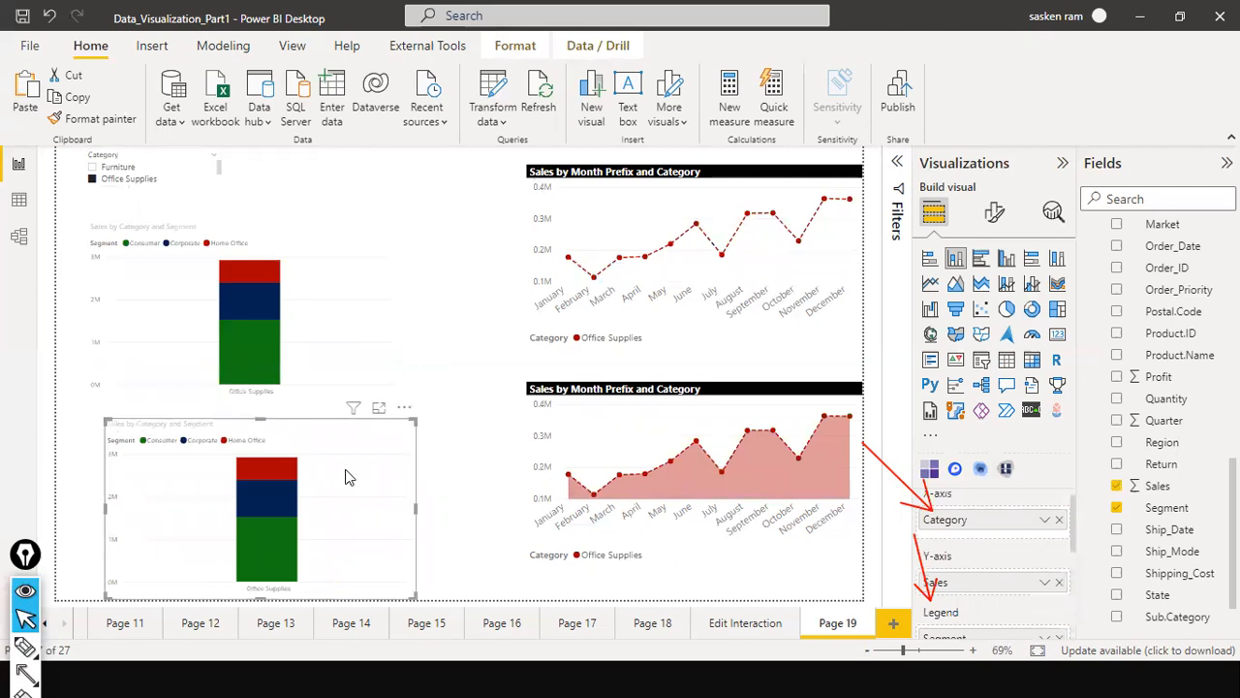
{"action": "left_click", "coordinate": [199, 169]}
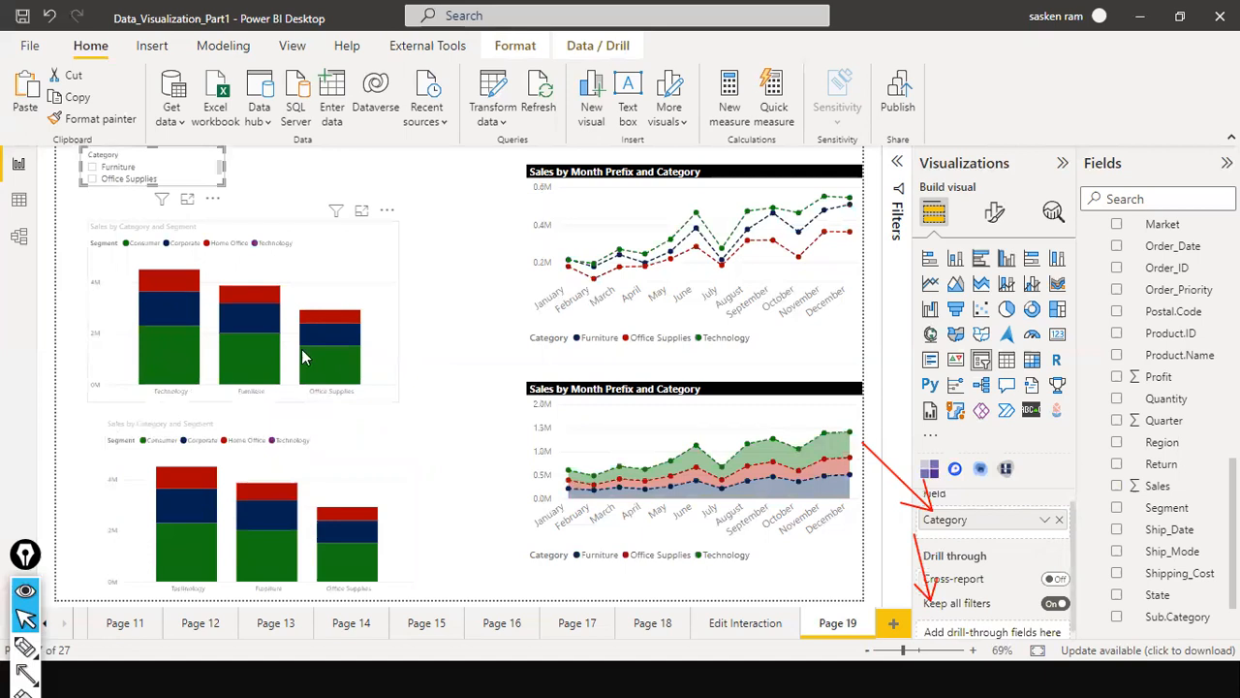
{"action": "mouse_move", "coordinate": [241, 359]}
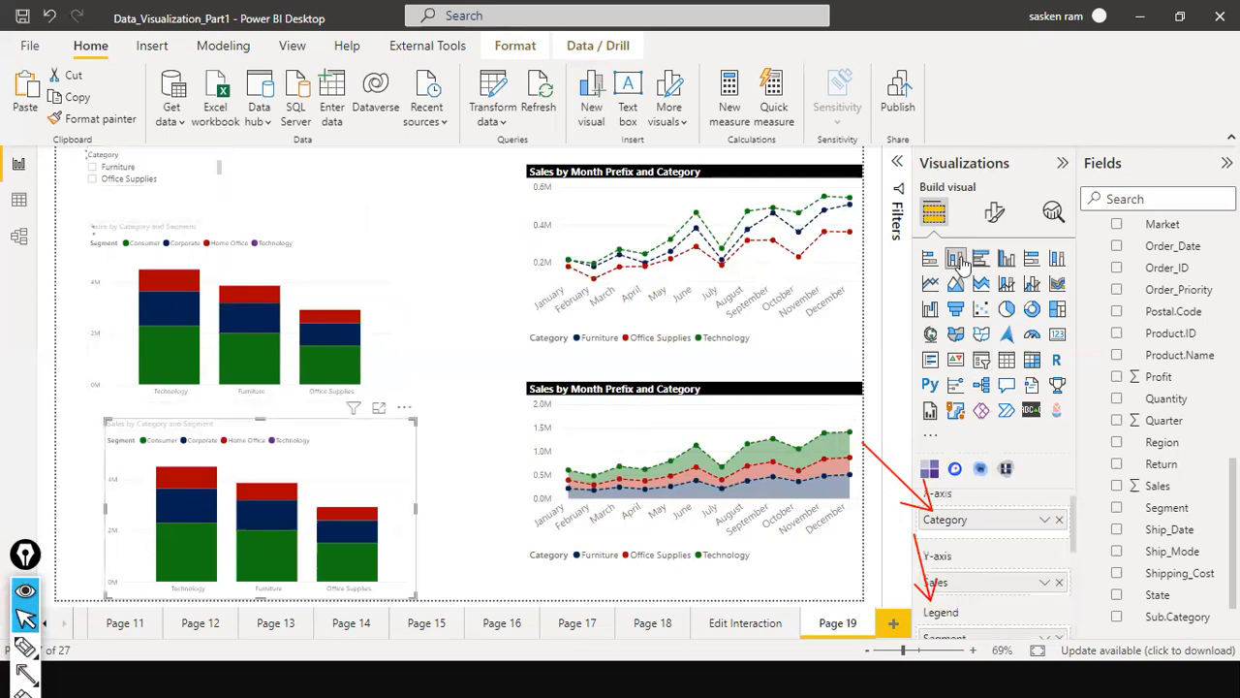
{"action": "left_click", "coordinate": [928, 257]}
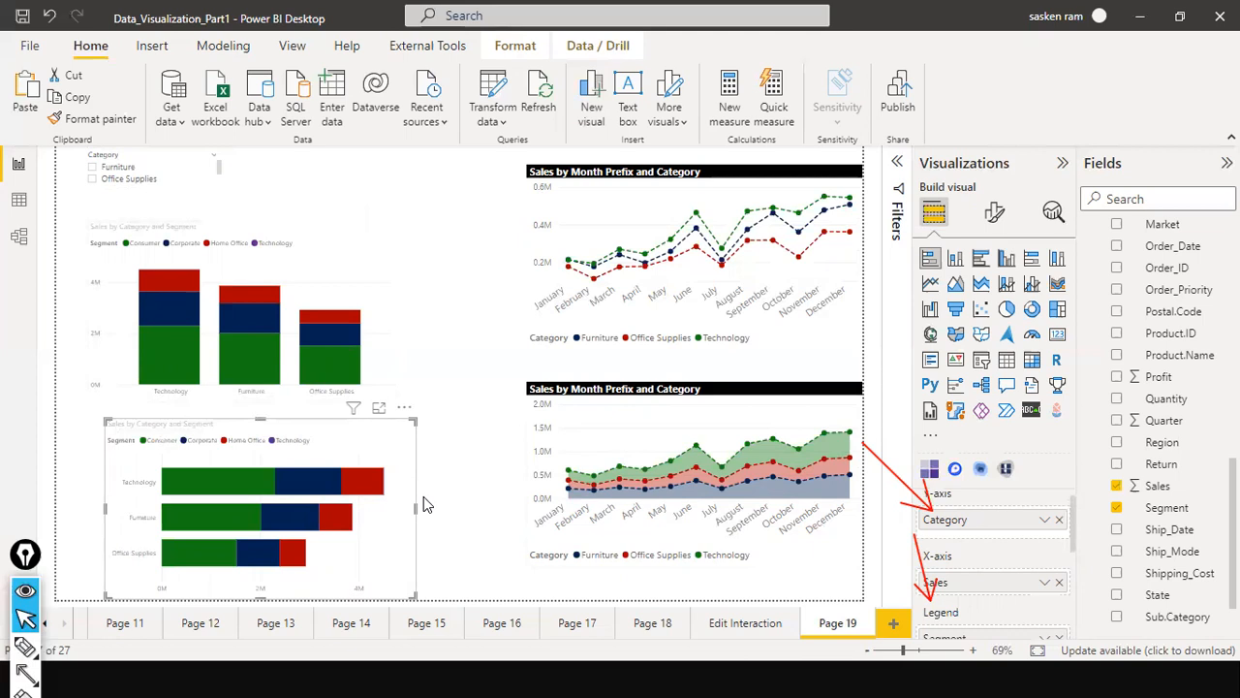
Step: Duplicate Page 19 and delete the line chart and stacked area chart from the duplicate
{"action": "right_click", "coordinate": [834, 620]}
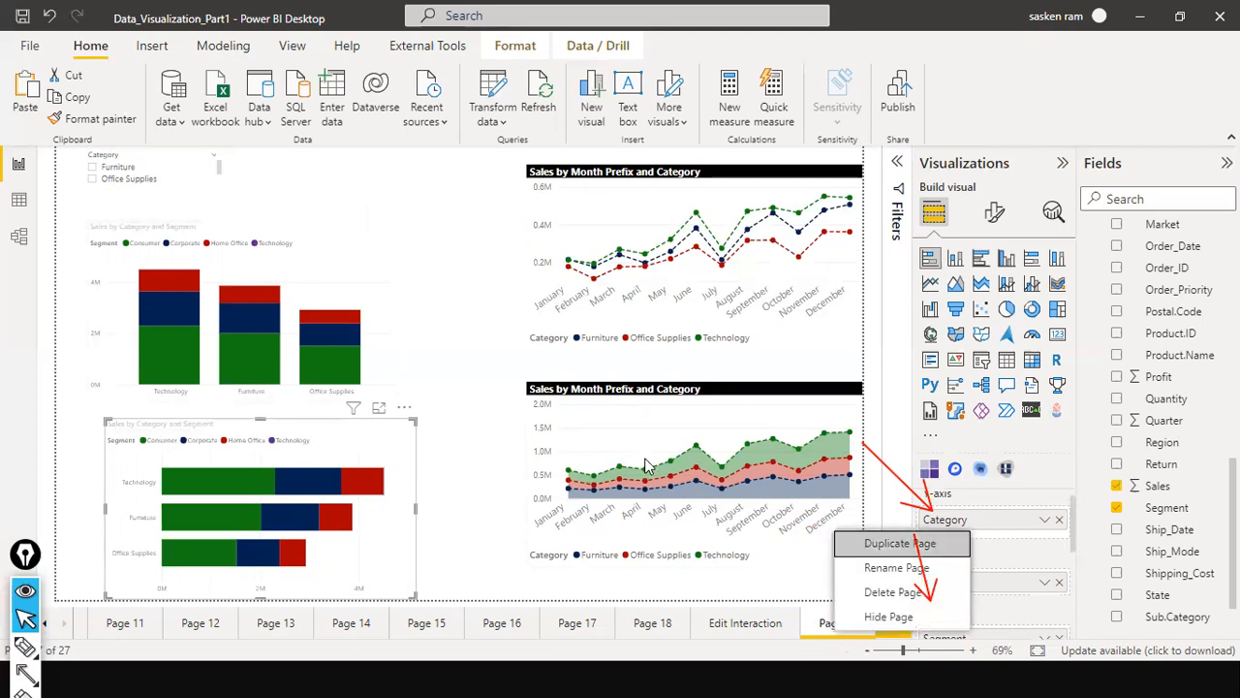
{"action": "left_click", "coordinate": [232, 360]}
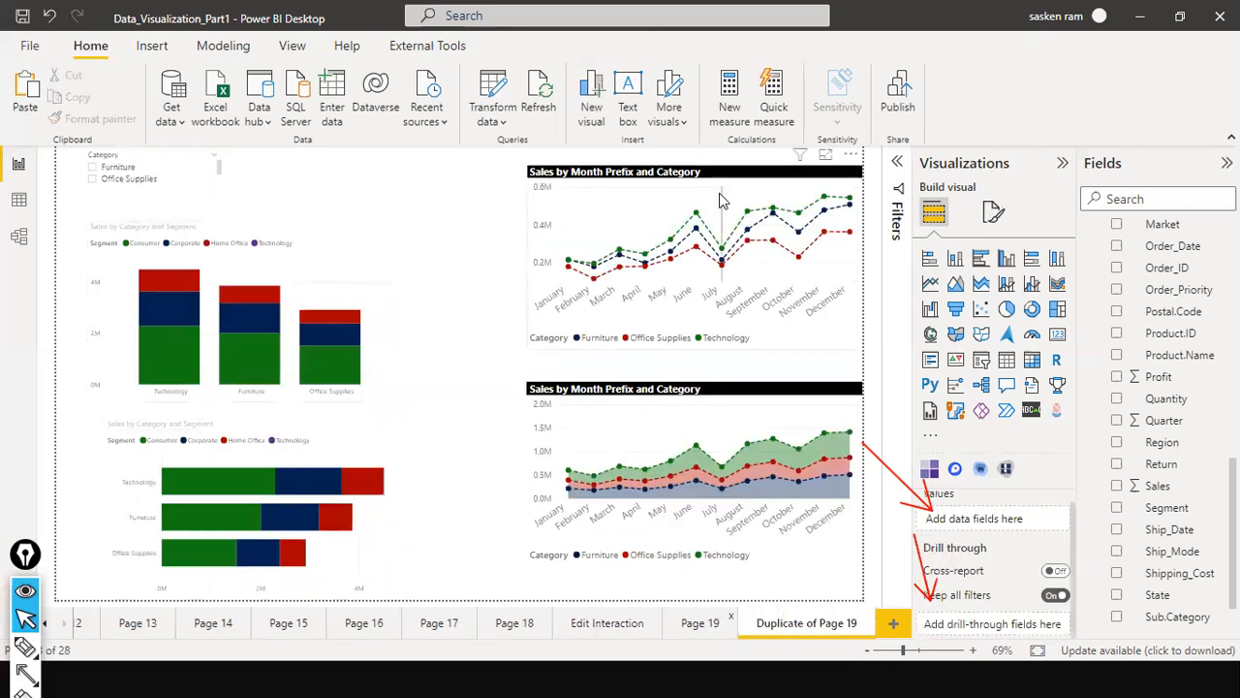
{"action": "left_click", "coordinate": [763, 393]}
{"action": "left_click", "coordinate": [764, 400]}
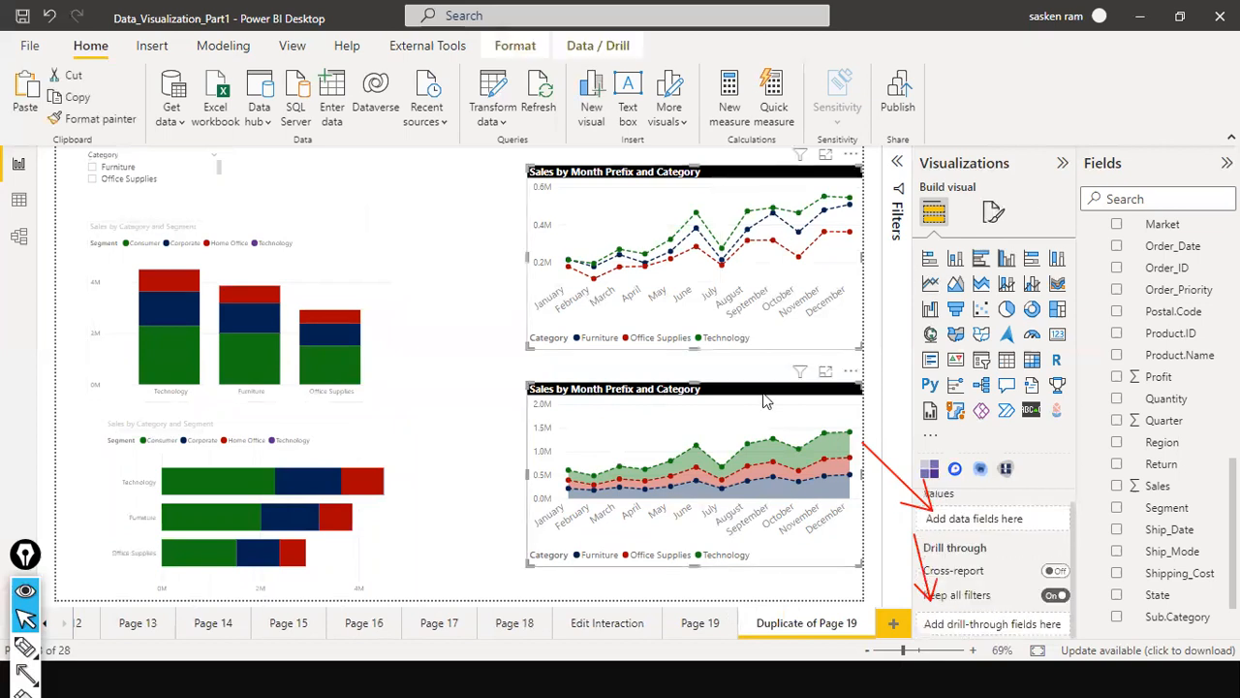
{"action": "key", "text": "Delete"}
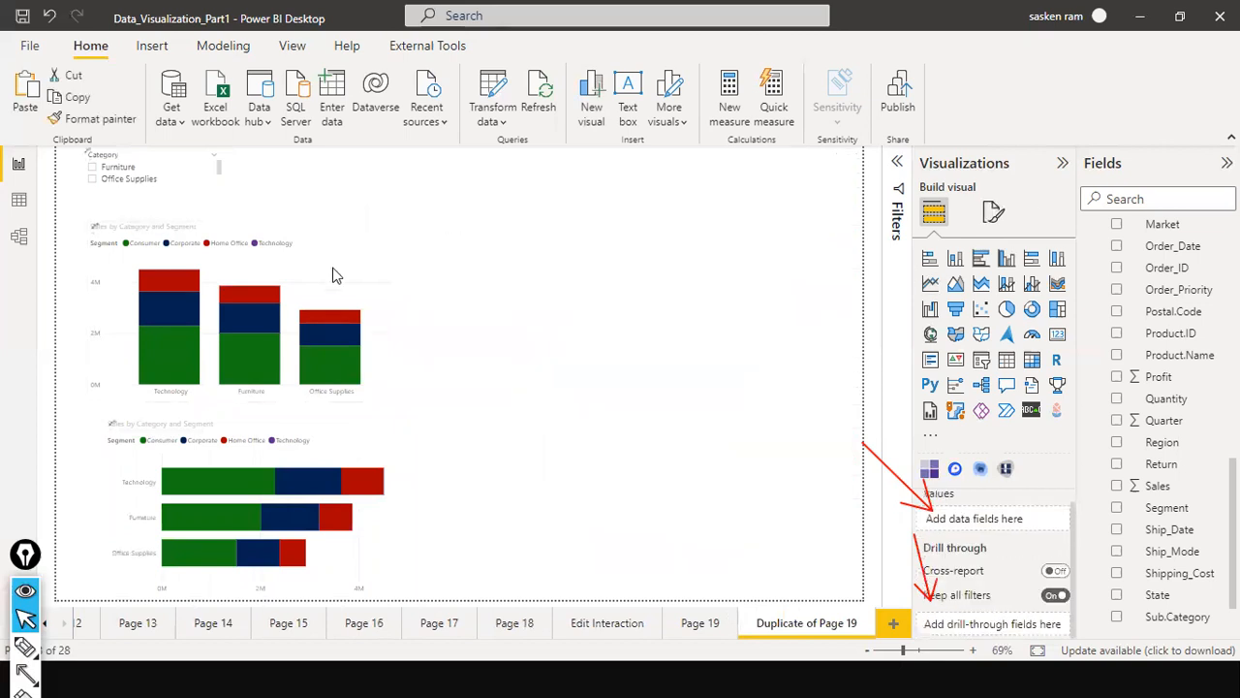
Step: Copy the stacked column and stacked bar charts and place the copies in the empty right half of the page
{"action": "key", "text": "ctrl+a"}
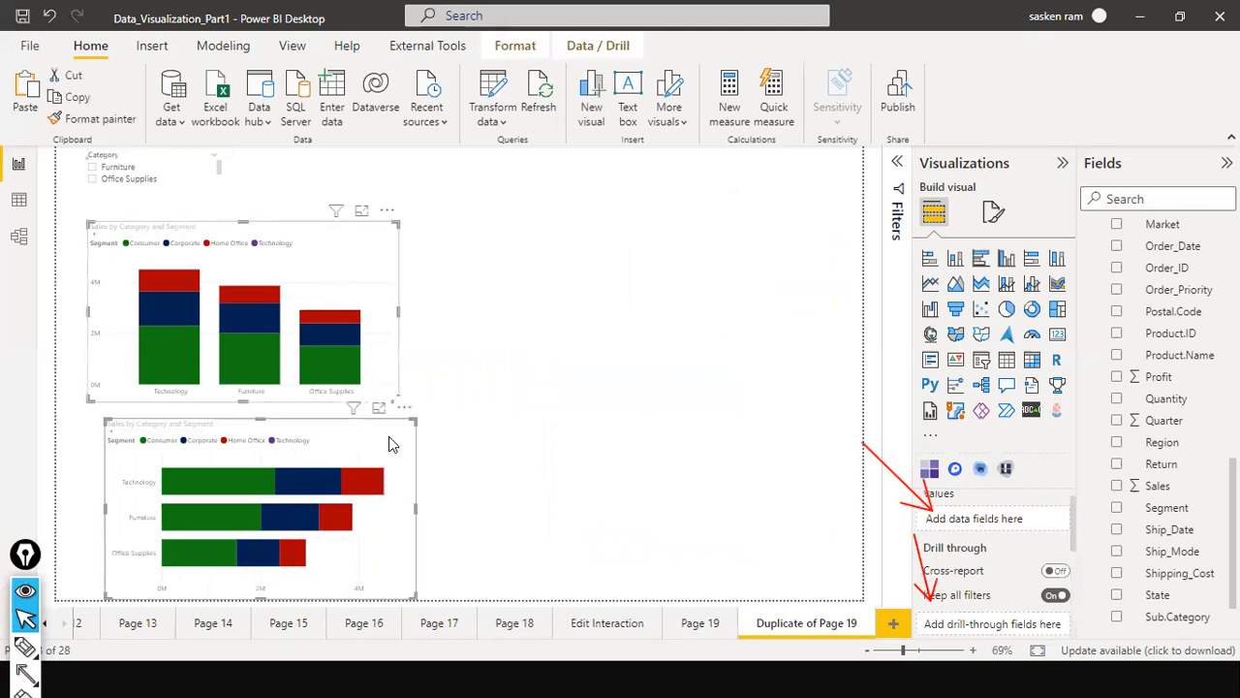
{"action": "key", "text": "ctrl+v"}
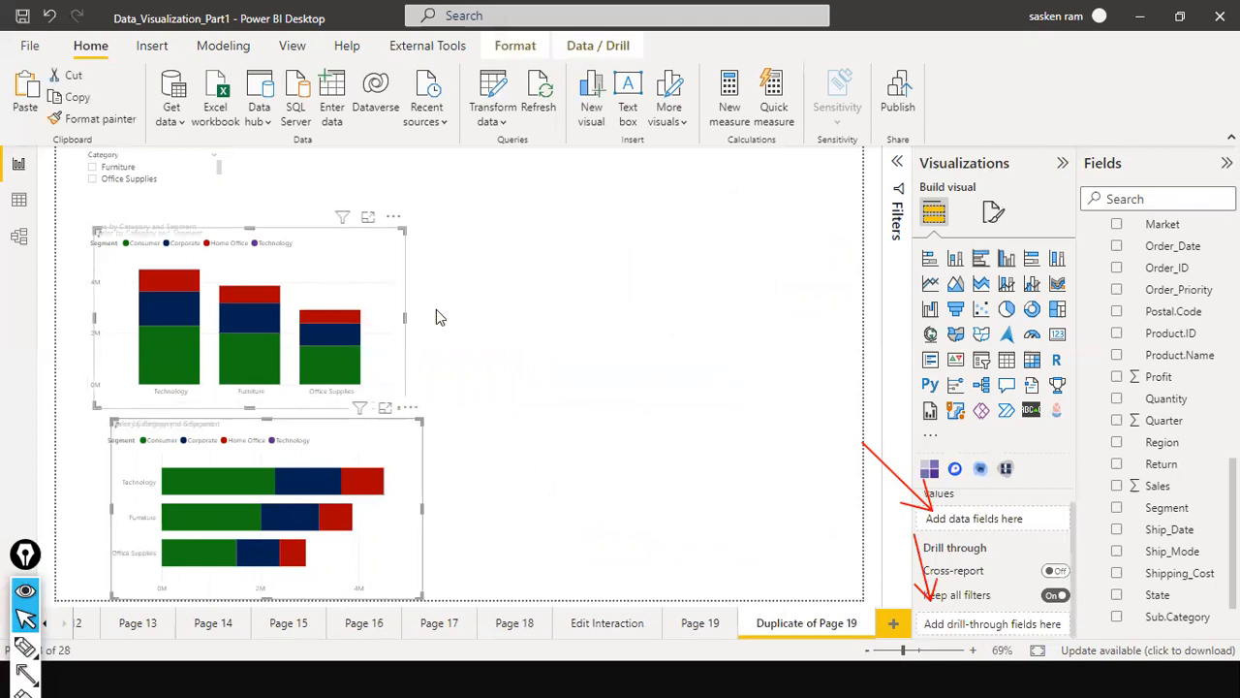
{"action": "left_click_drag", "start_coordinate": [877, 276], "coordinate": [836, 300]}
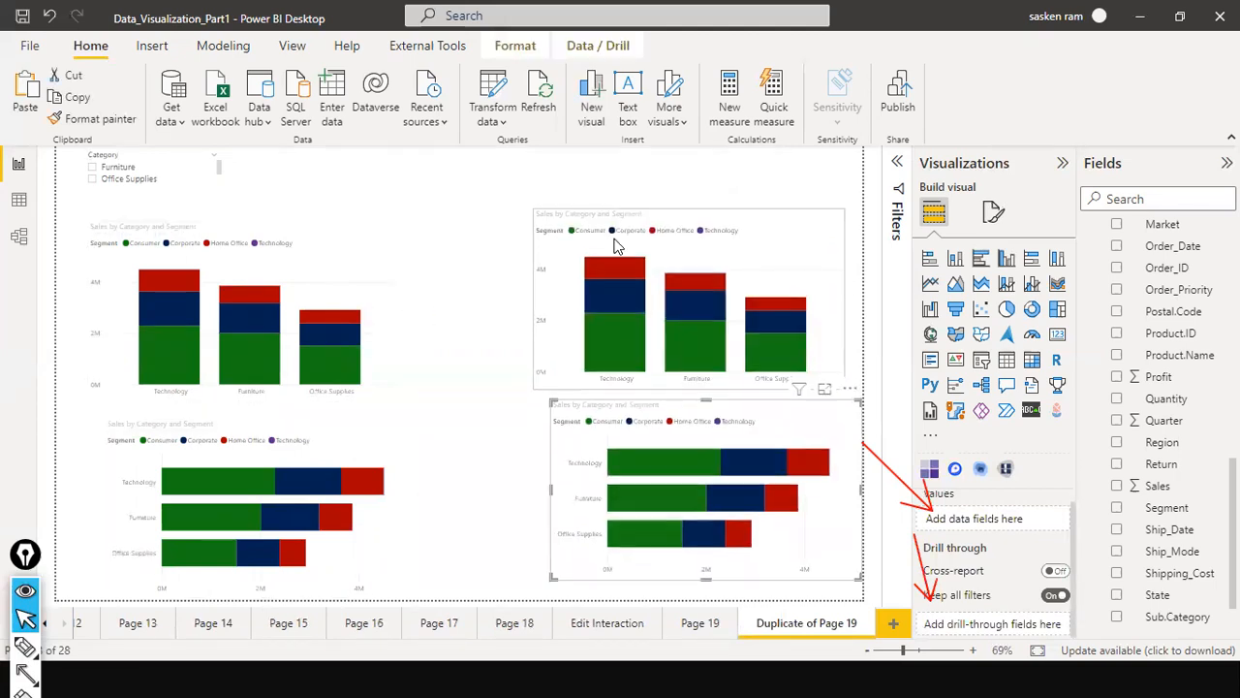
{"action": "left_click", "coordinate": [795, 248]}
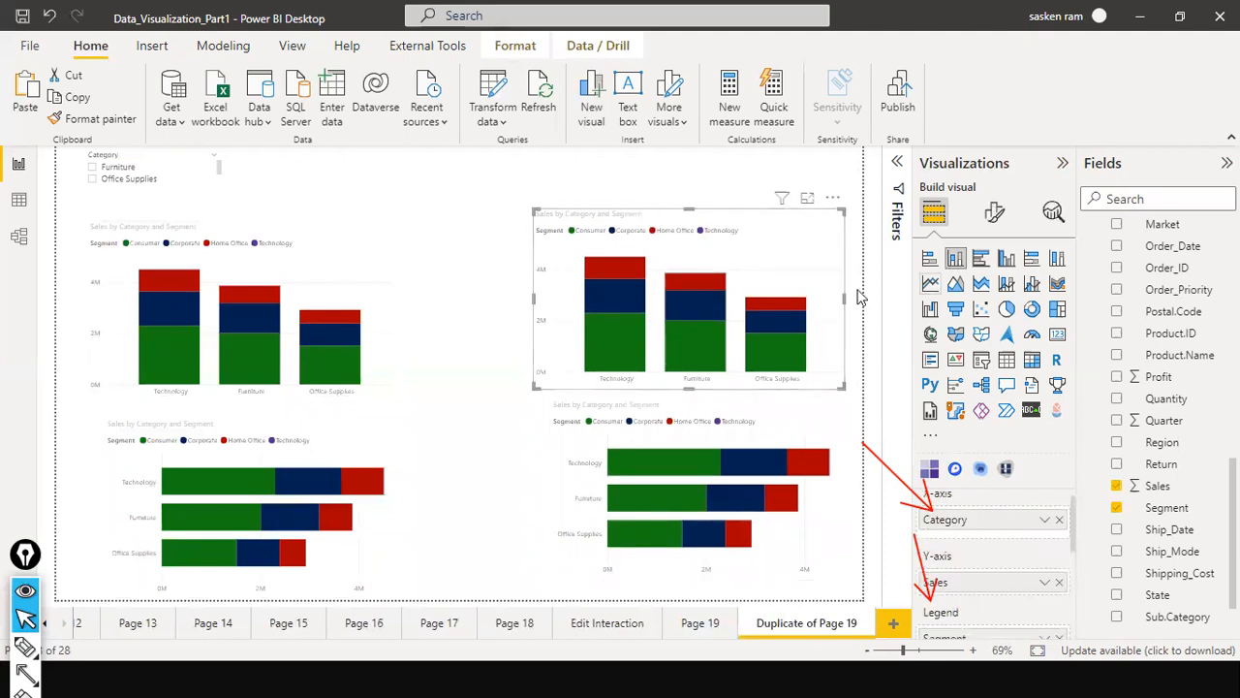
Step: Convert the copied stacked column chart to a clustered column chart and the copied stacked bar chart to a clustered bar chart
{"action": "left_click", "coordinate": [1007, 261]}
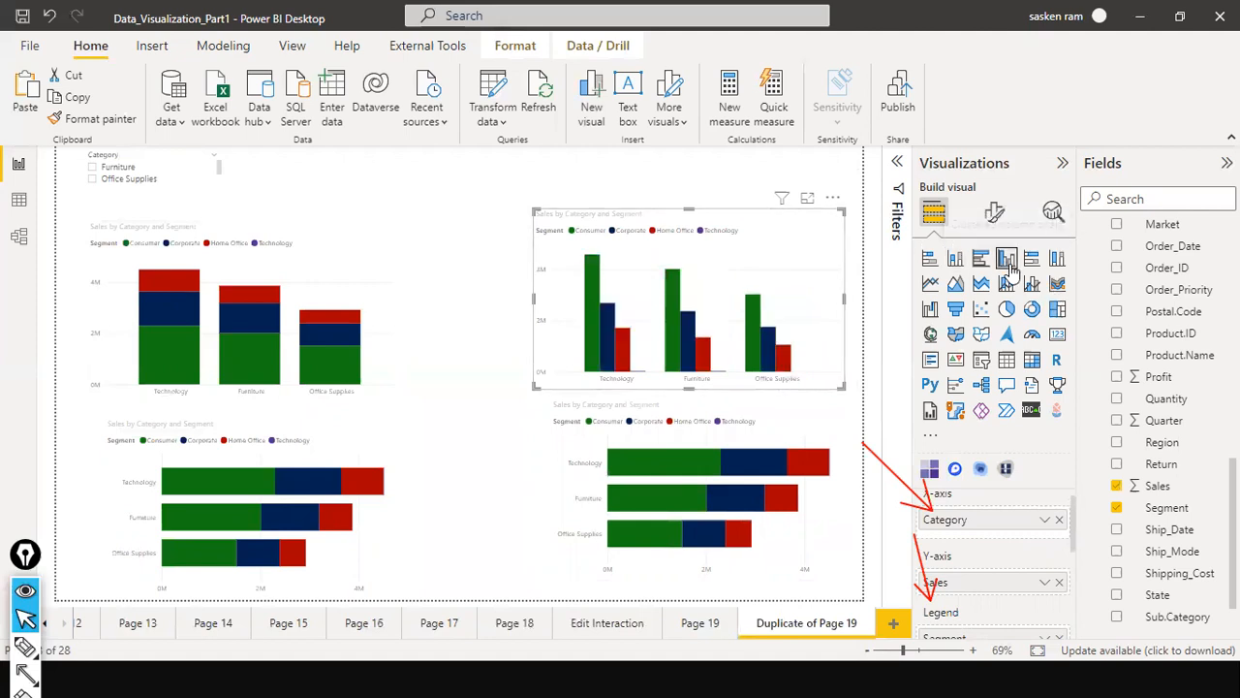
{"action": "left_click", "coordinate": [771, 442]}
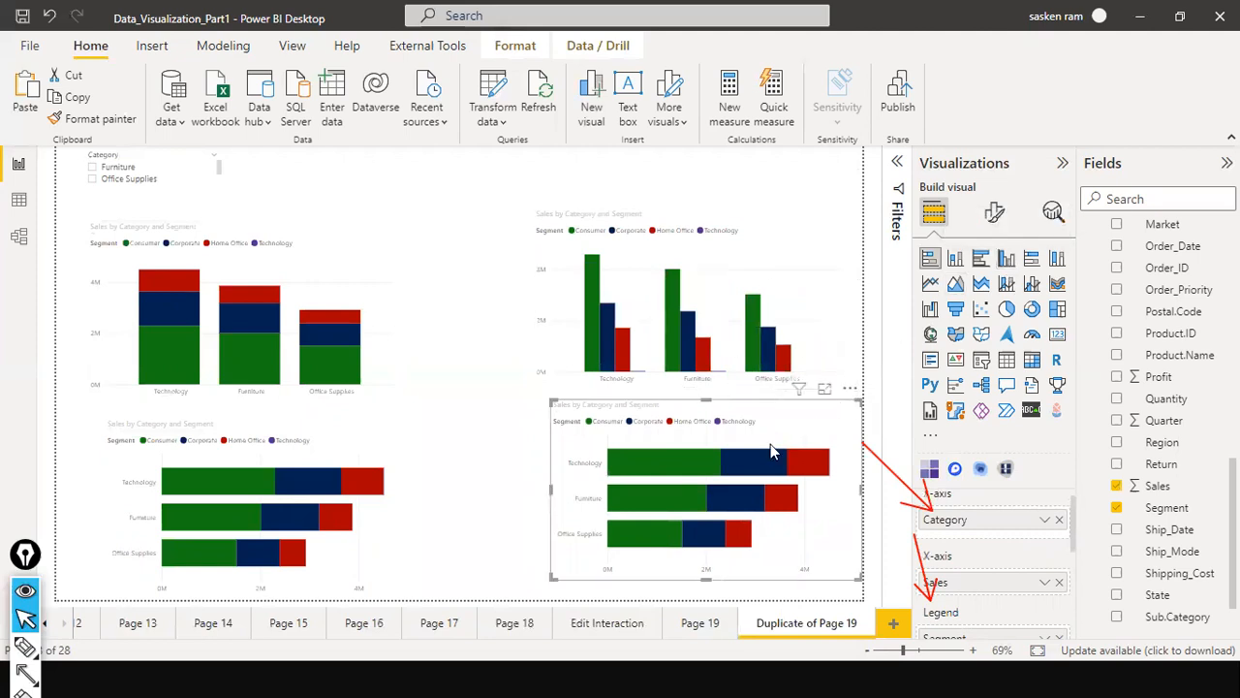
{"action": "mouse_move", "coordinate": [734, 463]}
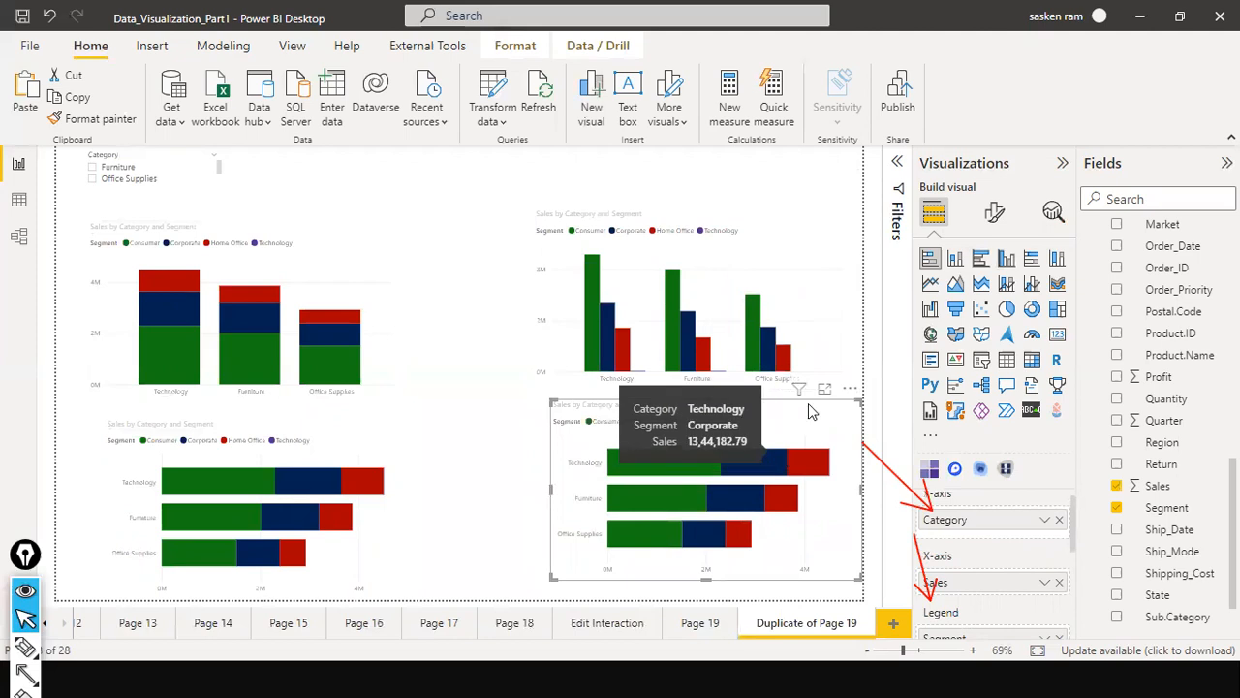
{"action": "left_click", "coordinate": [980, 259]}
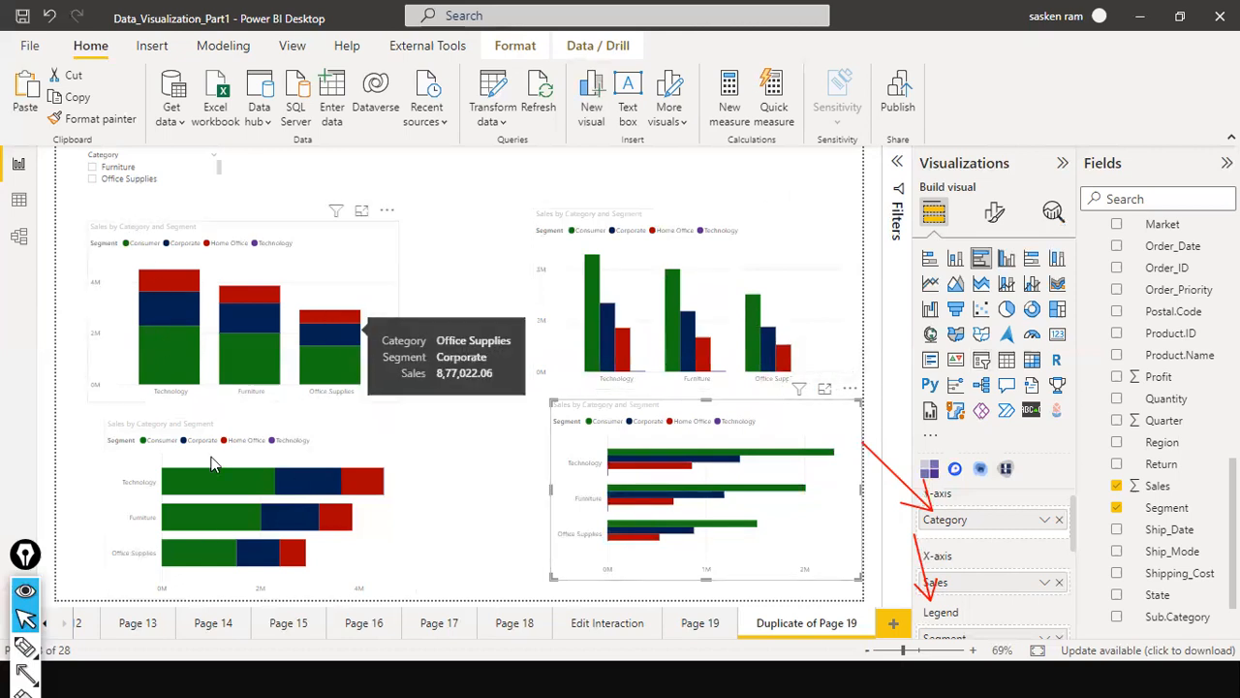
Step: Duplicate the page Duplicate of Page 19 and delete the clustered column and clustered bar charts from the new page
{"action": "right_click", "coordinate": [810, 629]}
{"action": "left_click", "coordinate": [888, 549]}
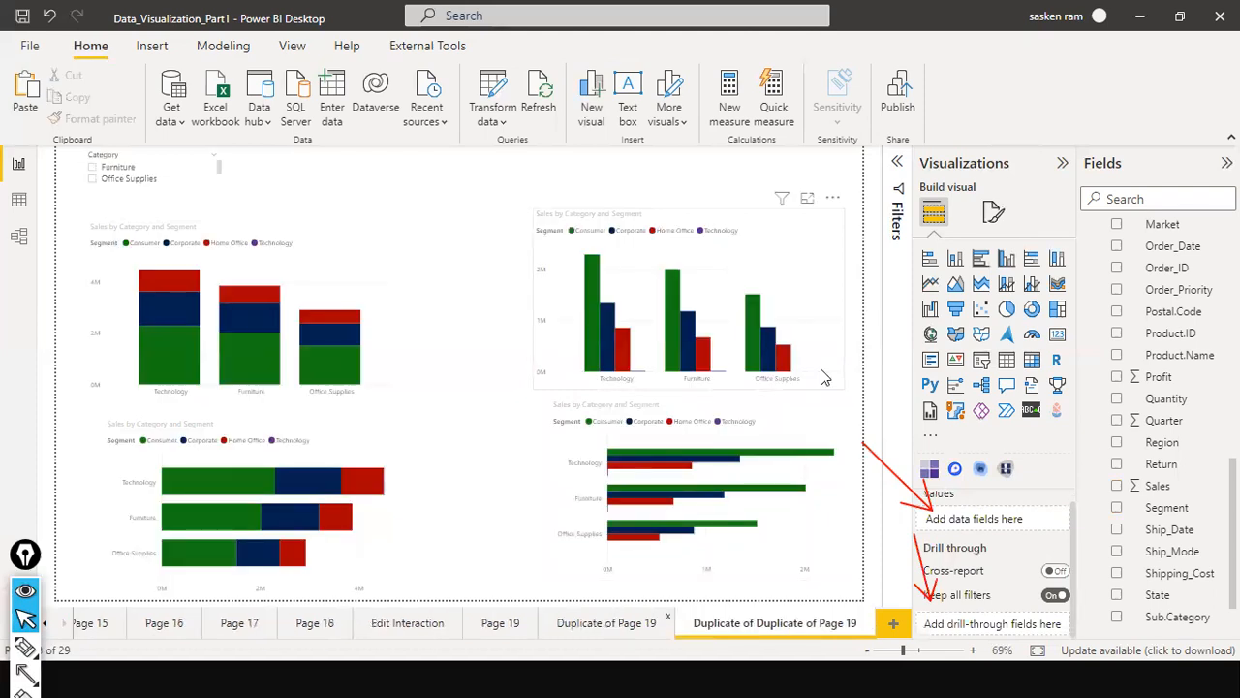
{"action": "left_click", "coordinate": [824, 439], "text": "ctrl"}
{"action": "key", "text": "Delete"}
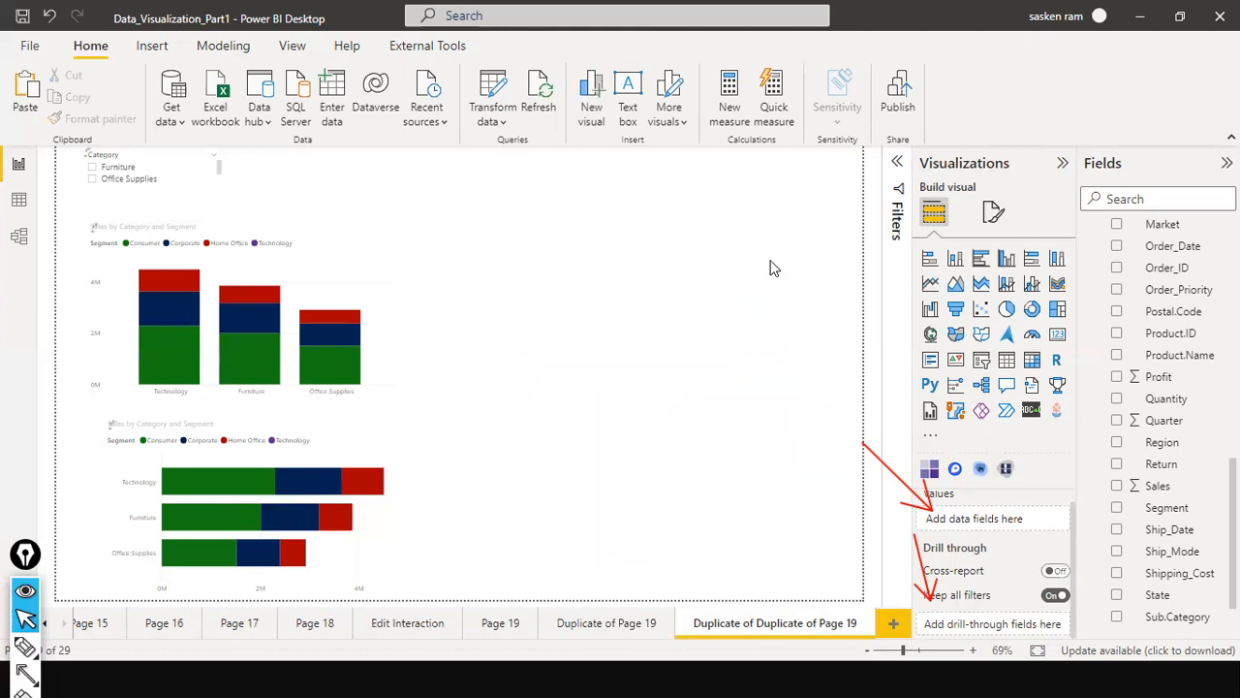
Step: Move the two remaining charts to the page's right half and convert them to 100% stacked column and 100% stacked bar charts
{"action": "left_click_drag", "start_coordinate": [353, 258], "coordinate": [770, 261]}
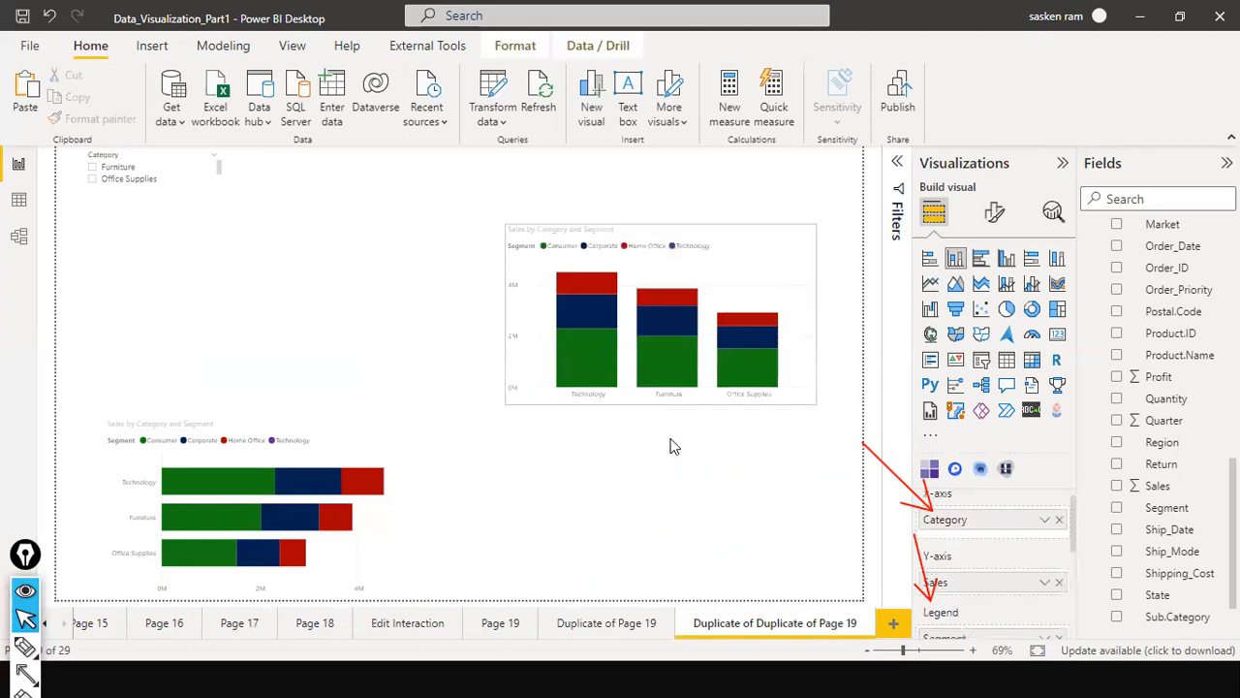
{"action": "left_click_drag", "start_coordinate": [328, 440], "coordinate": [728, 439]}
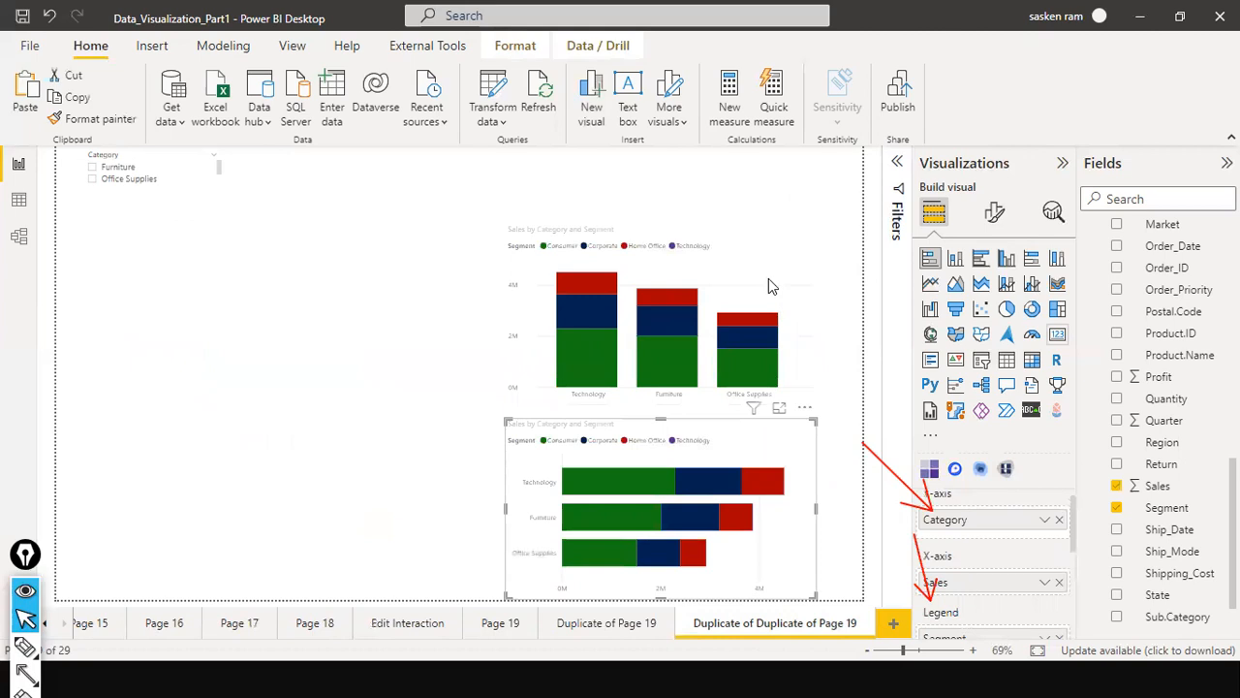
{"action": "left_click", "coordinate": [1032, 258]}
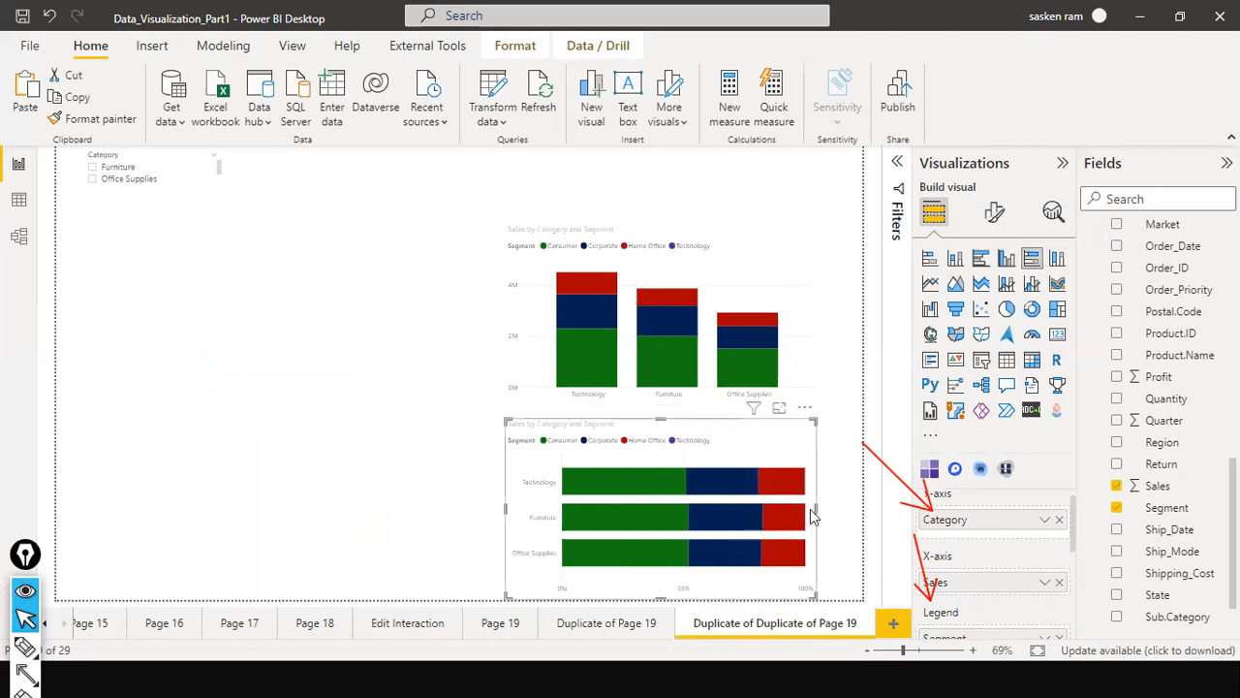
{"action": "left_click", "coordinate": [1059, 258]}
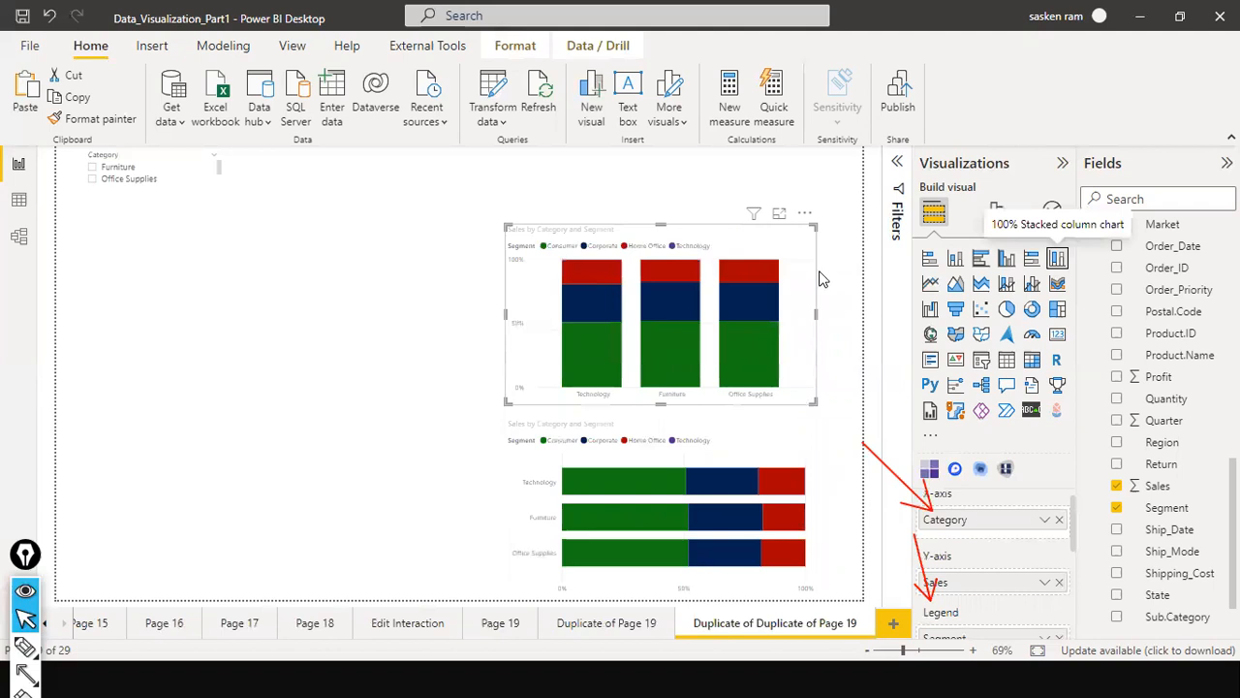
Step: Compare the Technology column's segment shares in the 100% stacked column chart with its stacked values on Duplicate of Page 19
{"action": "mouse_move", "coordinate": [604, 355]}
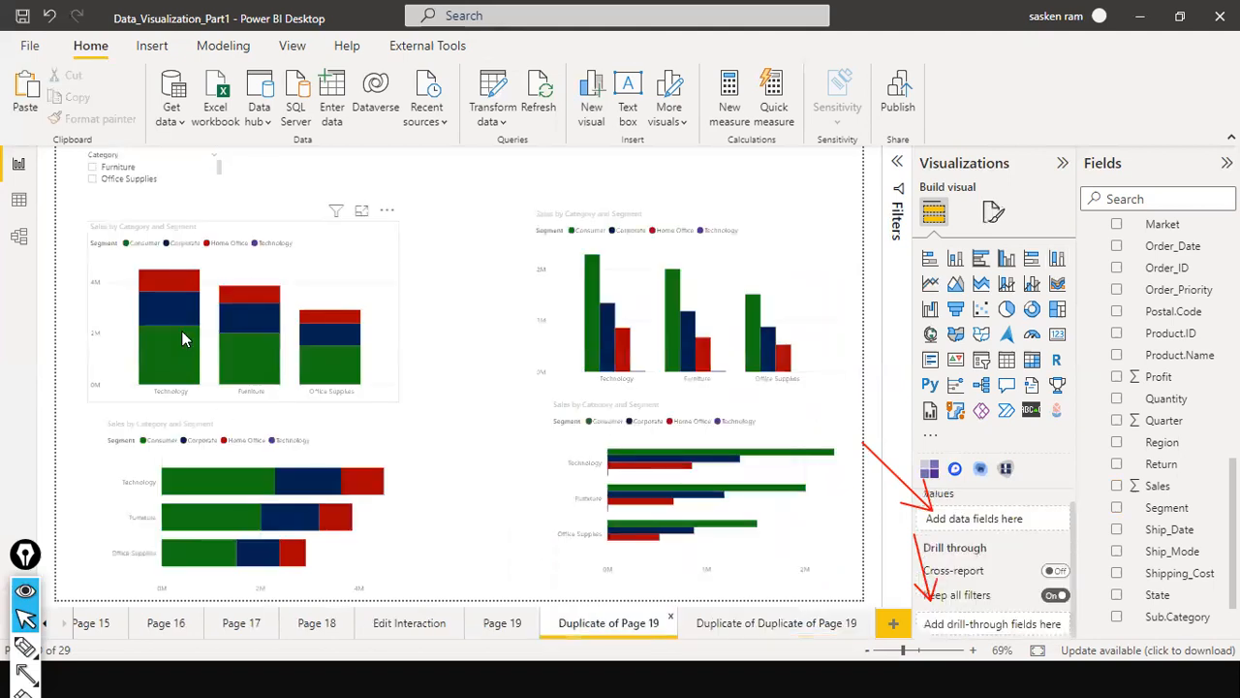
{"action": "mouse_move", "coordinate": [181, 332]}
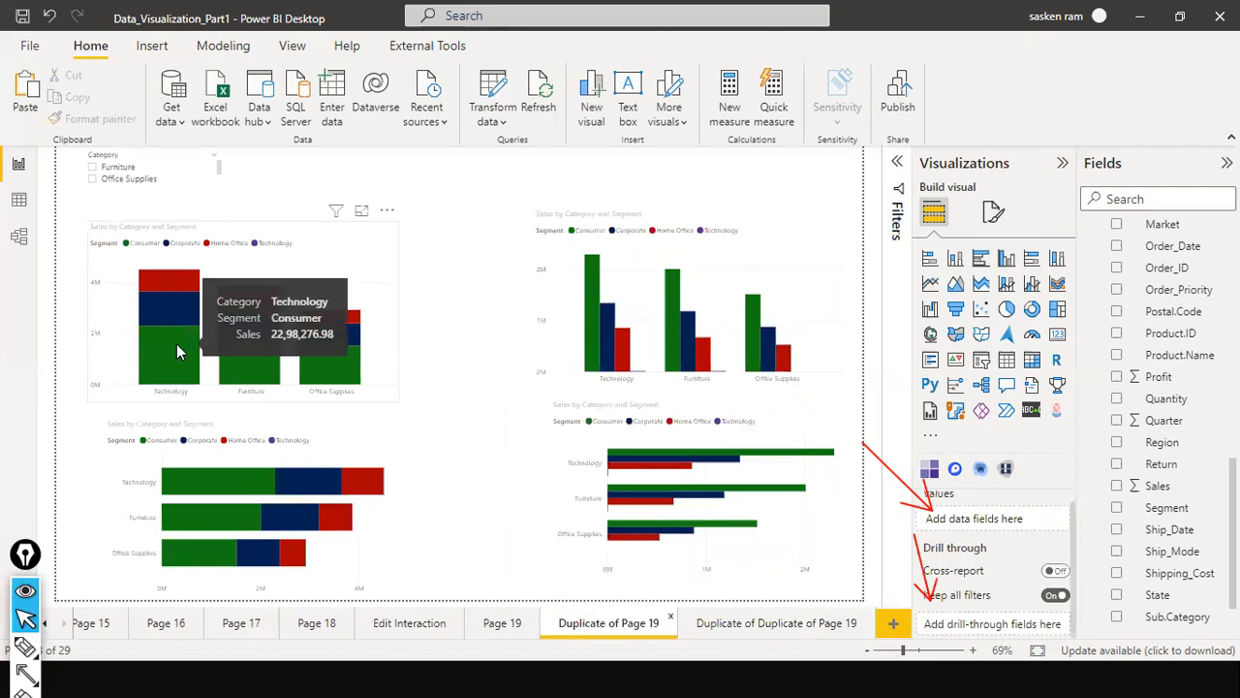
{"action": "left_click", "coordinate": [715, 626]}
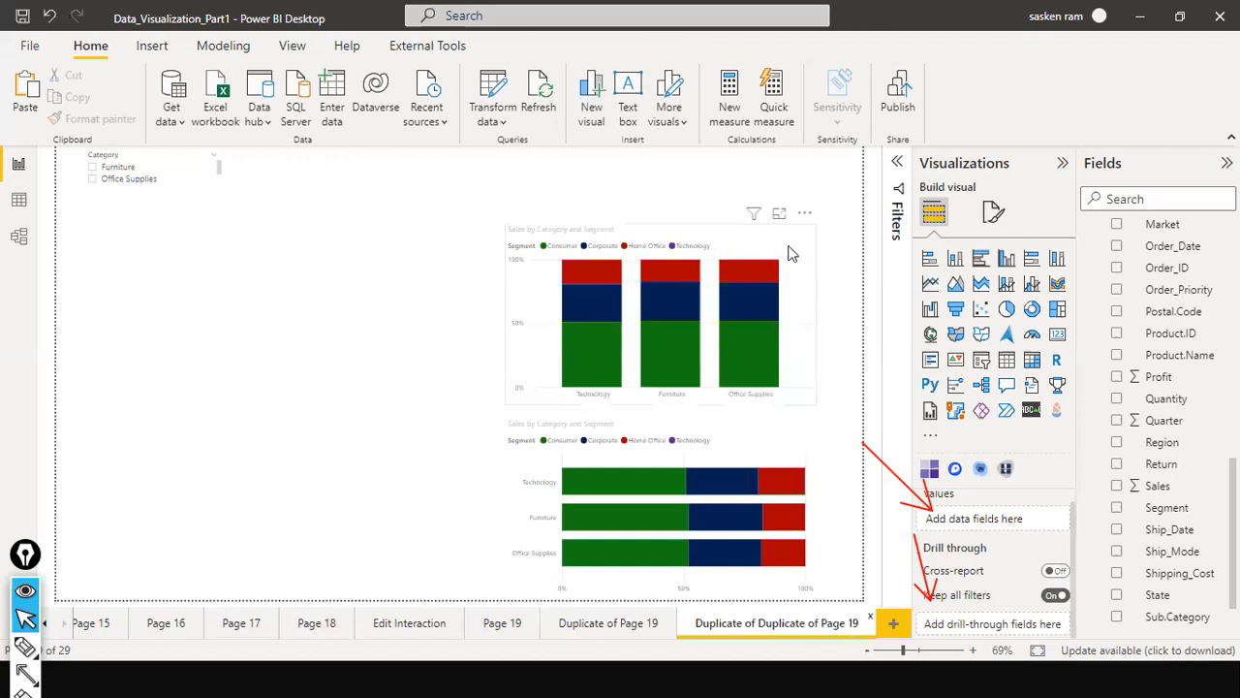
Step: Move the 100% stacked column and 100% stacked bar charts to the page's left half and deselect them
{"action": "left_click_drag", "start_coordinate": [717, 269], "coordinate": [281, 272]}
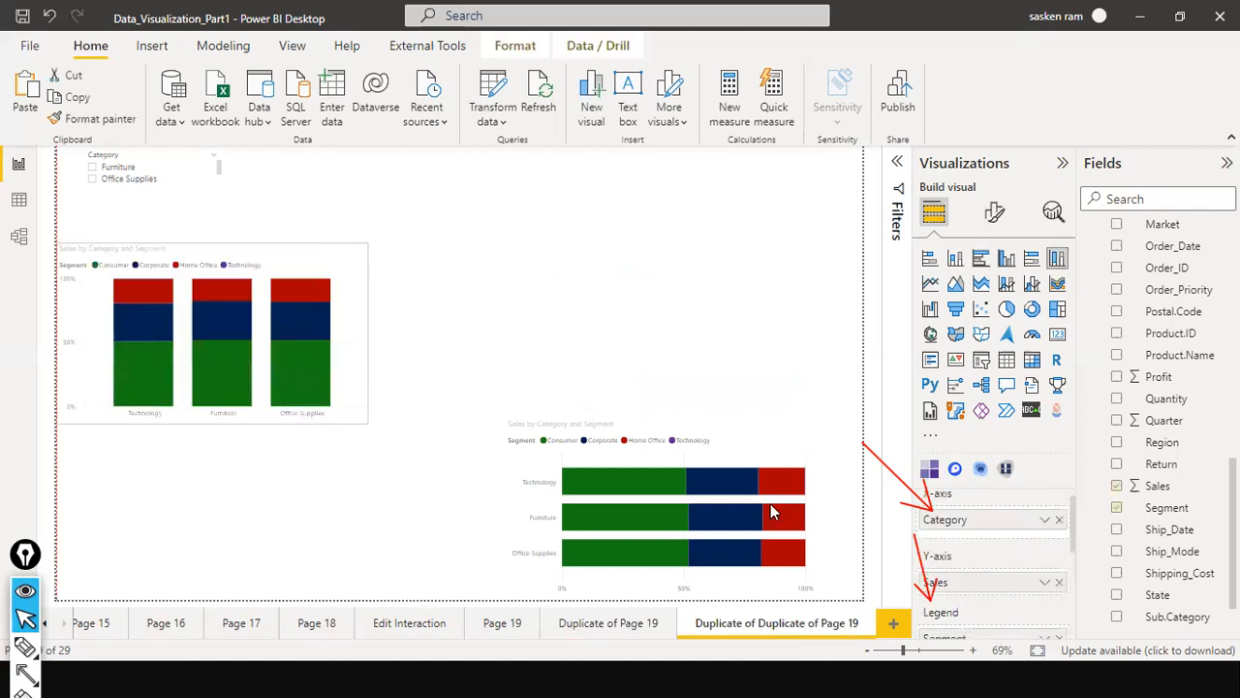
{"action": "left_click_drag", "start_coordinate": [775, 465], "coordinate": [379, 460]}
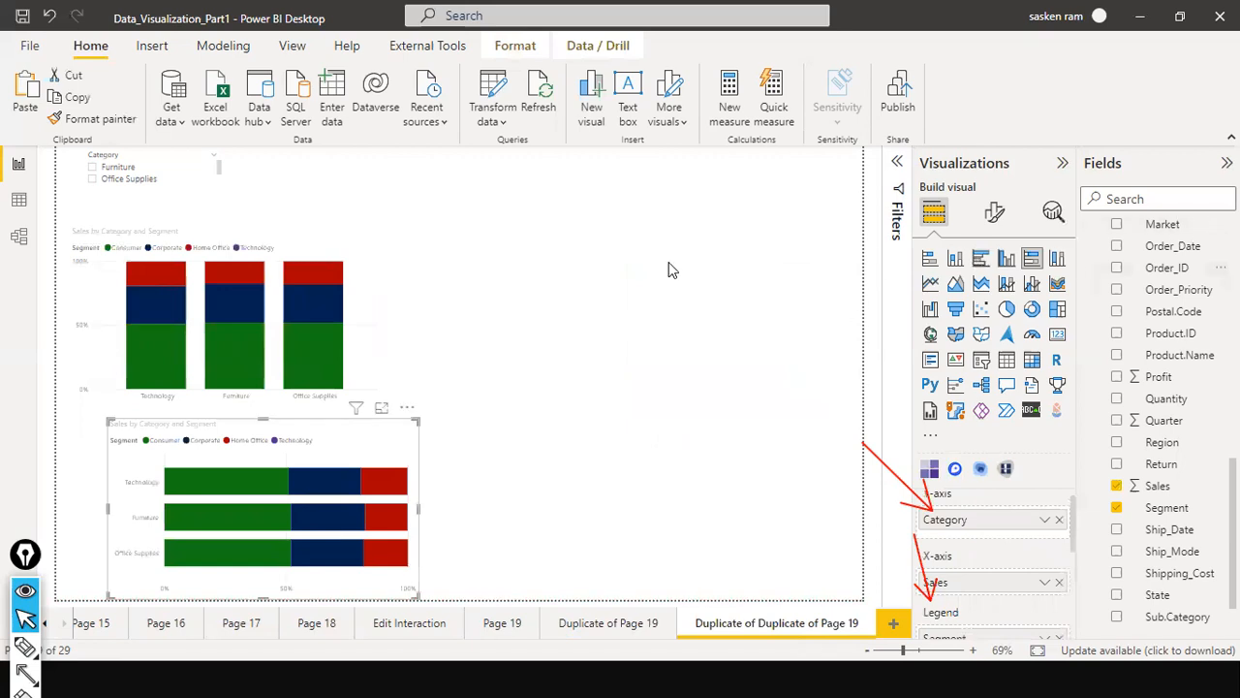
{"action": "left_click", "coordinate": [883, 264]}
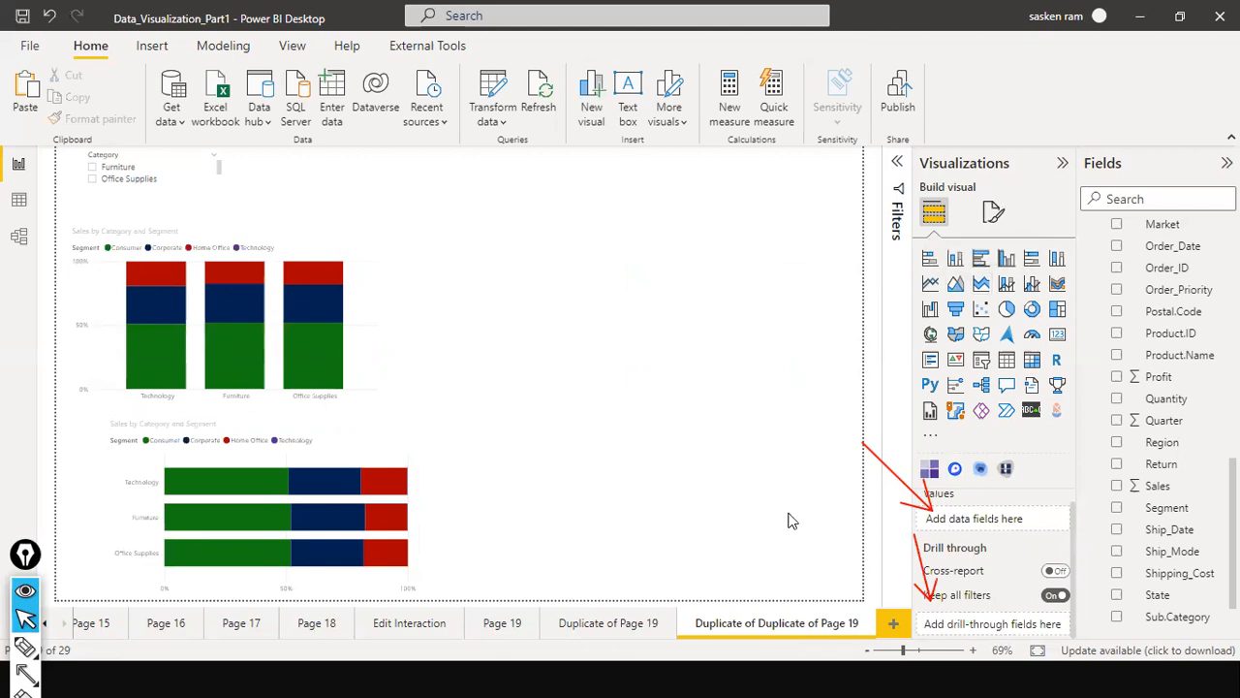
Step: Insert a line and stacked column chart in the page's empty upper-right area with Sales and Profit as column values
{"action": "left_click", "coordinate": [1008, 283]}
{"action": "left_click_drag", "start_coordinate": [634, 312], "coordinate": [756, 316]}
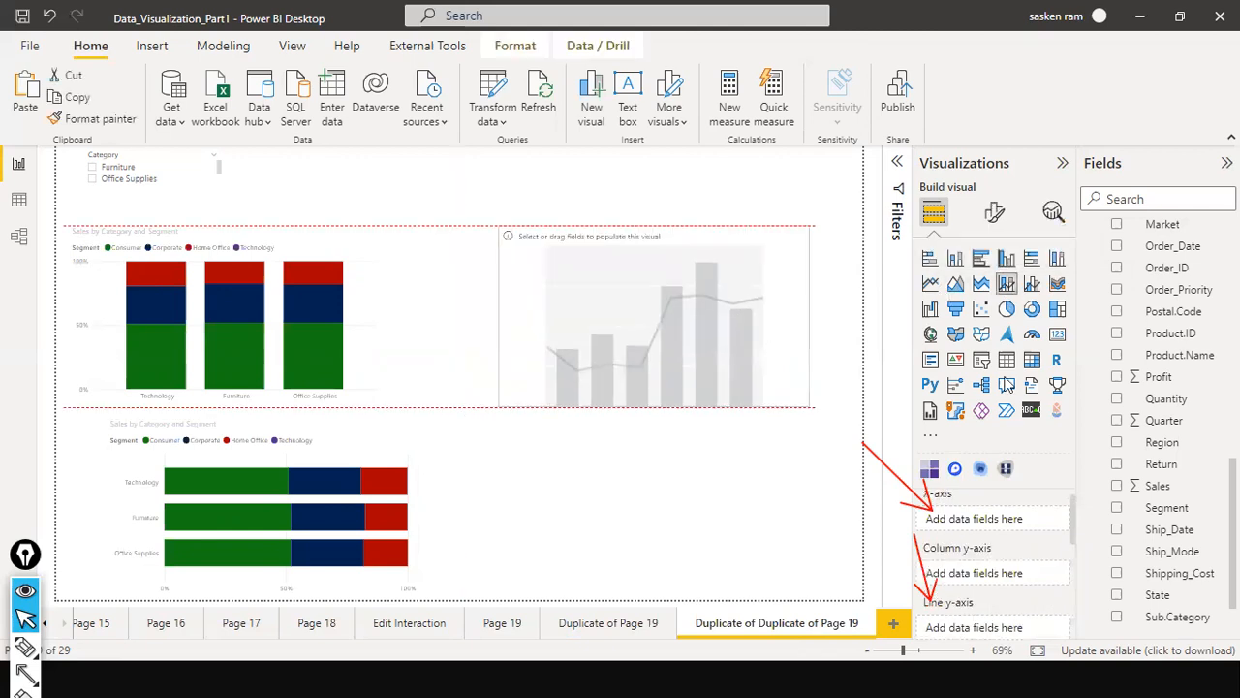
{"action": "left_click", "coordinate": [1116, 486]}
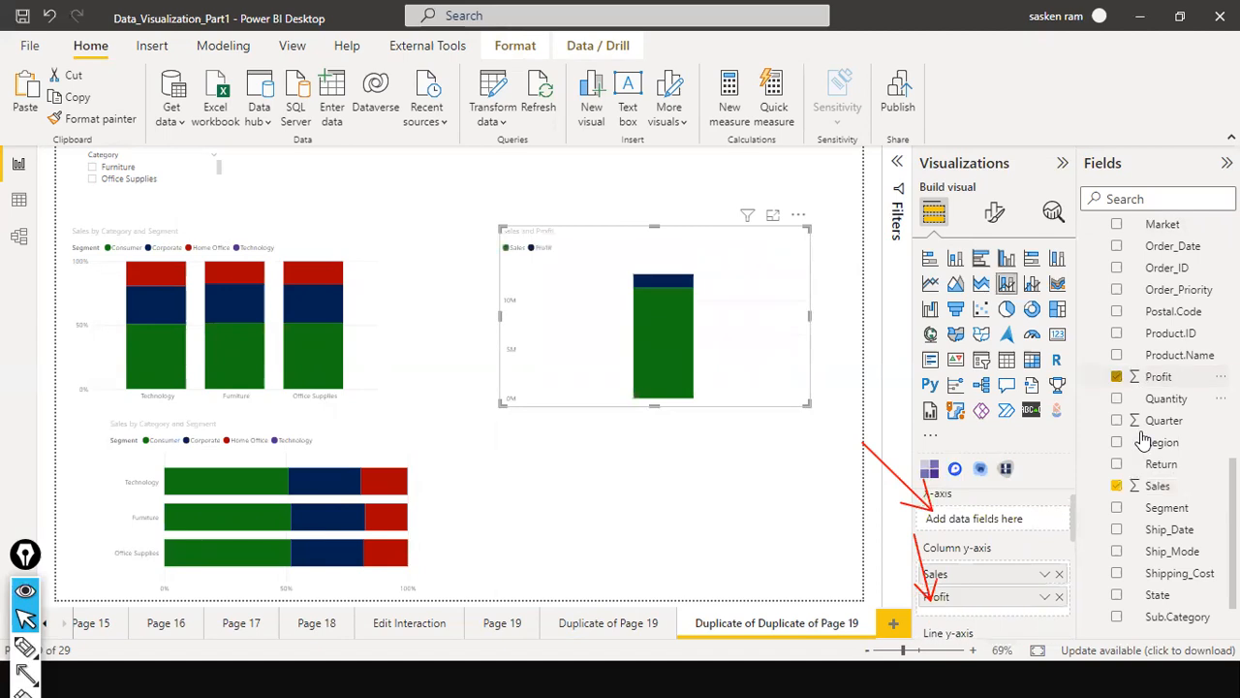
Step: Add Year from Dim_Date to the combo chart and make it the X-axis field
{"action": "scroll", "coordinate": [1132, 346], "scroll_direction": "up", "scroll_amount": 5}
{"action": "scroll", "coordinate": [1131, 347], "scroll_direction": "up", "scroll_amount": 8}
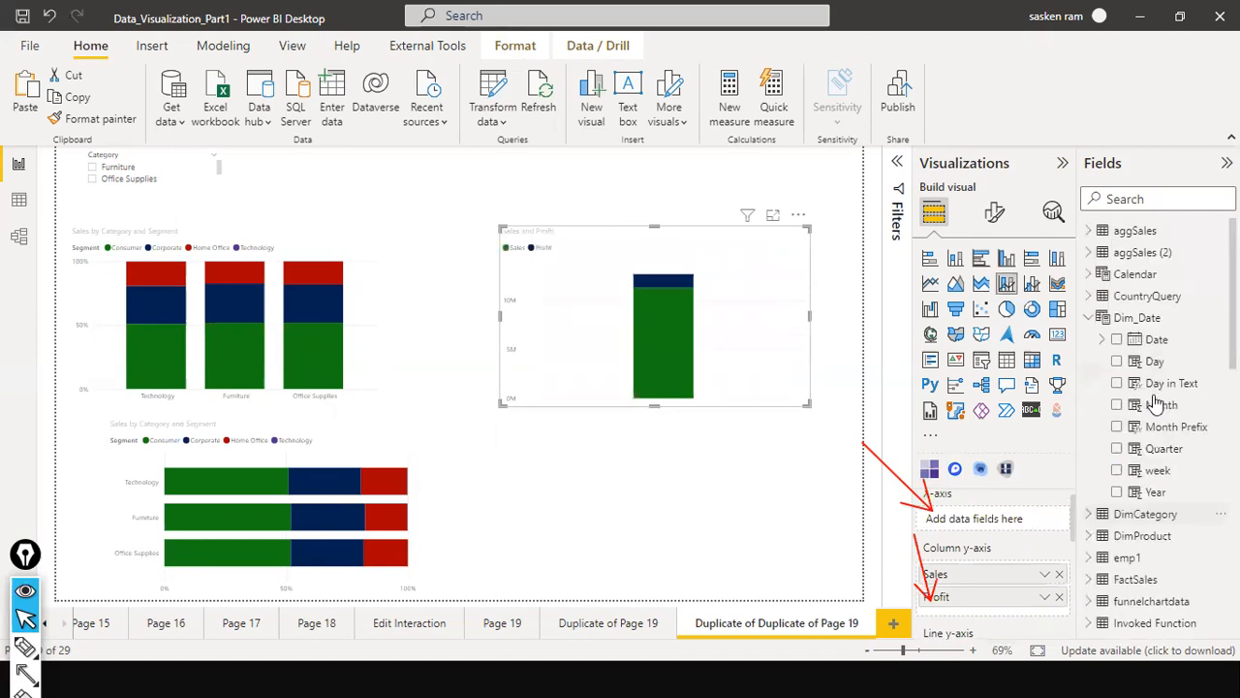
{"action": "left_click", "coordinate": [1117, 492]}
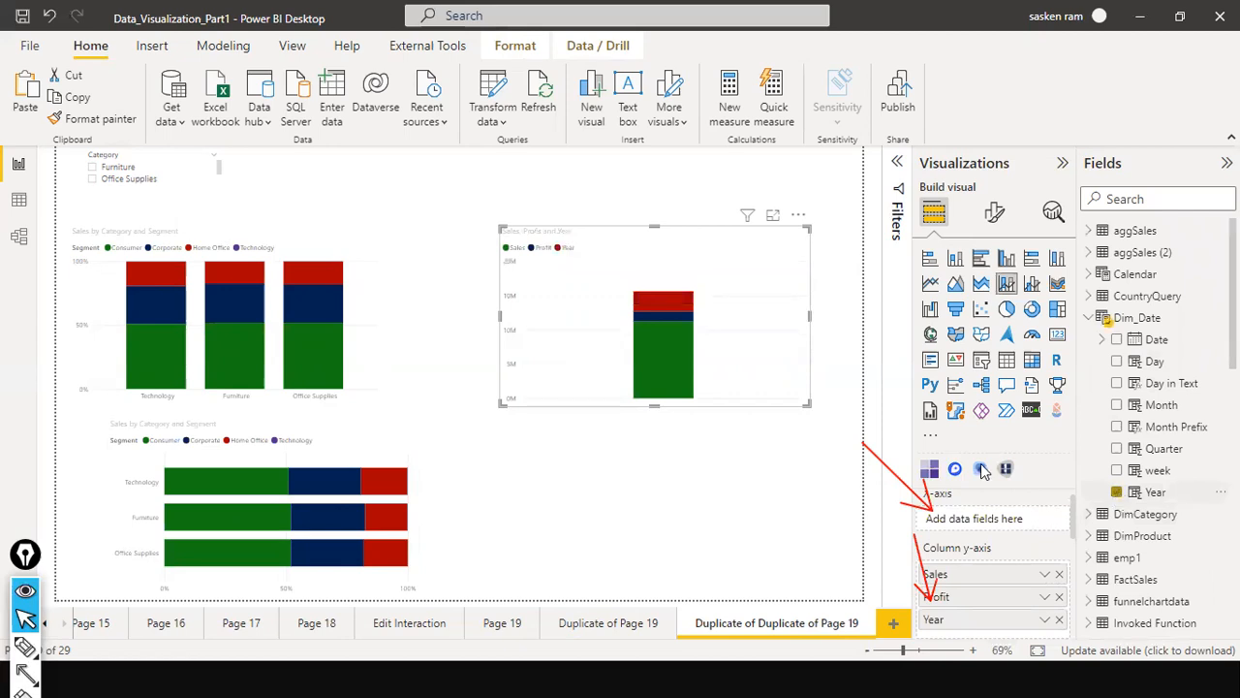
{"action": "scroll", "coordinate": [1013, 588], "scroll_direction": "up", "scroll_amount": 1}
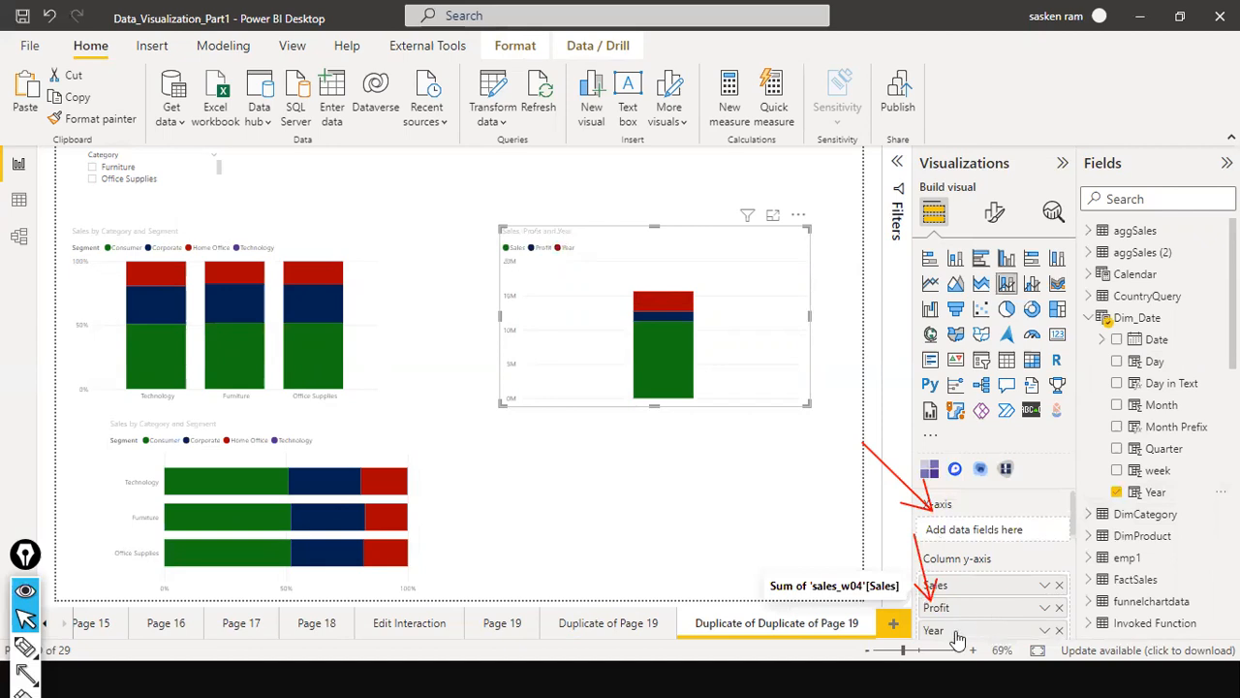
{"action": "mouse_move", "coordinate": [957, 631]}
{"action": "left_mouse_down"}
{"action": "mouse_move", "coordinate": [972, 526]}
{"action": "mouse_move", "coordinate": [964, 670]}
{"action": "mouse_move", "coordinate": [958, 638]}
{"action": "left_mouse_up"}
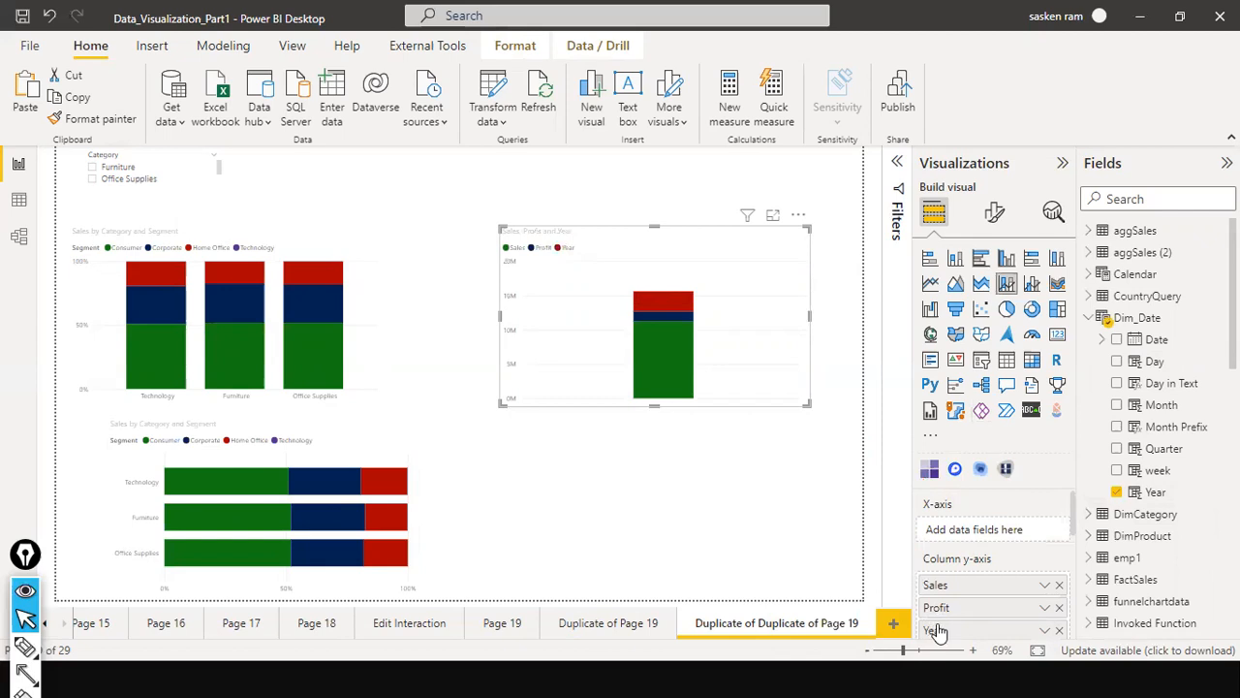
{"action": "left_click_drag", "start_coordinate": [945, 635], "coordinate": [955, 528]}
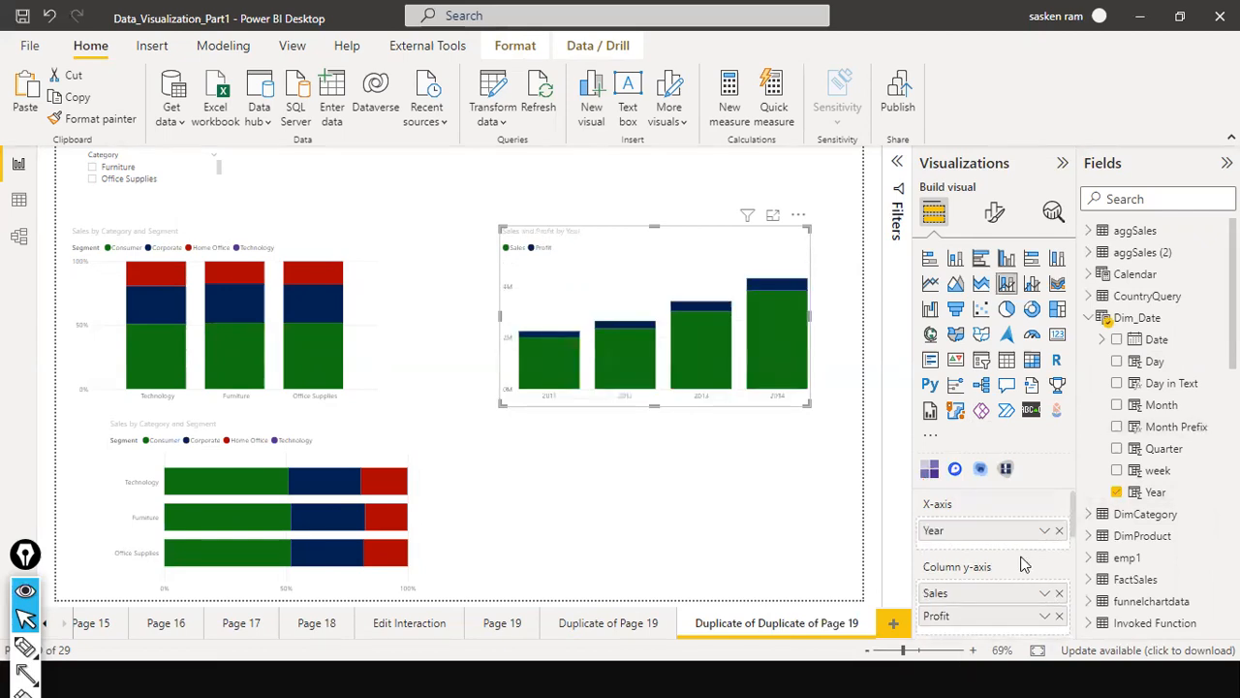
Step: Move Profit from the combo chart's column y-axis to its line y-axis
{"action": "scroll", "coordinate": [1024, 565], "scroll_direction": "down", "scroll_amount": 1}
{"action": "scroll", "coordinate": [1024, 565], "scroll_direction": "down", "scroll_amount": 1}
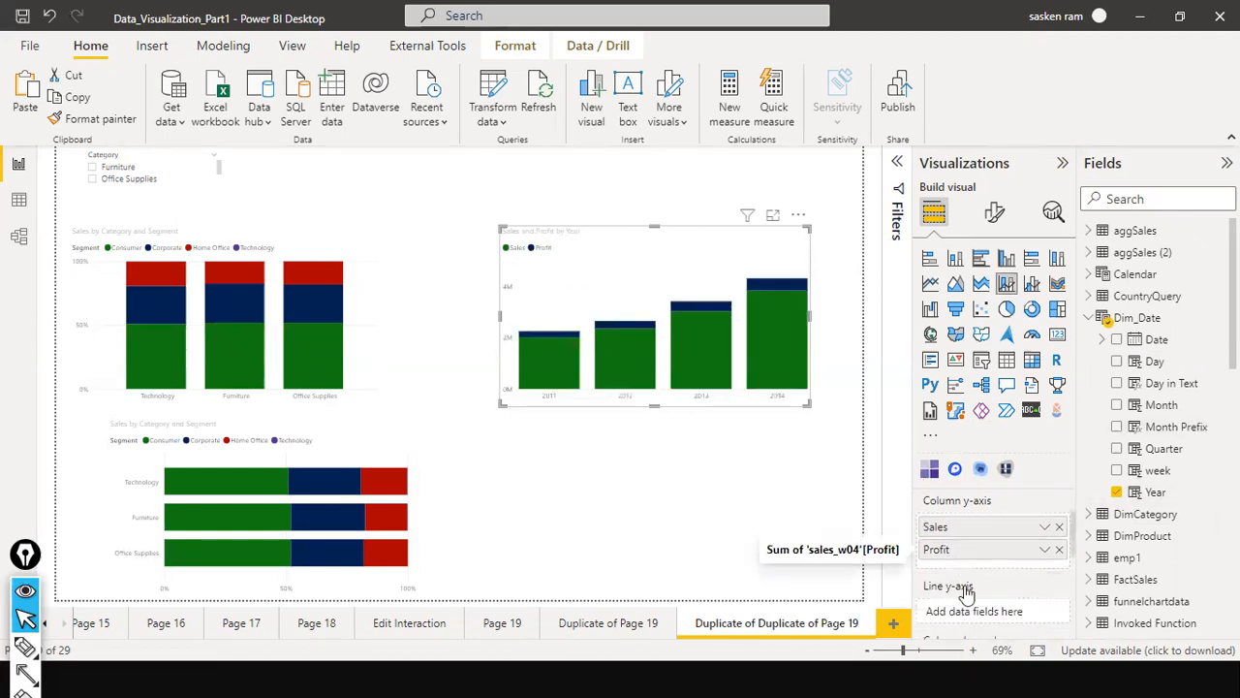
{"action": "left_click_drag", "start_coordinate": [966, 622], "coordinate": [966, 625]}
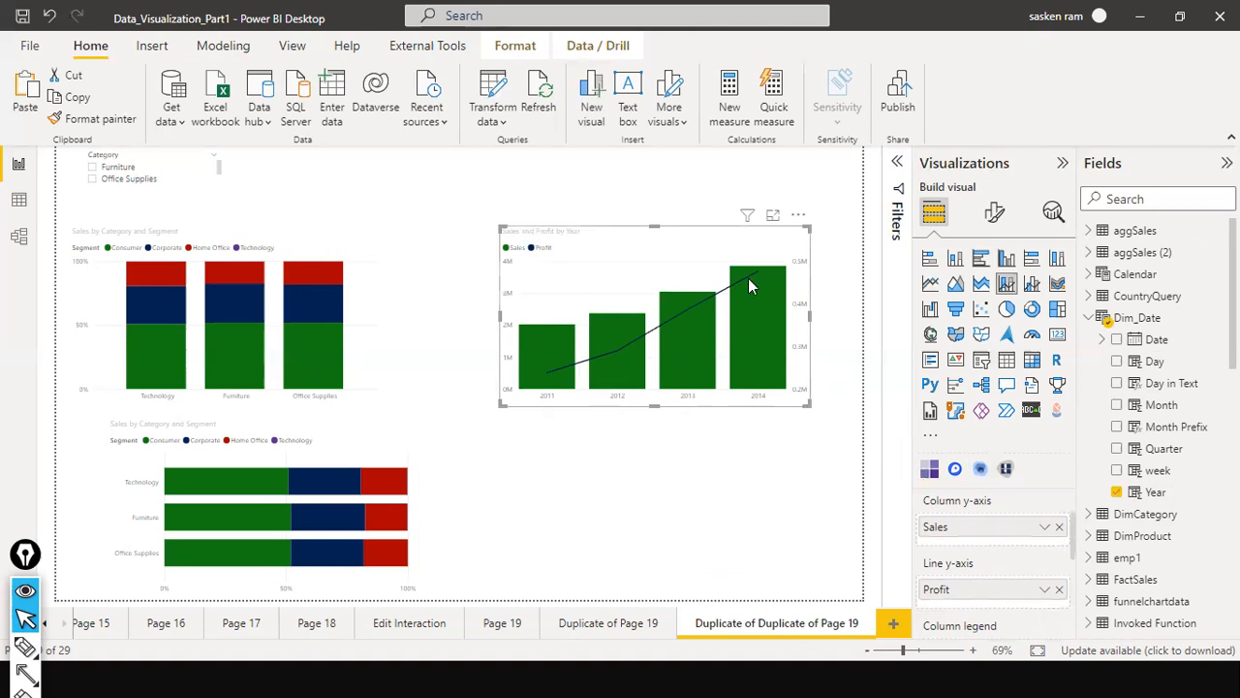
Step: Turn on data labels for the Sales and Profit combo chart
{"action": "mouse_move", "coordinate": [748, 281]}
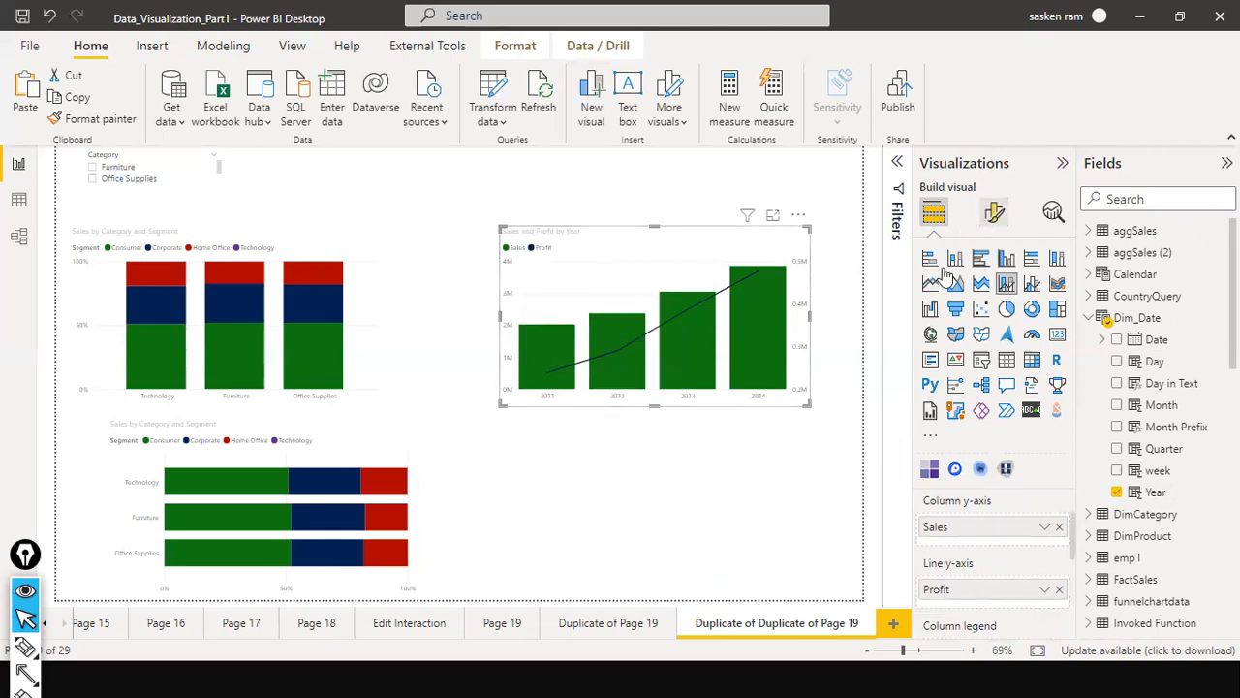
{"action": "left_click", "coordinate": [994, 212]}
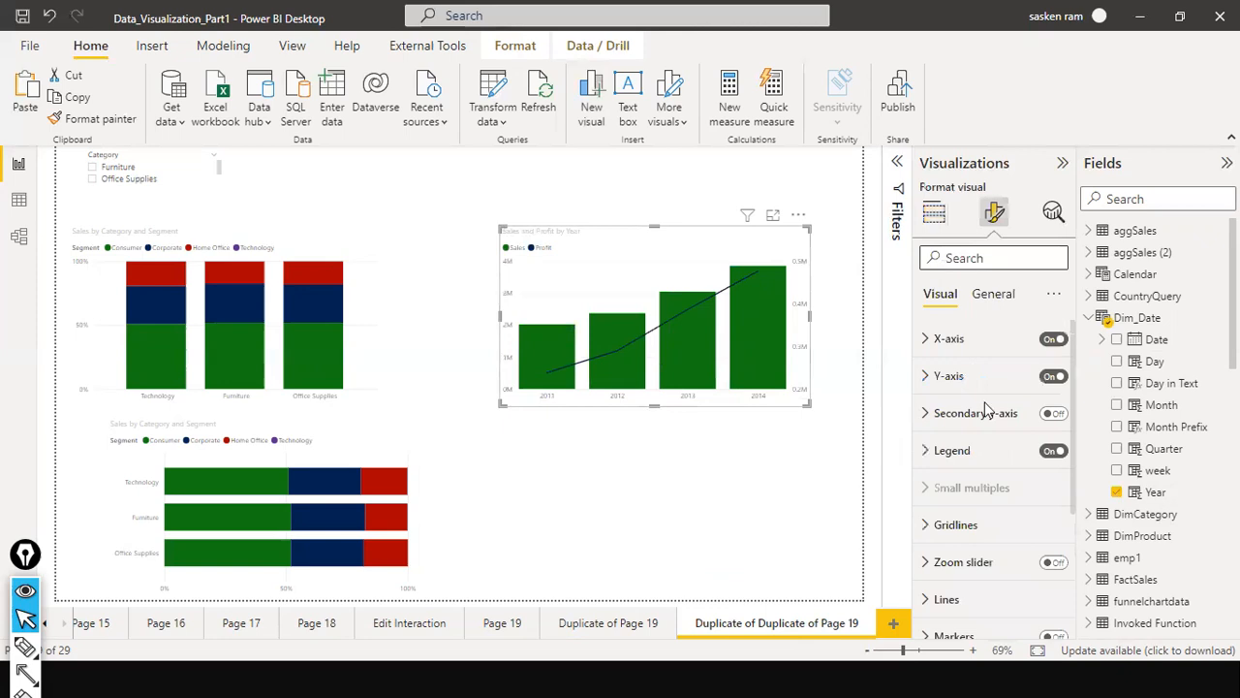
{"action": "scroll", "coordinate": [1024, 501], "scroll_direction": "down", "scroll_amount": 3}
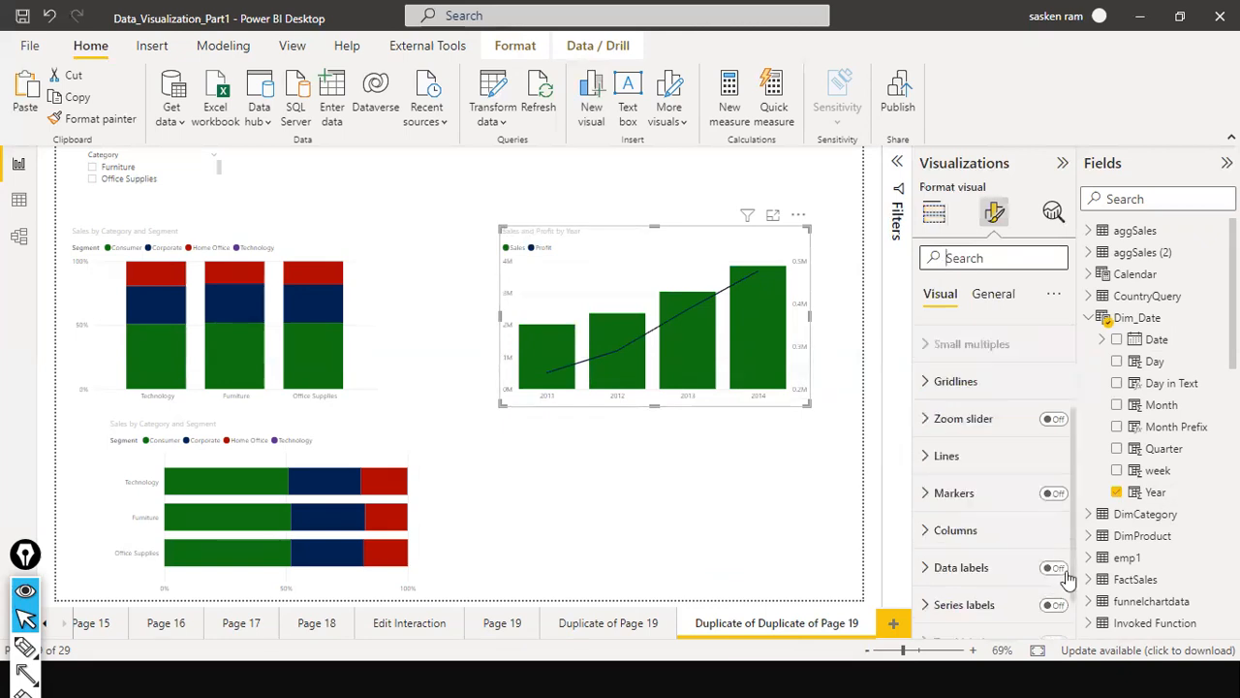
{"action": "left_click", "coordinate": [1063, 570]}
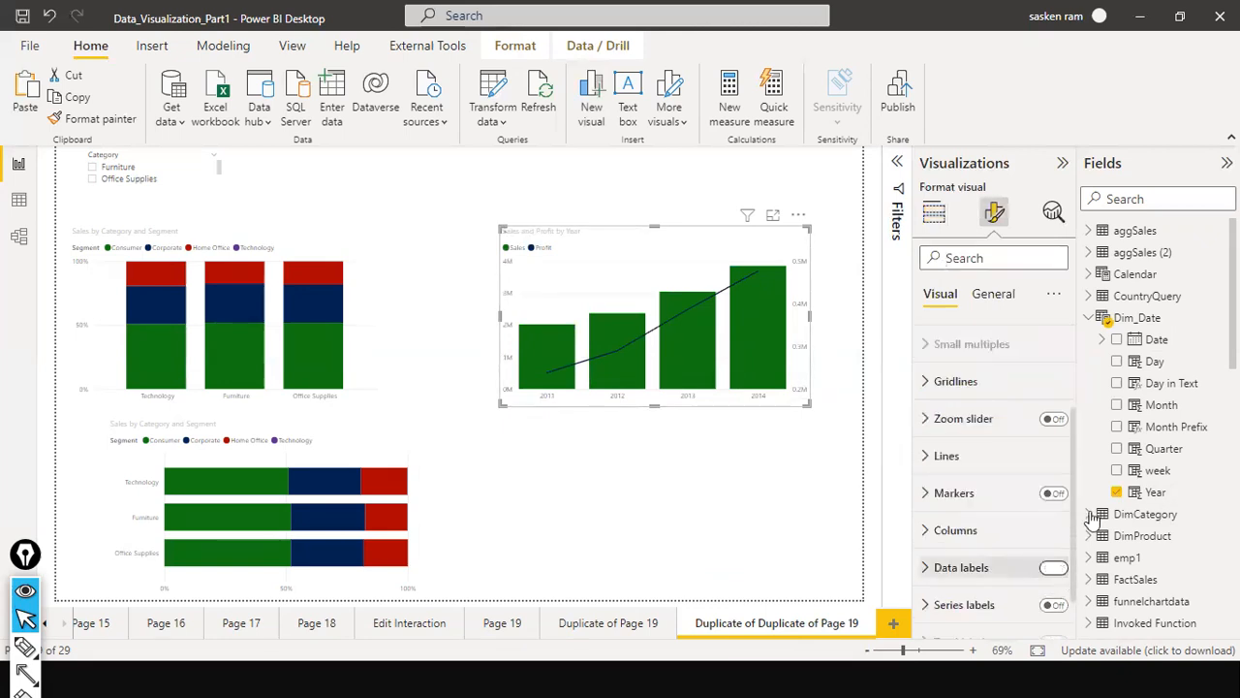
Step: Find the combo chart's font settings and set the legend text size to 12 and the data label size to 13
{"action": "left_click", "coordinate": [982, 254]}
{"action": "type", "text": "font"}
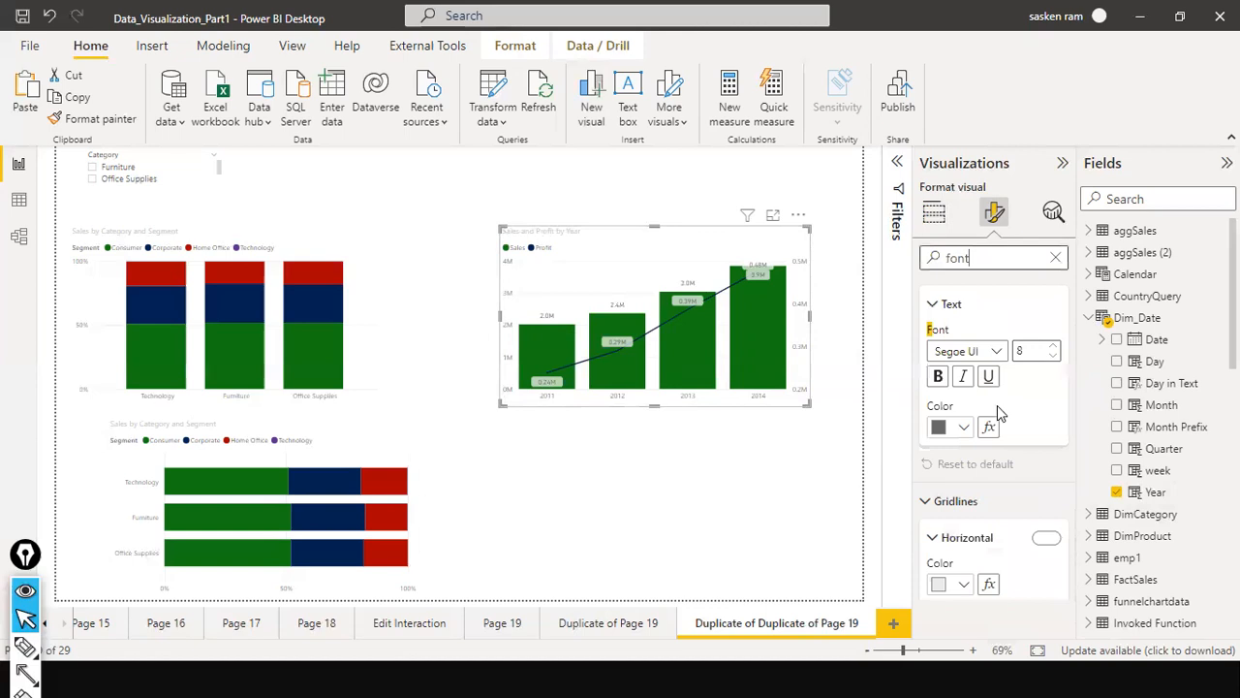
{"action": "left_click", "coordinate": [1057, 349]}
{"action": "left_click", "coordinate": [1057, 350]}
{"action": "left_click", "coordinate": [1057, 350]}
{"action": "left_click", "coordinate": [1057, 349]}
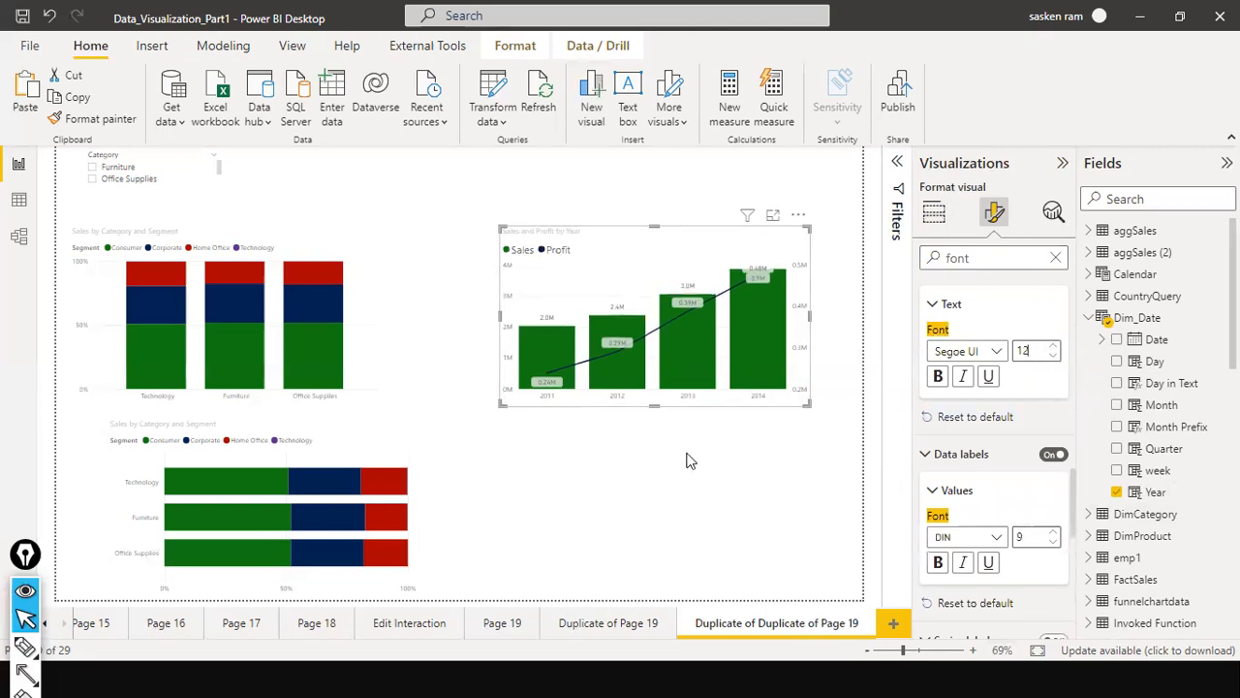
{"action": "left_click", "coordinate": [1053, 532]}
{"action": "left_click", "coordinate": [1053, 533]}
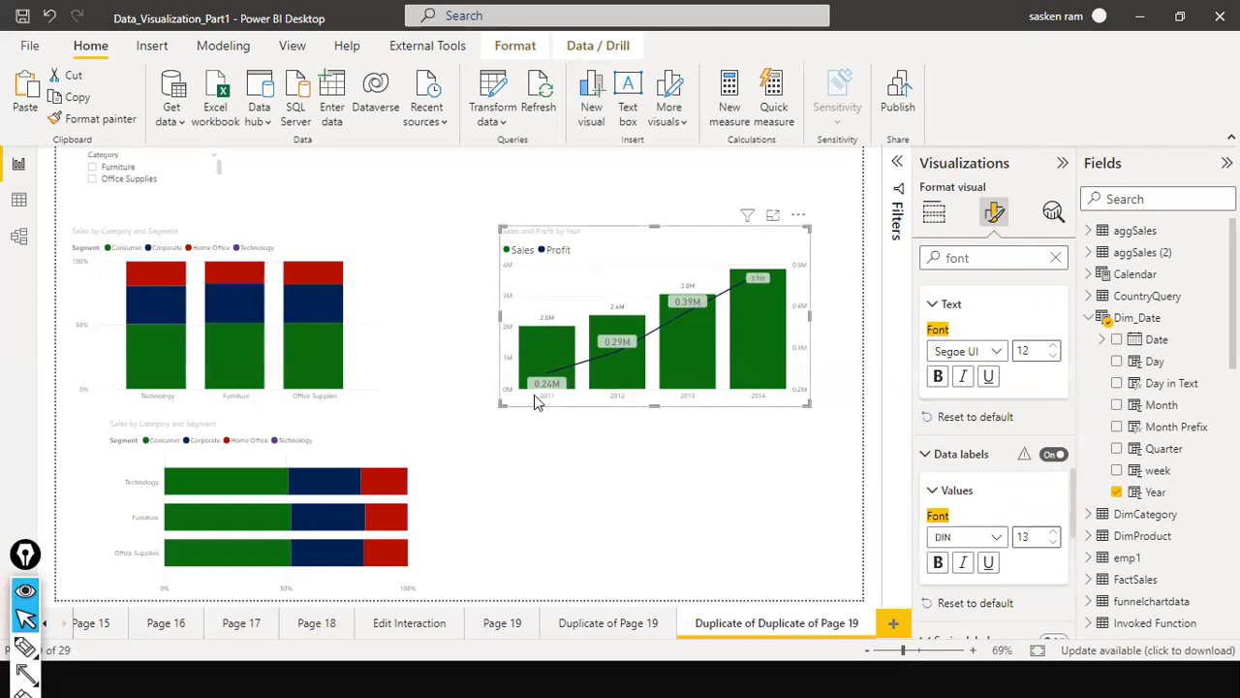
Step: Widen the combo chart and shift it left so it spans the page's right half up to the page edge
{"action": "mouse_move", "coordinate": [543, 377]}
{"action": "left_click_drag", "start_coordinate": [810, 315], "coordinate": [862, 320]}
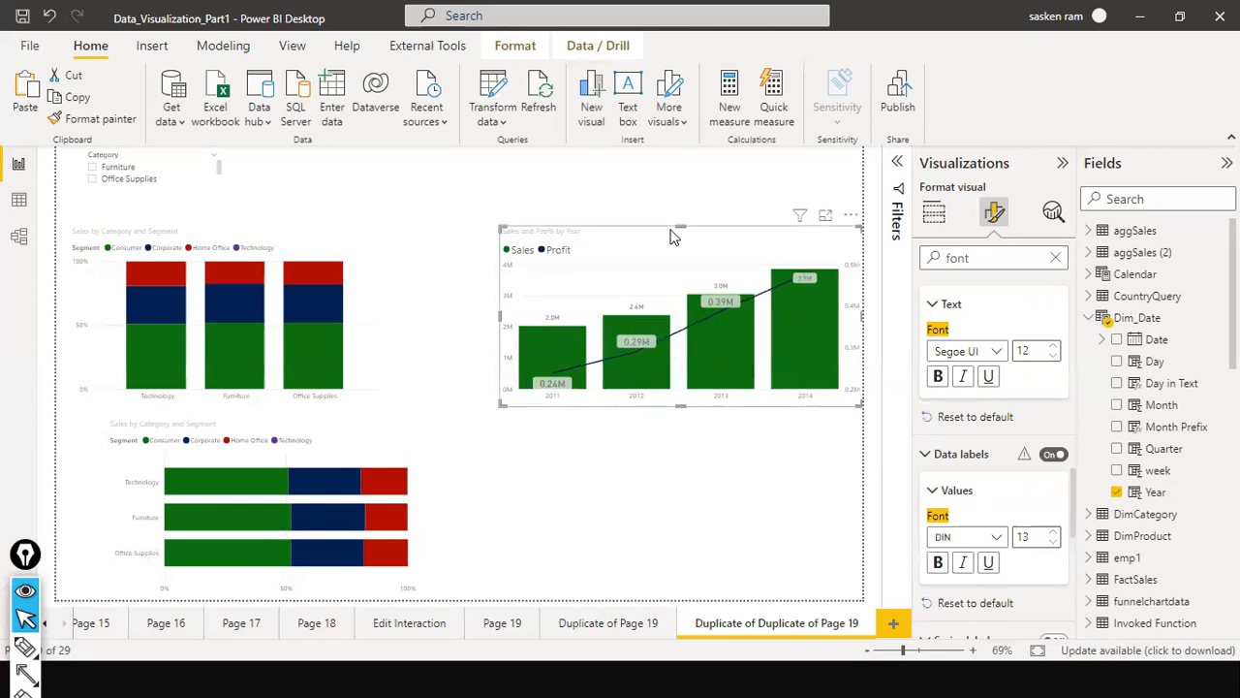
{"action": "left_click_drag", "start_coordinate": [620, 240], "coordinate": [567, 243]}
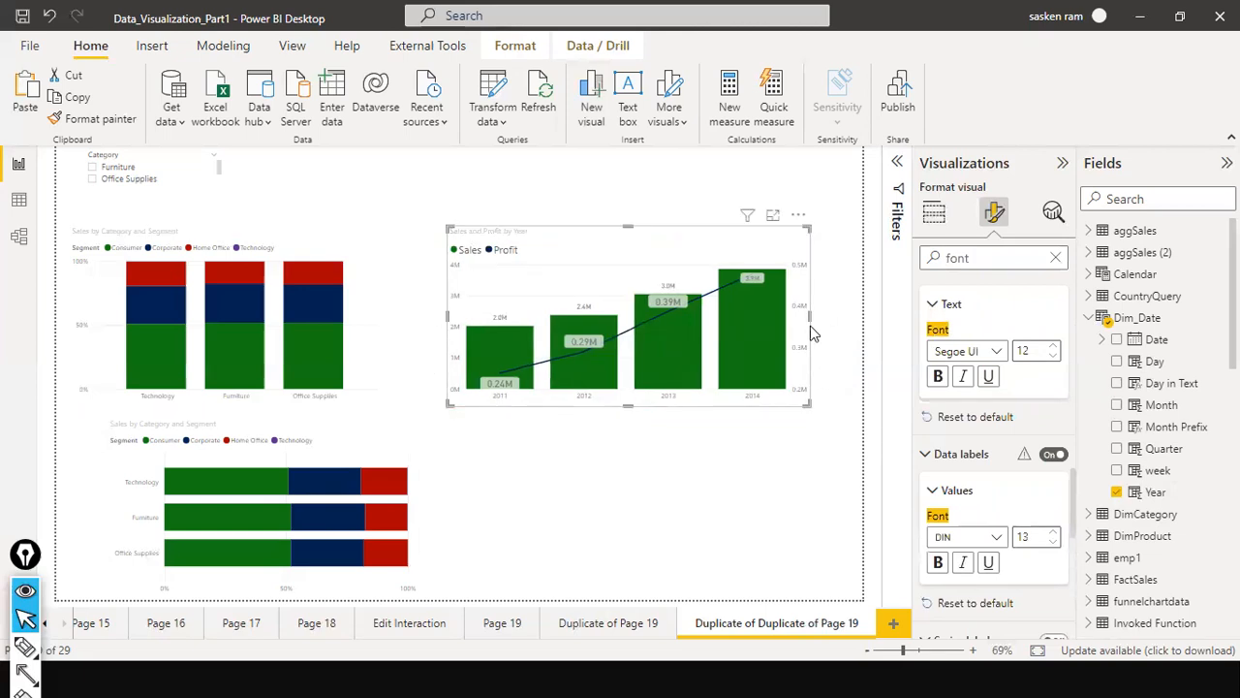
{"action": "left_click_drag", "start_coordinate": [814, 325], "coordinate": [862, 327]}
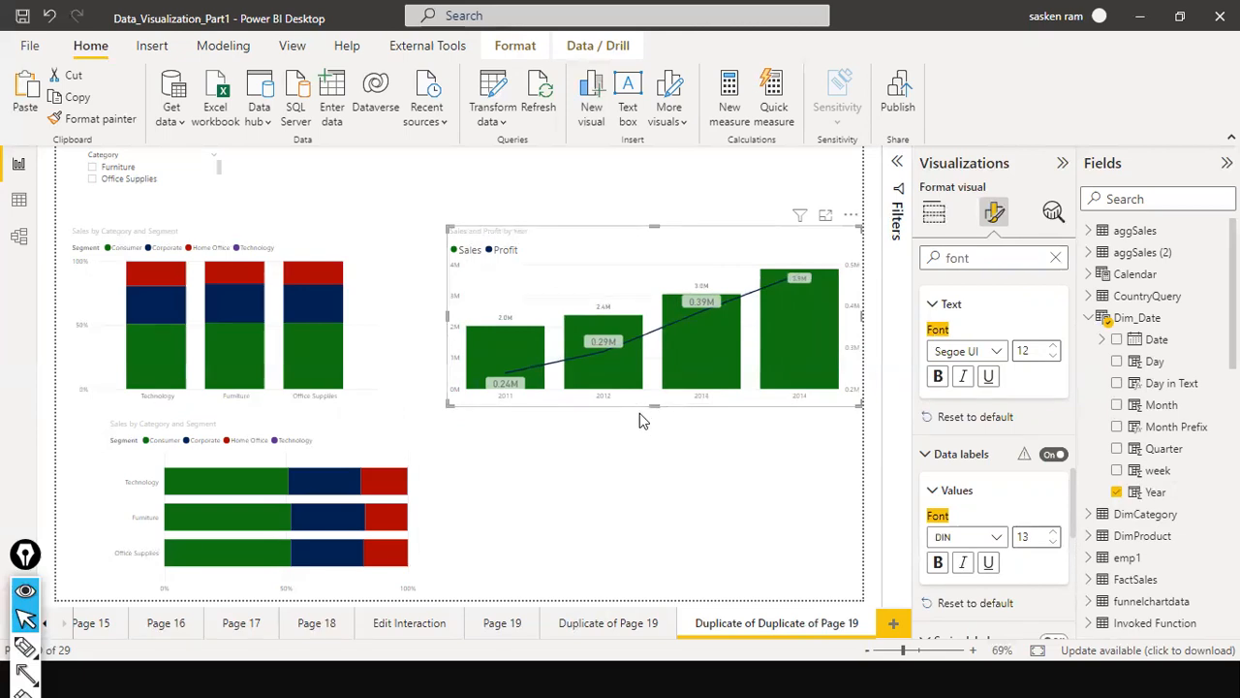
Step: Compare the Sales and Profit combo chart as stacked and clustered columns, leaving it as a line and clustered column chart
{"action": "left_click", "coordinate": [651, 468]}
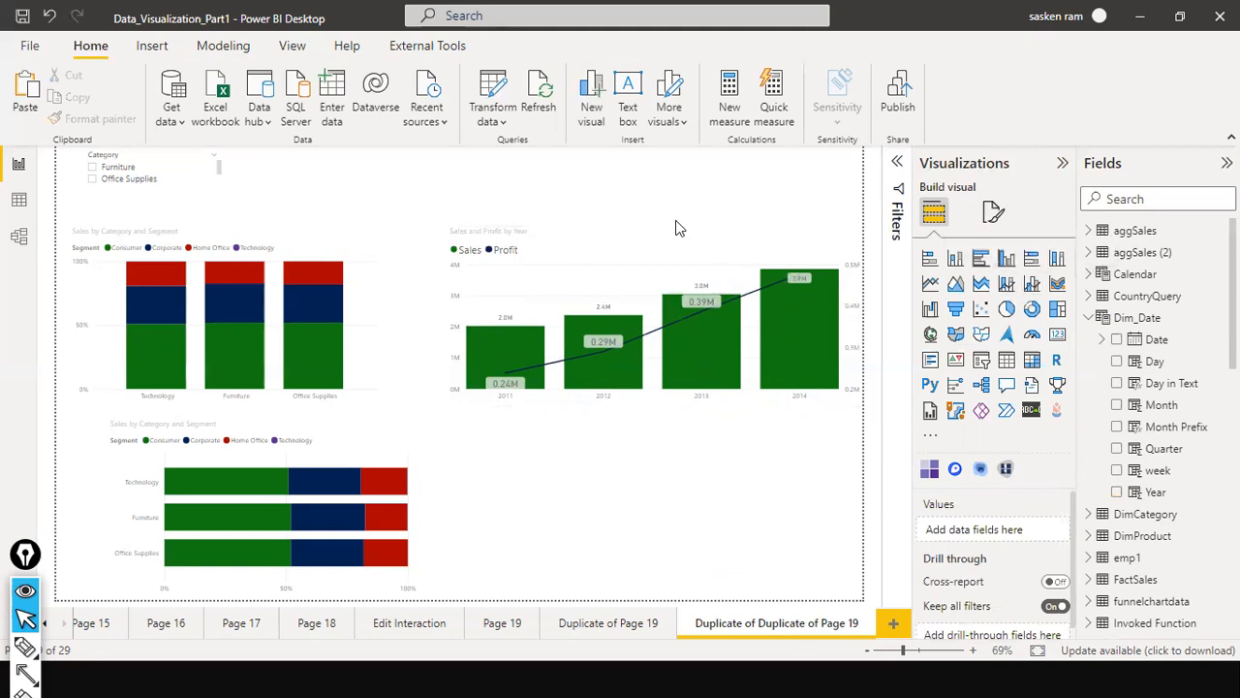
{"action": "left_click", "coordinate": [691, 250]}
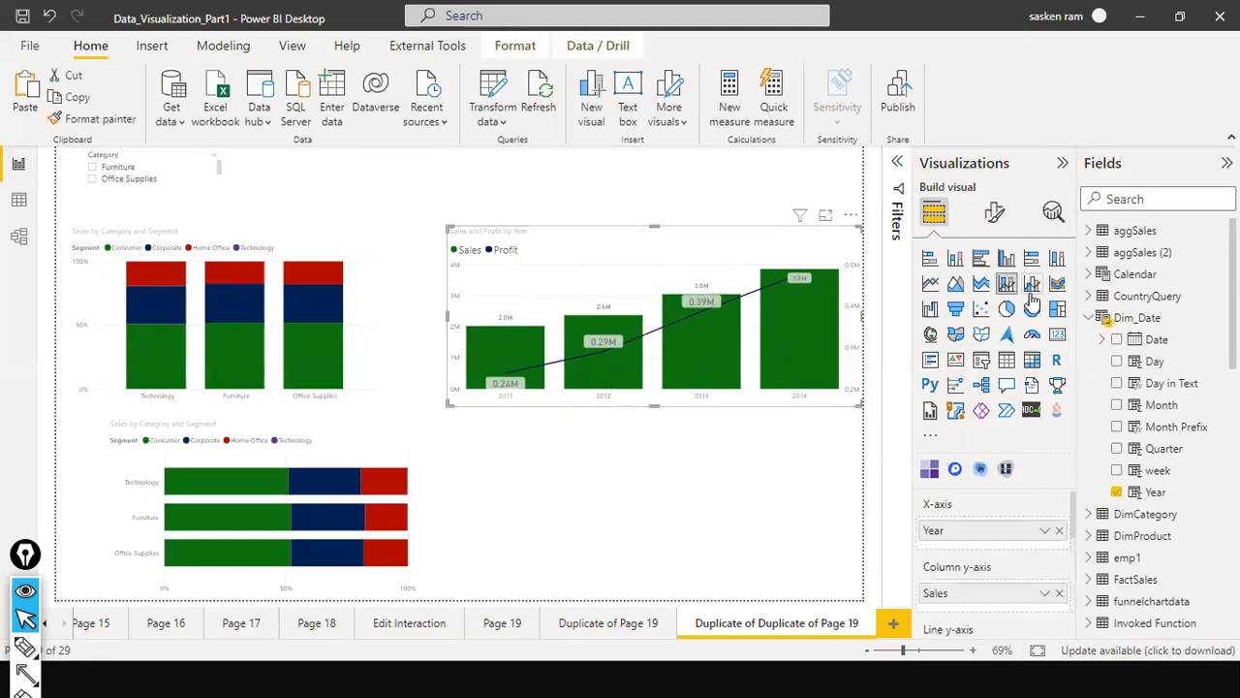
{"action": "left_click", "coordinate": [1030, 288]}
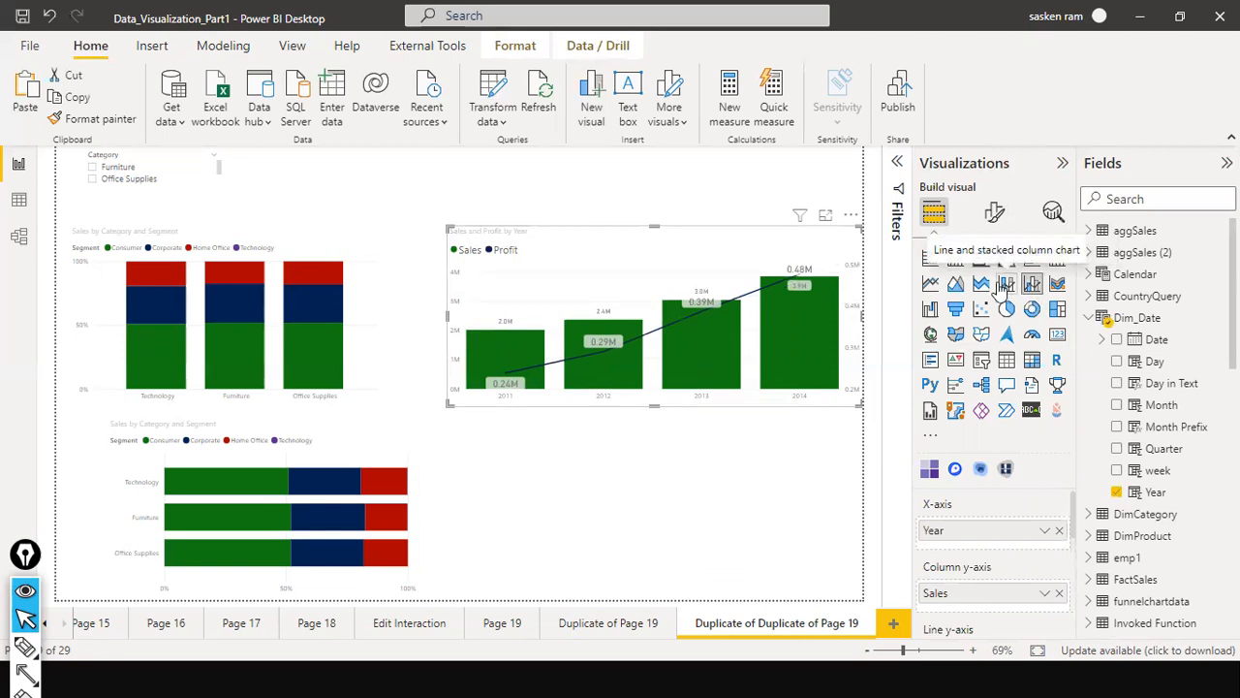
{"action": "left_click", "coordinate": [1004, 284]}
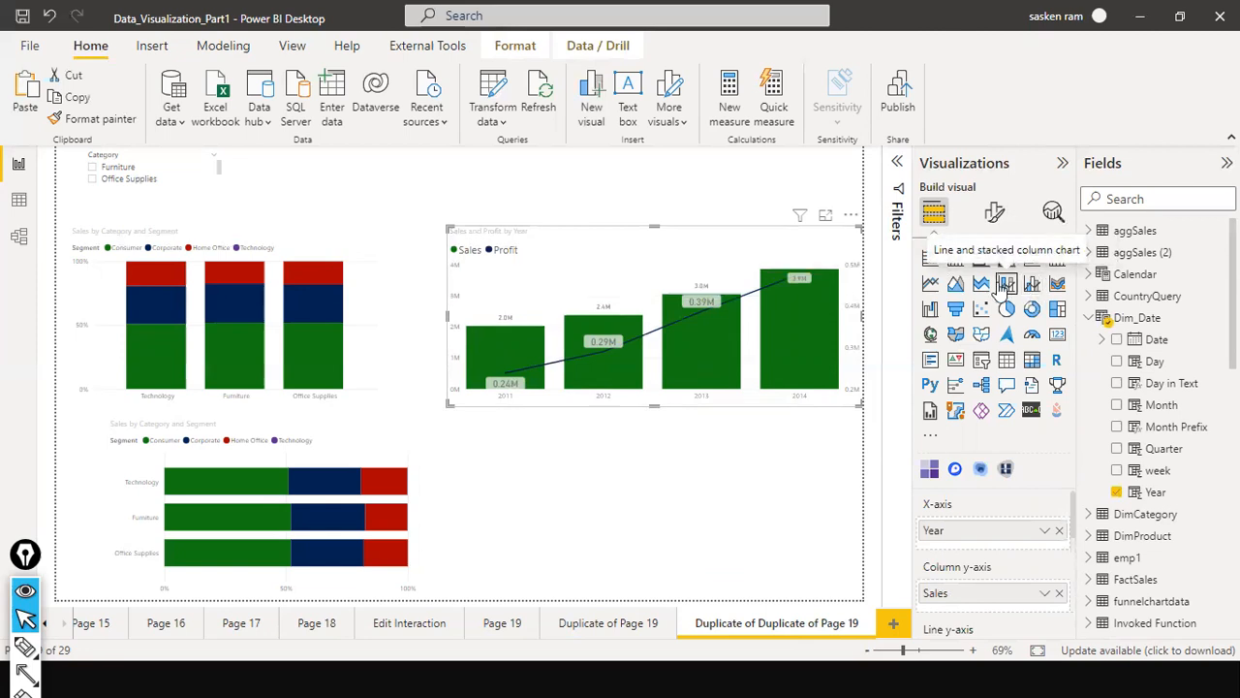
{"action": "left_click", "coordinate": [1035, 282]}
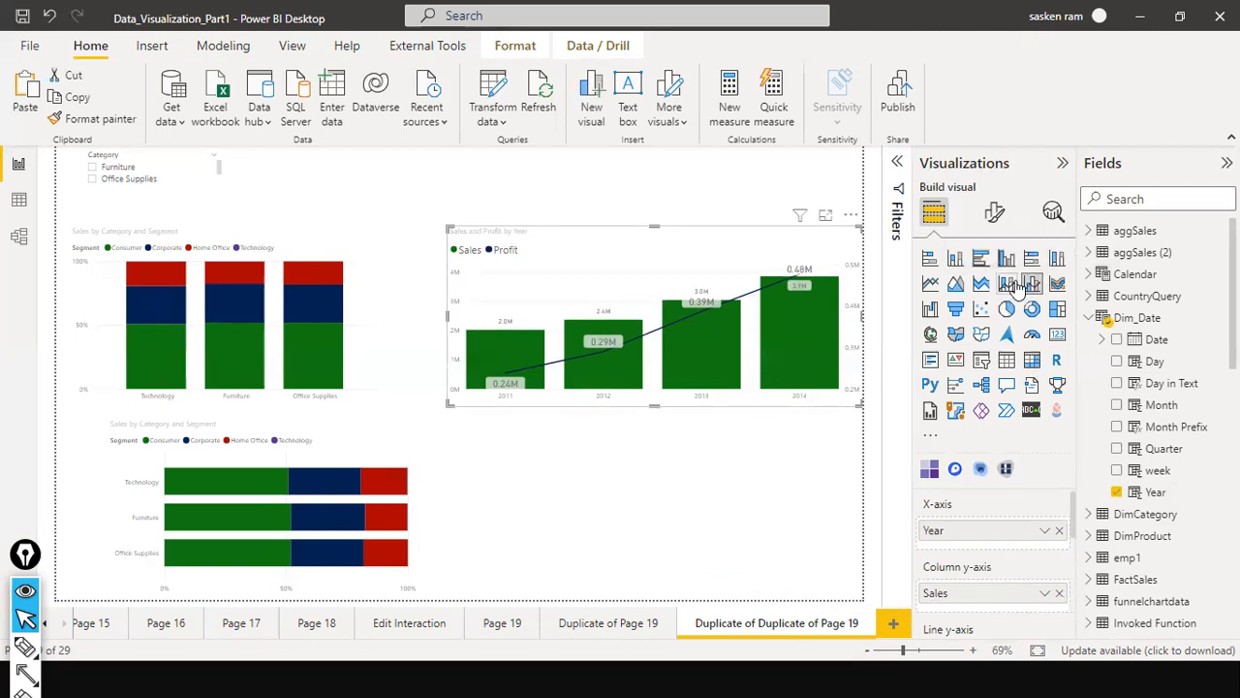
Step: Add Segment from sales_w04 as the combo chart's column legend and extend the chart's top edge upward to make it taller
{"action": "scroll", "coordinate": [1005, 548], "scroll_direction": "down", "scroll_amount": 2}
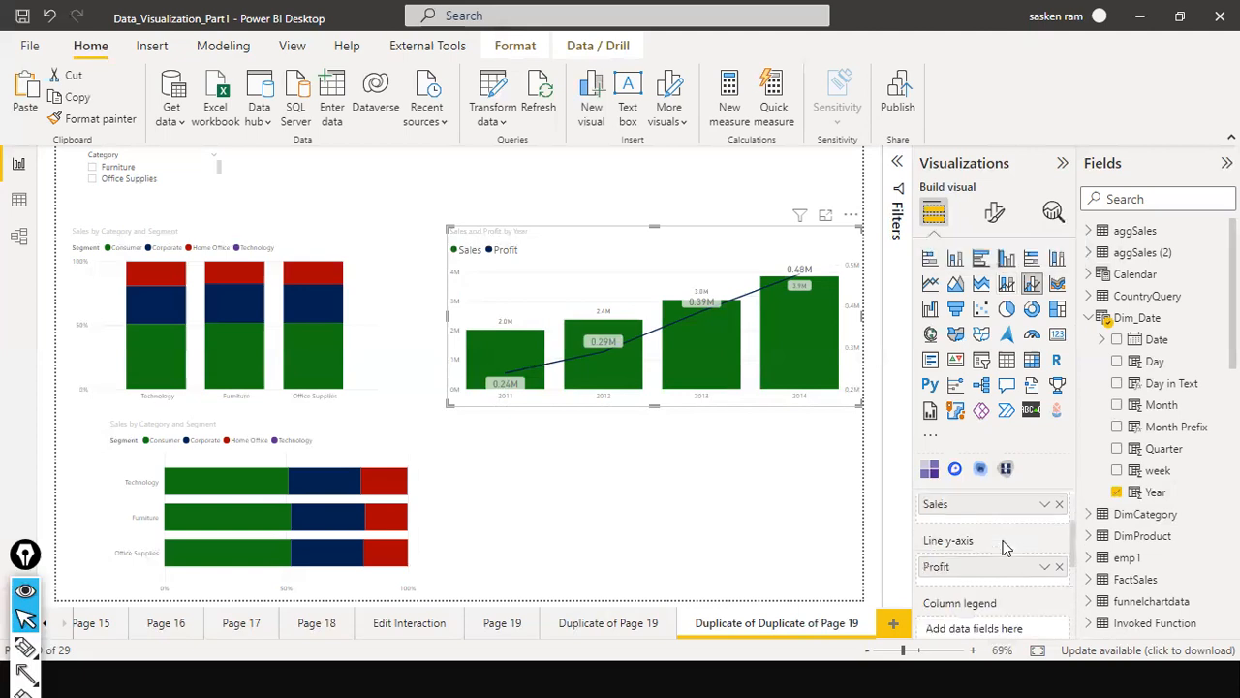
{"action": "scroll", "coordinate": [1004, 548], "scroll_direction": "down", "scroll_amount": 1}
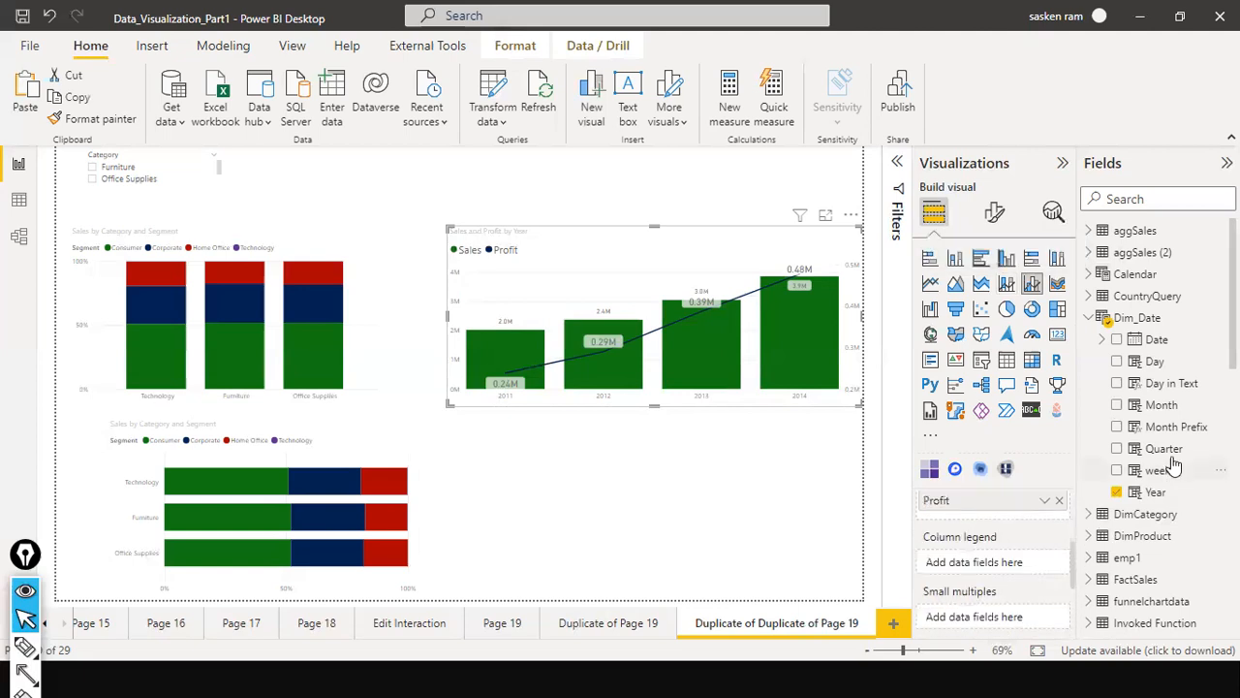
{"action": "scroll", "coordinate": [1172, 465], "scroll_direction": "down", "scroll_amount": 10}
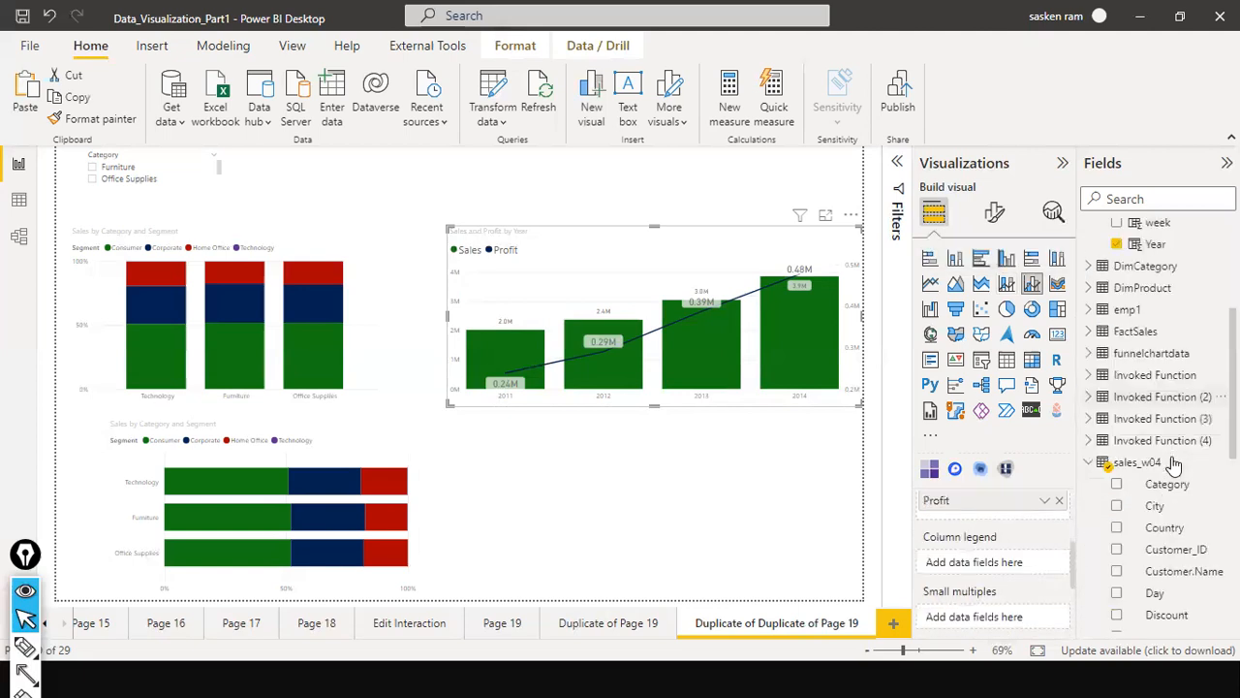
{"action": "scroll", "coordinate": [1177, 561], "scroll_direction": "down", "scroll_amount": 3}
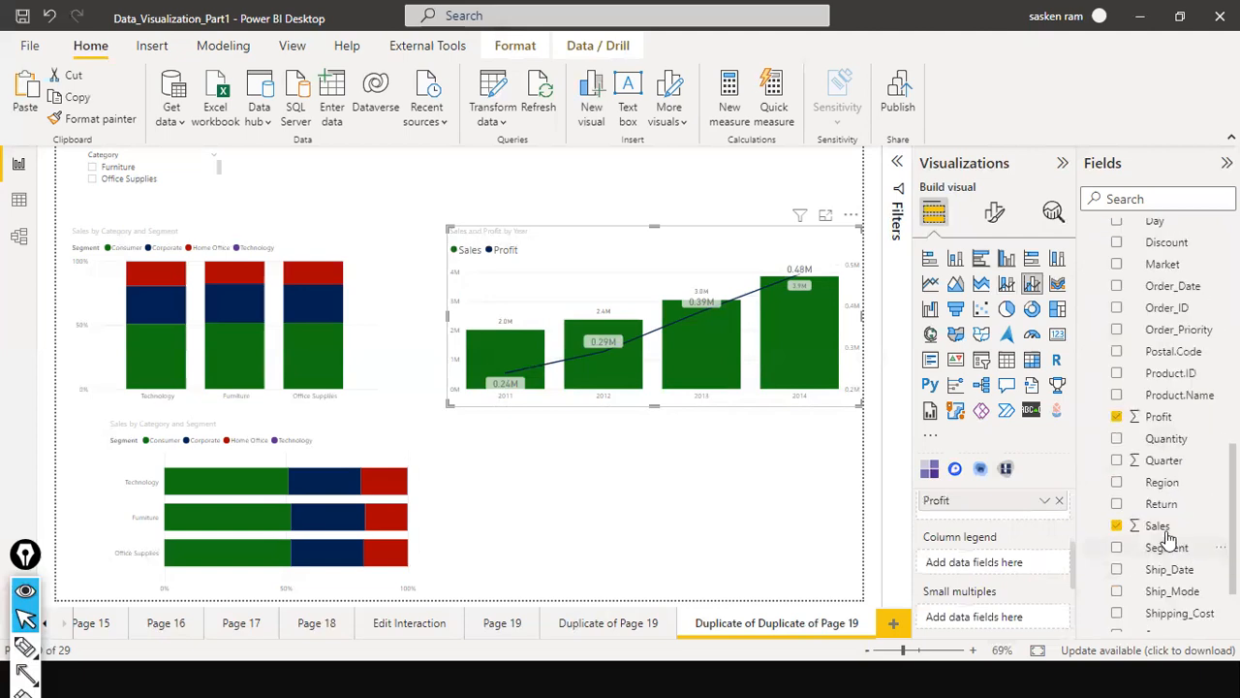
{"action": "left_click_drag", "start_coordinate": [1163, 549], "coordinate": [996, 576]}
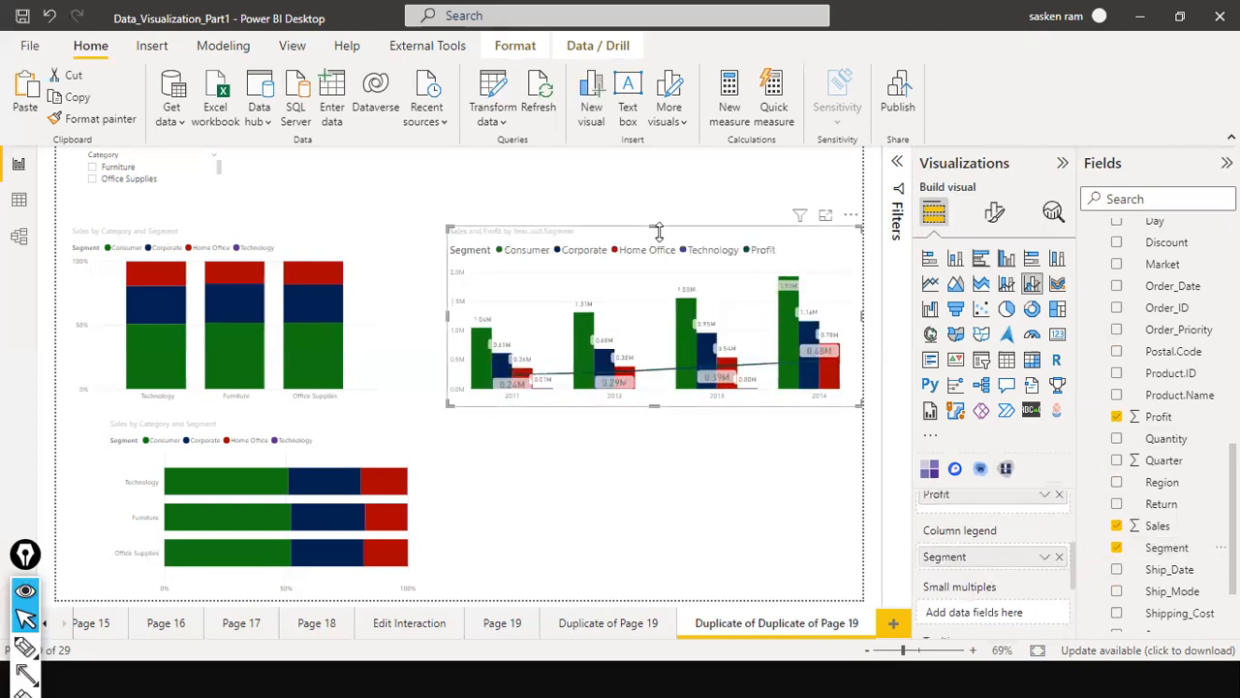
{"action": "left_click_drag", "start_coordinate": [657, 229], "coordinate": [664, 189]}
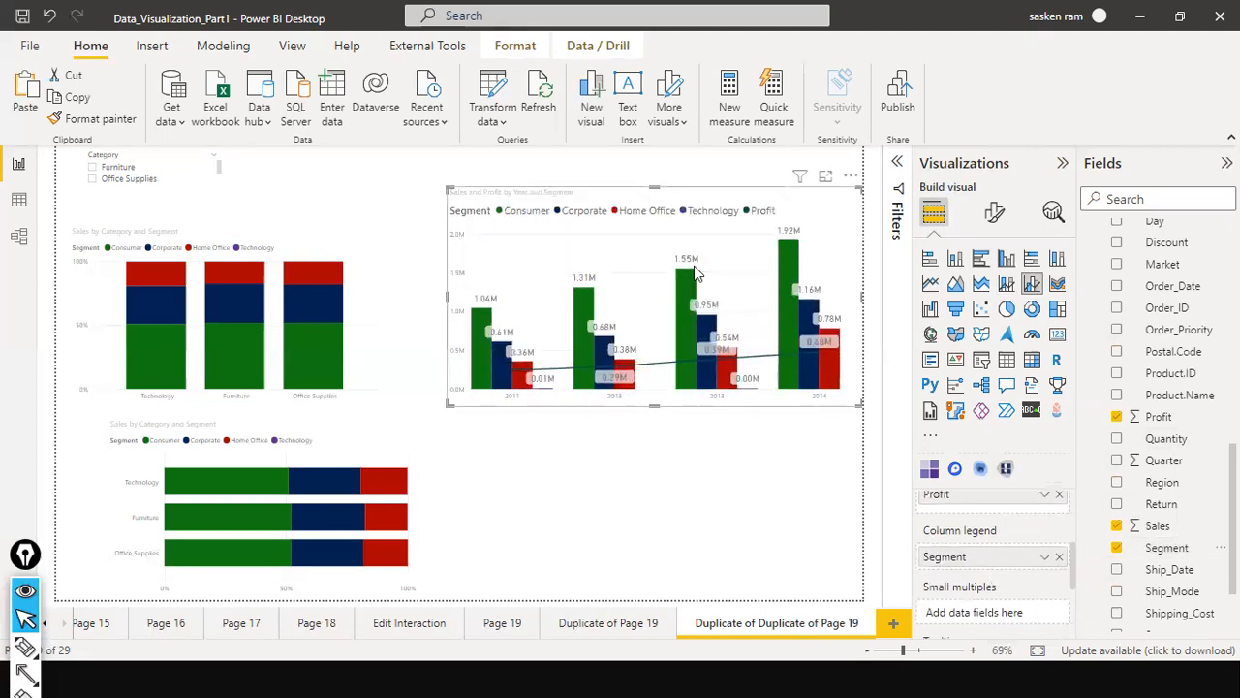
Step: Review the combo chart's assigned axis and legend fields, and inspect its segment columns and Profit line across the years
{"action": "scroll", "coordinate": [1054, 567], "scroll_direction": "up", "scroll_amount": 1}
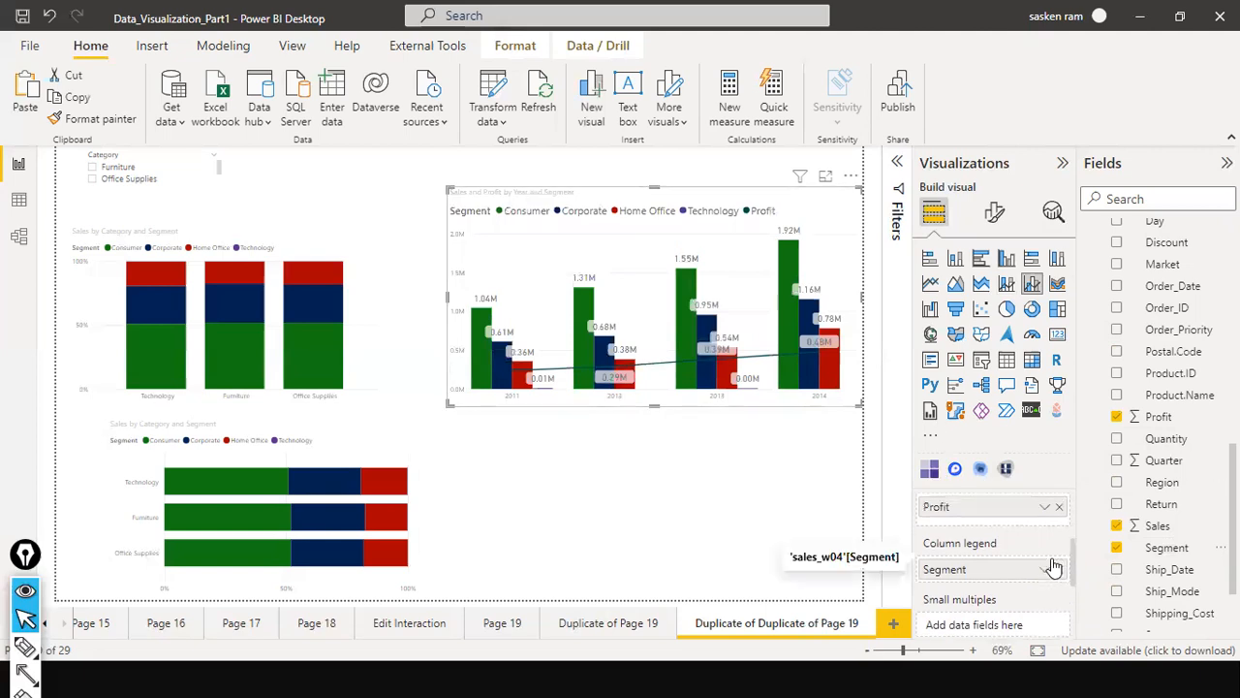
{"action": "scroll", "coordinate": [1054, 568], "scroll_direction": "up", "scroll_amount": 3}
{"action": "scroll", "coordinate": [1054, 566], "scroll_direction": "up", "scroll_amount": 1}
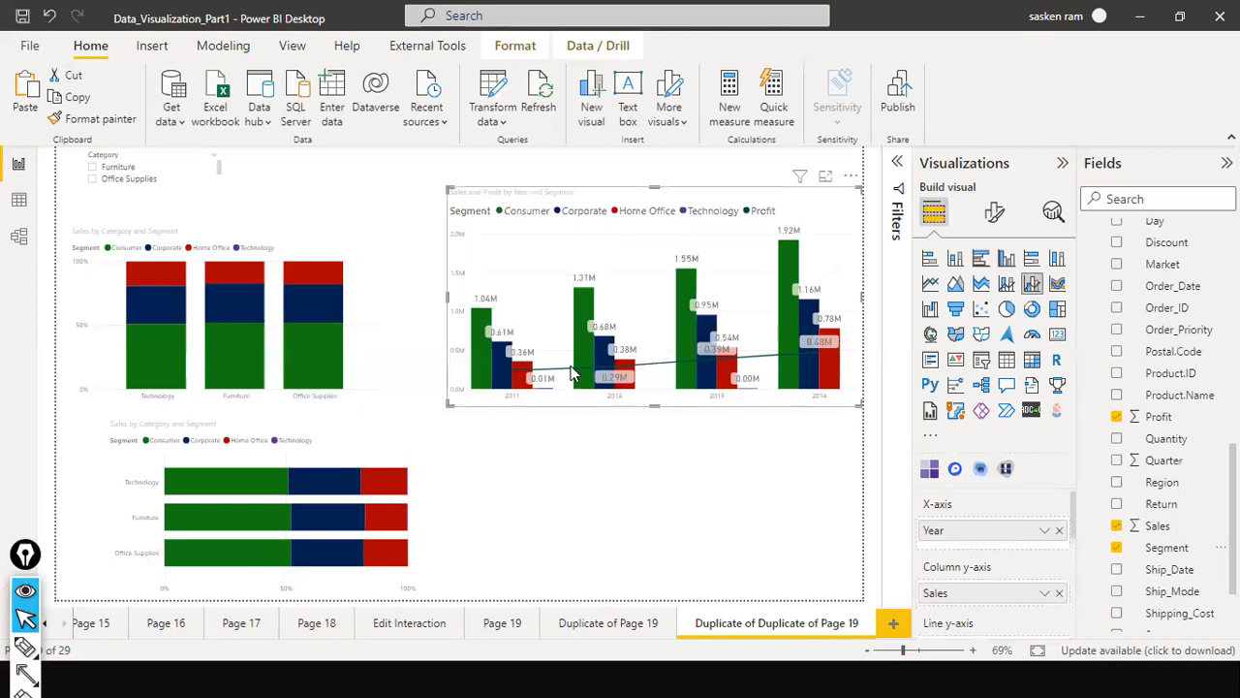
{"action": "mouse_move", "coordinate": [508, 308]}
{"action": "mouse_move", "coordinate": [717, 351]}
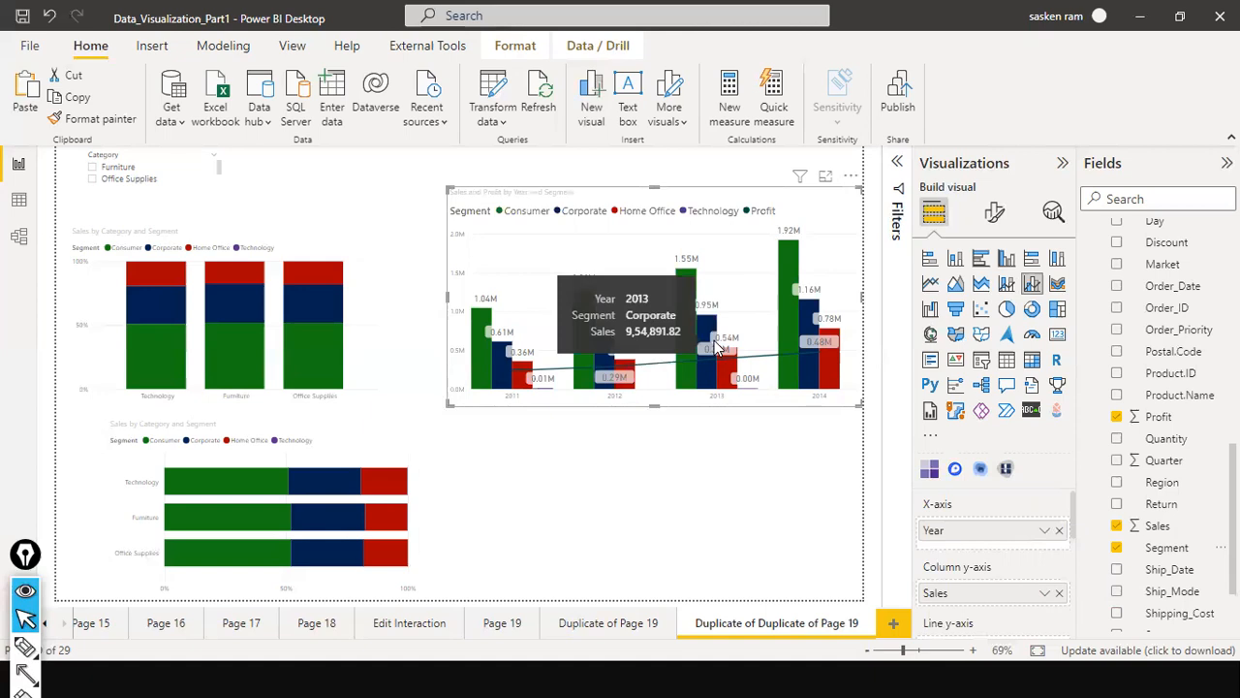
{"action": "left_click", "coordinate": [554, 398]}
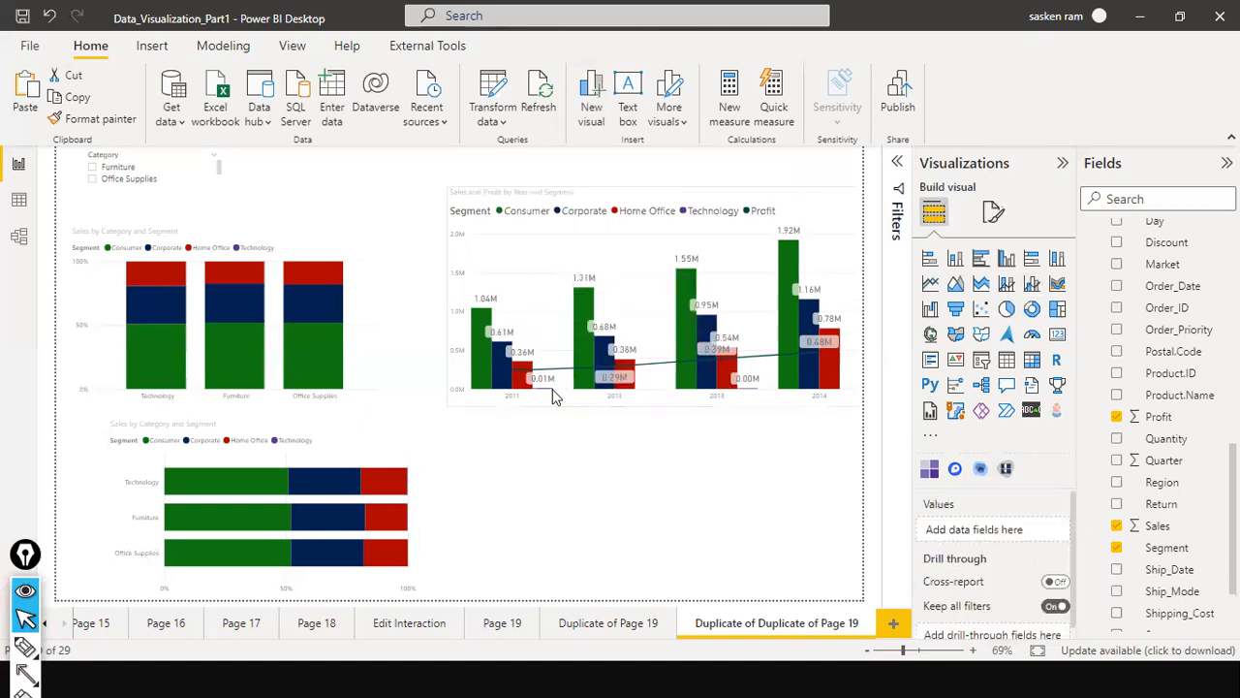
{"action": "mouse_move", "coordinate": [660, 368]}
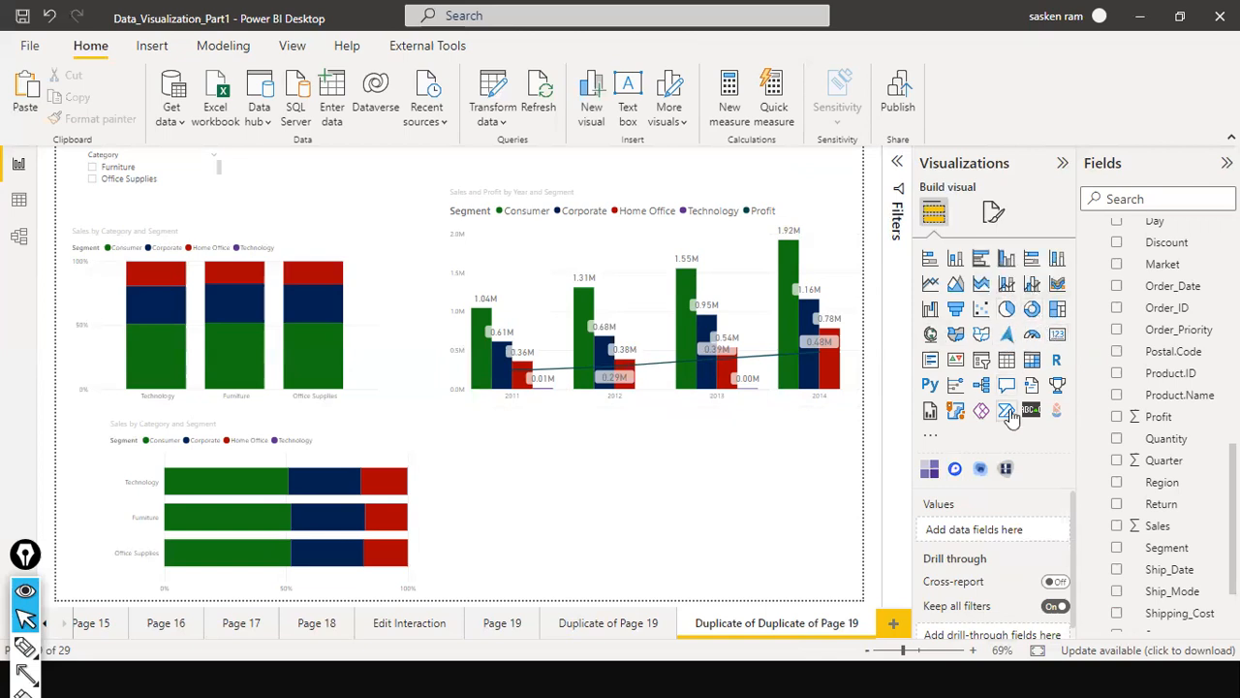
{"action": "key", "text": "super"}
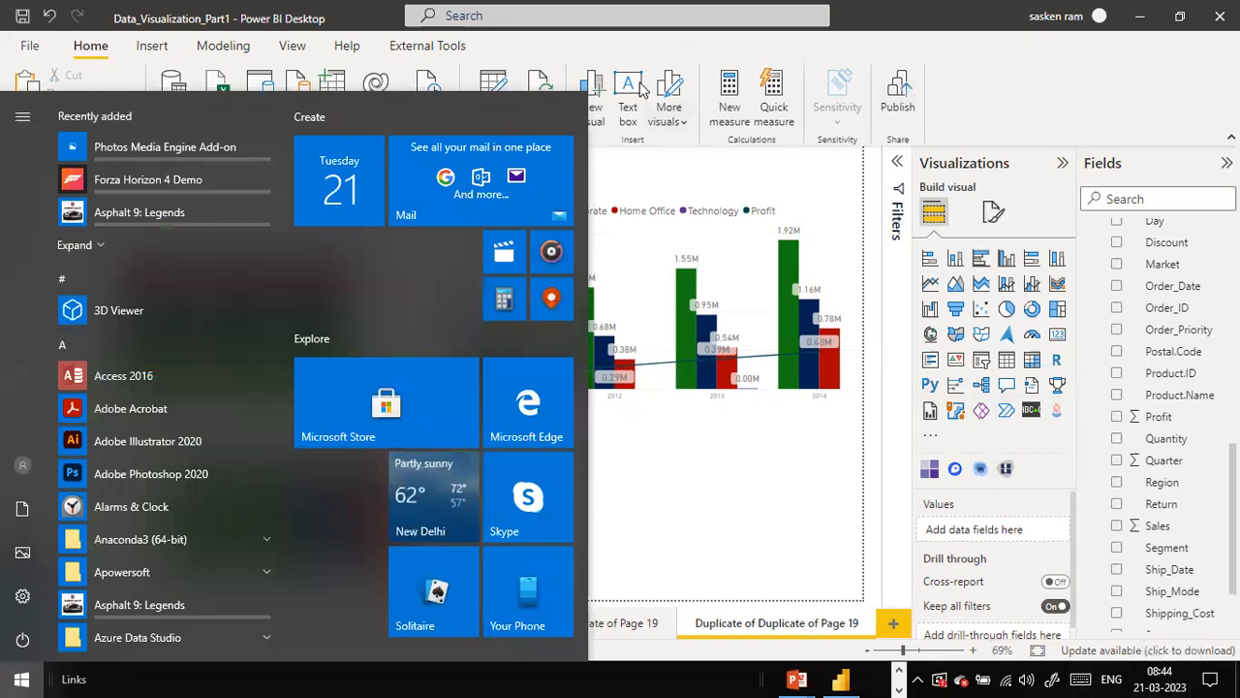
{"action": "left_click", "coordinate": [988, 20]}
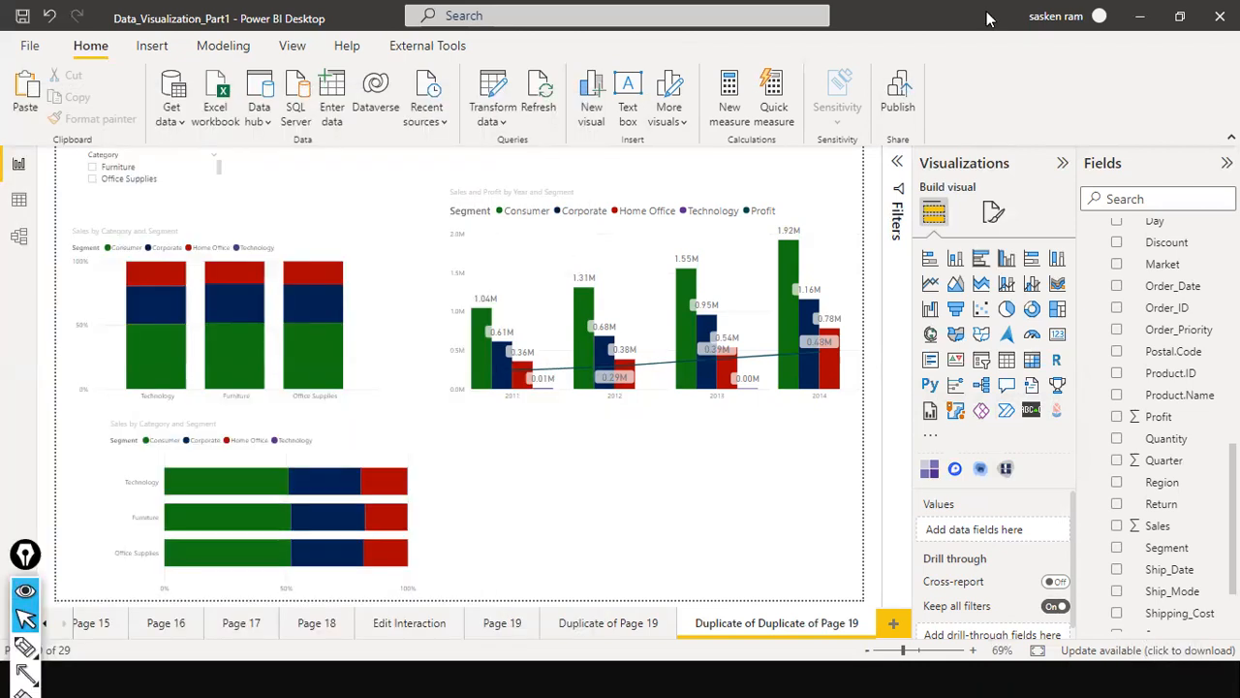